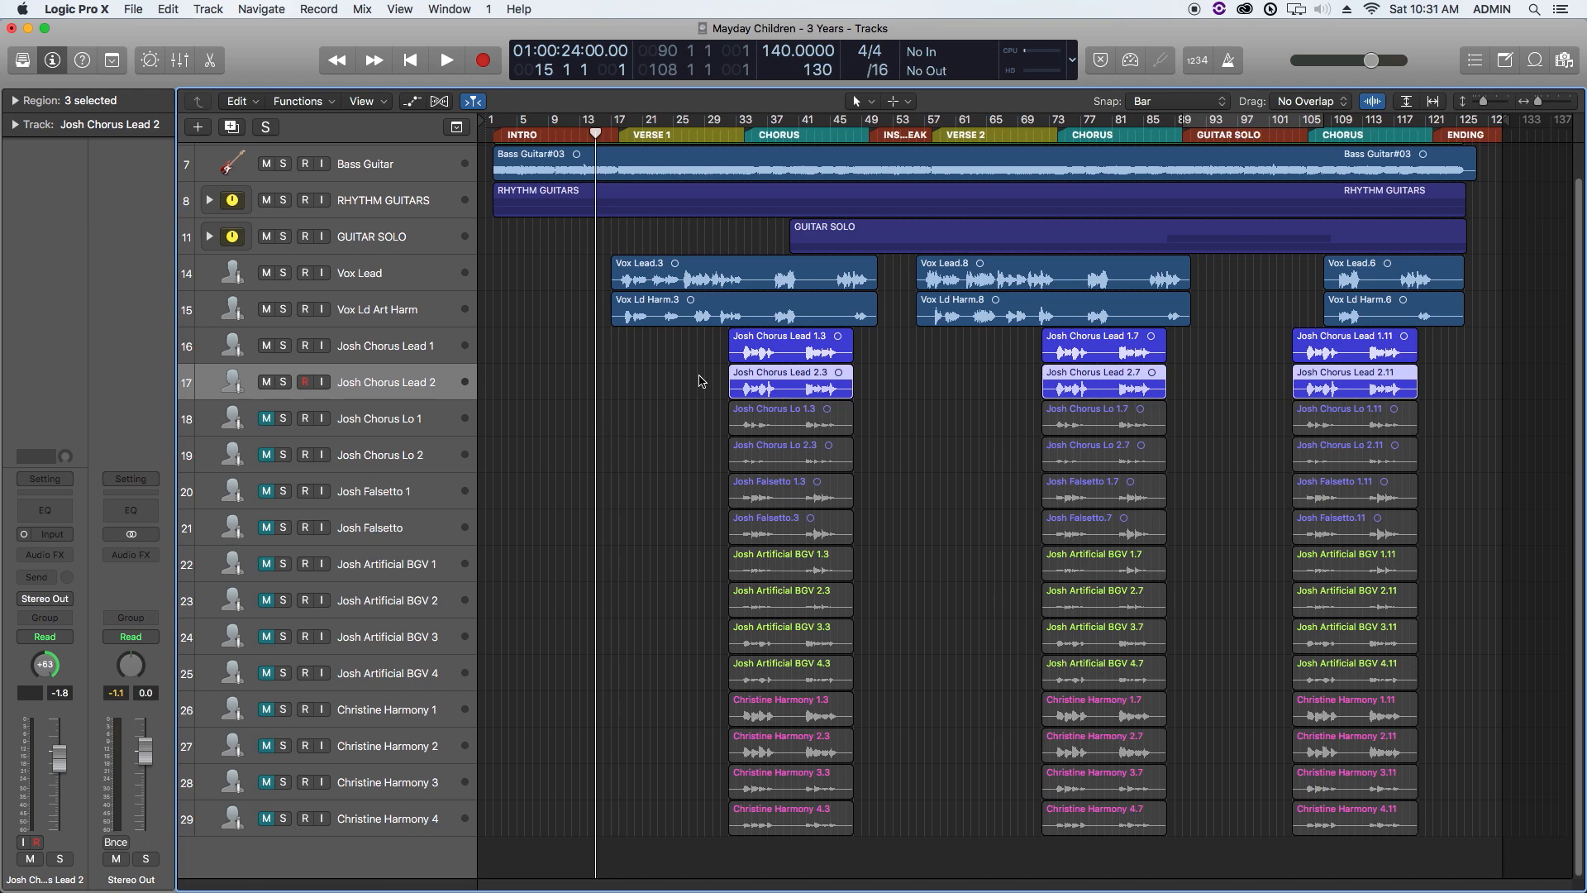
Step: Enlarge the track rows and solo the four lead vocal tracks, from Vox Lead on track 14 through track 17
{"action": "left_click", "coordinate": [438, 423]}
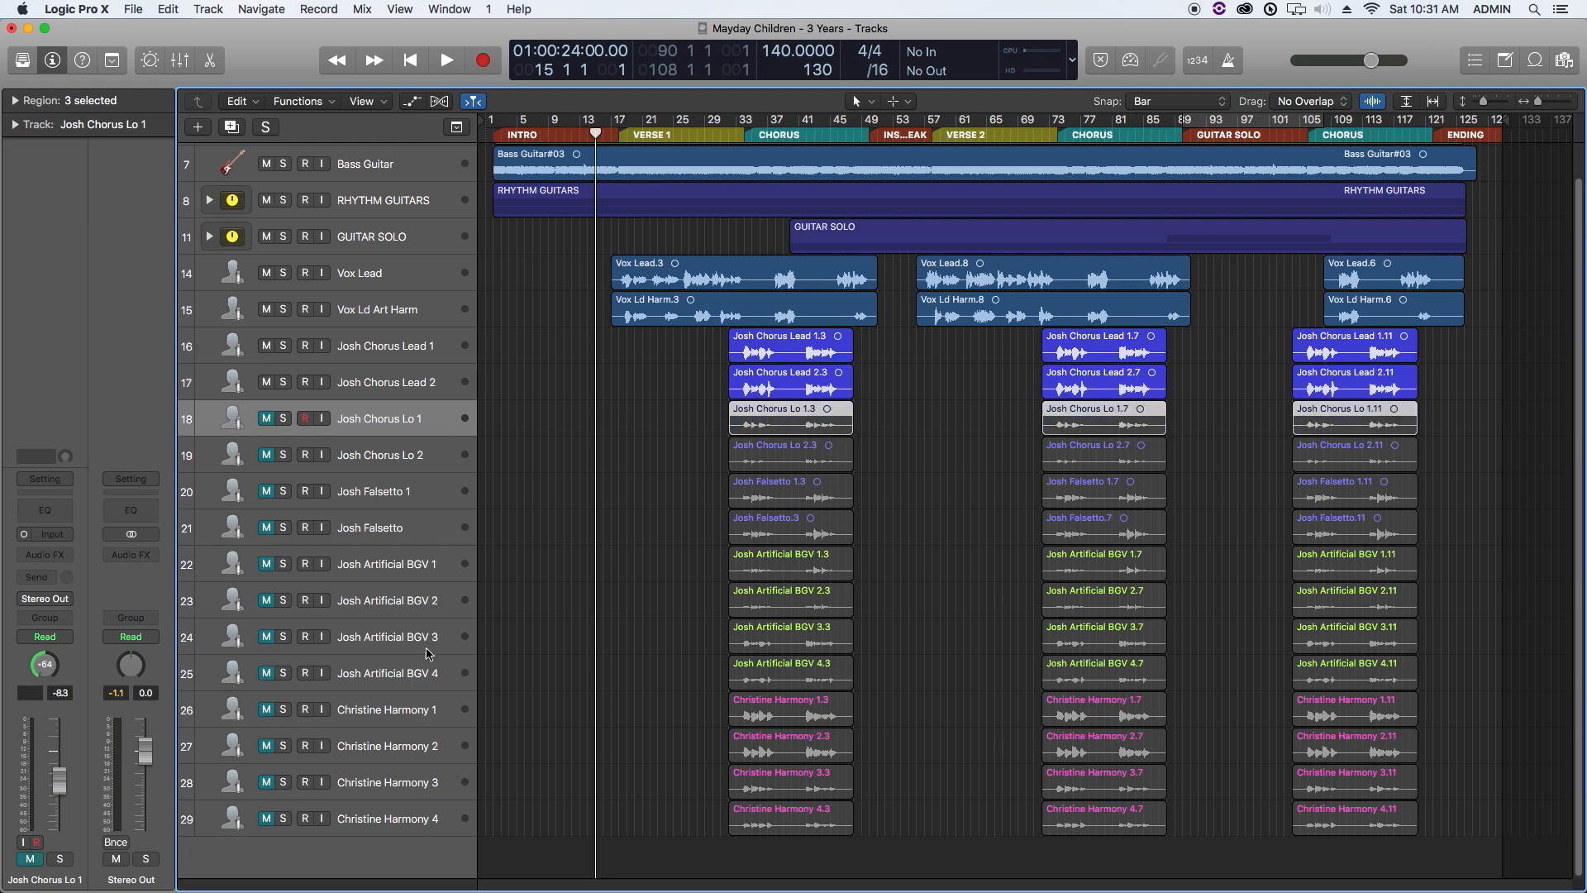
{"action": "left_click", "coordinate": [382, 283]}
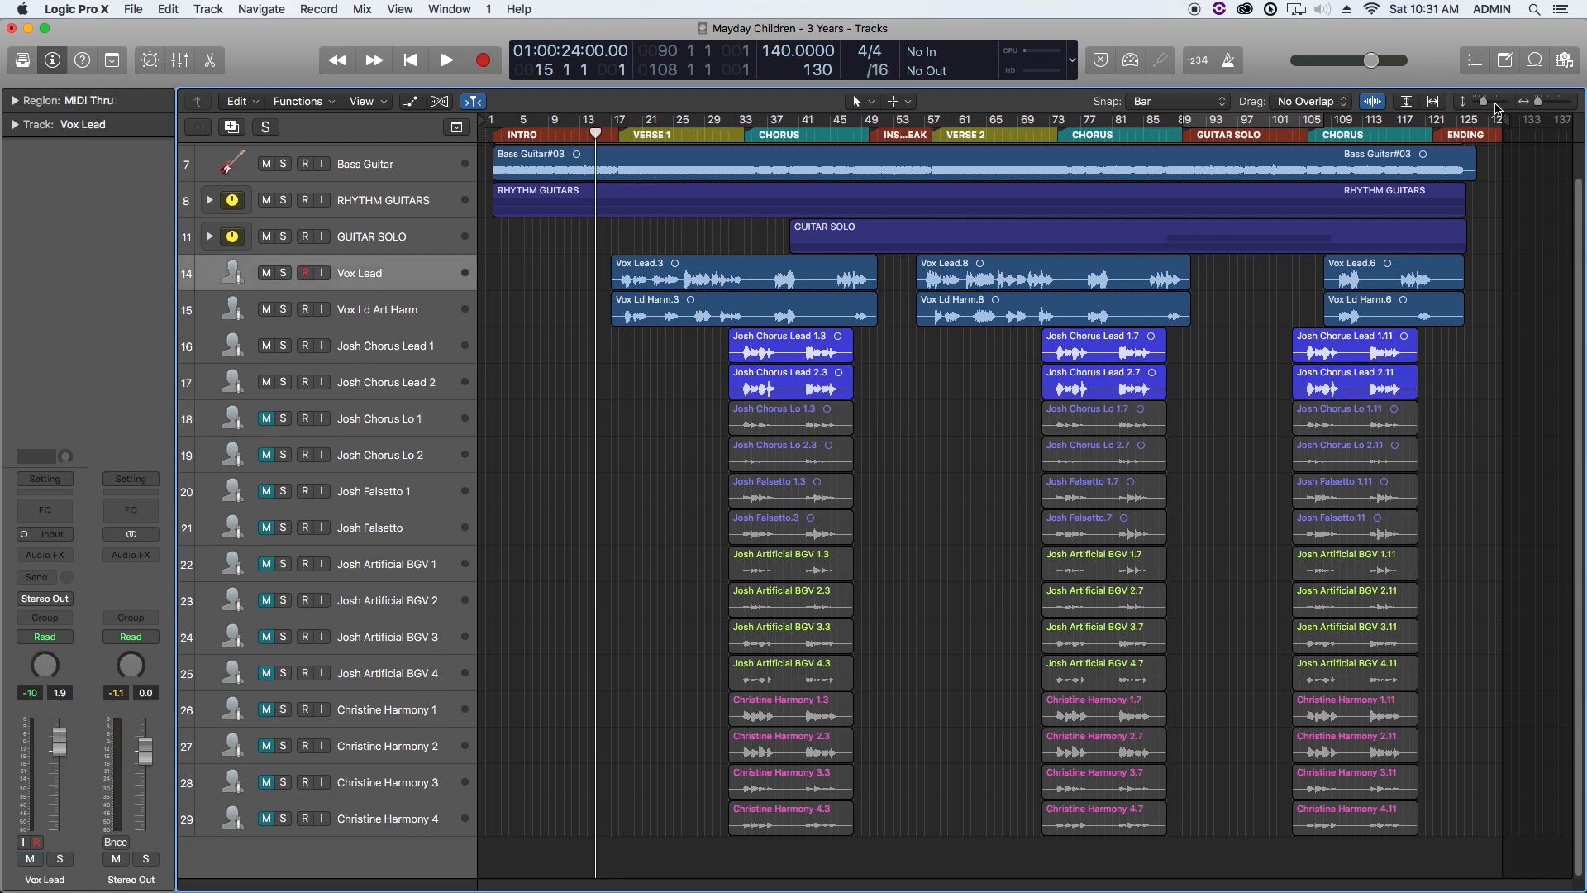
{"action": "left_click_drag", "start_coordinate": [1486, 100], "coordinate": [1500, 106]}
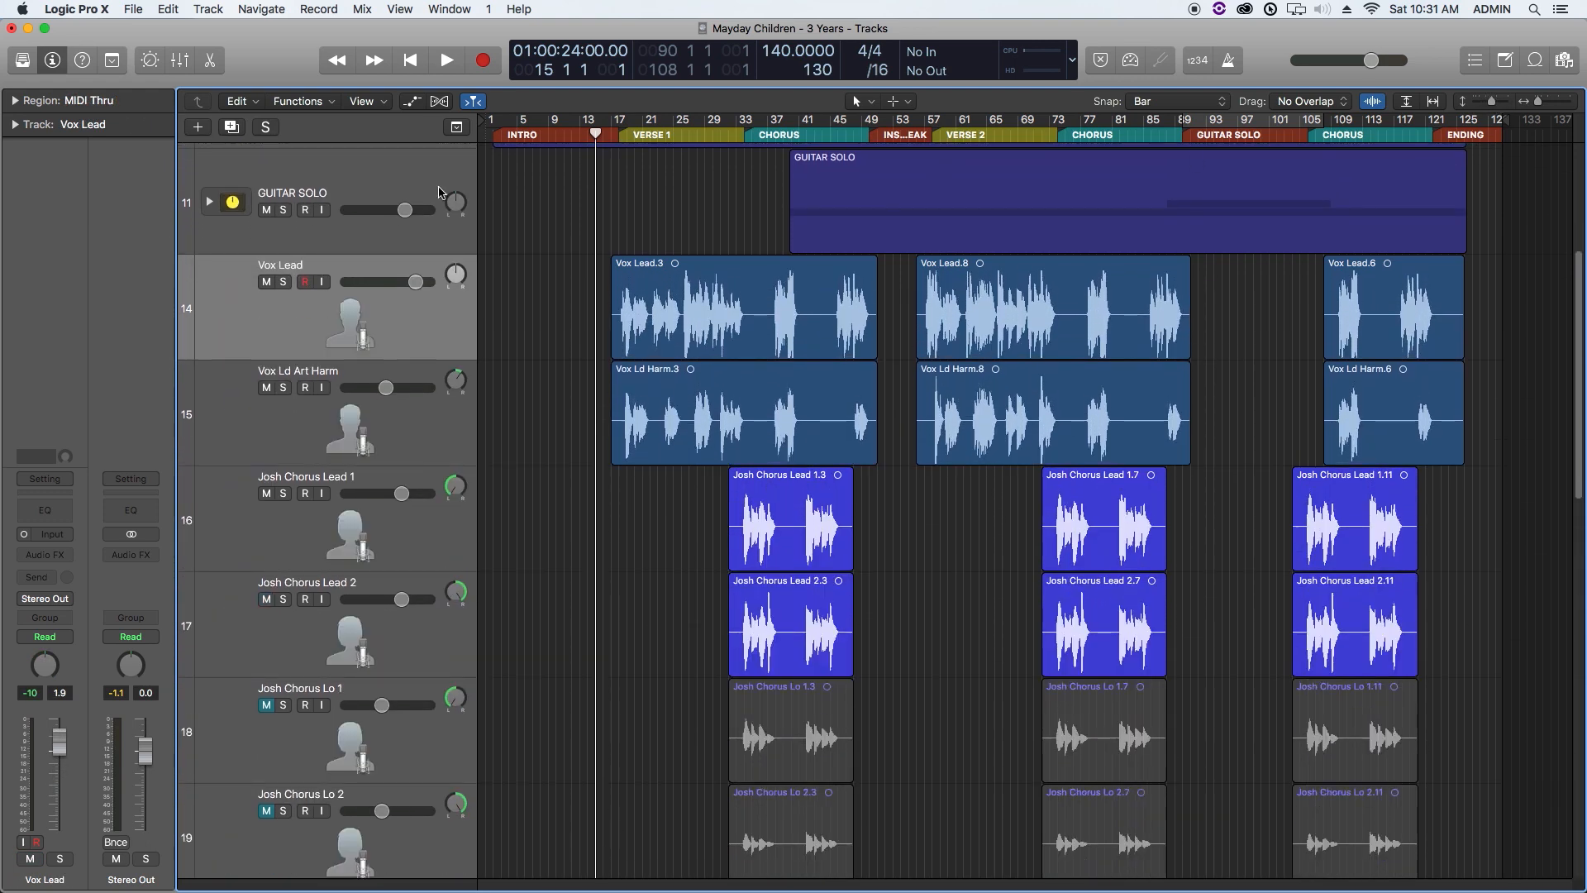
{"action": "left_click", "coordinate": [384, 311]}
{"action": "left_click_drag", "start_coordinate": [283, 282], "coordinate": [283, 599]}
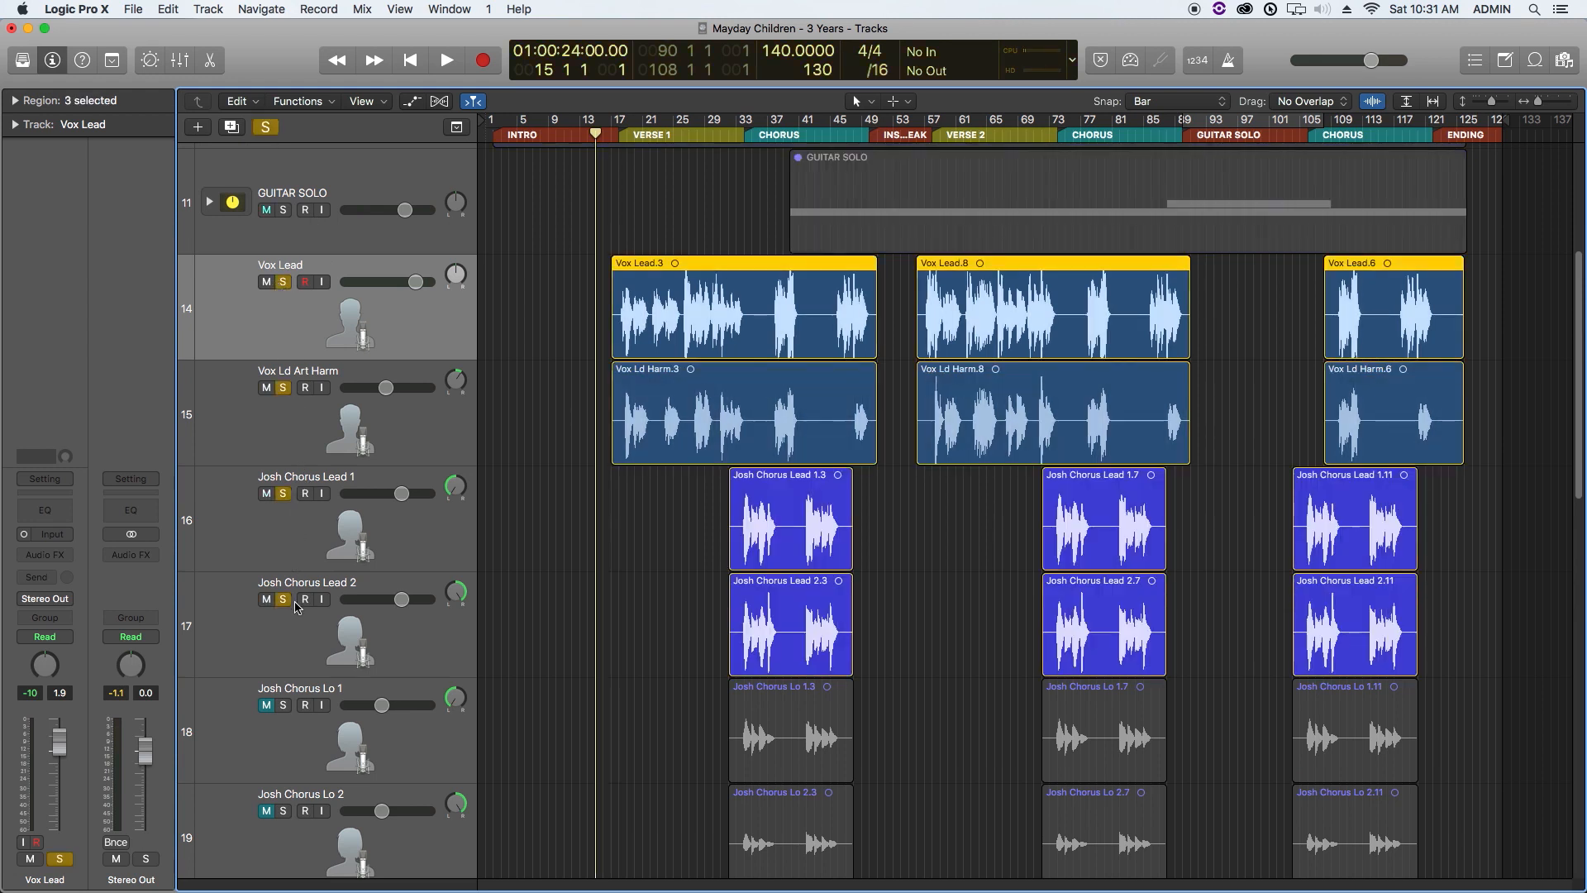
{"action": "left_click", "coordinate": [383, 402]}
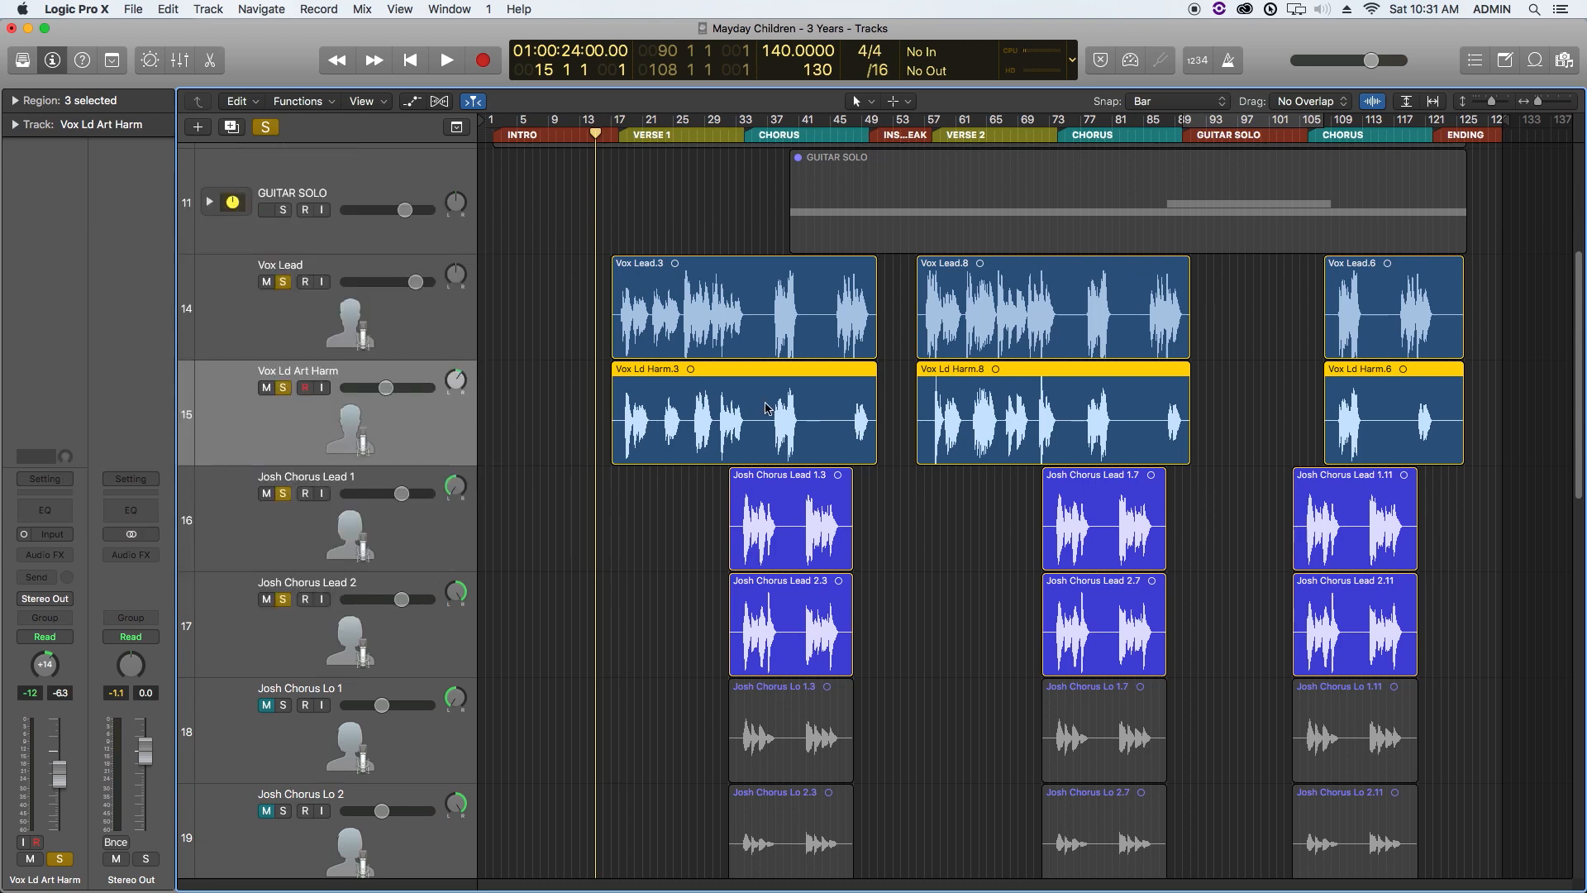
{"action": "left_click", "coordinate": [388, 542]}
{"action": "left_click", "coordinate": [394, 632]}
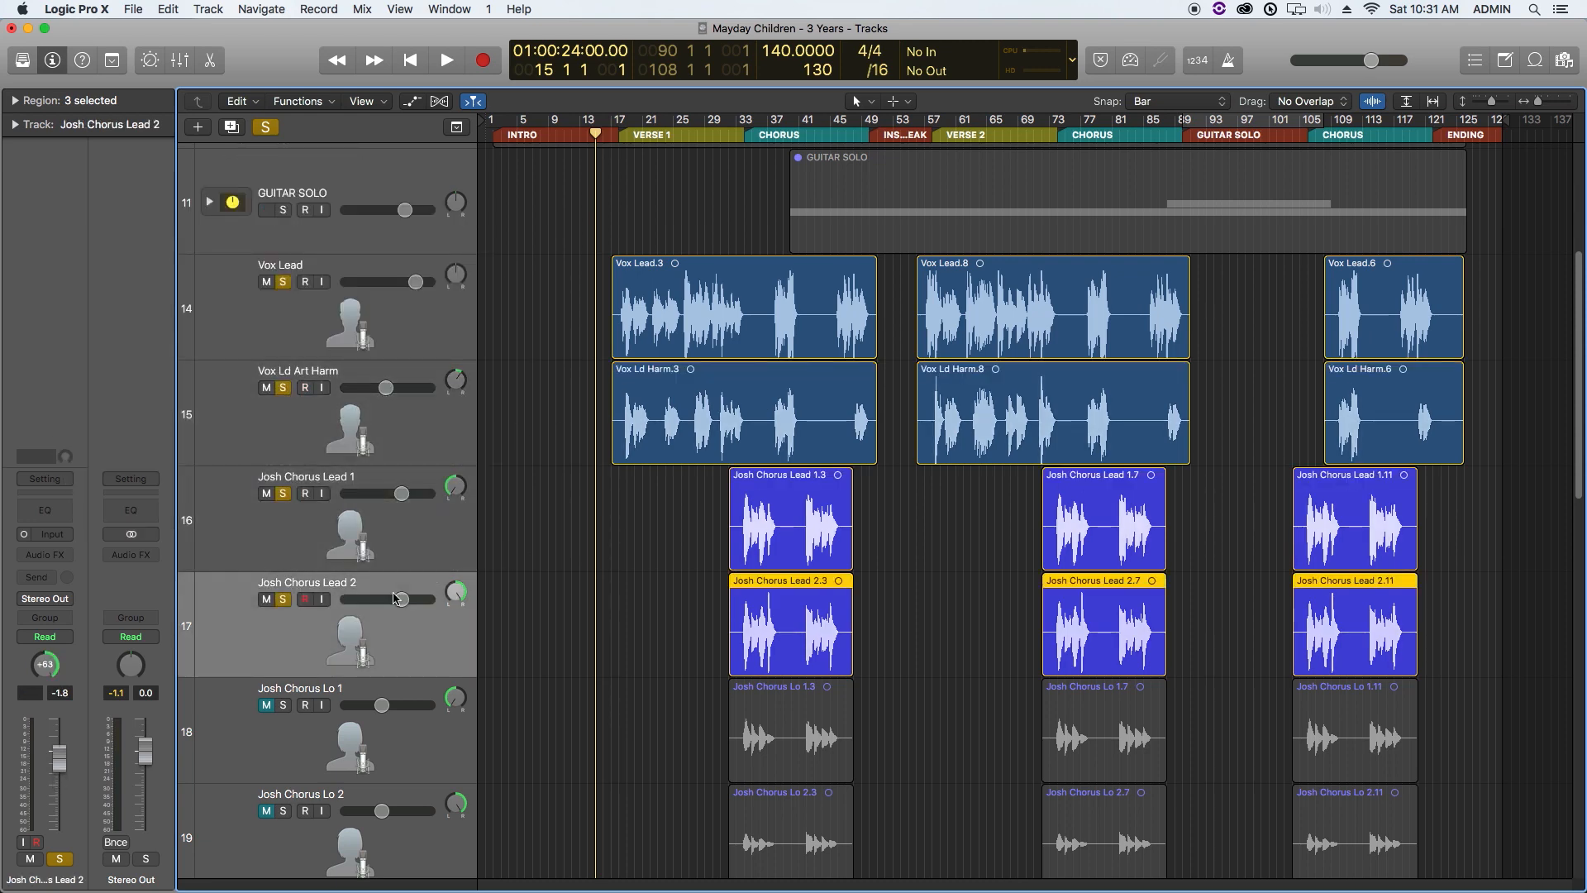
{"action": "left_click", "coordinate": [395, 542]}
{"action": "left_click", "coordinate": [394, 633]}
Step: Place the playhead at bar 17 and unsolo tracks 15 to 17 so only Vox Lead stays soloed
{"action": "left_click", "coordinate": [613, 125]}
{"action": "left_click", "coordinate": [380, 308]}
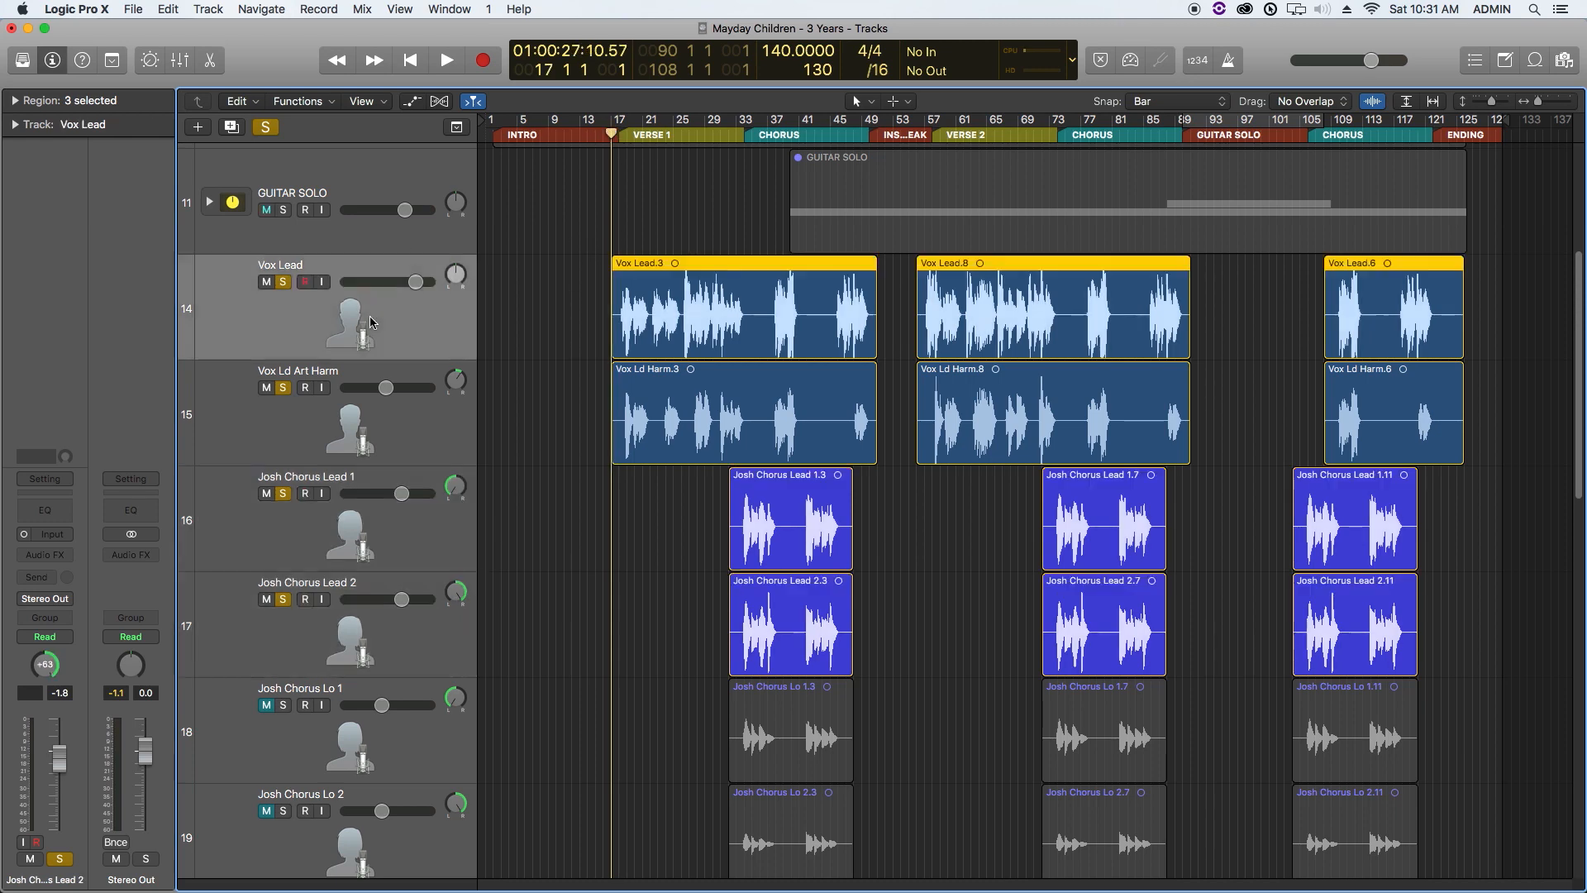
{"action": "left_click", "coordinate": [283, 387]}
{"action": "left_click", "coordinate": [284, 493]}
{"action": "left_click", "coordinate": [283, 599]}
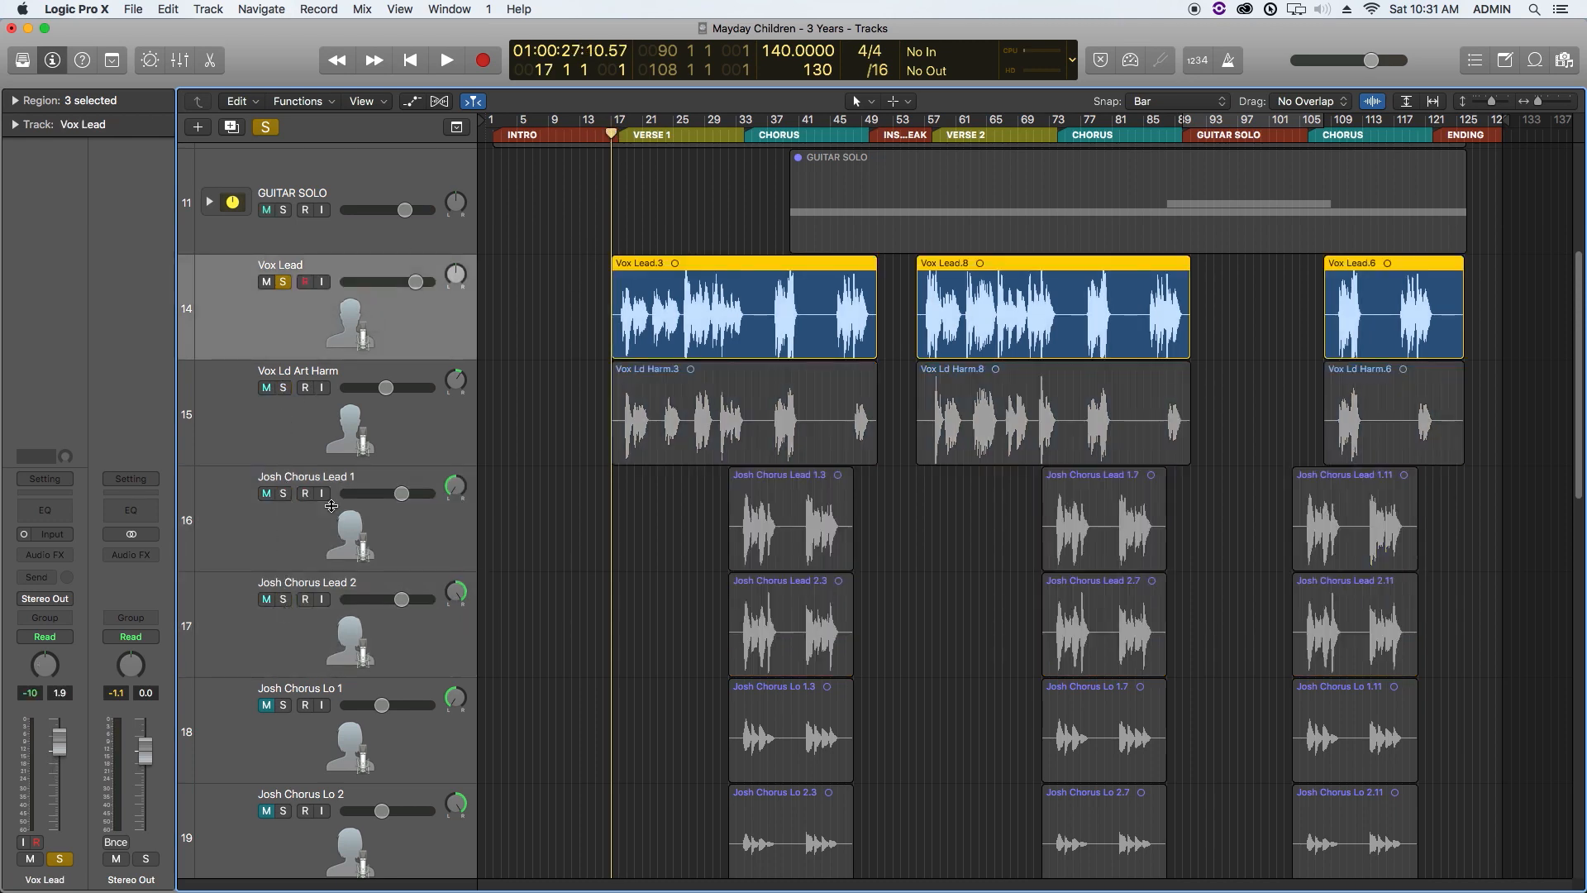
Step: Set the cycle range over Verse 1, from bar 18 to bar 34
{"action": "key", "text": "super+Right"}
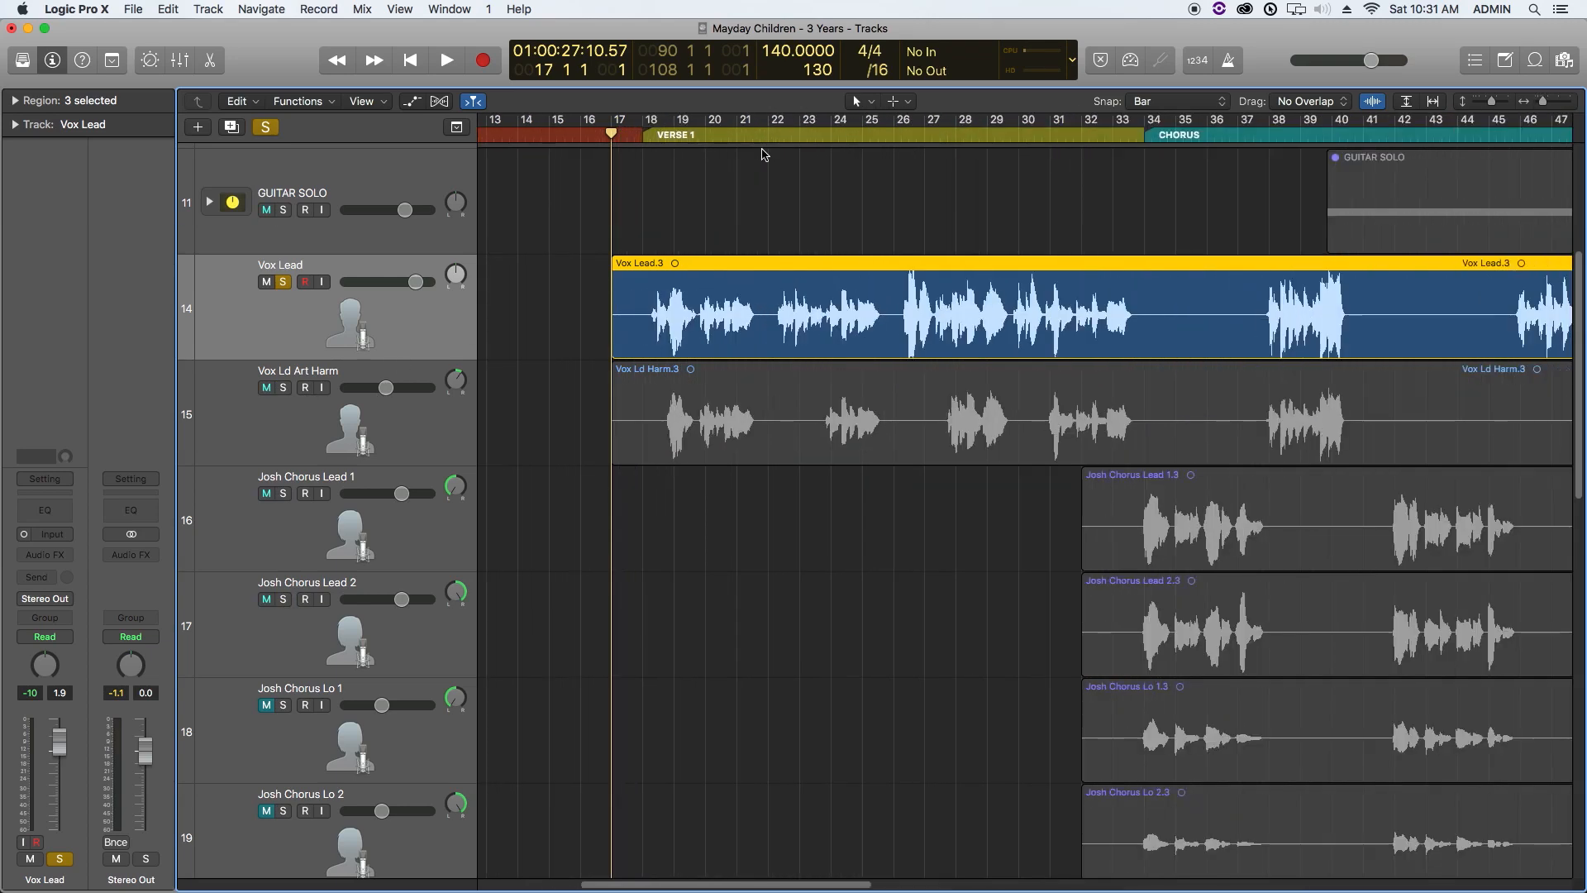
{"action": "left_click_drag", "start_coordinate": [653, 122], "coordinate": [1149, 153]}
Step: Insert a Channel EQ on the Vox Lead track and set its low-cut filter to 85 Hz
{"action": "left_click", "coordinate": [310, 321]}
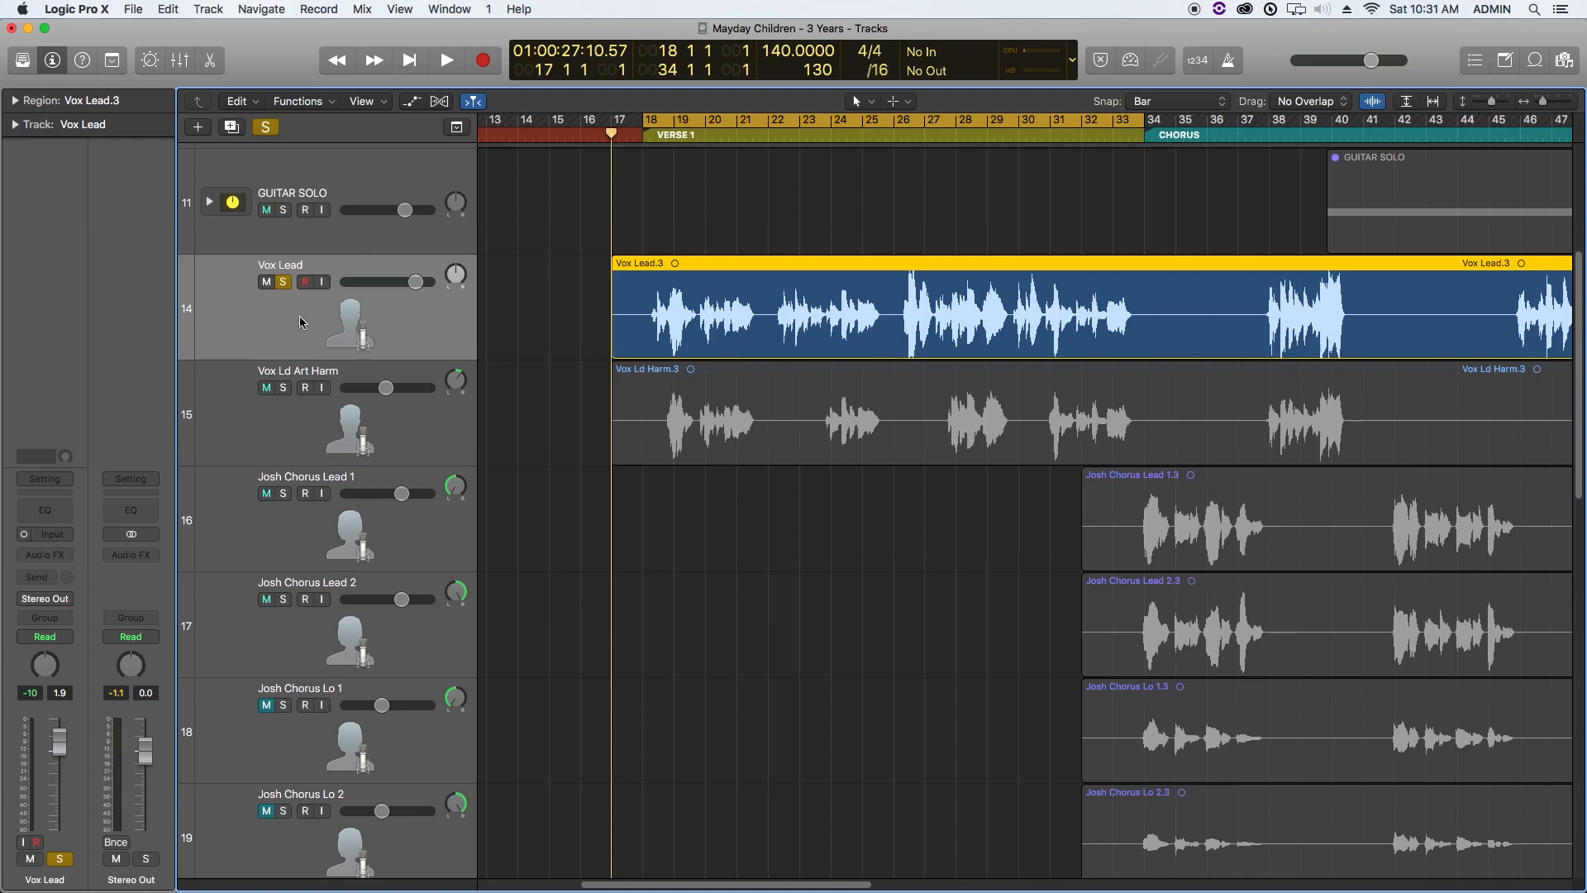
{"action": "left_click", "coordinate": [73, 554]}
{"action": "mouse_move", "coordinate": [83, 707]}
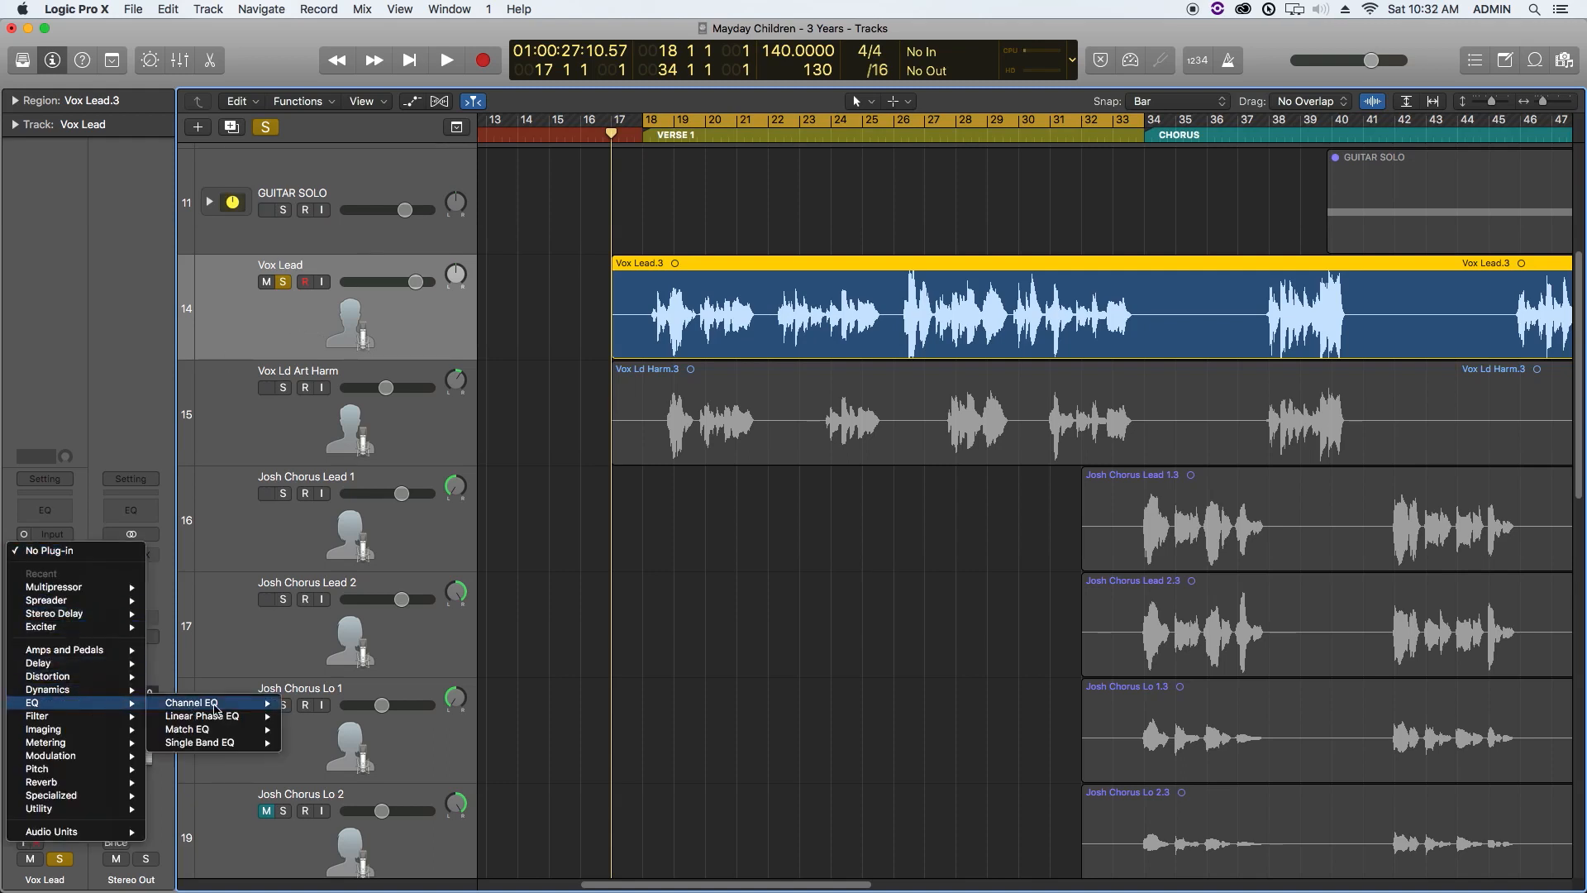
{"action": "left_click", "coordinate": [308, 709]}
{"action": "double_click", "coordinate": [286, 633]}
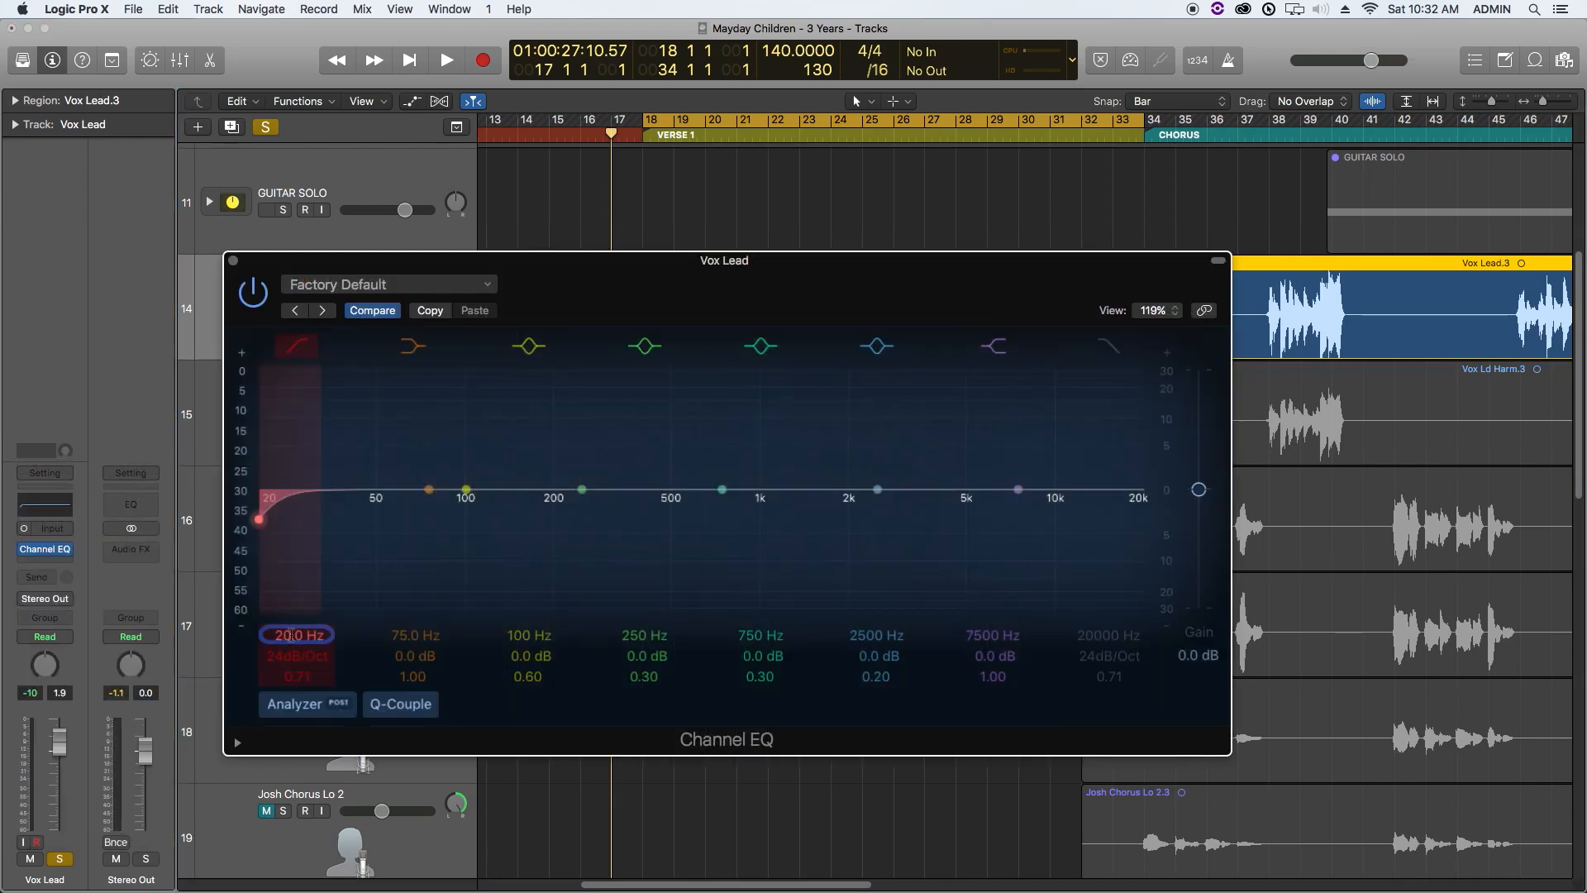
{"action": "type", "text": "85"}
{"action": "key", "text": "Return"}
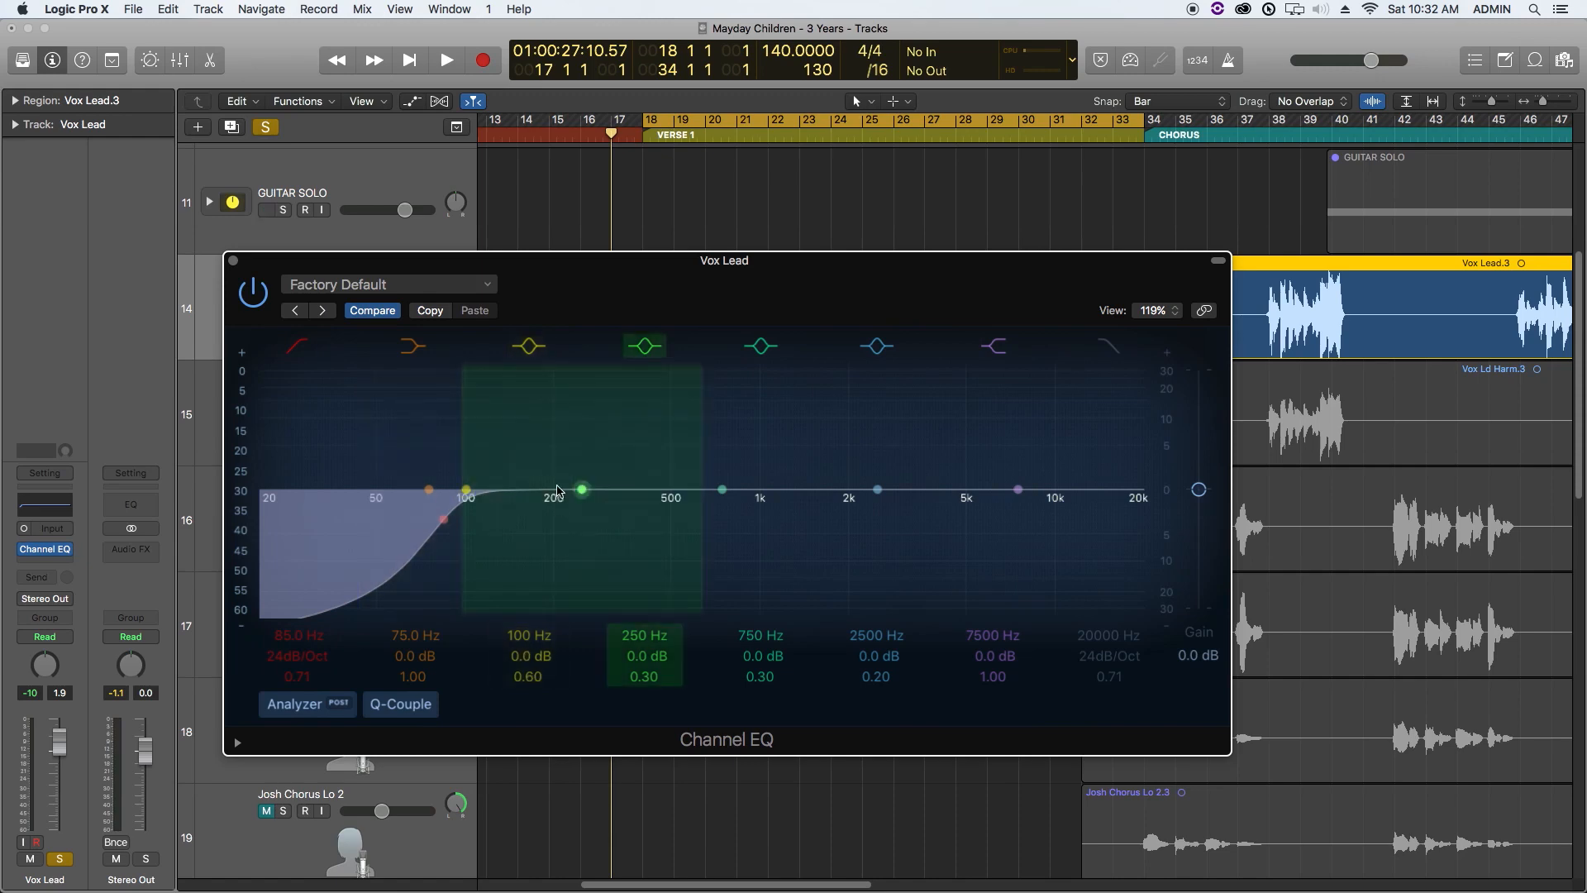
Step: Boost the green low-mid band by 1.5 dB at 205 Hz with a Q of 0.67
{"action": "left_click_drag", "start_coordinate": [582, 492], "coordinate": [560, 486]}
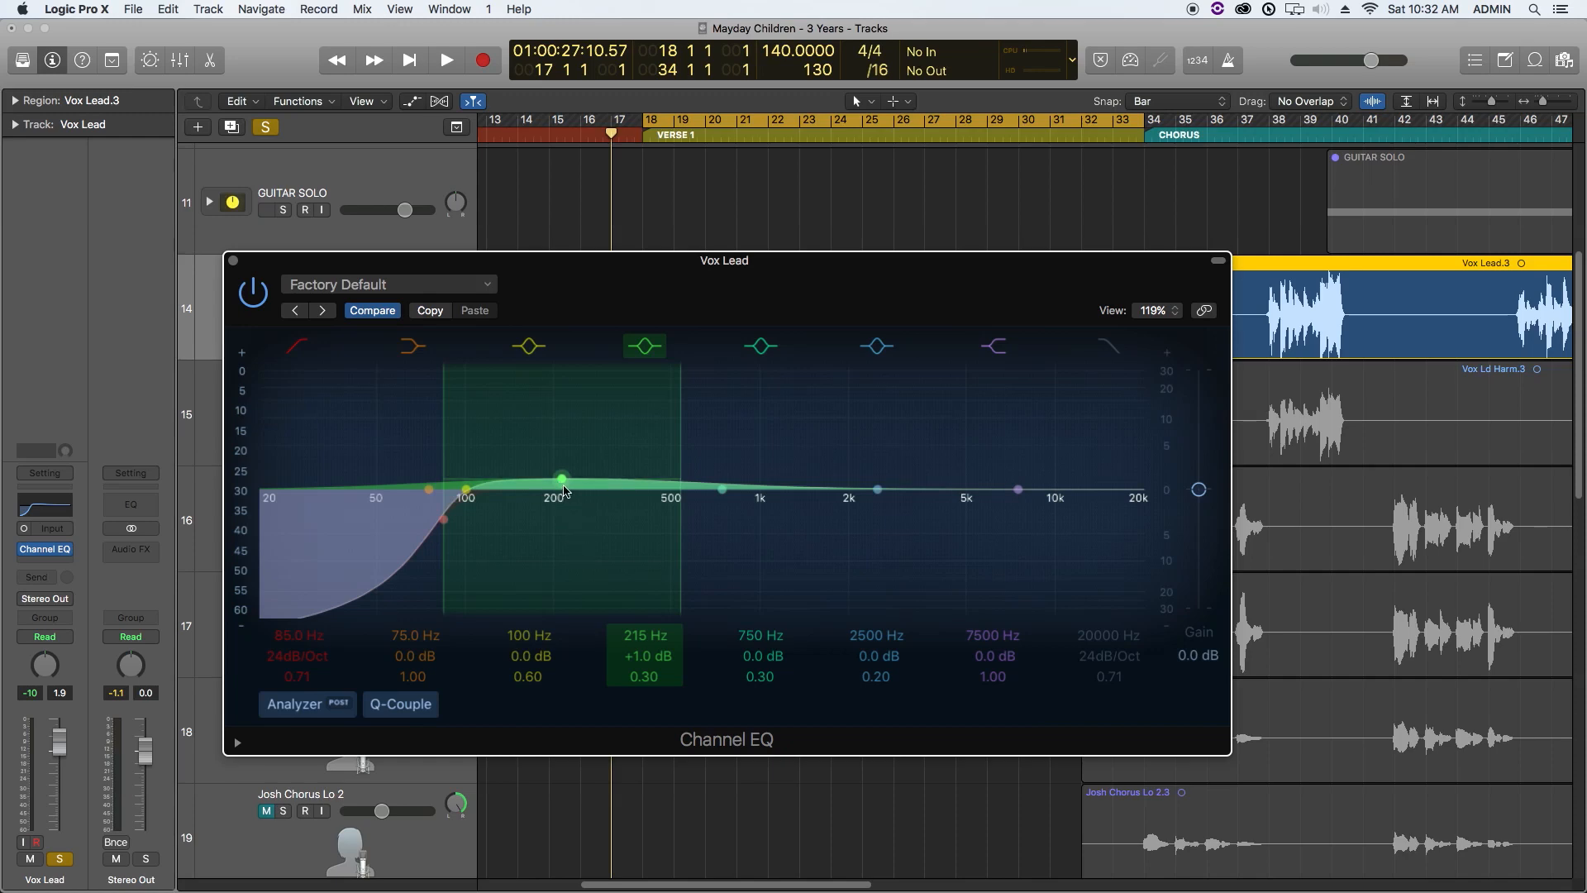
{"action": "left_click_drag", "start_coordinate": [560, 482], "coordinate": [559, 477]}
{"action": "mouse_move", "coordinate": [644, 676]}
{"action": "left_mouse_down"}
{"action": "mouse_move", "coordinate": [644, 621]}
{"action": "mouse_move", "coordinate": [644, 664]}
{"action": "left_mouse_up"}
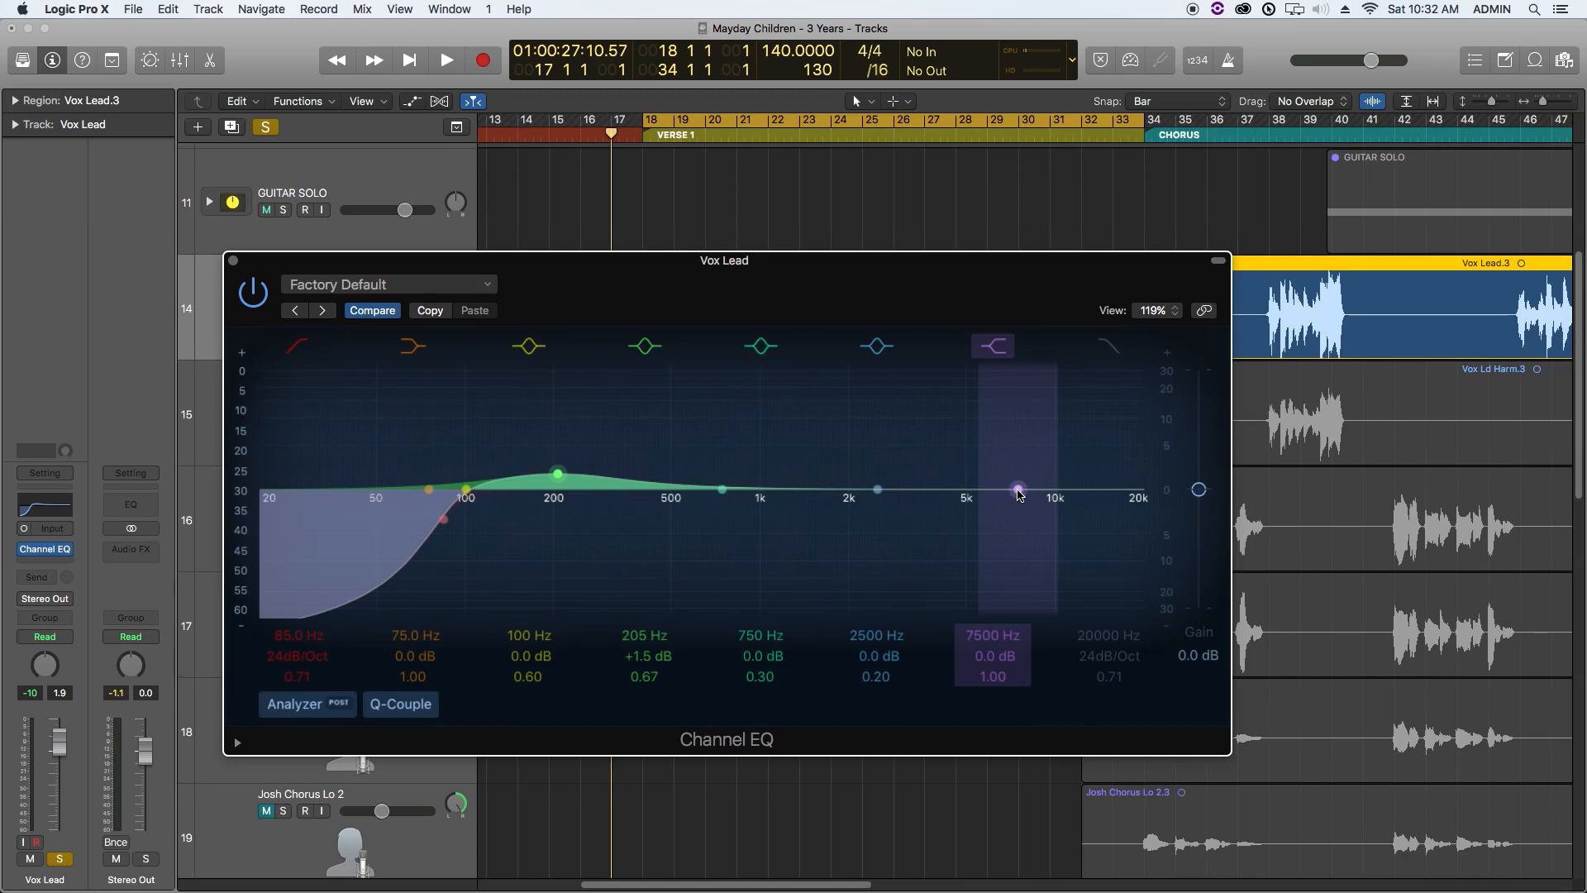
Step: Raise the high shelf by 6.0 dB at 7400 Hz and add a 1.5 dB boost at 2000 Hz with a Q of 3.80
{"action": "mouse_move", "coordinate": [1018, 491]}
{"action": "left_mouse_down"}
{"action": "mouse_move", "coordinate": [992, 461]}
{"action": "mouse_move", "coordinate": [1012, 461]}
{"action": "left_mouse_up"}
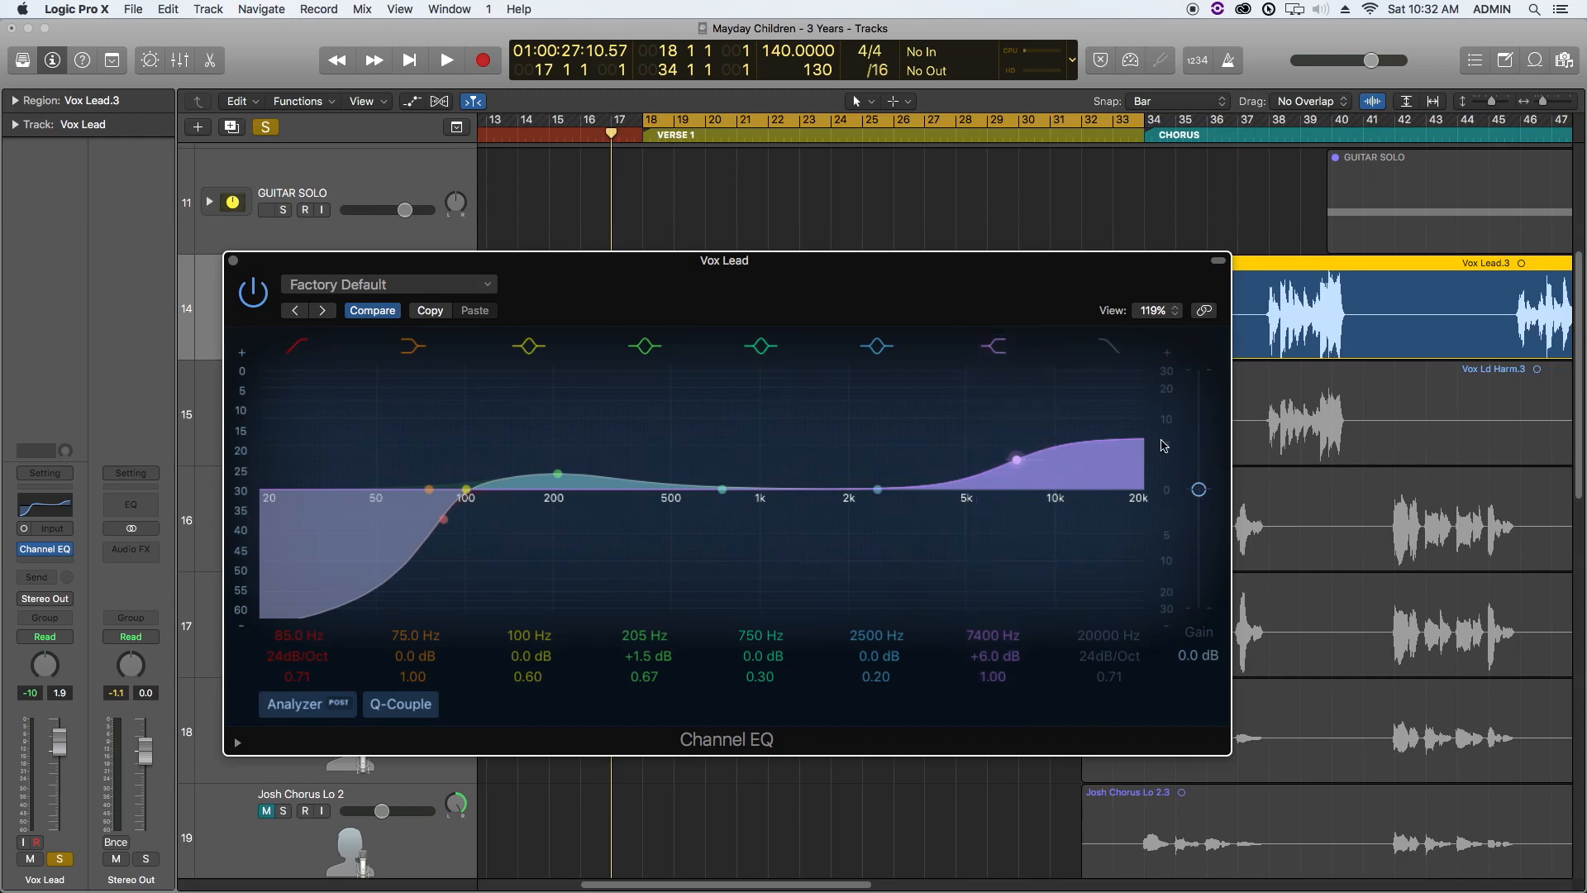
{"action": "mouse_move", "coordinate": [877, 489]}
{"action": "left_mouse_down"}
{"action": "mouse_move", "coordinate": [852, 464]}
{"action": "mouse_move", "coordinate": [852, 484]}
{"action": "left_mouse_up"}
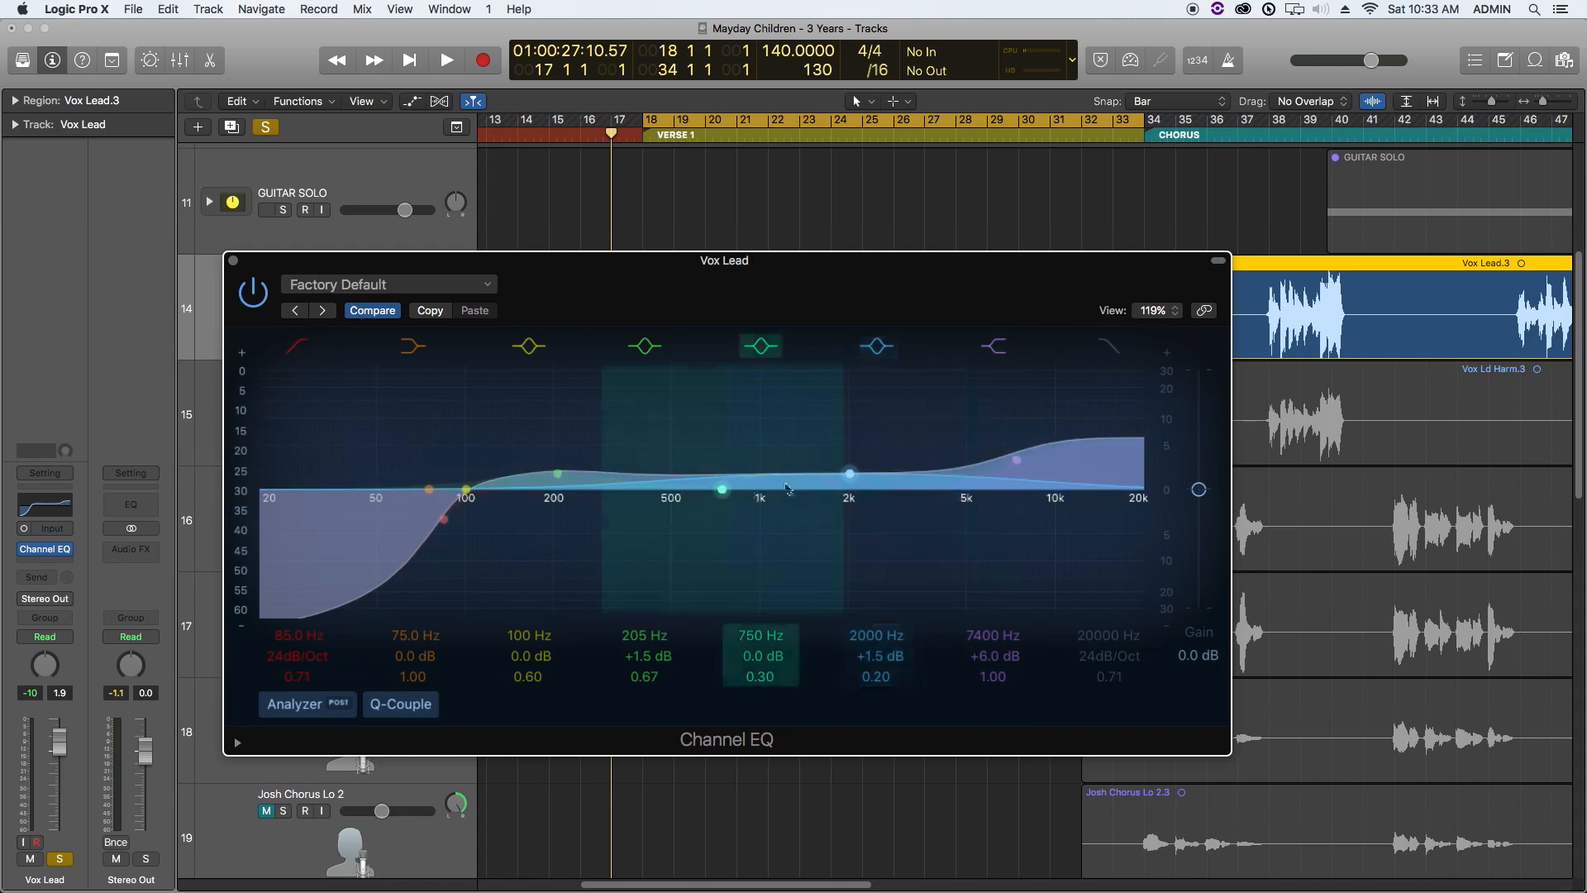
{"action": "left_click_drag", "start_coordinate": [881, 681], "coordinate": [882, 628]}
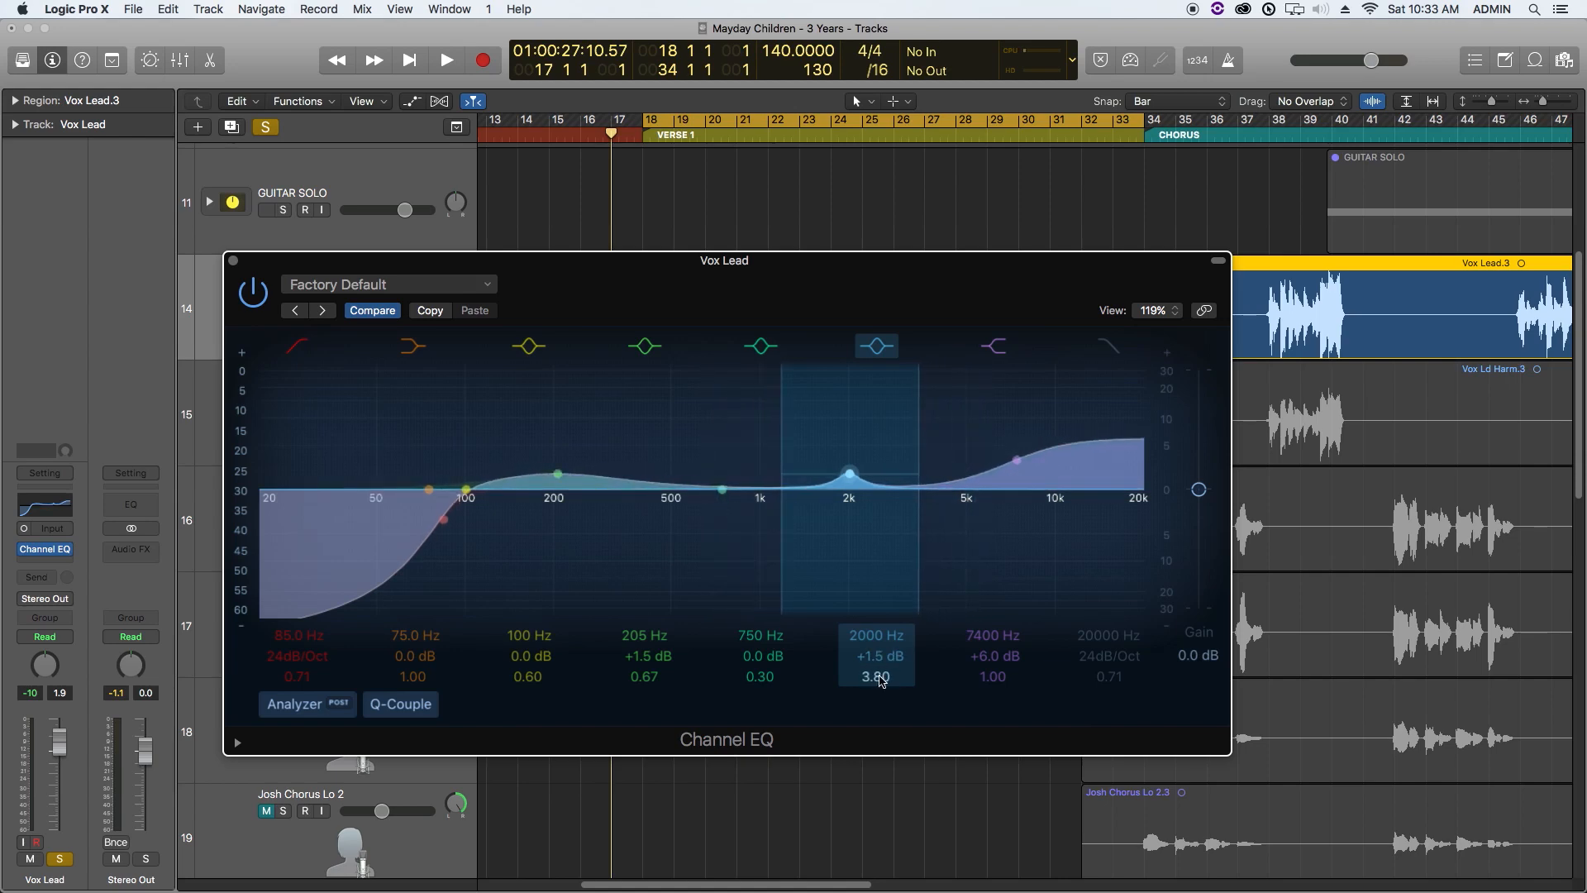
Step: Play Verse 1 while bypassing and re-enabling the Channel EQ to compare the sound, leave it enabled and close its window
{"action": "left_click_drag", "start_coordinate": [560, 263], "coordinate": [723, 396]}
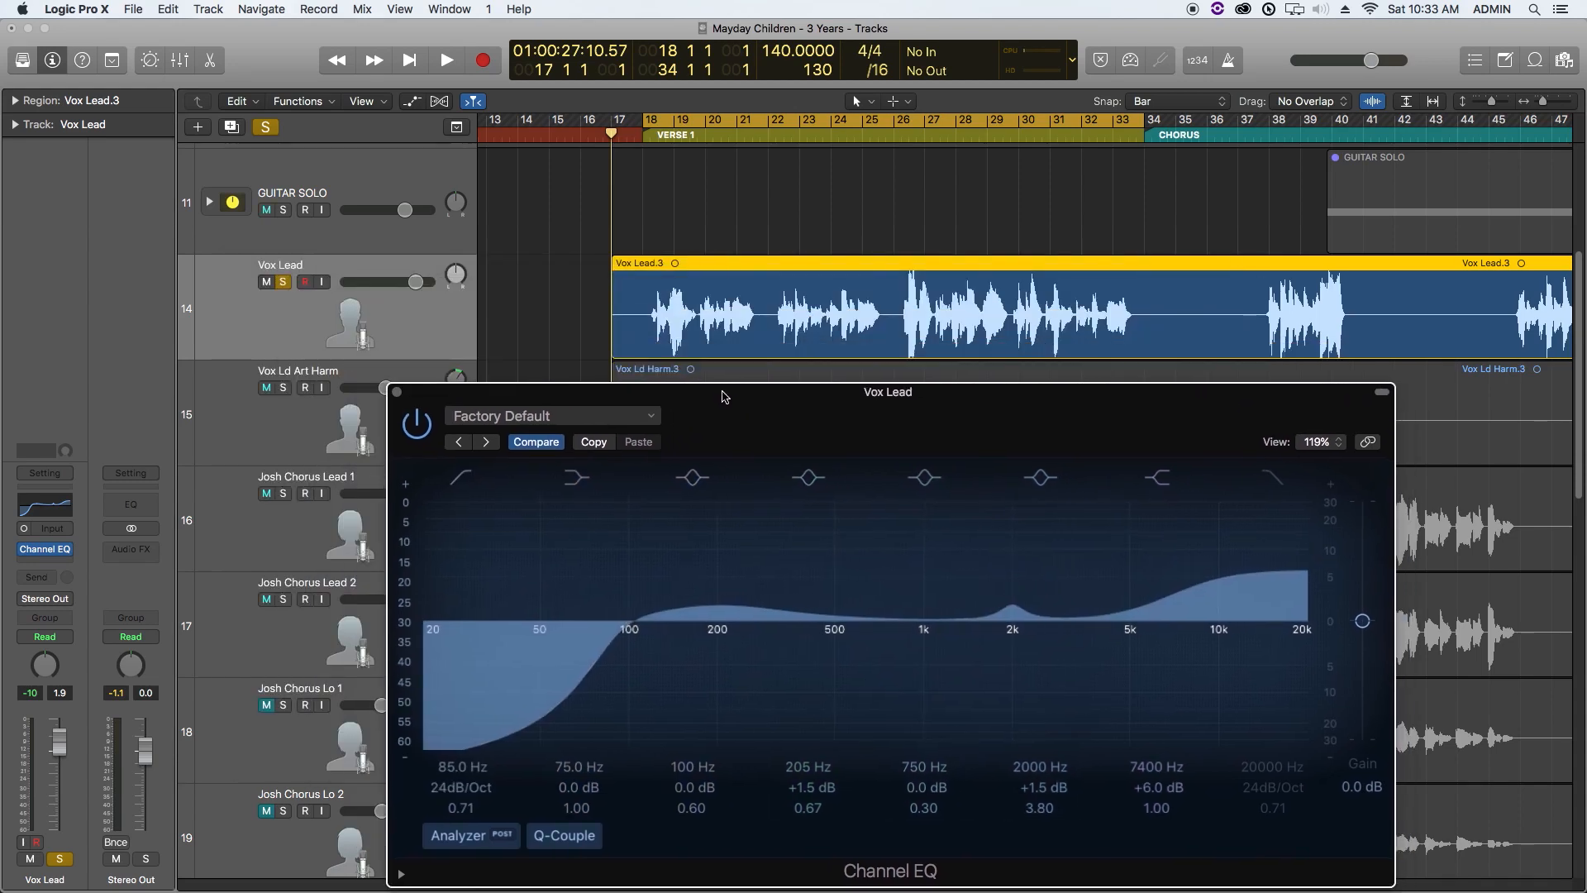
{"action": "left_click", "coordinate": [418, 424]}
{"action": "key", "text": "space"}
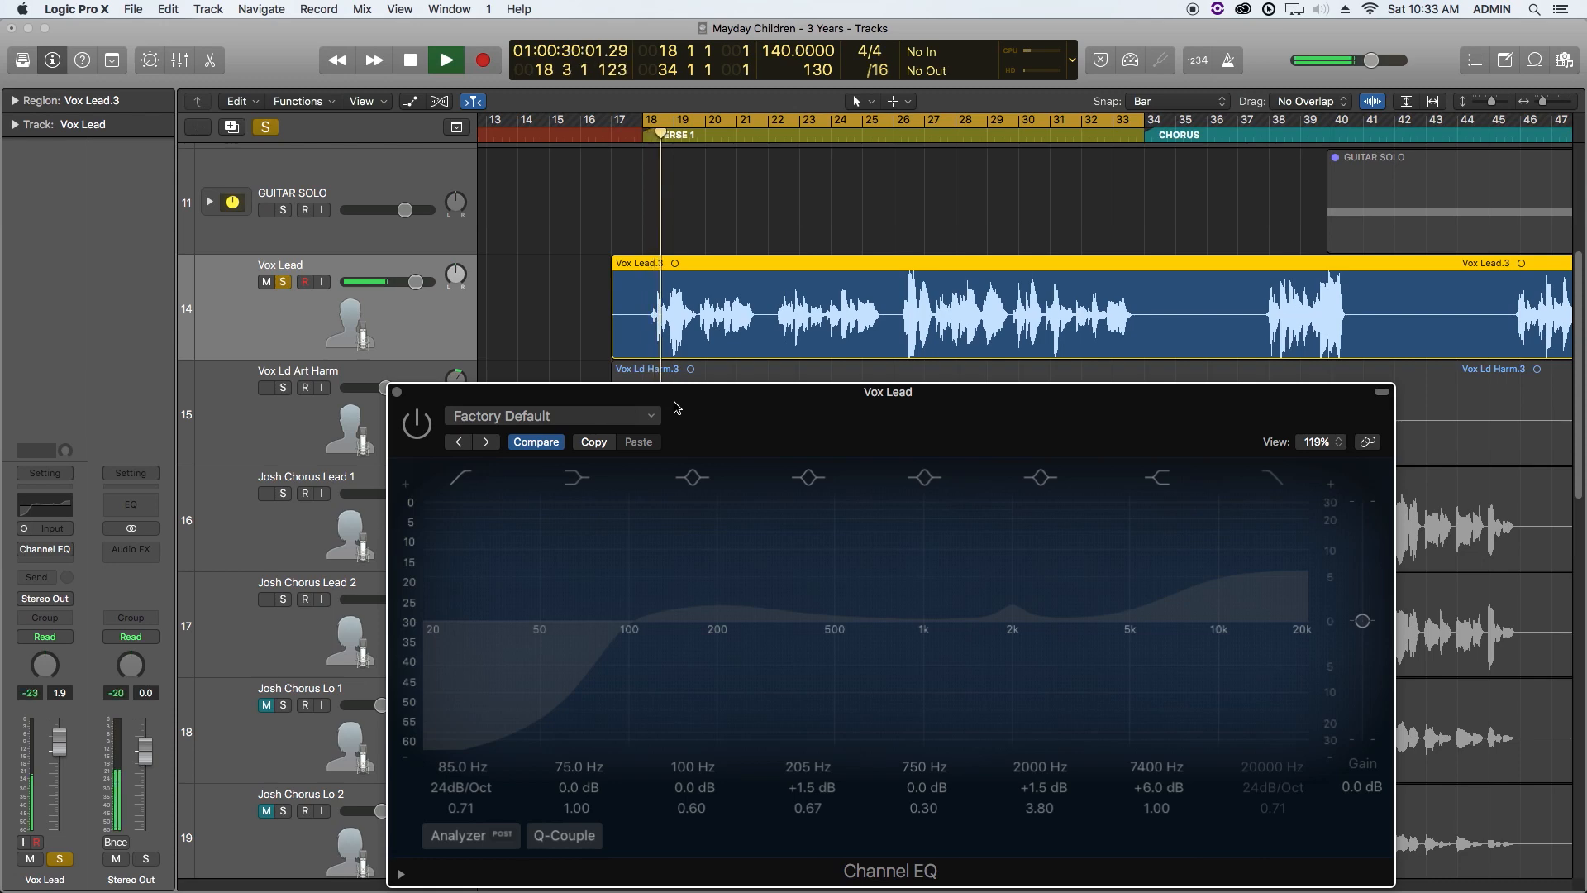
{"action": "left_click", "coordinate": [419, 435]}
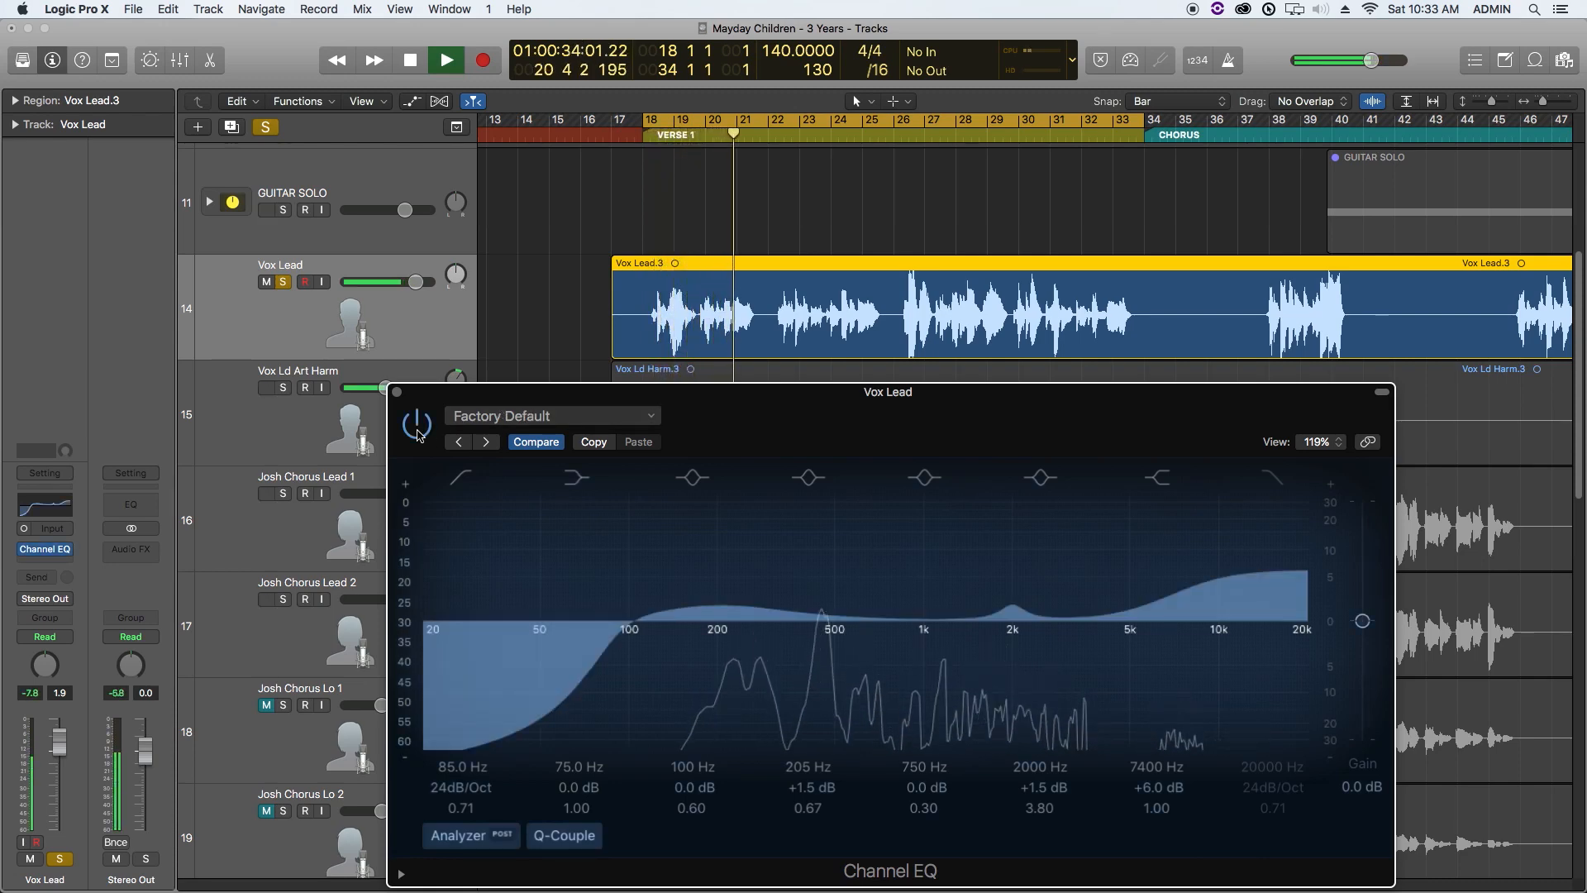
{"action": "left_click", "coordinate": [418, 435]}
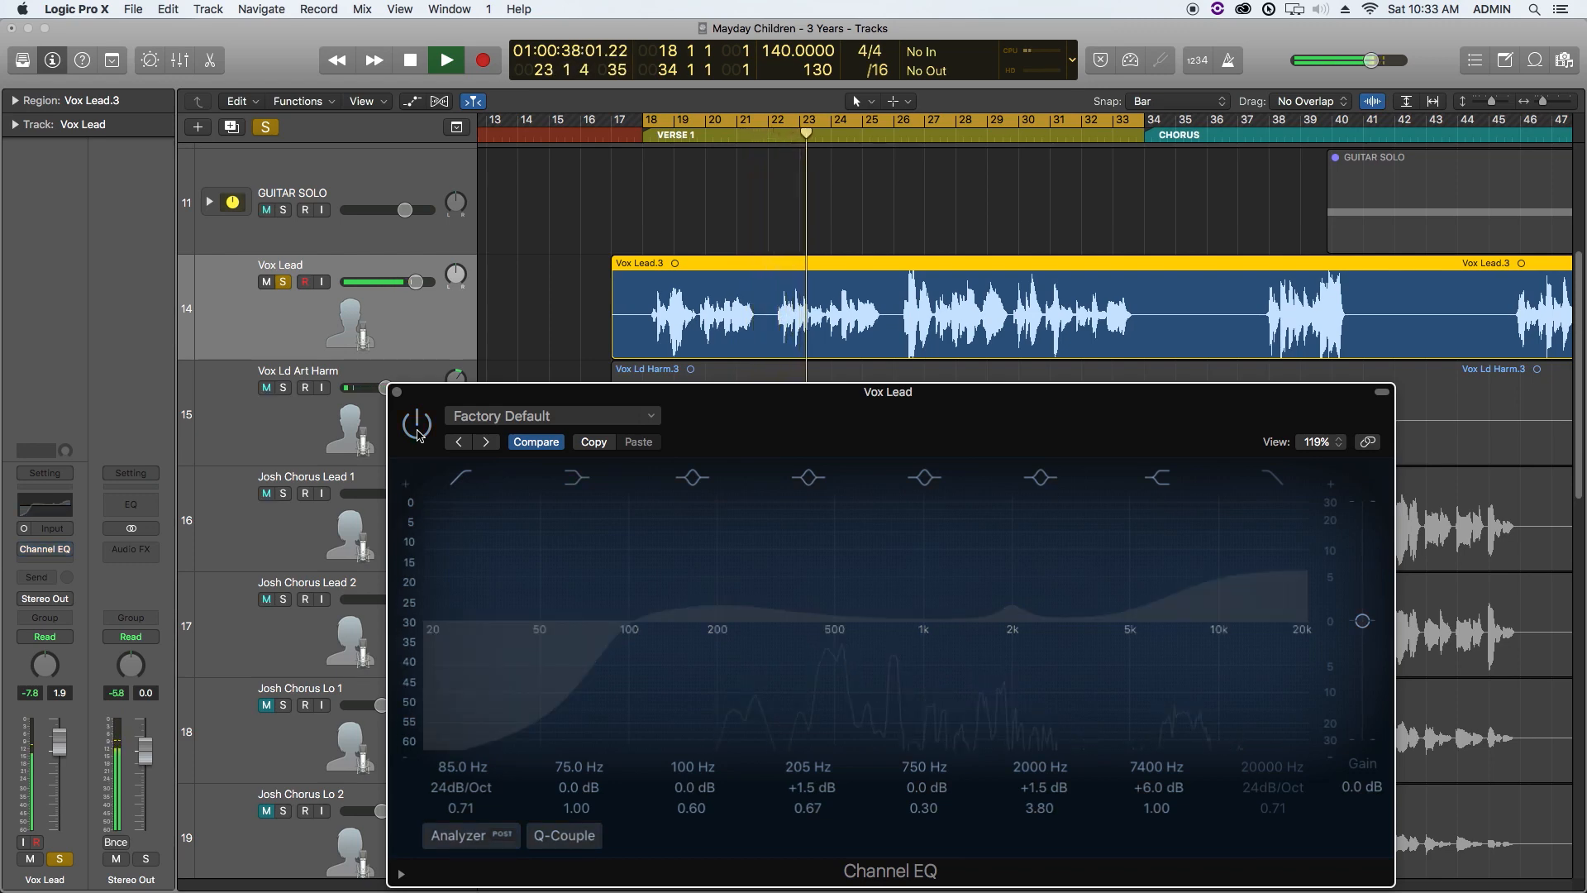
{"action": "left_click", "coordinate": [419, 435]}
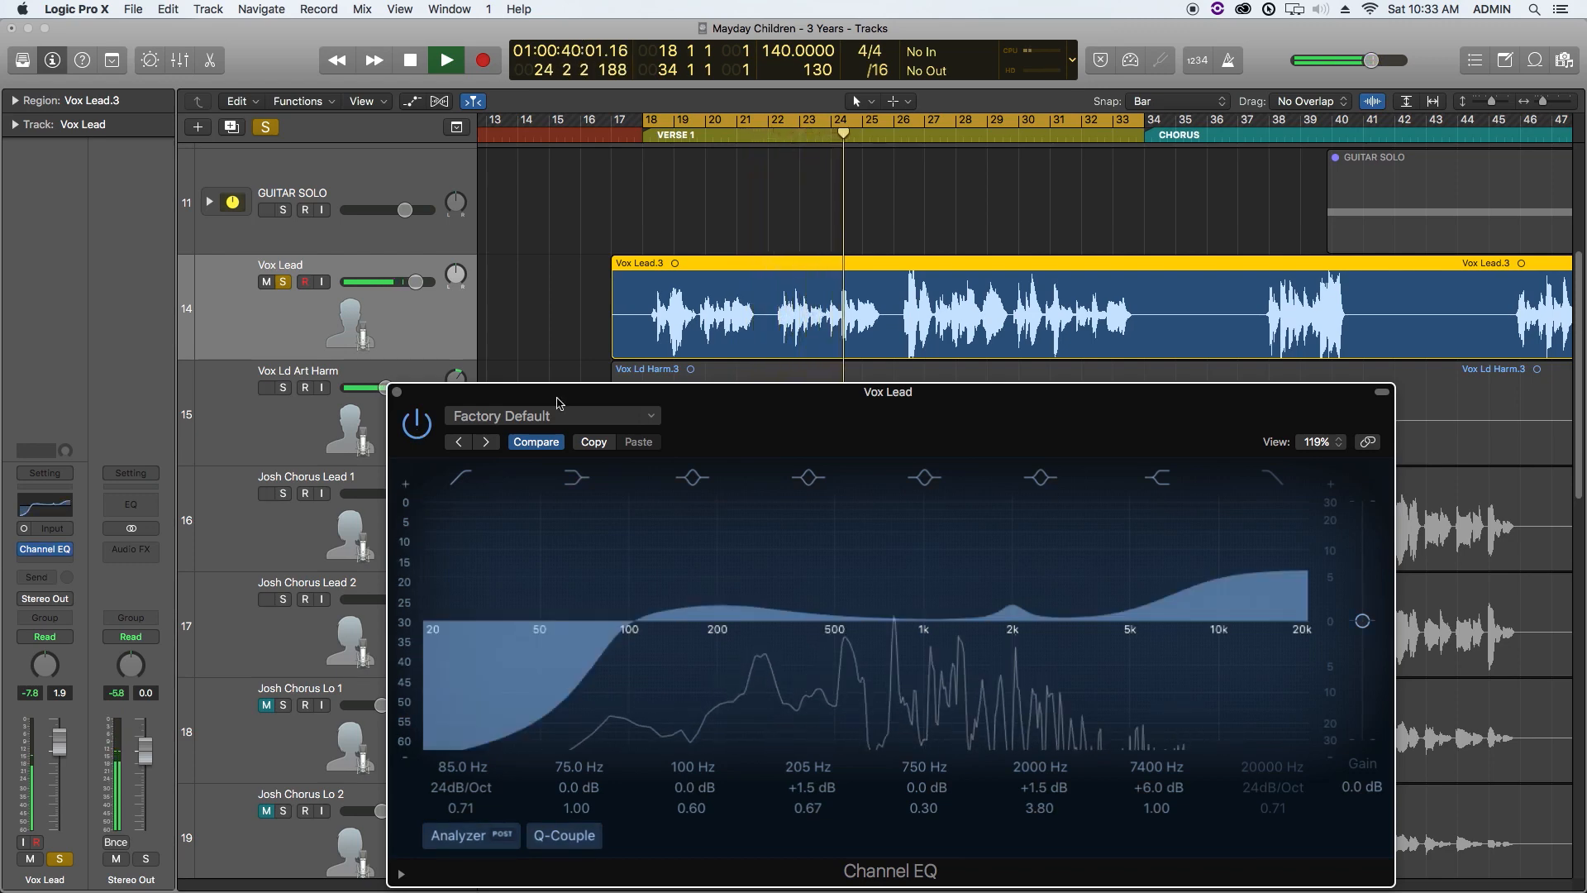
{"action": "left_click_drag", "start_coordinate": [744, 400], "coordinate": [760, 264]}
{"action": "key", "text": "space"}
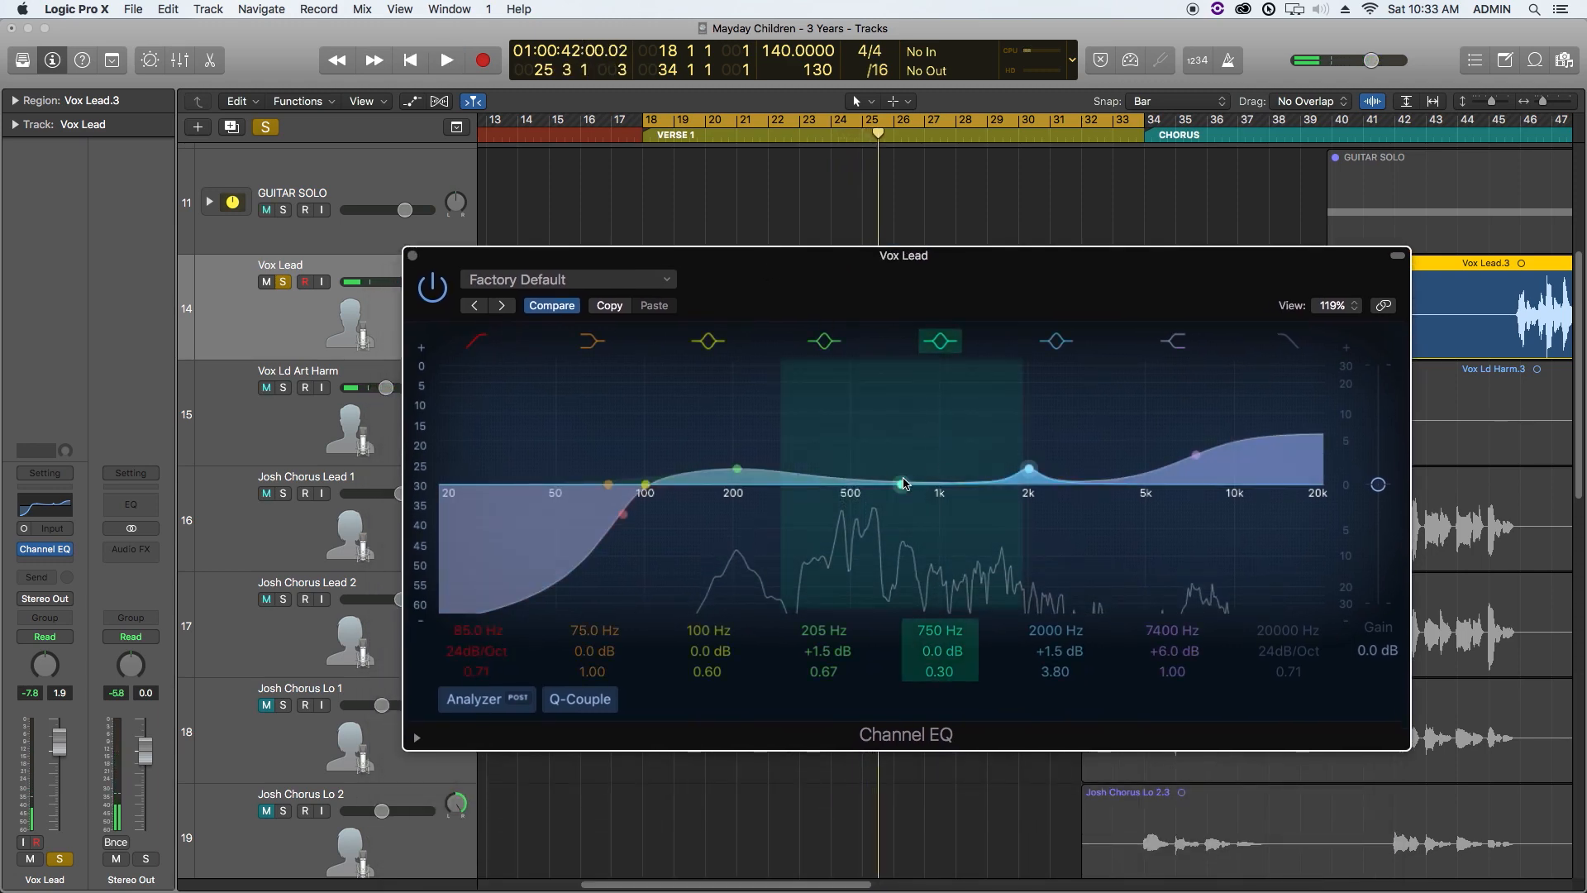
{"action": "left_click", "coordinate": [412, 256]}
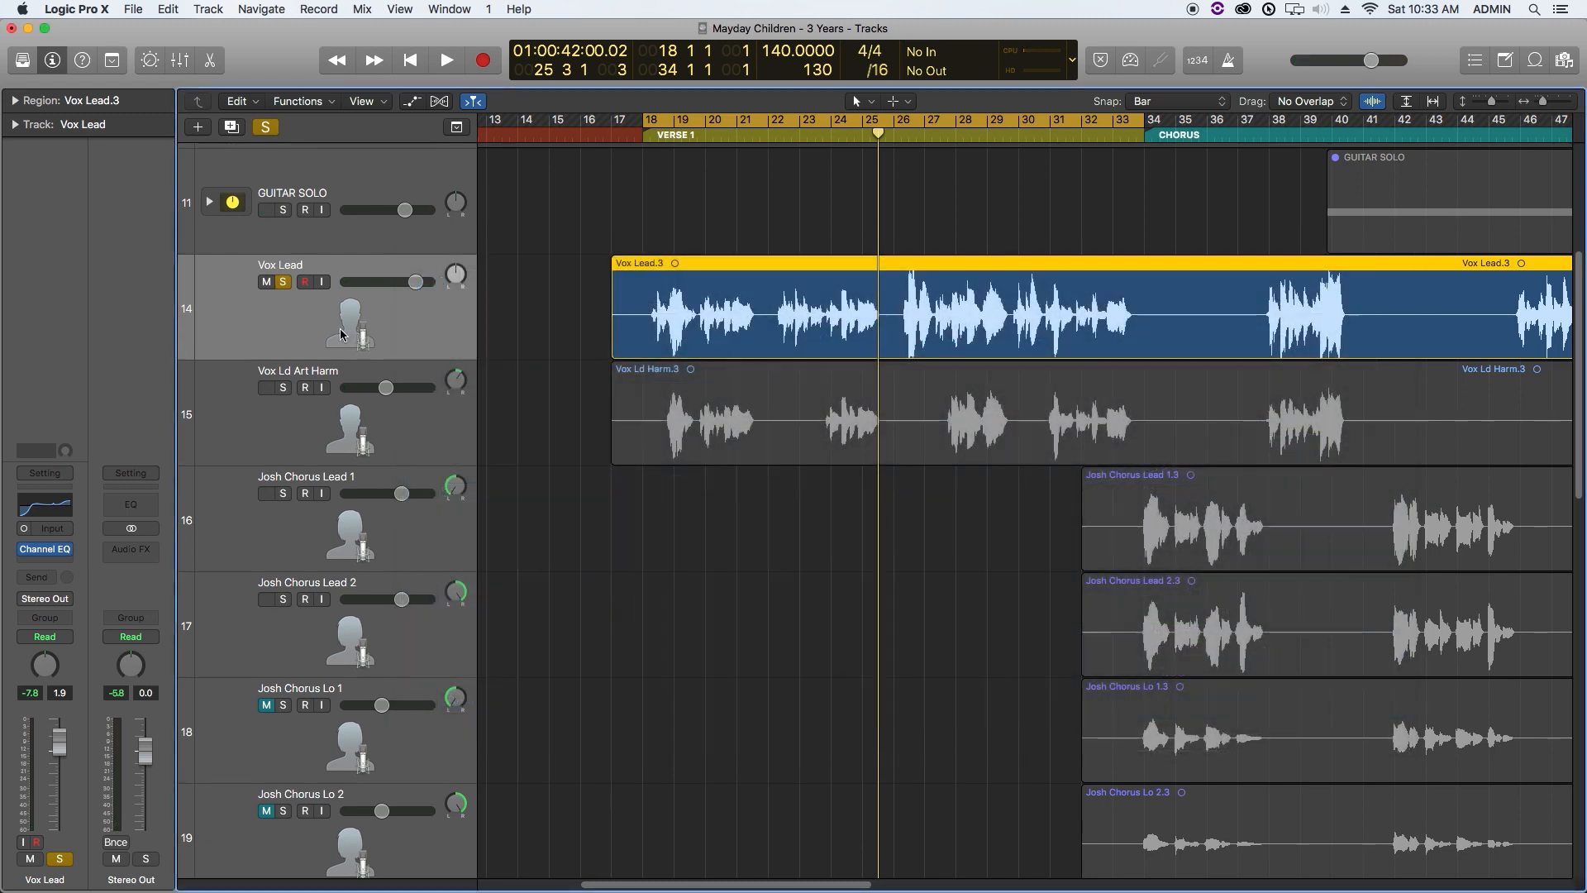
Step: Insert a Compressor after the Channel EQ on the Vox Lead track and choose the Vintage Opto model
{"action": "left_click", "coordinate": [66, 566]}
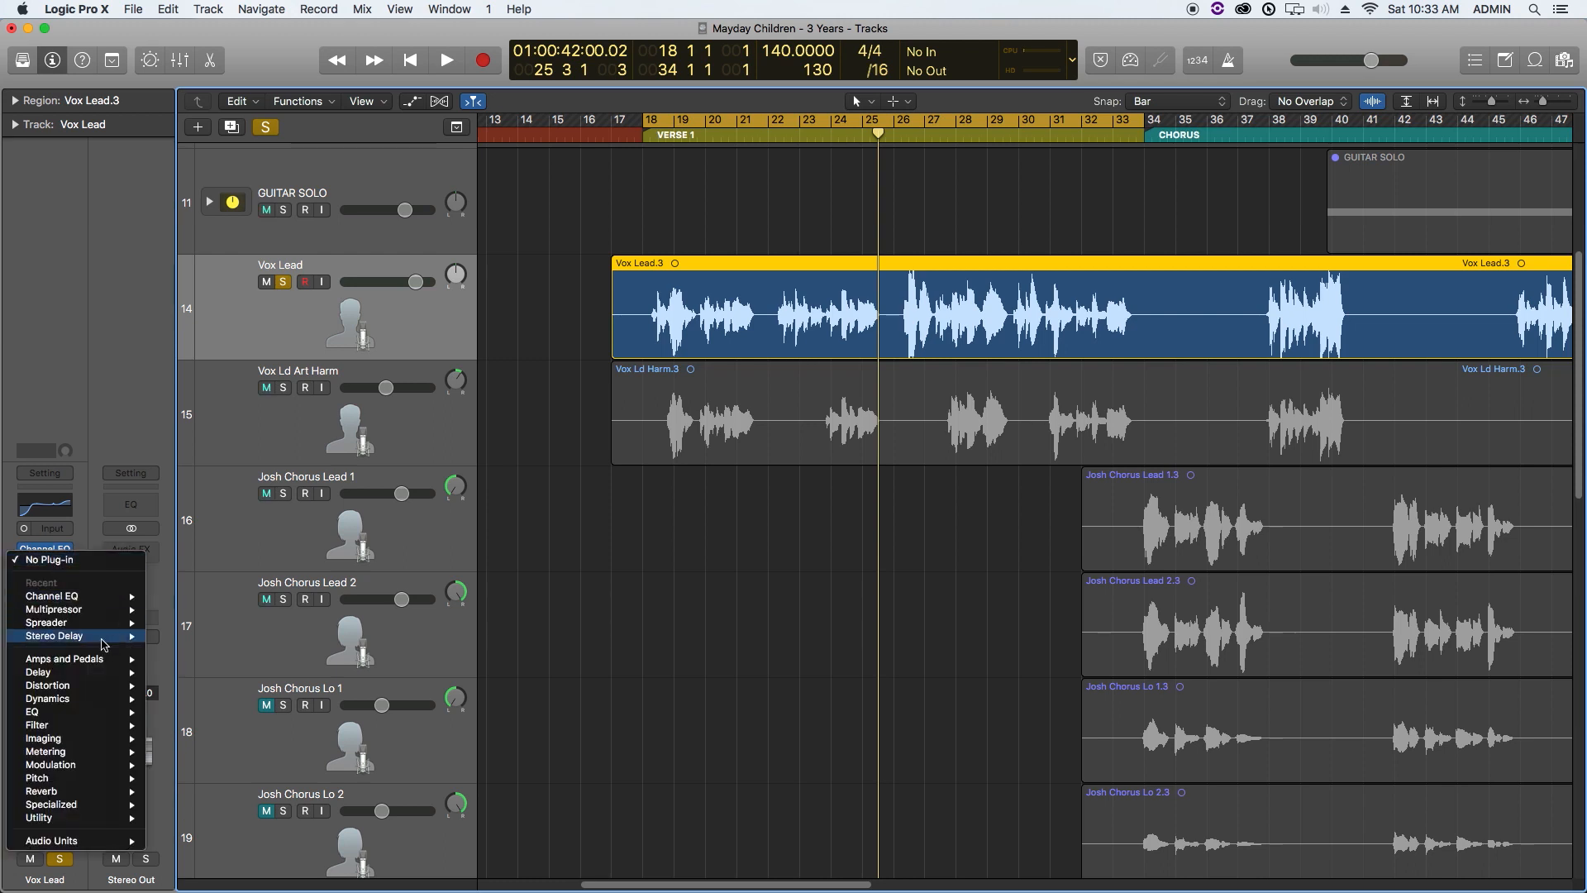
{"action": "mouse_move", "coordinate": [98, 700]}
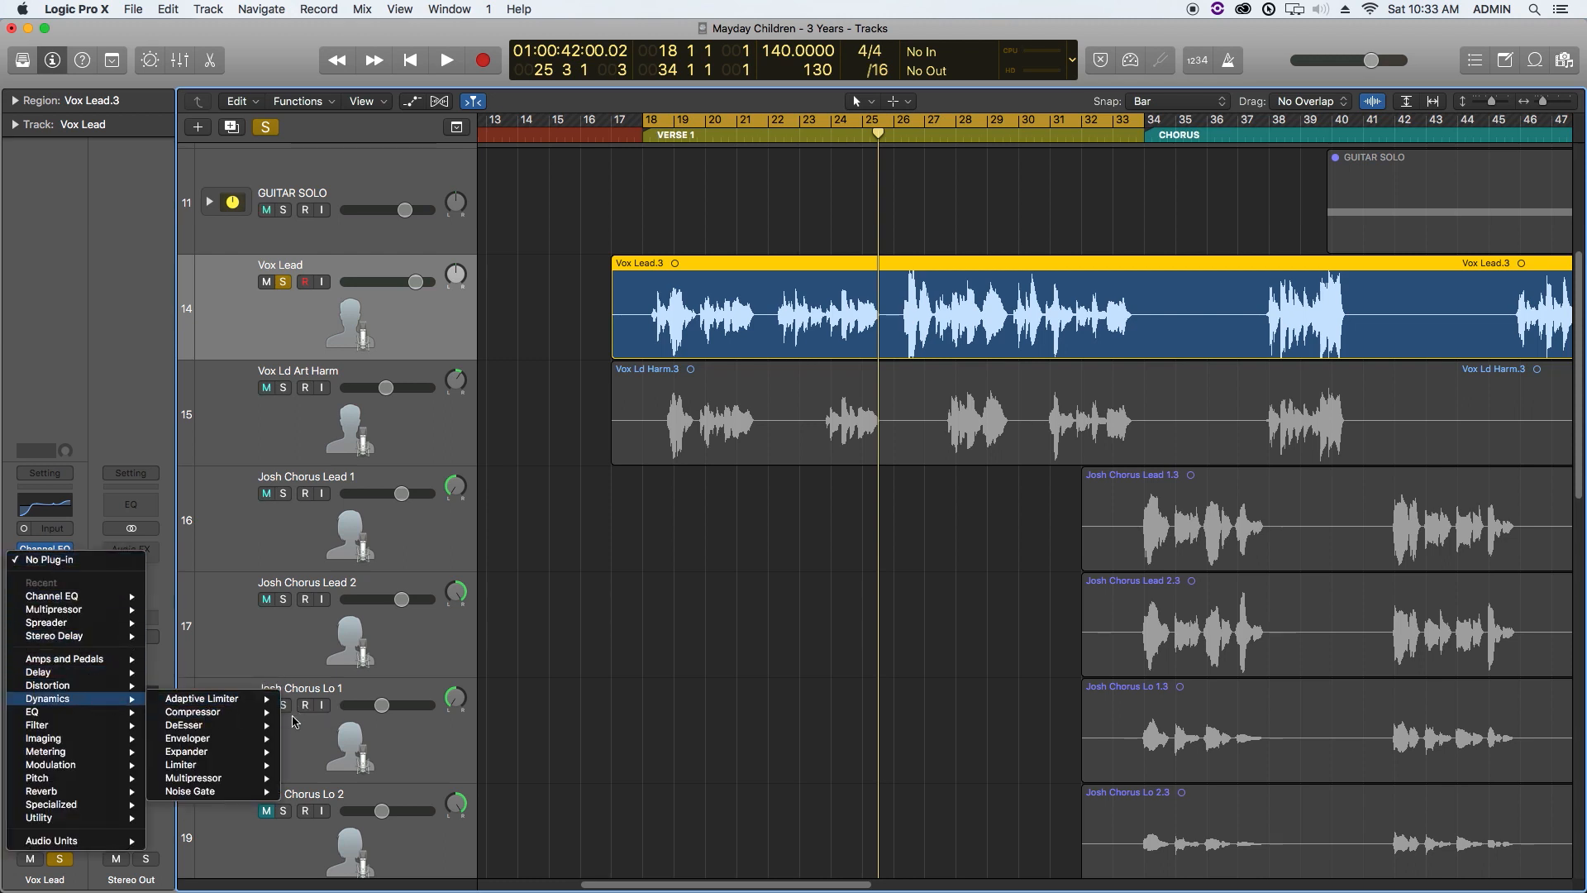
{"action": "left_click", "coordinate": [302, 718]}
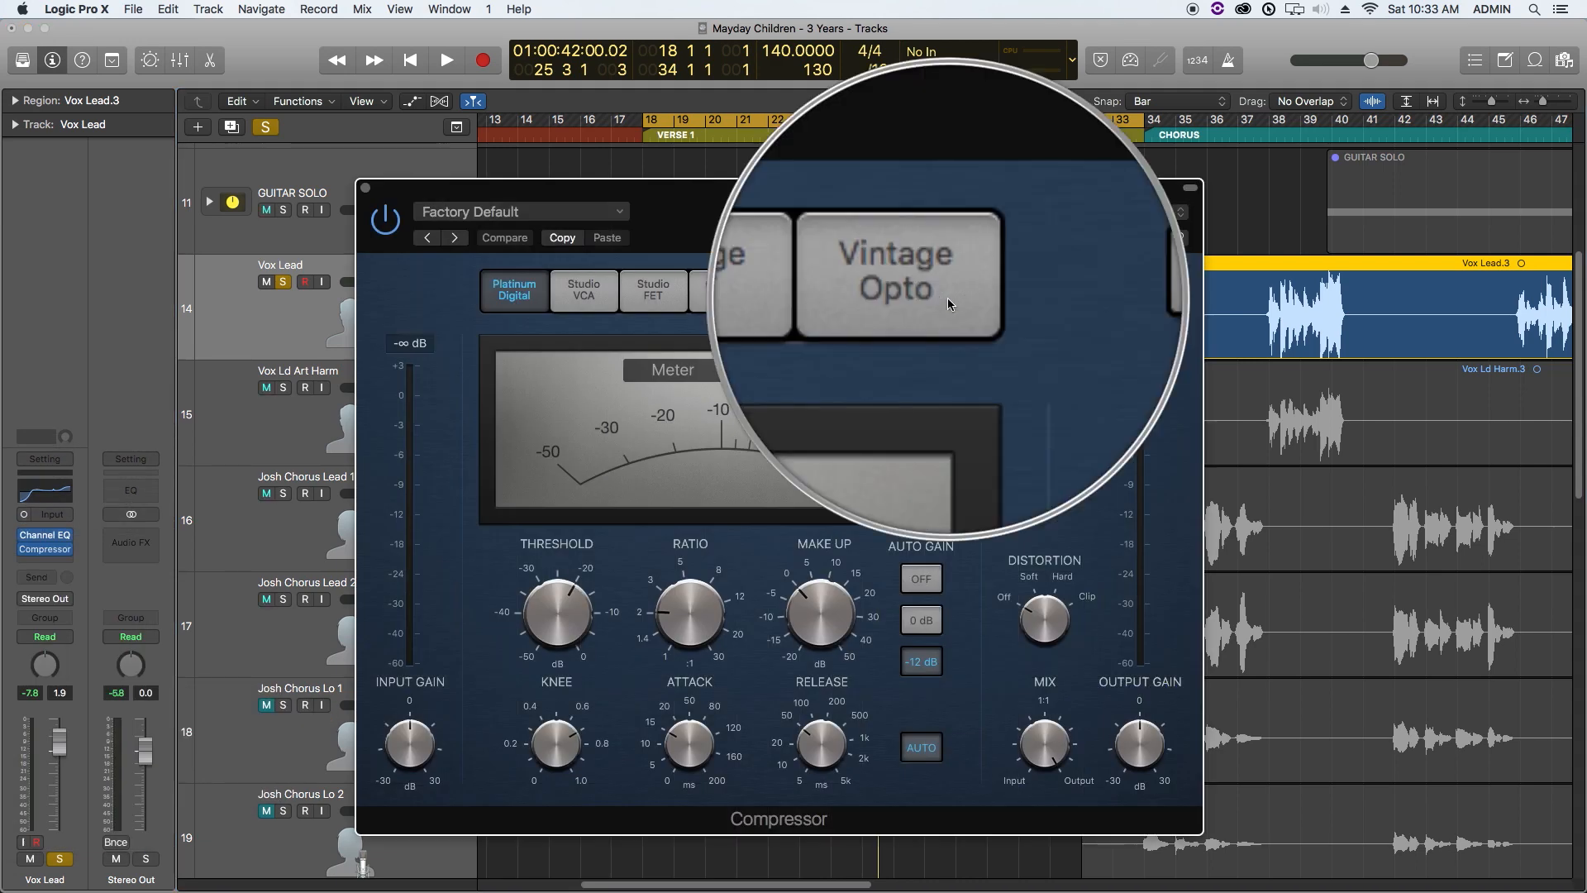
{"action": "left_click", "coordinate": [949, 302]}
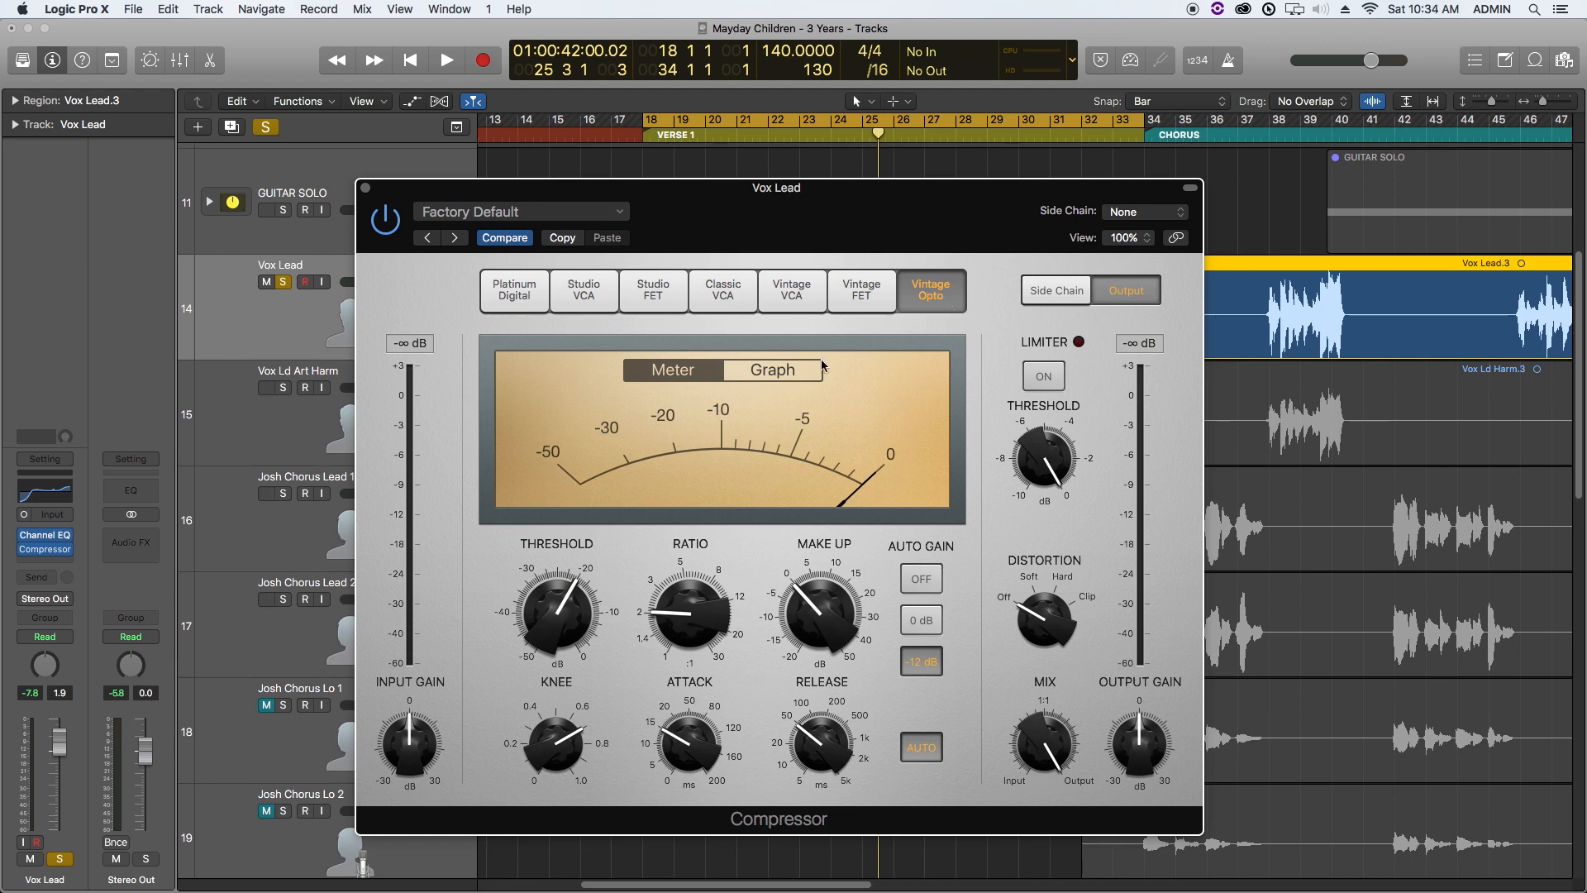
Step: Set the compressor's threshold to -32 dB, ratio to about 7:1 and knee to 0.8, with auto gain off
{"action": "mouse_move", "coordinate": [575, 612]}
{"action": "left_click_drag", "start_coordinate": [564, 612], "coordinate": [548, 639]}
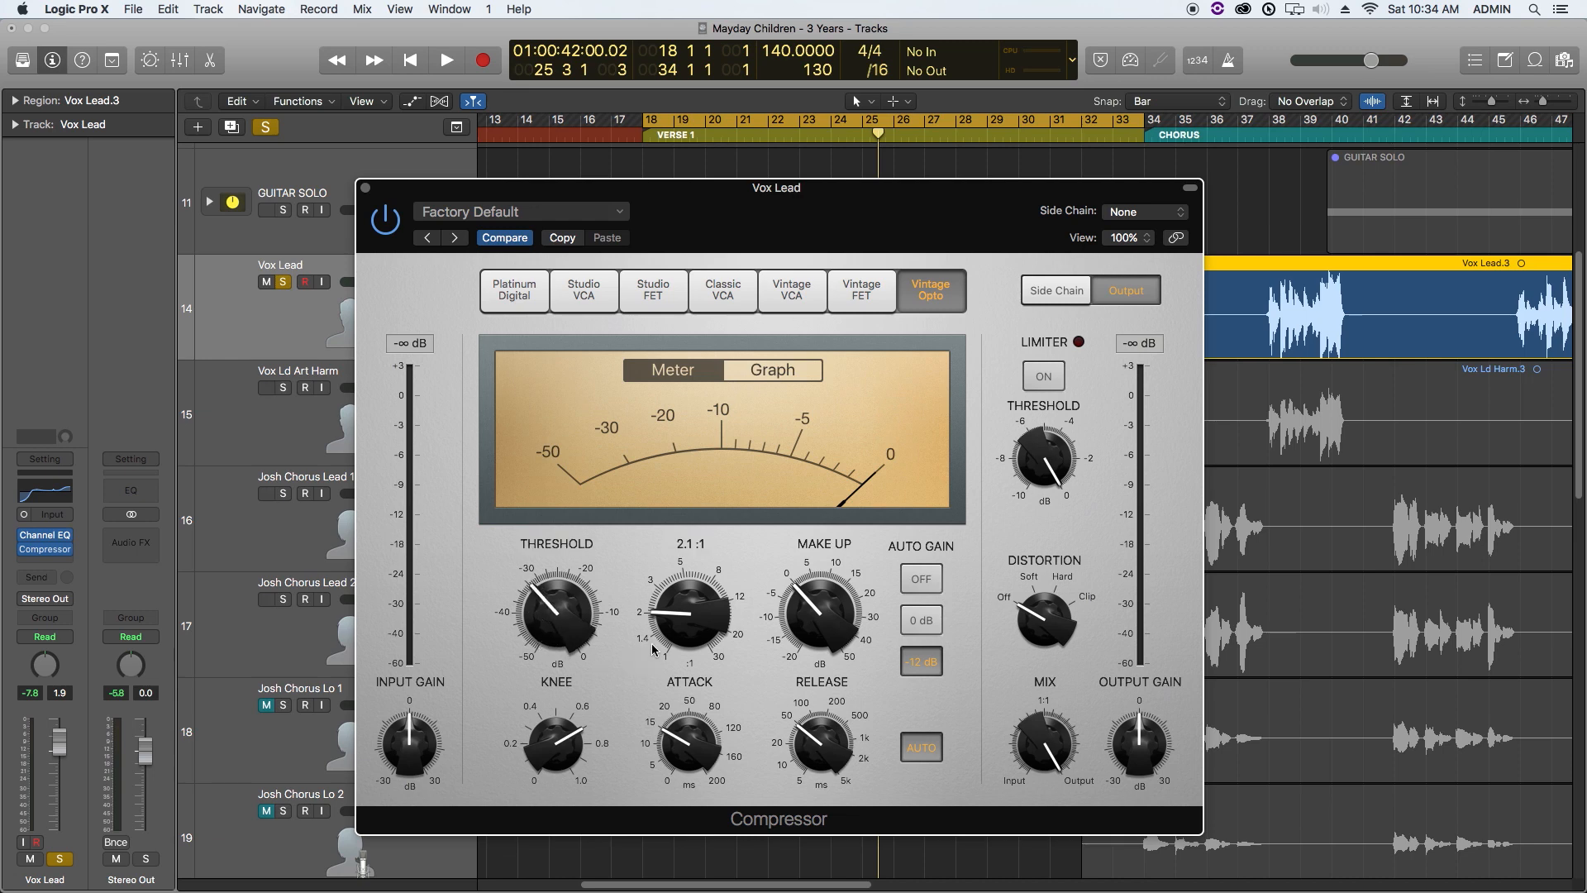
{"action": "left_click_drag", "start_coordinate": [680, 609], "coordinate": [704, 523]}
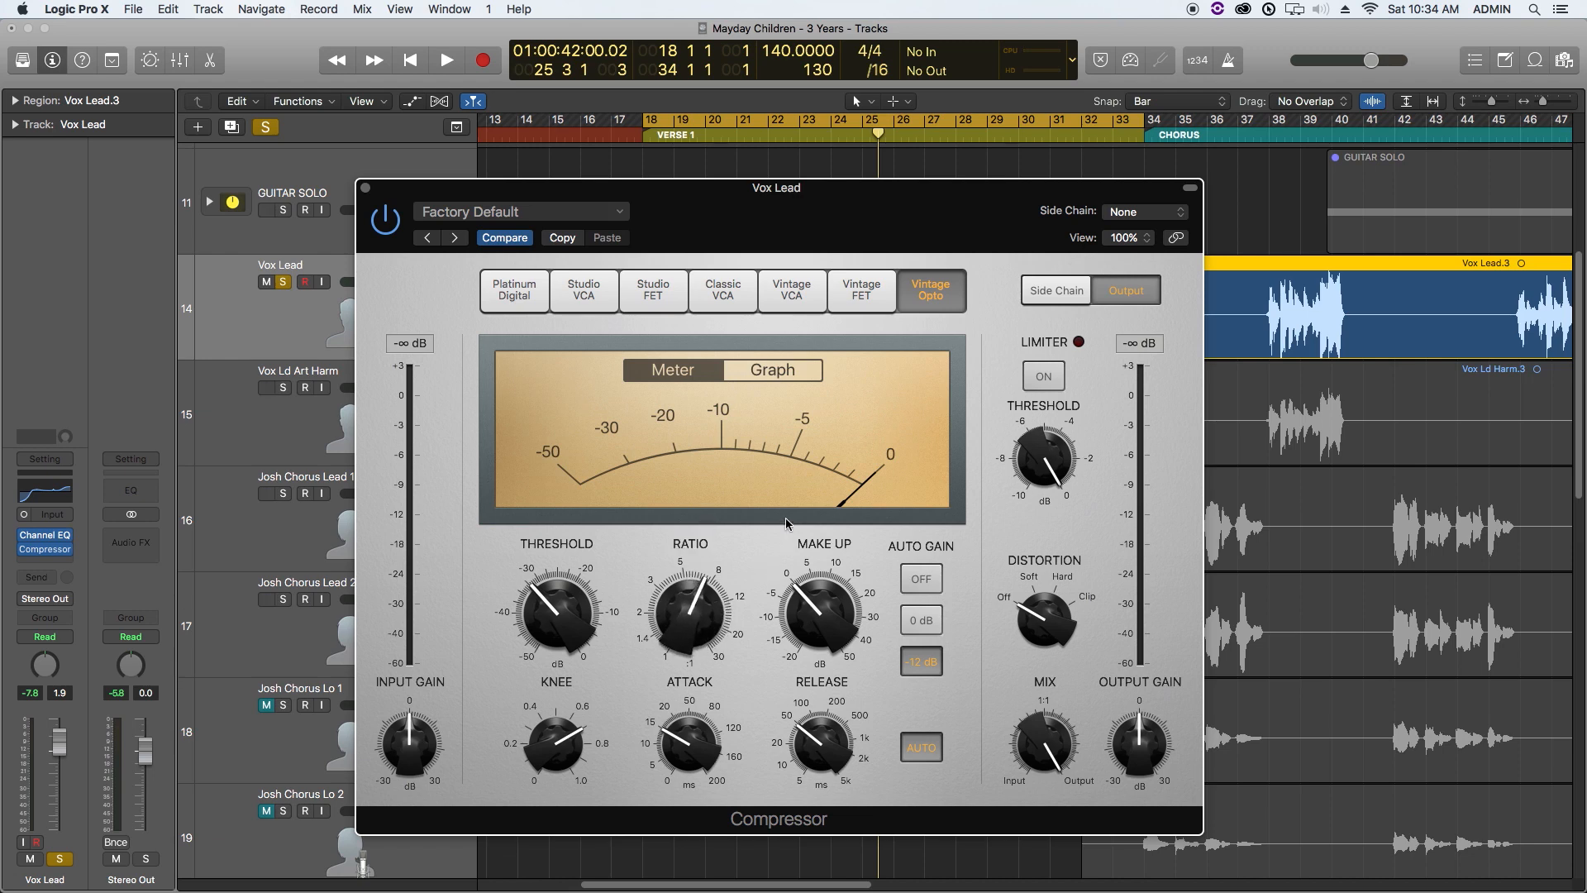
{"action": "left_click", "coordinate": [921, 578]}
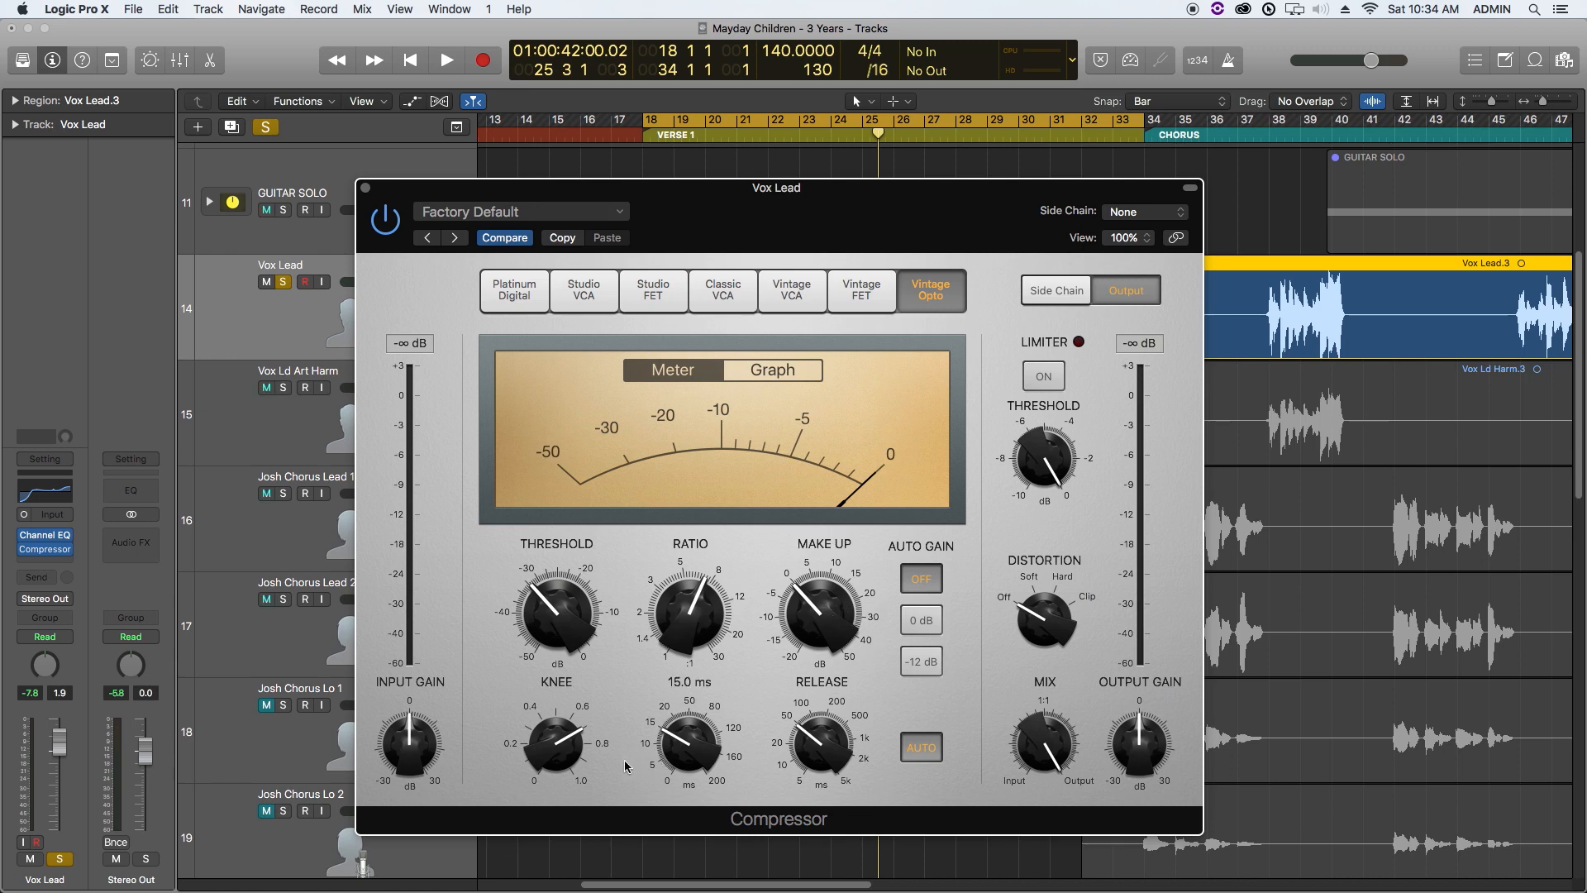
{"action": "left_click_drag", "start_coordinate": [541, 769], "coordinate": [578, 640]}
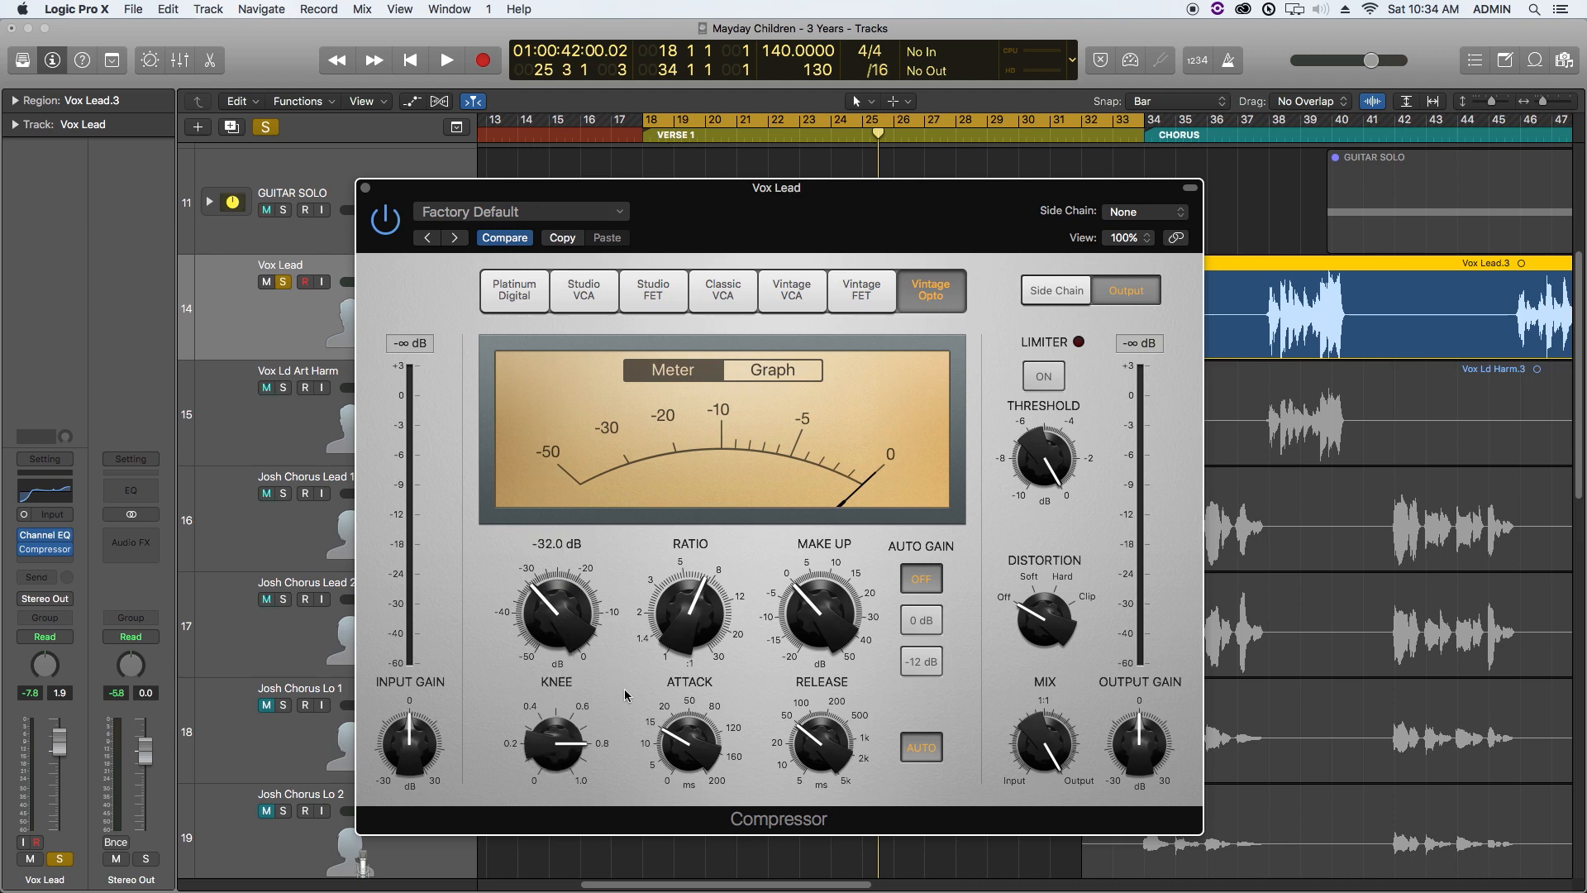
Step: Set the compressor's attack to about 12 ms and its release to 77 ms
{"action": "mouse_move", "coordinate": [699, 745]}
{"action": "left_click_drag", "start_coordinate": [705, 749], "coordinate": [701, 759]}
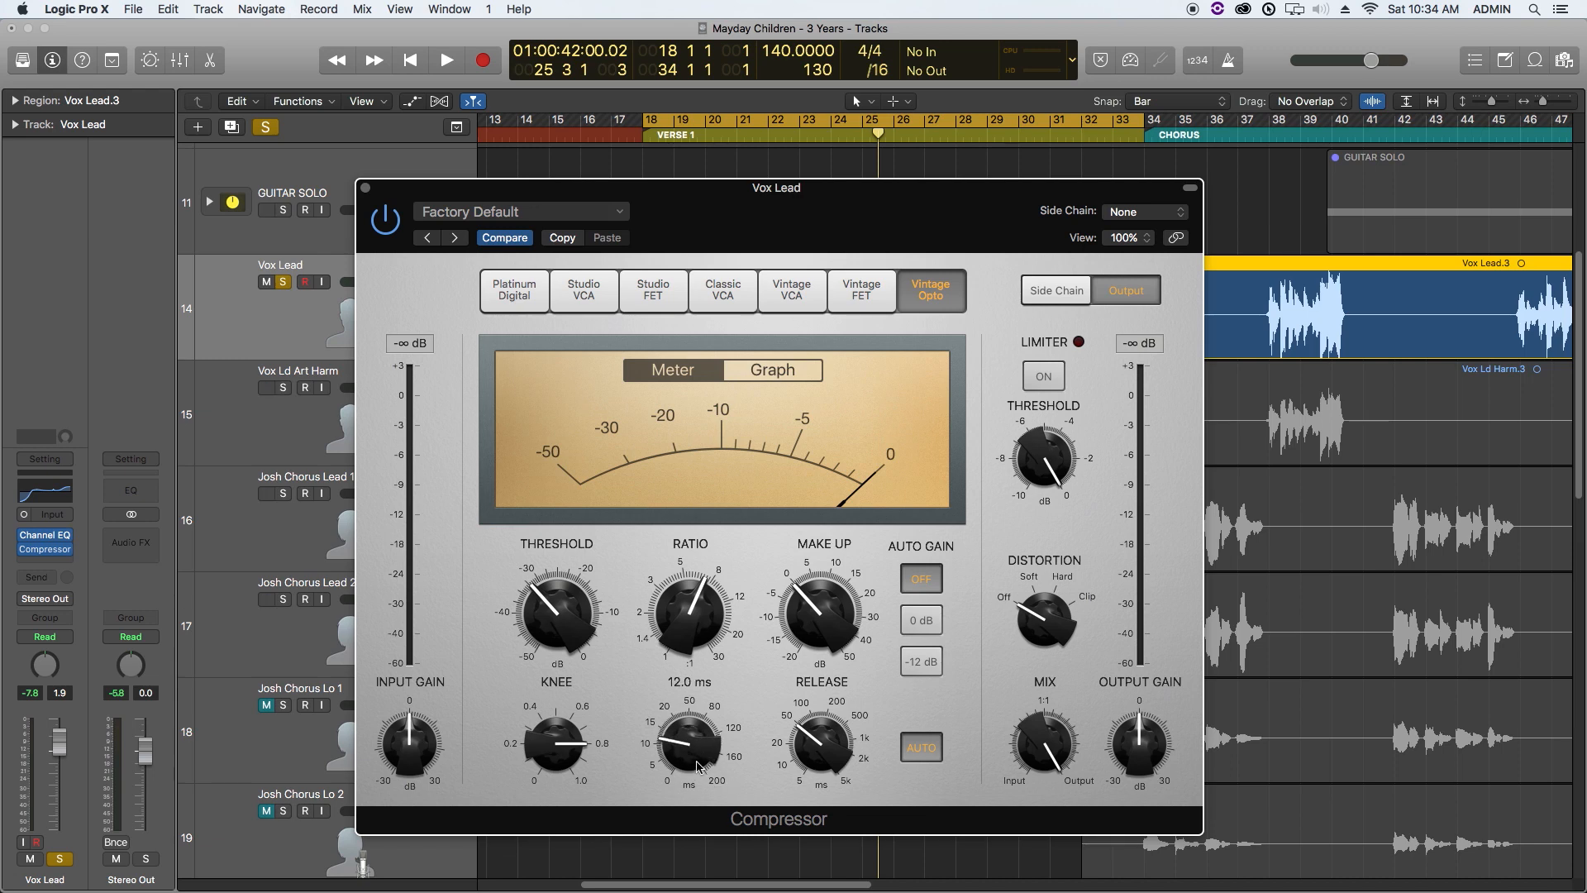
{"action": "left_click_drag", "start_coordinate": [683, 748], "coordinate": [678, 748]}
{"action": "mouse_move", "coordinate": [678, 749]}
{"action": "left_mouse_down"}
{"action": "mouse_move", "coordinate": [684, 823]}
{"action": "mouse_move", "coordinate": [679, 769]}
{"action": "left_mouse_up"}
{"action": "left_click_drag", "start_coordinate": [821, 765], "coordinate": [827, 746]}
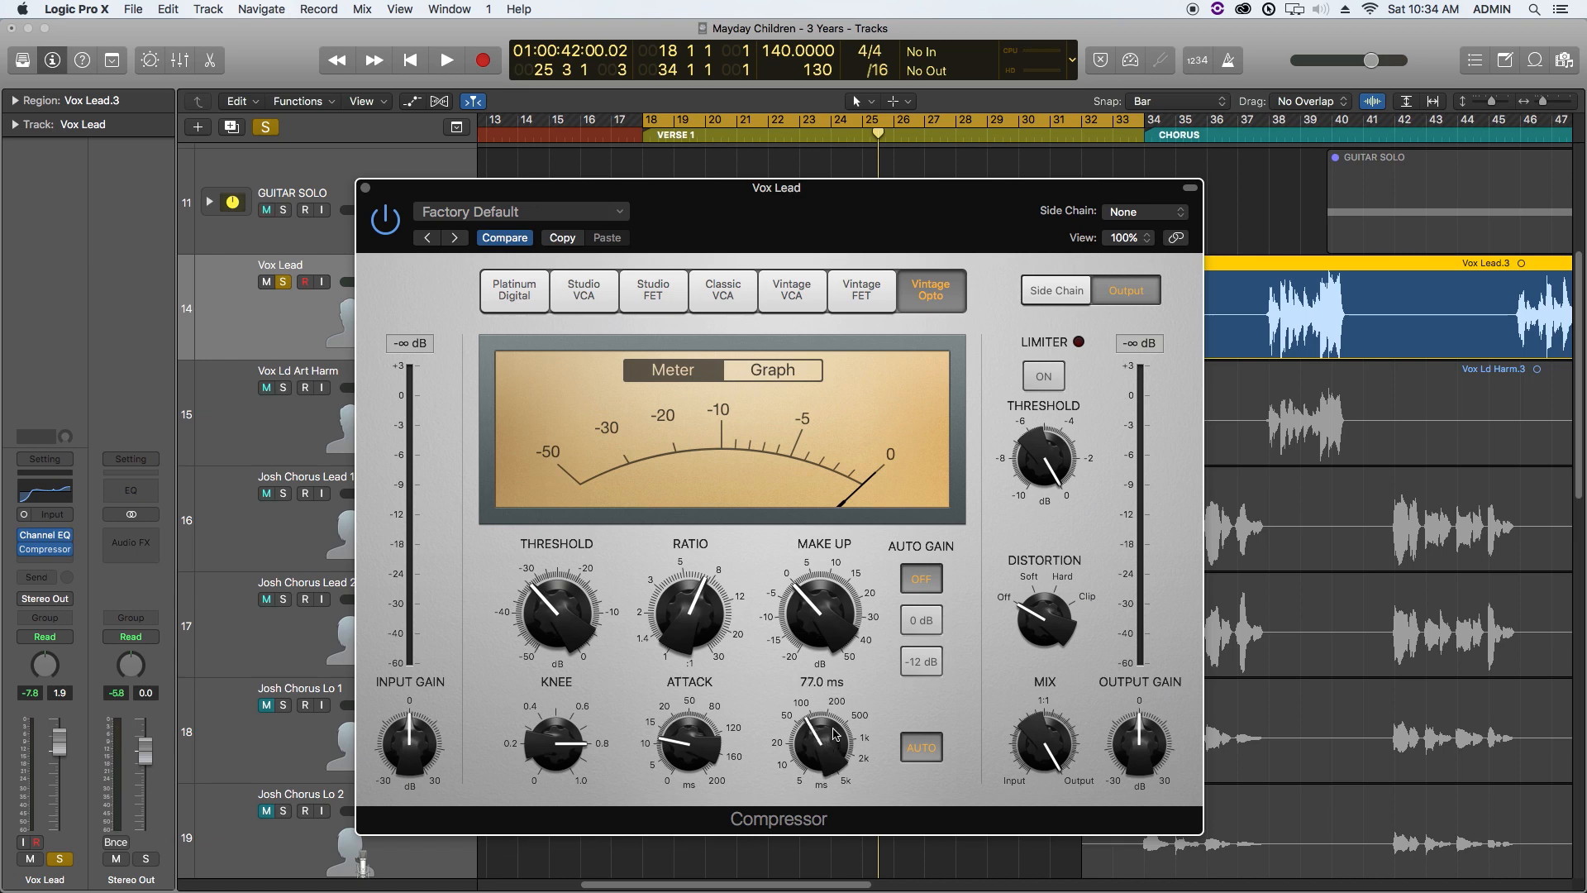
Step: Keep the compressor's auto release on and lower its Mix from full output to between 1:1 and Output
{"action": "left_click", "coordinate": [923, 747]}
{"action": "mouse_move", "coordinate": [1065, 749]}
{"action": "left_click_drag", "start_coordinate": [1063, 749], "coordinate": [1056, 777]}
{"action": "left_click_drag", "start_coordinate": [1056, 754], "coordinate": [1074, 723]}
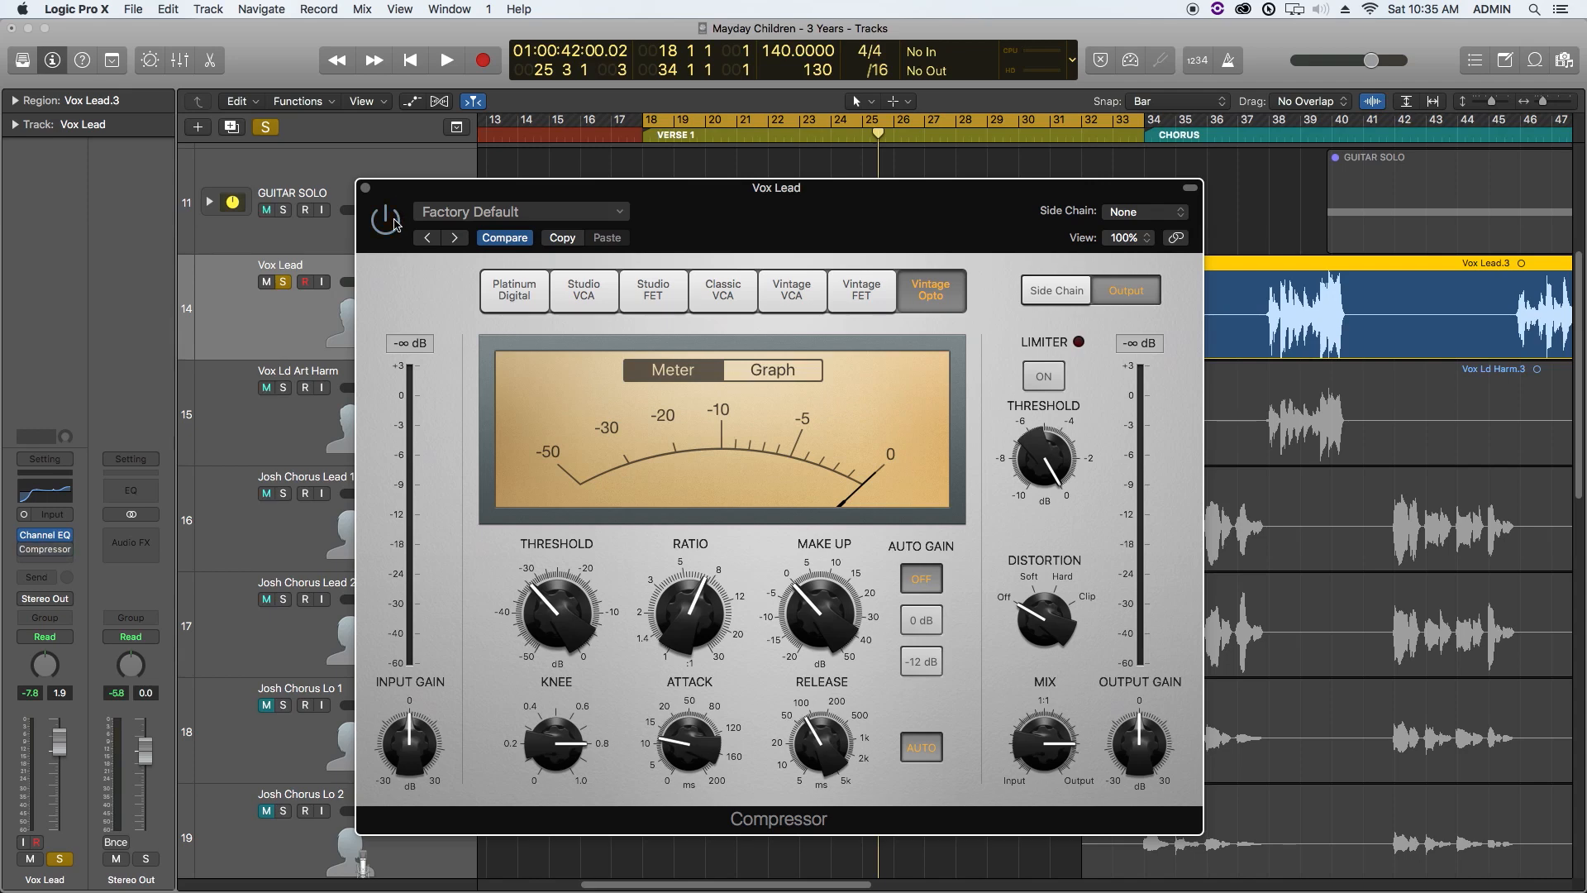
Step: Play the soloed Vox Lead in Verse 1, compare with the compressor bypassed, and raise its make-up gain to about 4.5 dB
{"action": "key", "text": "space"}
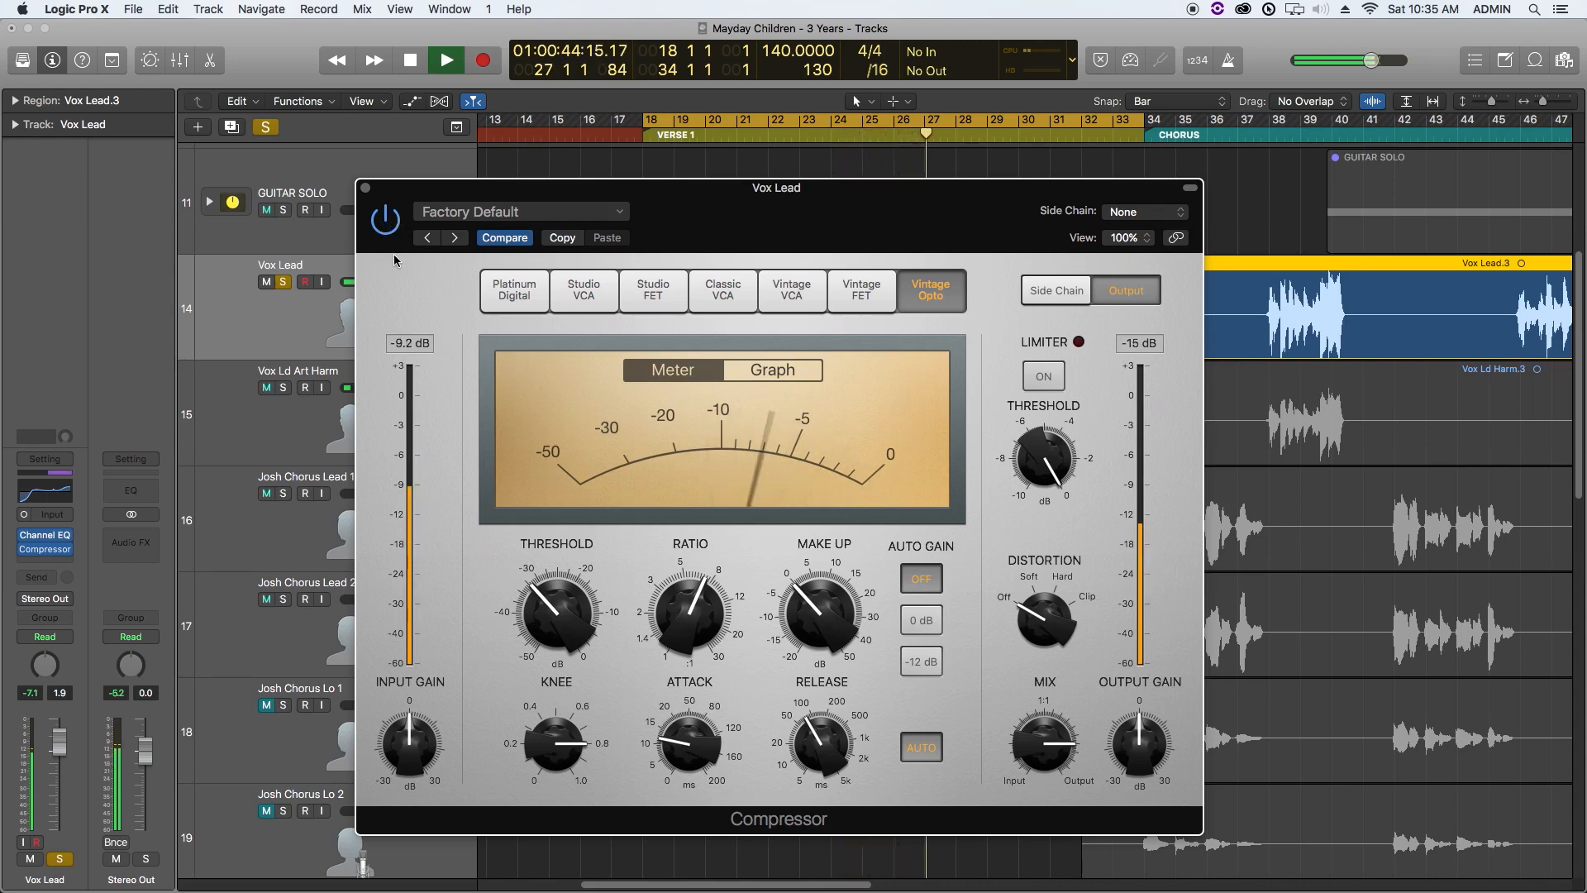
{"action": "key", "text": "space"}
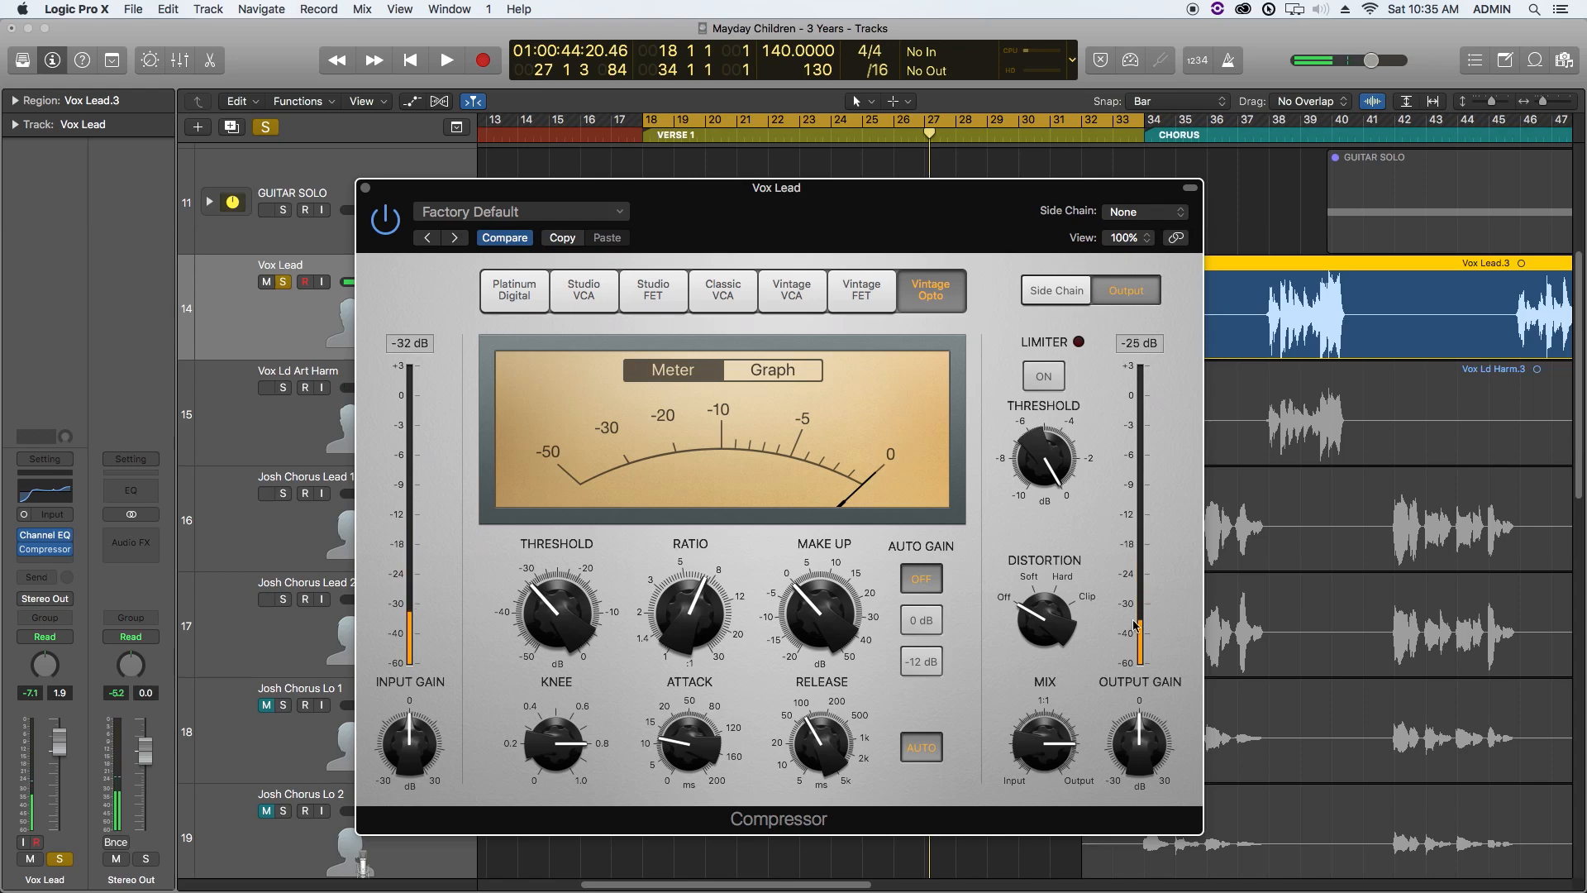
{"action": "left_click_drag", "start_coordinate": [830, 619], "coordinate": [829, 606]}
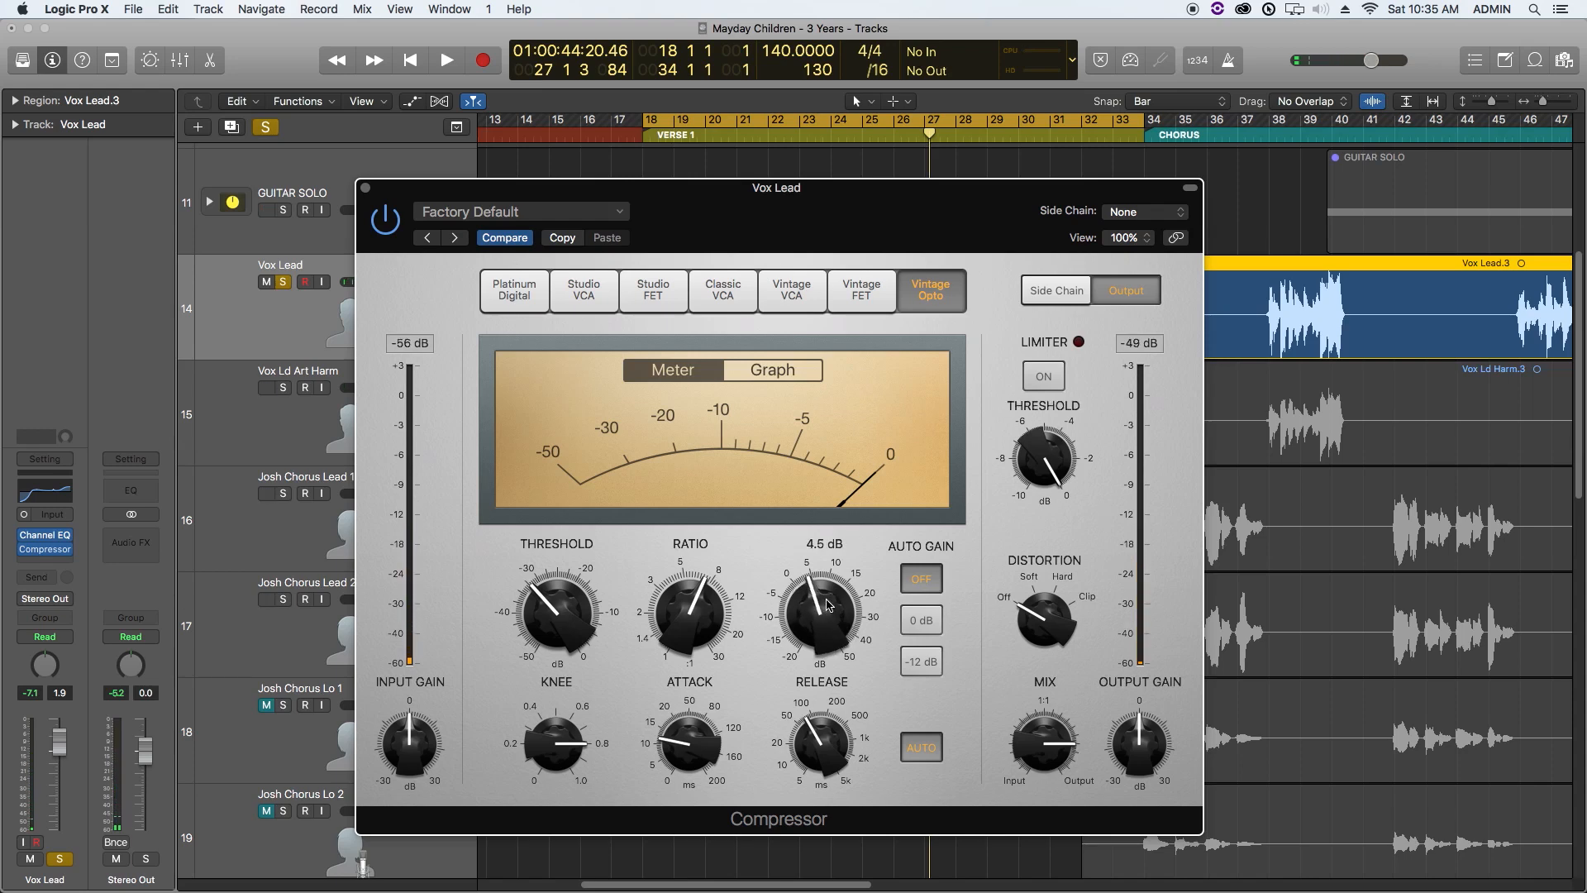
{"action": "left_click", "coordinate": [386, 239]}
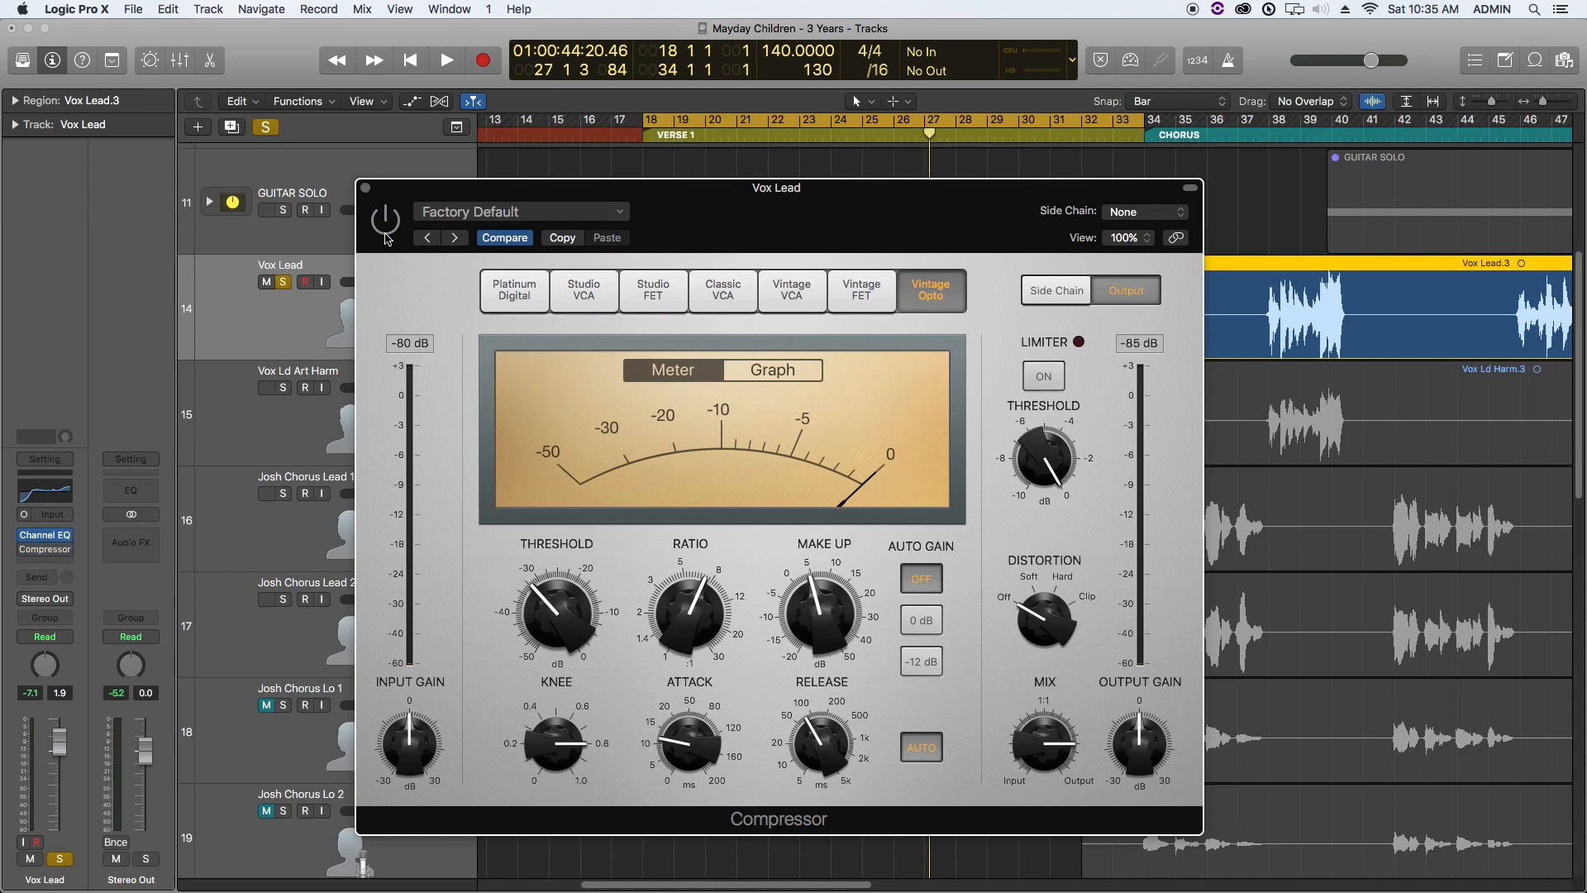
{"action": "left_click", "coordinate": [913, 578]}
{"action": "left_click_drag", "start_coordinate": [820, 613], "coordinate": [824, 612]}
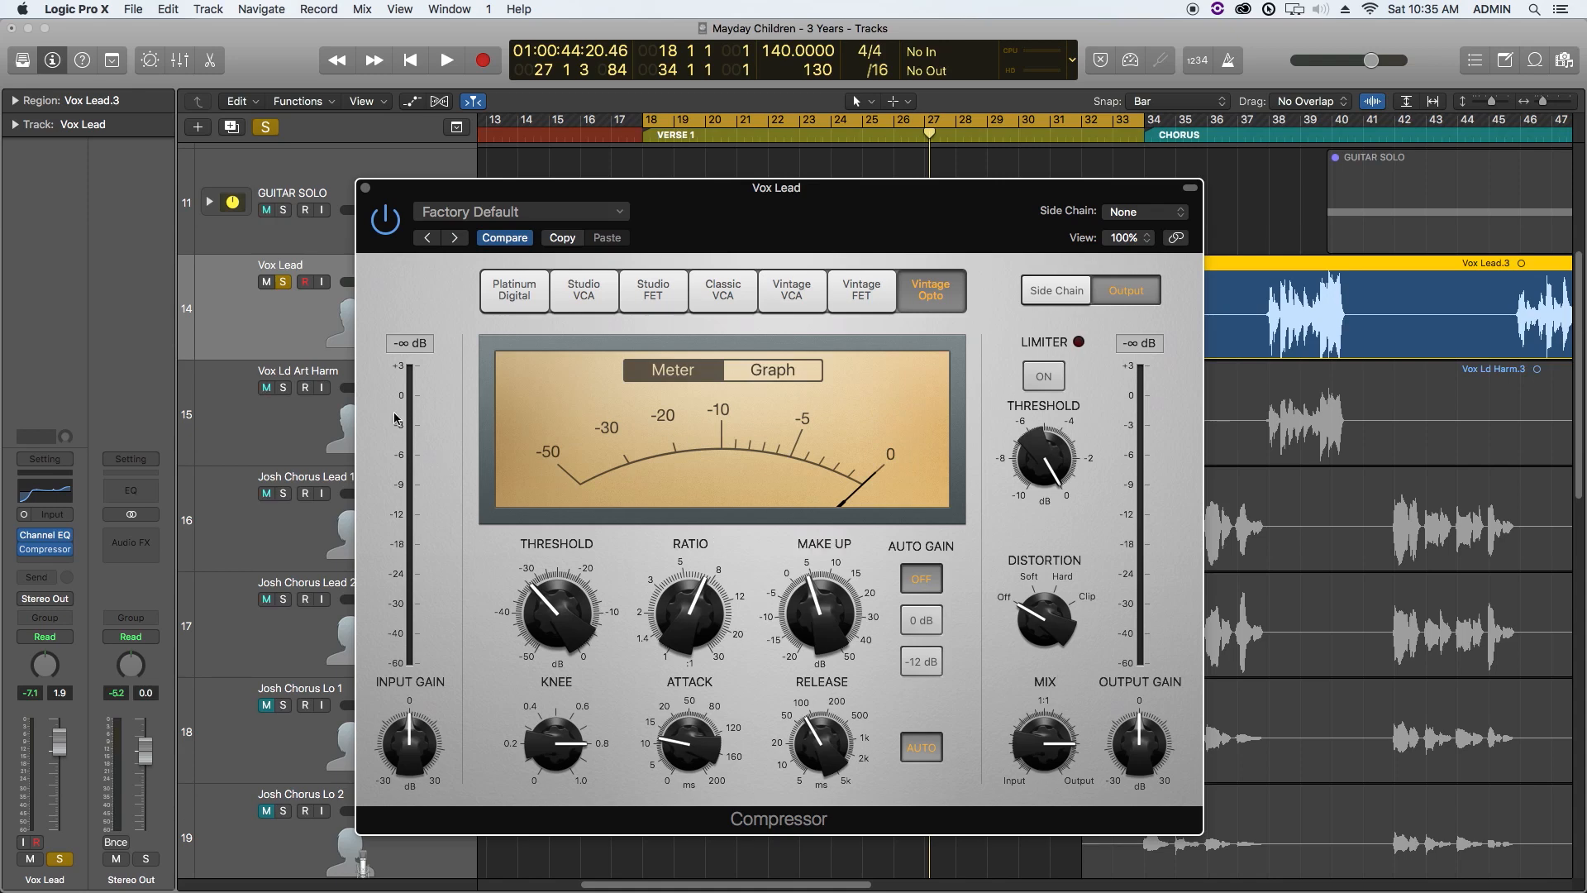
Step: Unsolo Vox Lead and mute the lead harmony track and both chorus lead tracks
{"action": "left_click", "coordinate": [285, 283]}
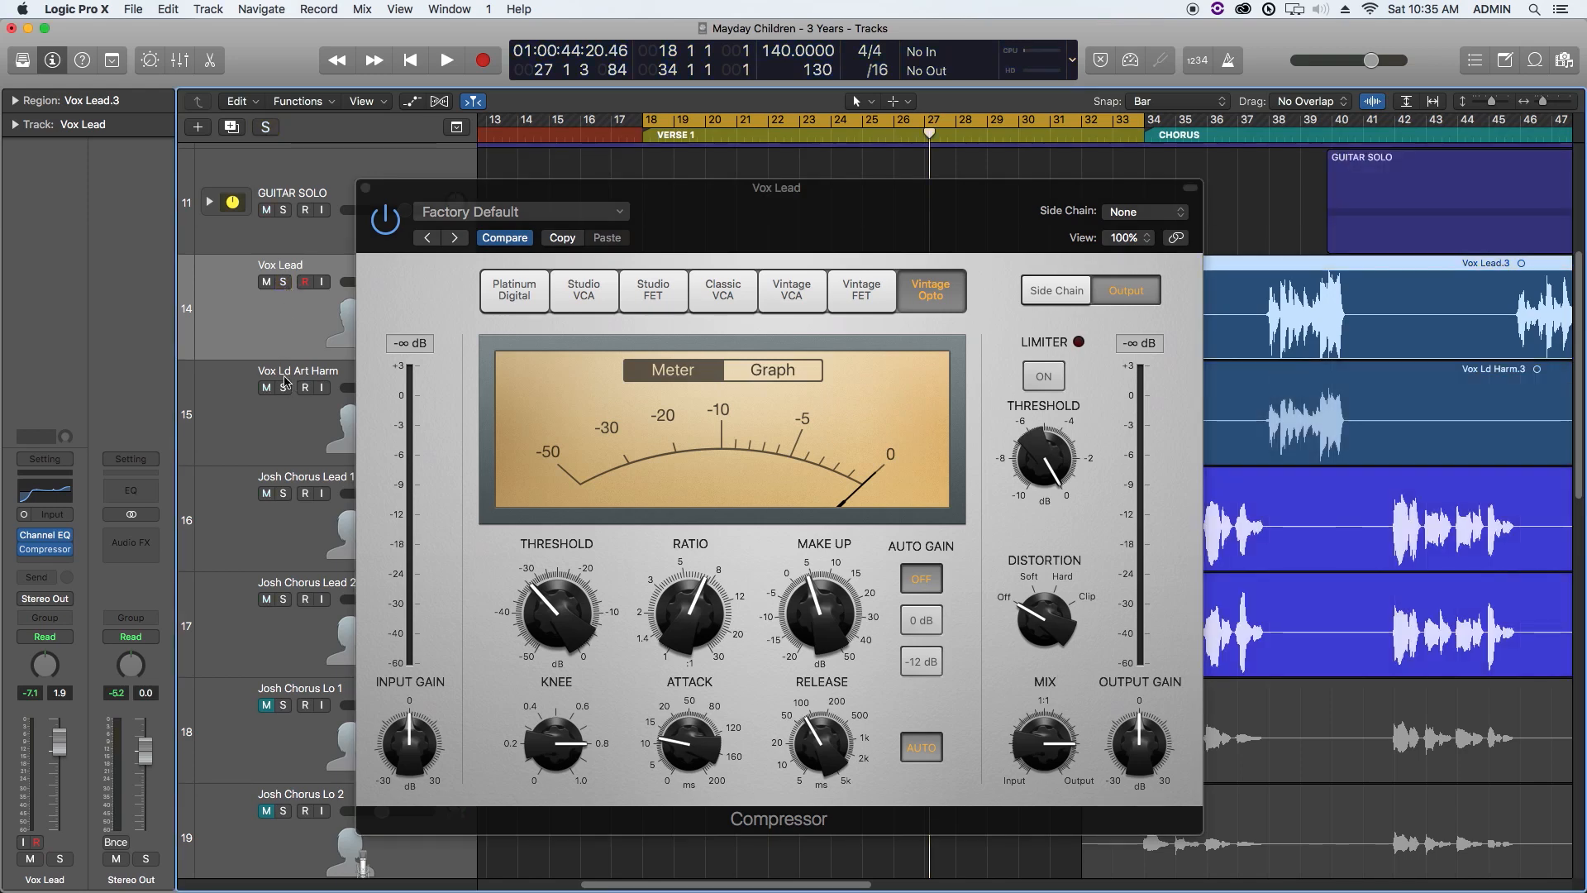
{"action": "left_click_drag", "start_coordinate": [265, 388], "coordinate": [279, 582]}
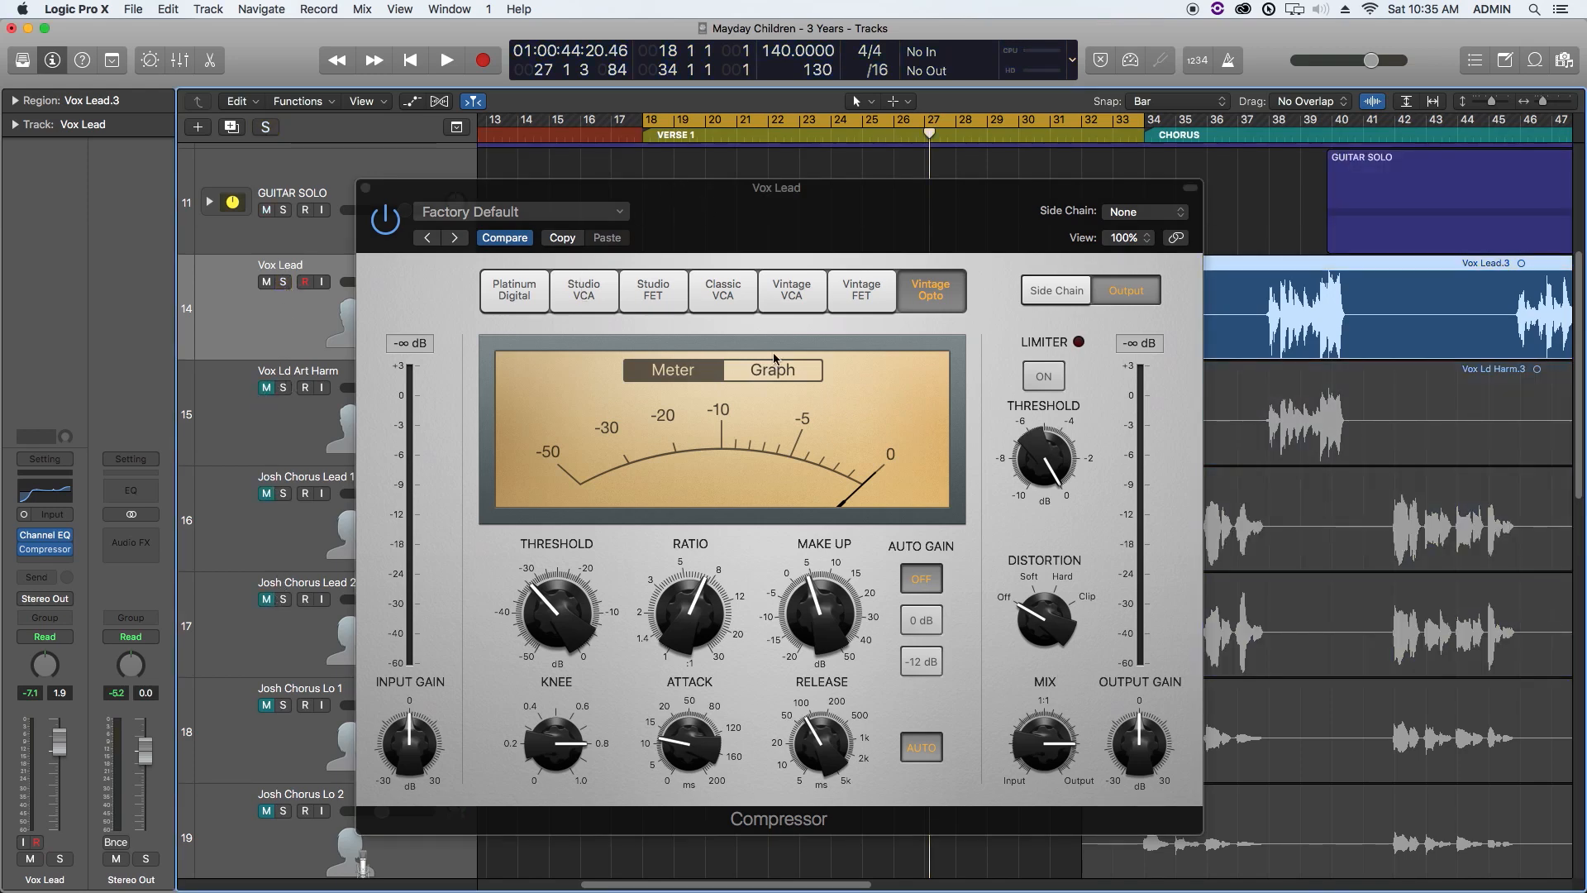
Step: Play Verse 1 with the full band and raise the Vox Lead compressor's make-up gain to 9 dB
{"action": "key", "text": "space"}
{"action": "mouse_move", "coordinate": [819, 608]}
{"action": "left_mouse_down"}
{"action": "mouse_move", "coordinate": [818, 573]}
{"action": "mouse_move", "coordinate": [827, 594]}
{"action": "left_mouse_up"}
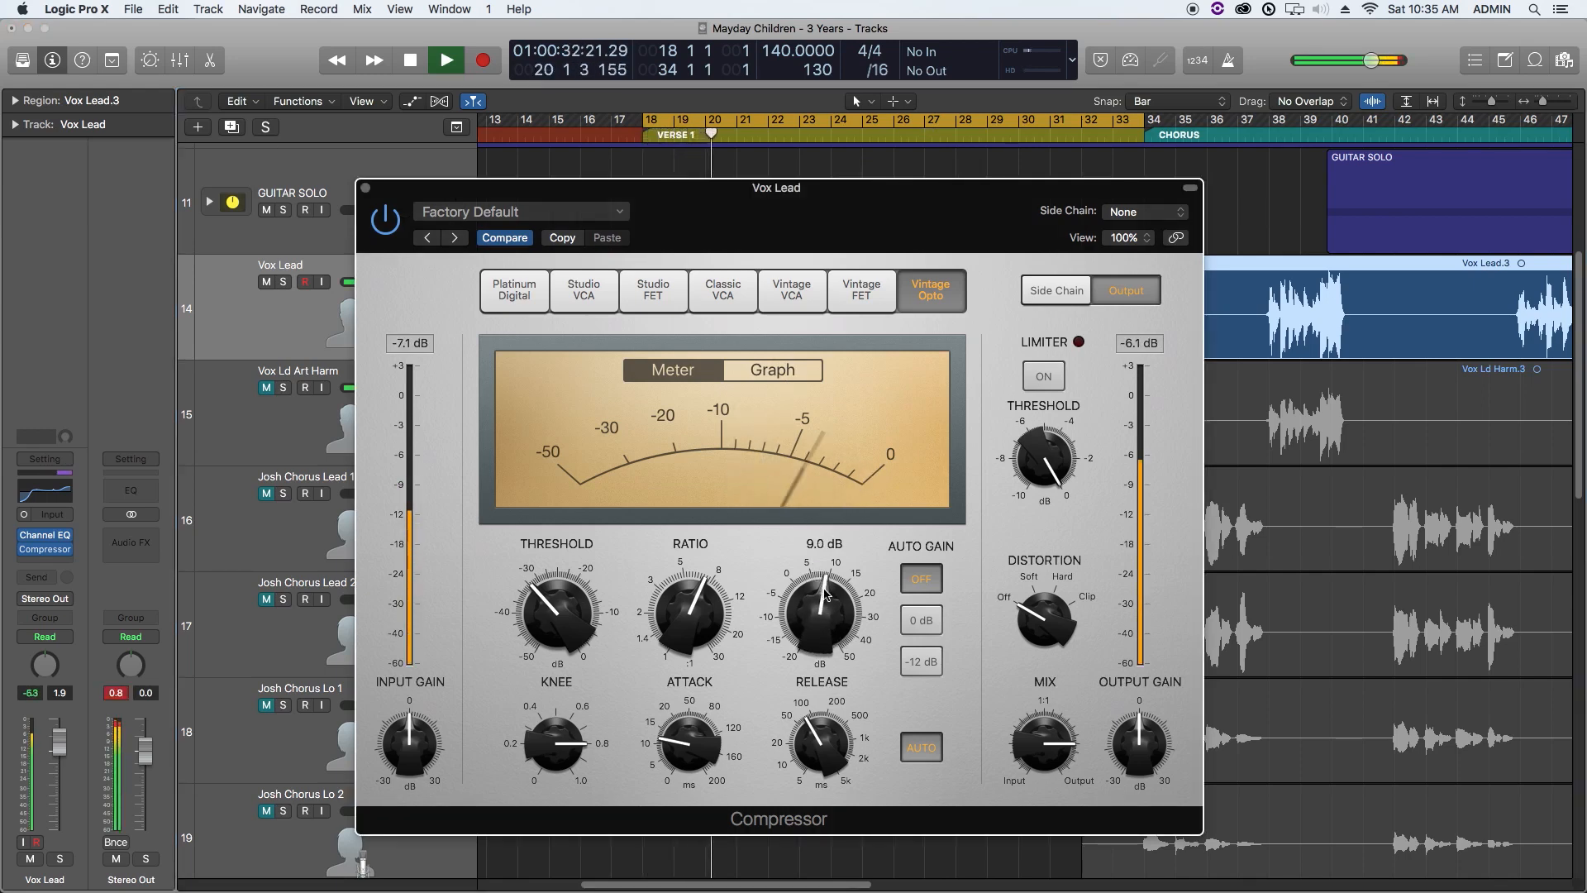
{"action": "left_click", "coordinate": [126, 698]}
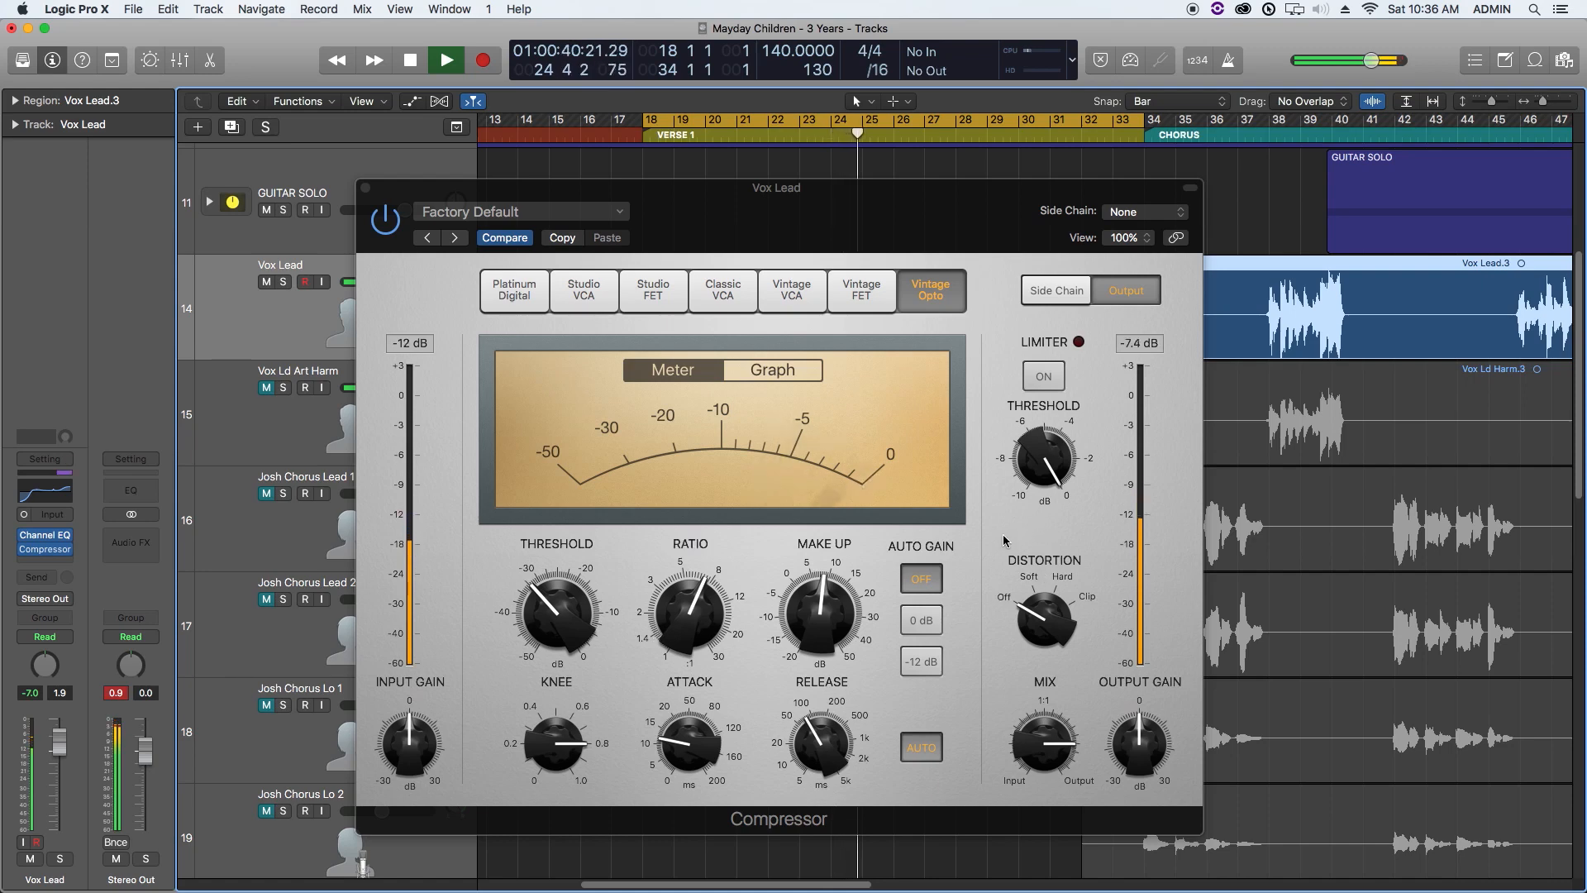
{"action": "mouse_move", "coordinate": [835, 605]}
{"action": "key", "text": "space"}
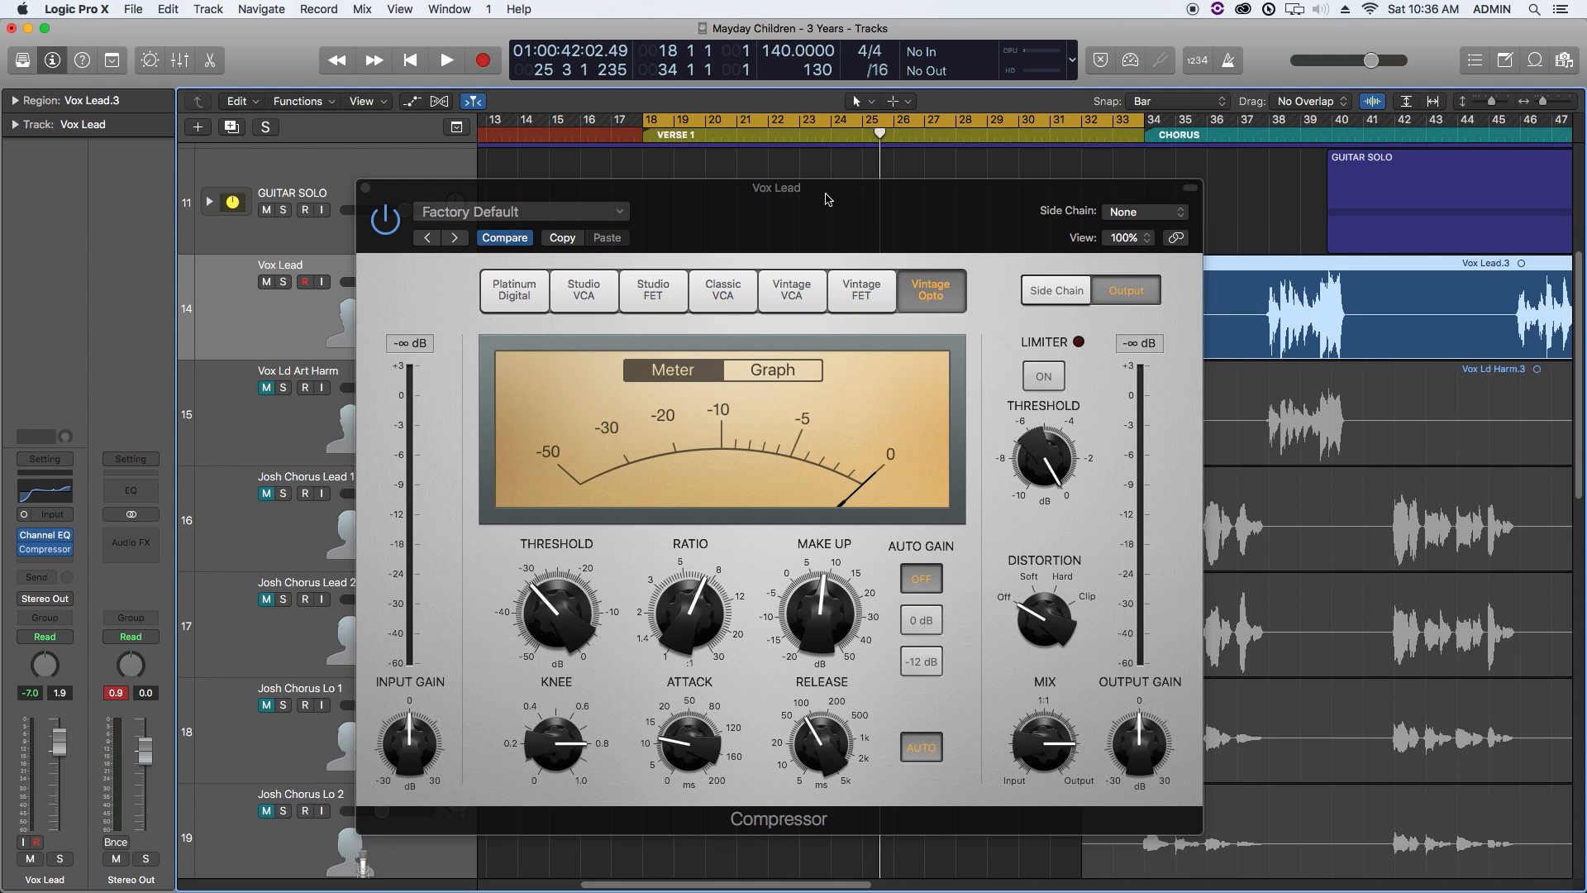
Step: Close the Vox Lead compressor window and unmute the lead harmony and both chorus lead tracks
{"action": "left_click", "coordinate": [859, 202]}
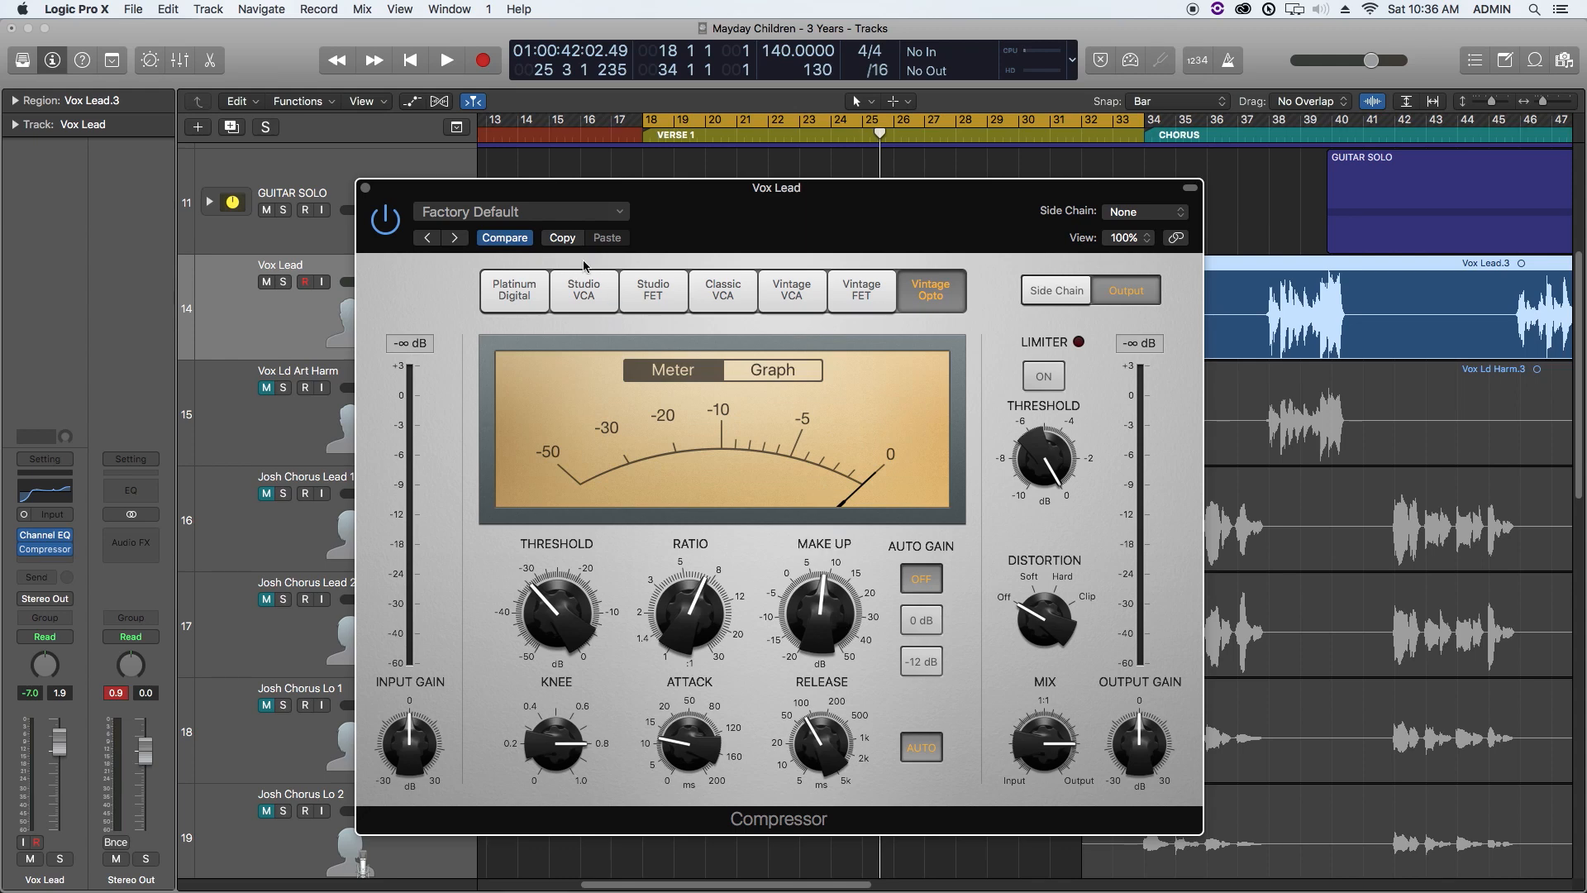
{"action": "left_click", "coordinate": [366, 190]}
{"action": "left_click_drag", "start_coordinate": [264, 395], "coordinate": [269, 601]}
Step: In the mixer, copy the Vox Lead's Channel EQ and Compressor to the lead harmony and both chorus lead channels
{"action": "left_click", "coordinate": [608, 587]}
{"action": "key", "text": "x"}
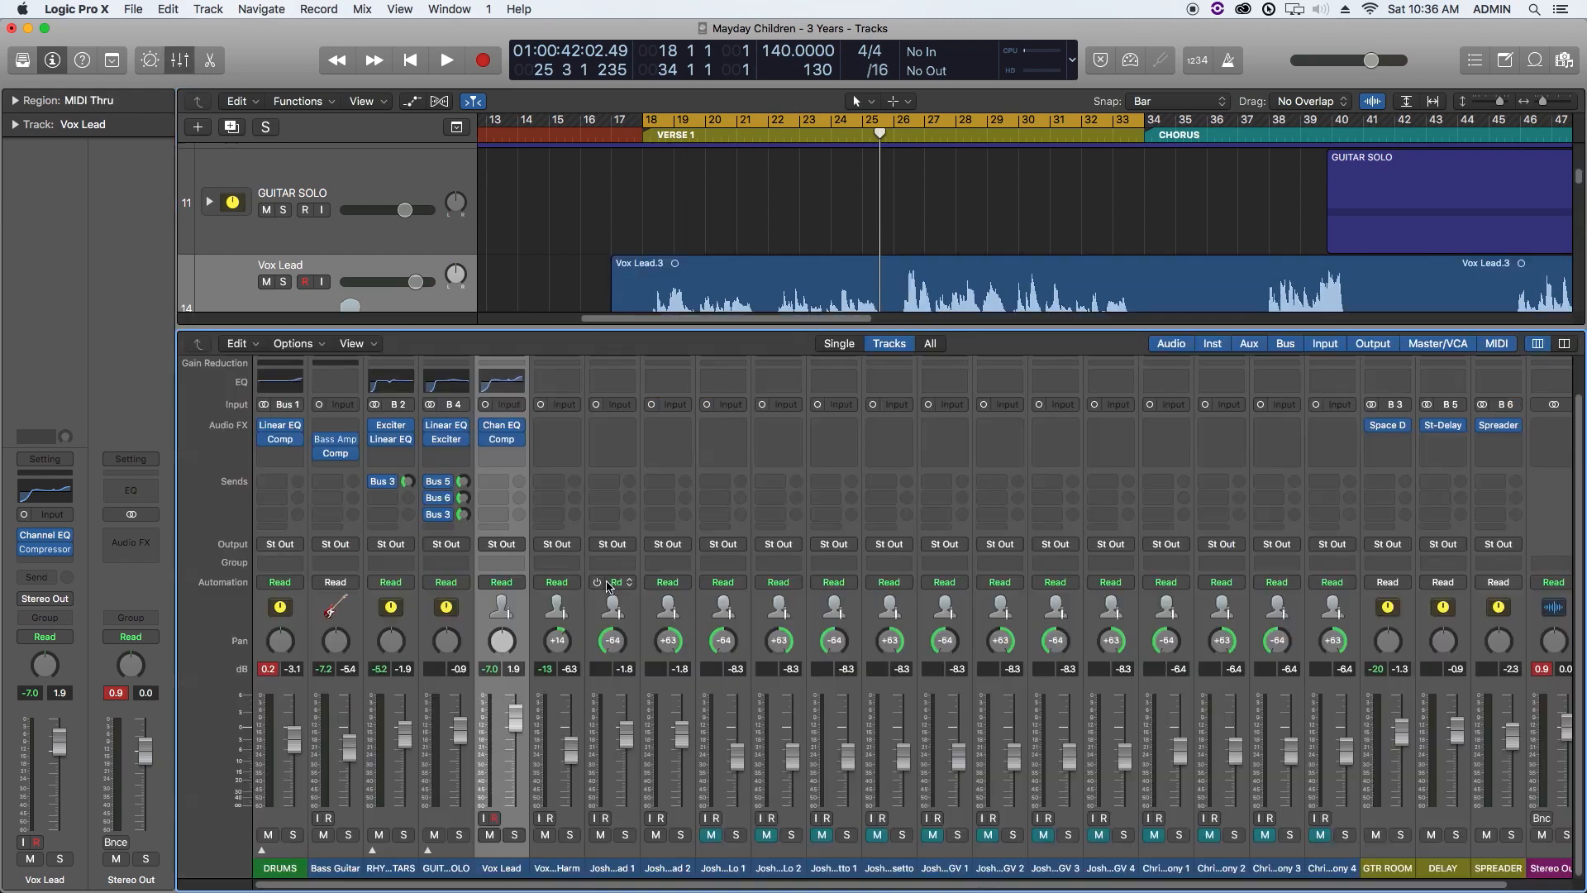
{"action": "mouse_move", "coordinate": [503, 430]}
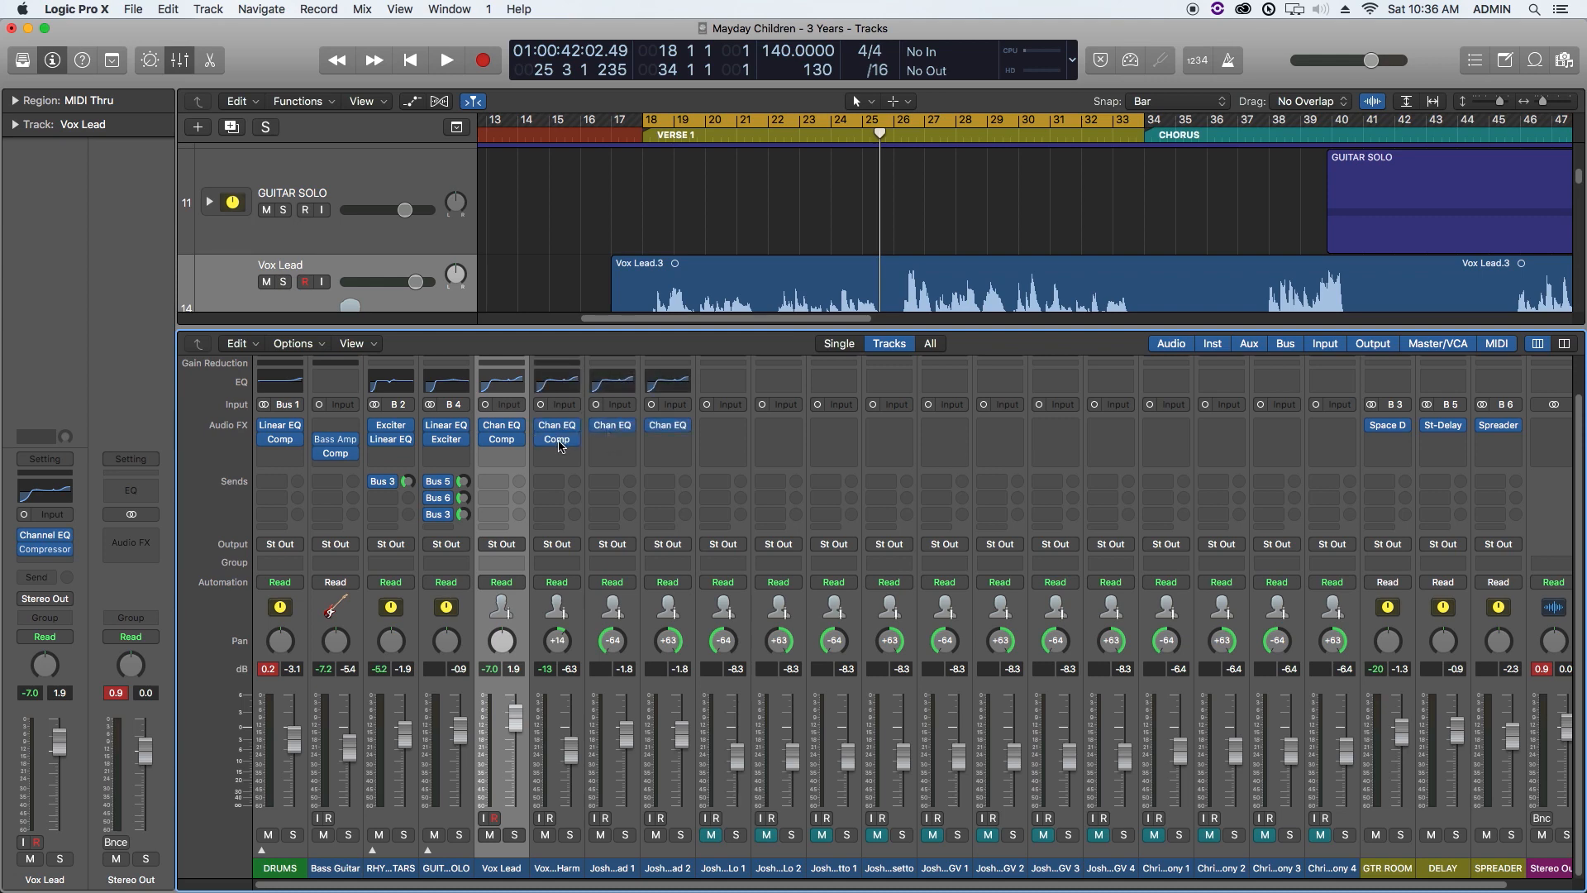
{"action": "left_click_drag", "start_coordinate": [560, 438], "coordinate": [624, 443]}
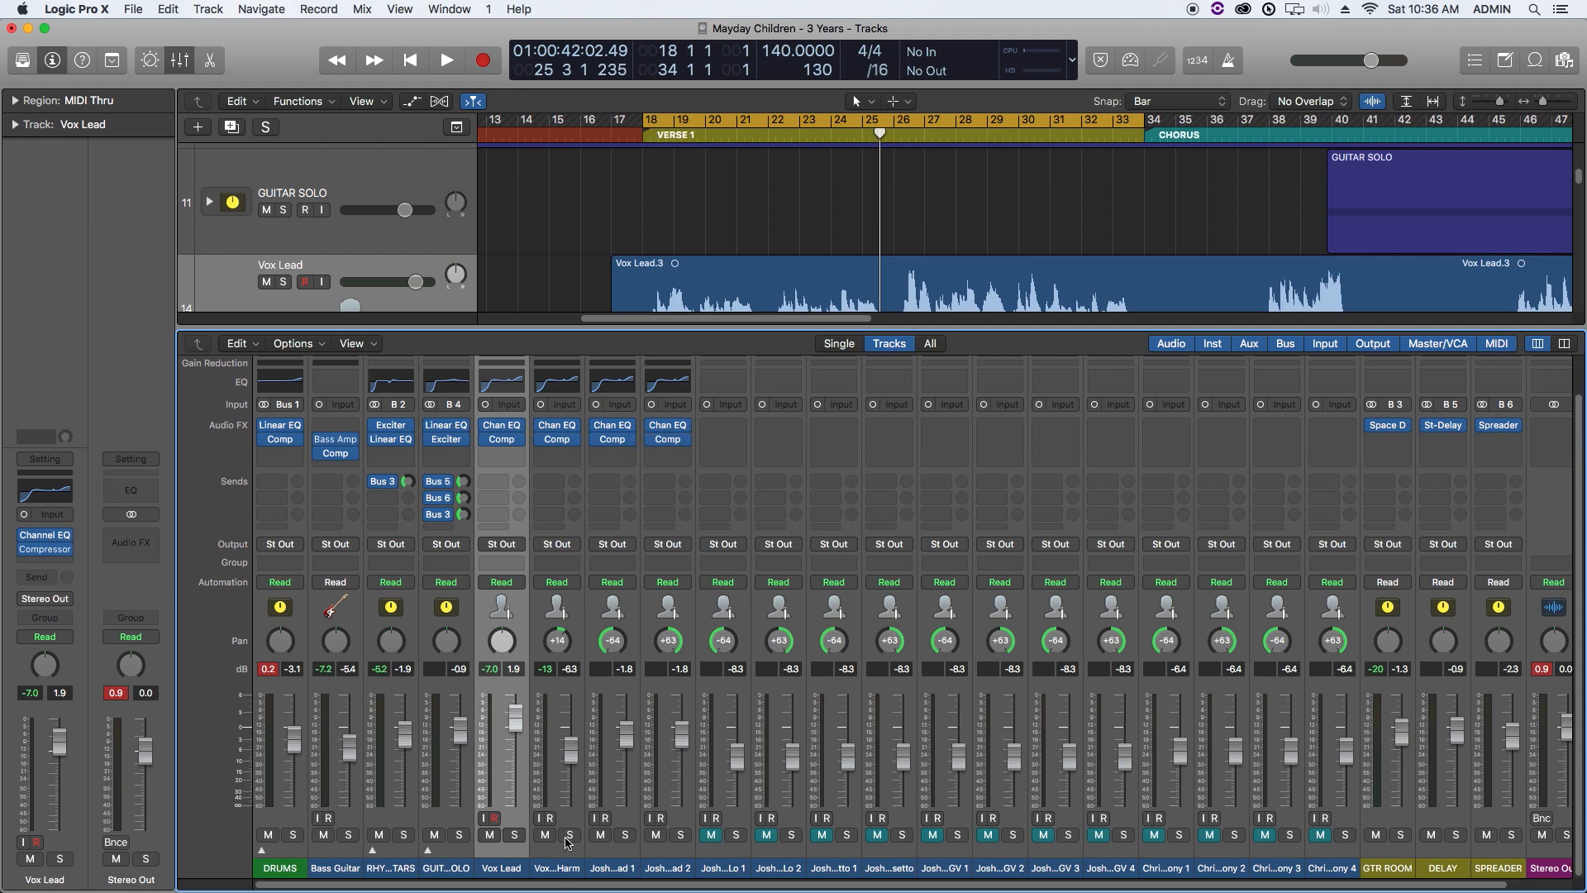
Step: Solo the lead harmony channel and listen to the start of Verse 1
{"action": "left_click", "coordinate": [569, 836]}
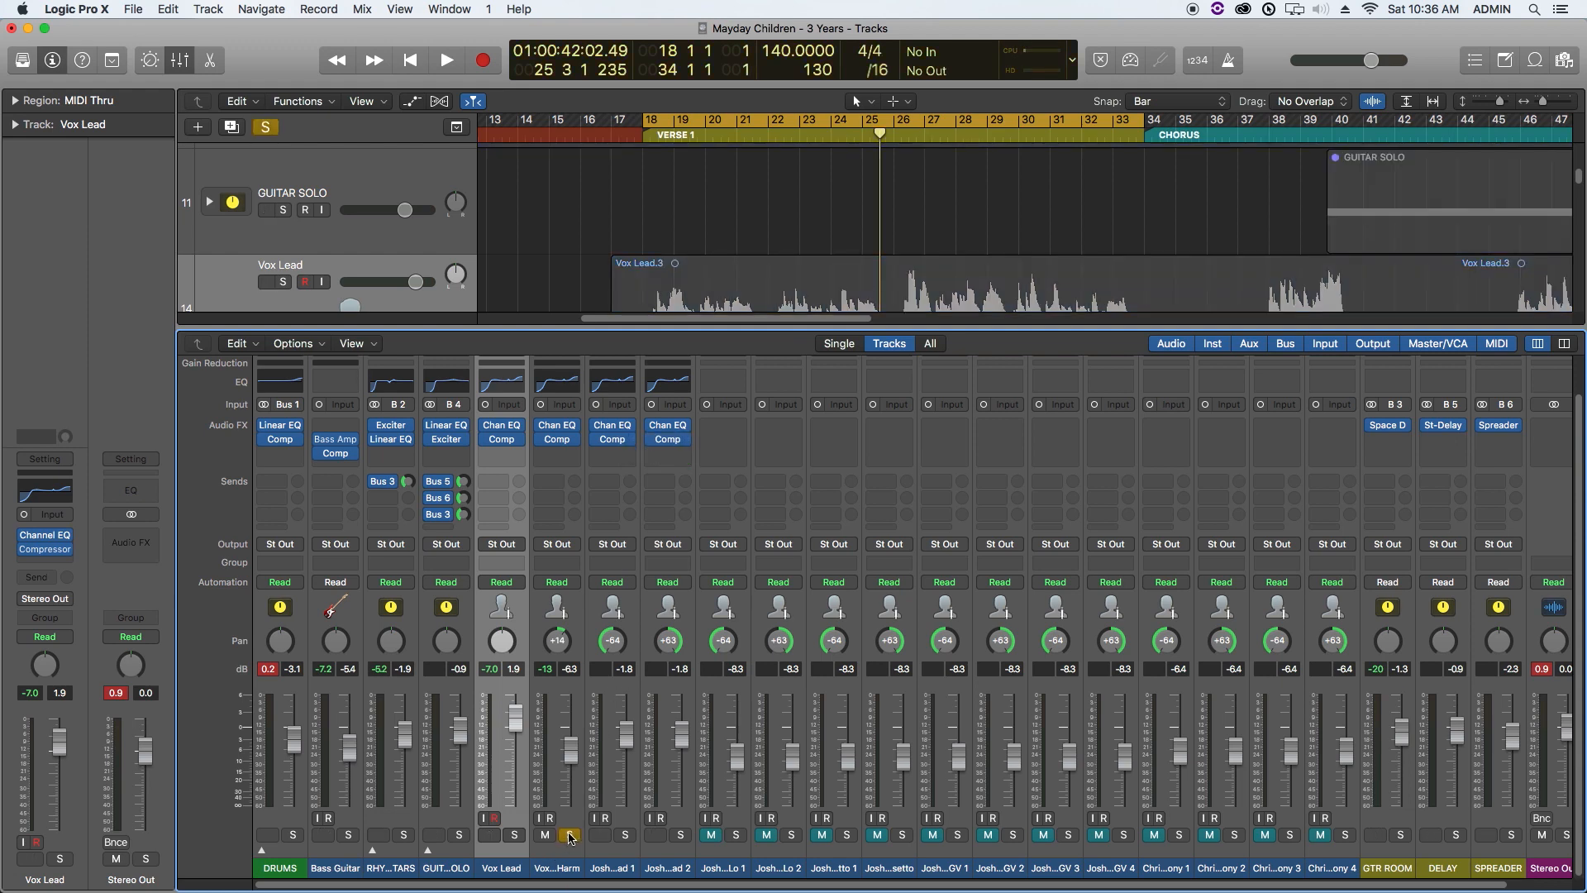
{"action": "key", "text": "space"}
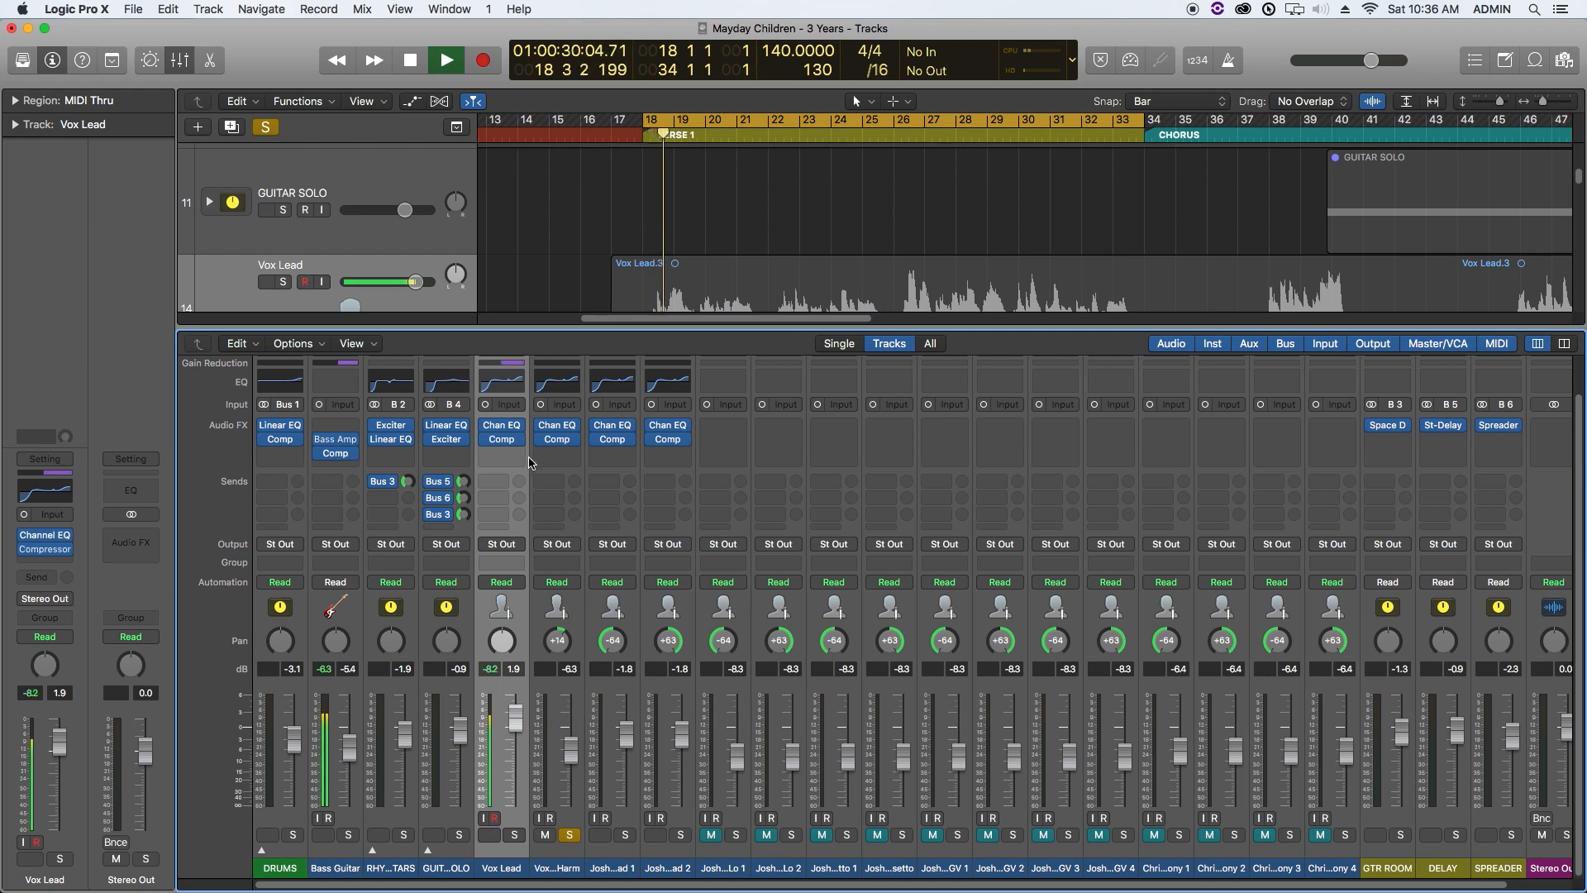
{"action": "mouse_move", "coordinate": [560, 428]}
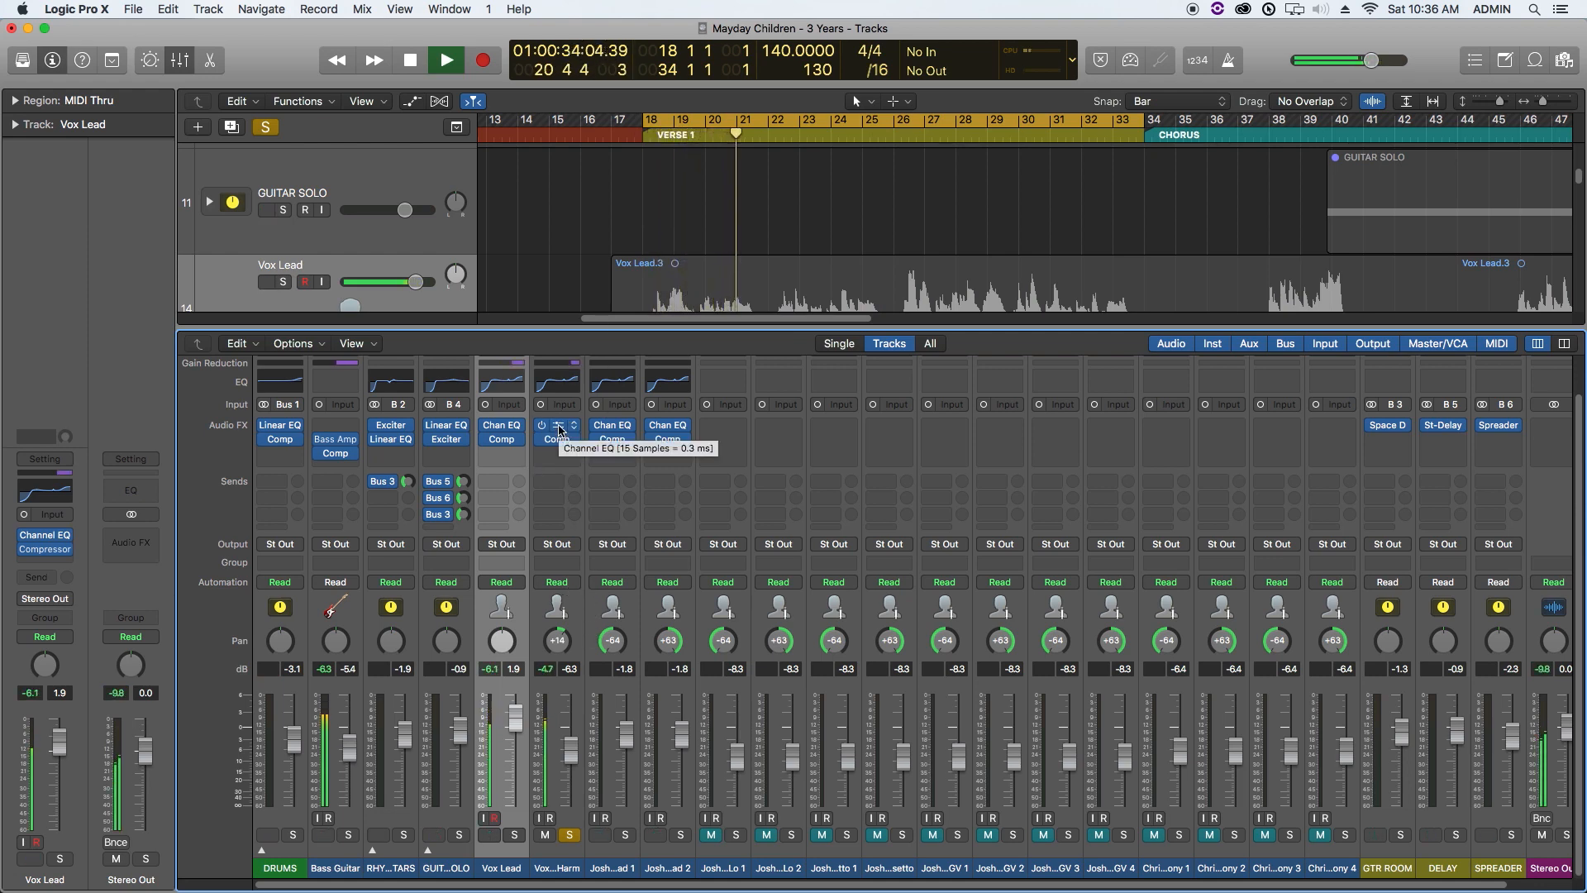
{"action": "key", "text": "space"}
Step: In the lead harmony's Channel EQ, turn off the 100, 205, 750 and 2000 Hz bands and the 7400 Hz high shelf
{"action": "left_click", "coordinate": [560, 428]}
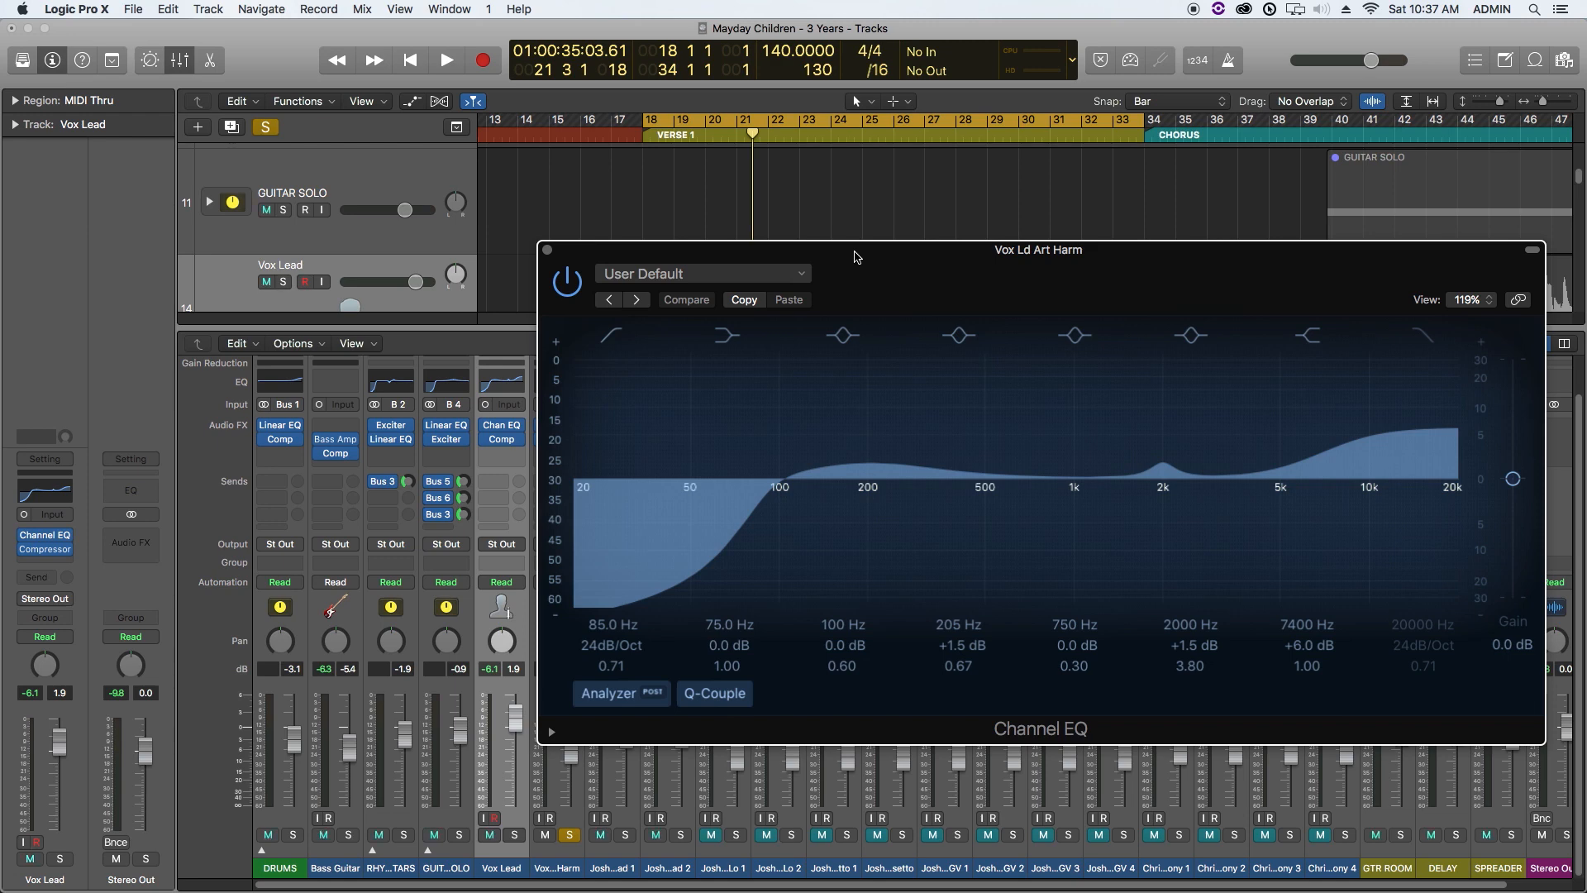
{"action": "left_click", "coordinate": [843, 335]}
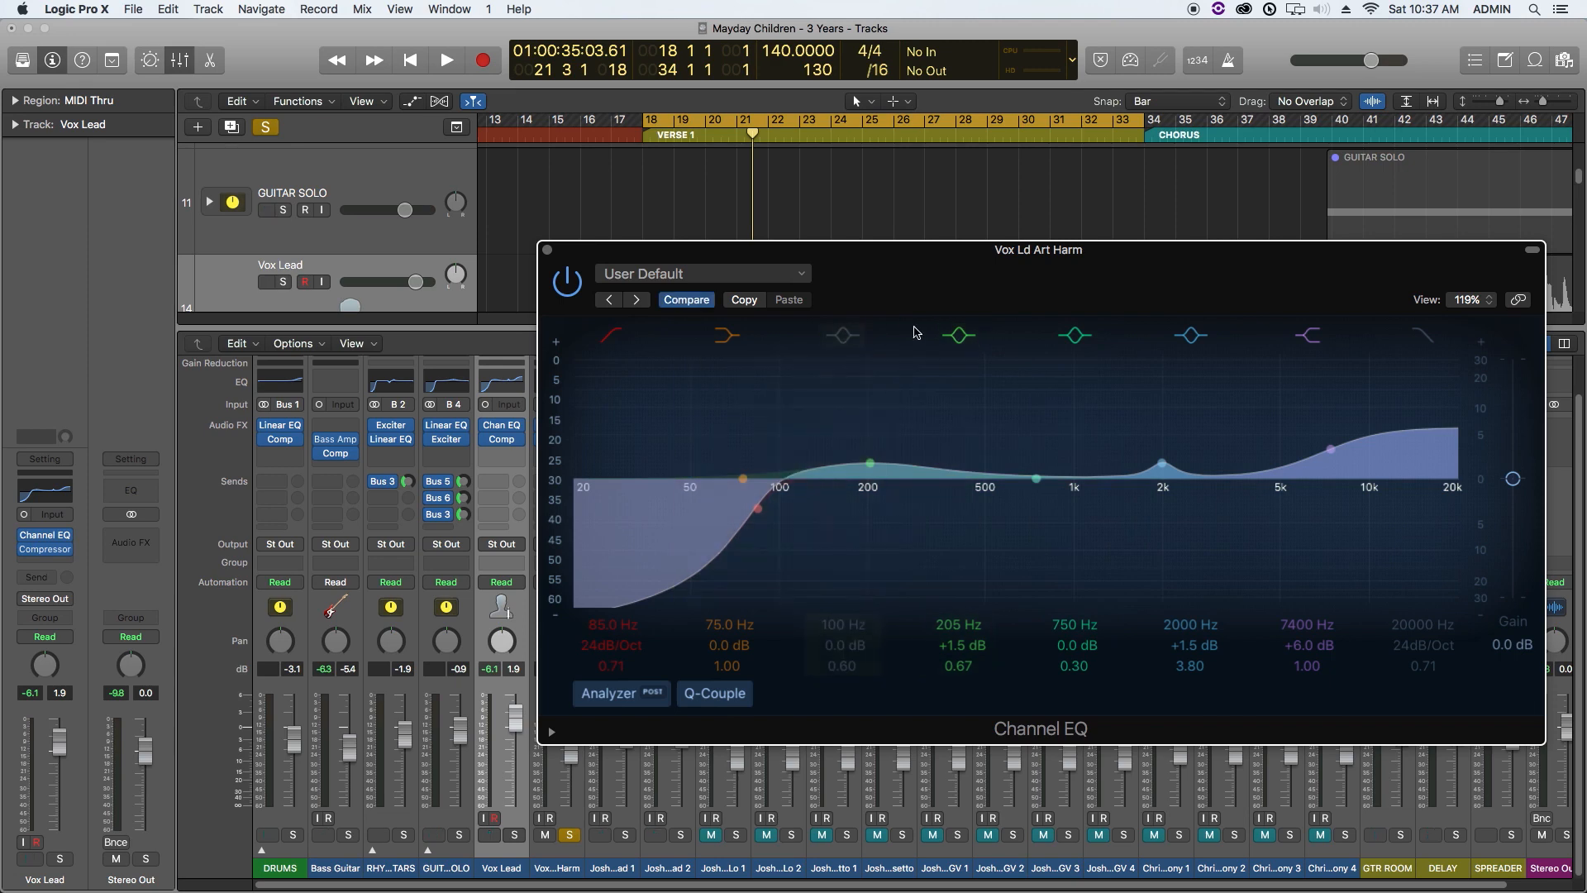
{"action": "left_click", "coordinate": [959, 335]}
{"action": "left_click", "coordinate": [1074, 335]}
{"action": "left_click", "coordinate": [1191, 334]}
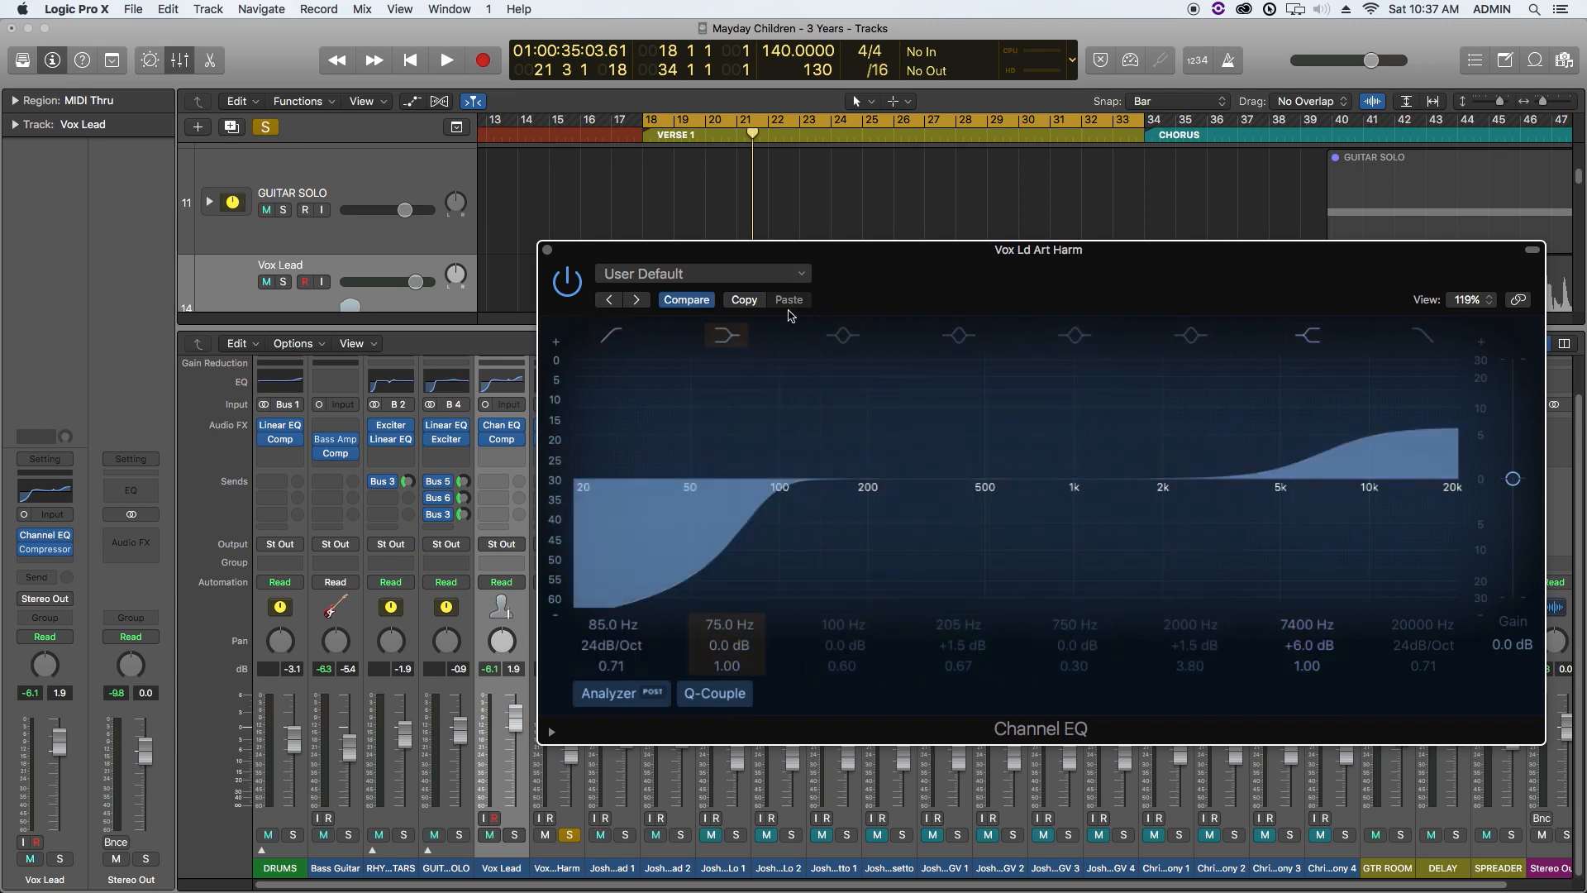
{"action": "left_click", "coordinate": [1314, 339]}
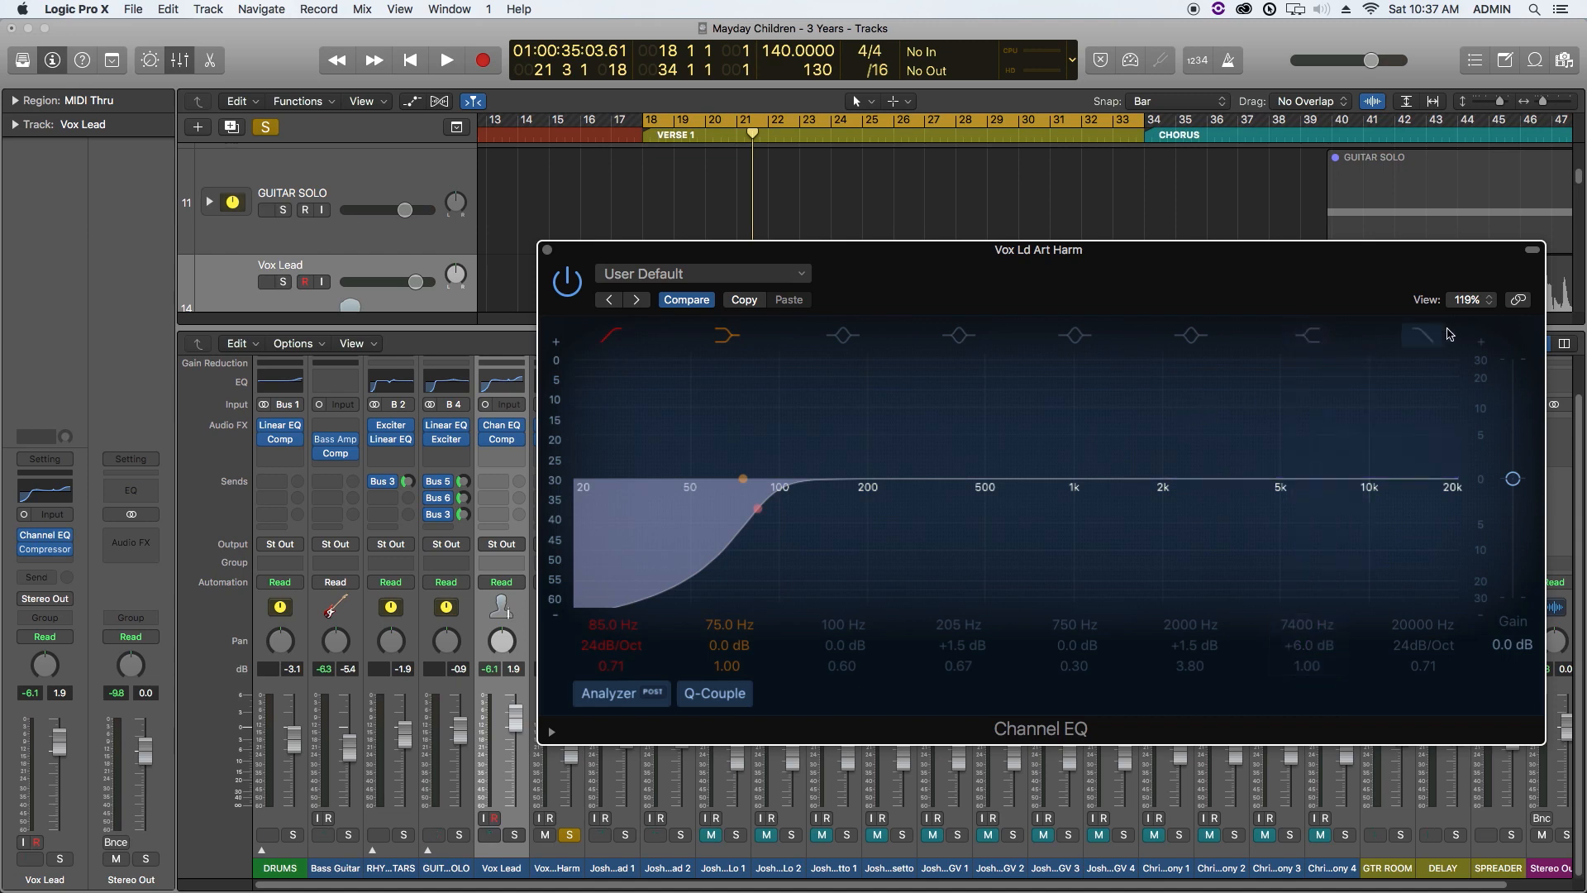
Step: Enable the harmony EQ's high cut at 5500 Hz, raise the low-cut frequency above 85 Hz, and close the EQ window
{"action": "left_click", "coordinate": [1422, 334]}
{"action": "left_click_drag", "start_coordinate": [1423, 625], "coordinate": [1424, 664]}
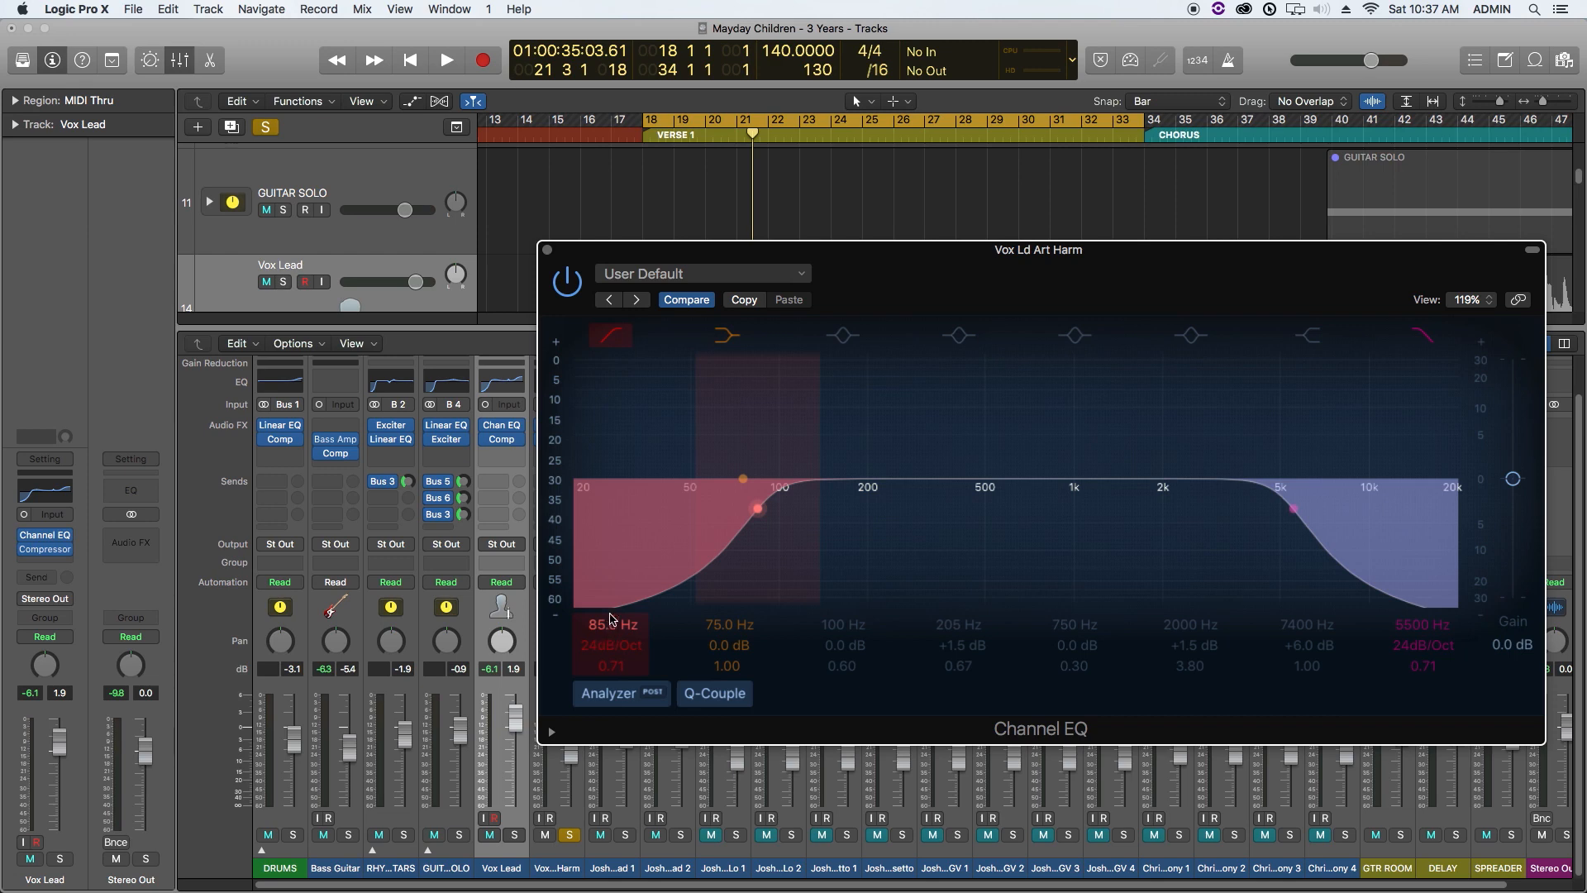
{"action": "left_click_drag", "start_coordinate": [611, 619], "coordinate": [611, 607]}
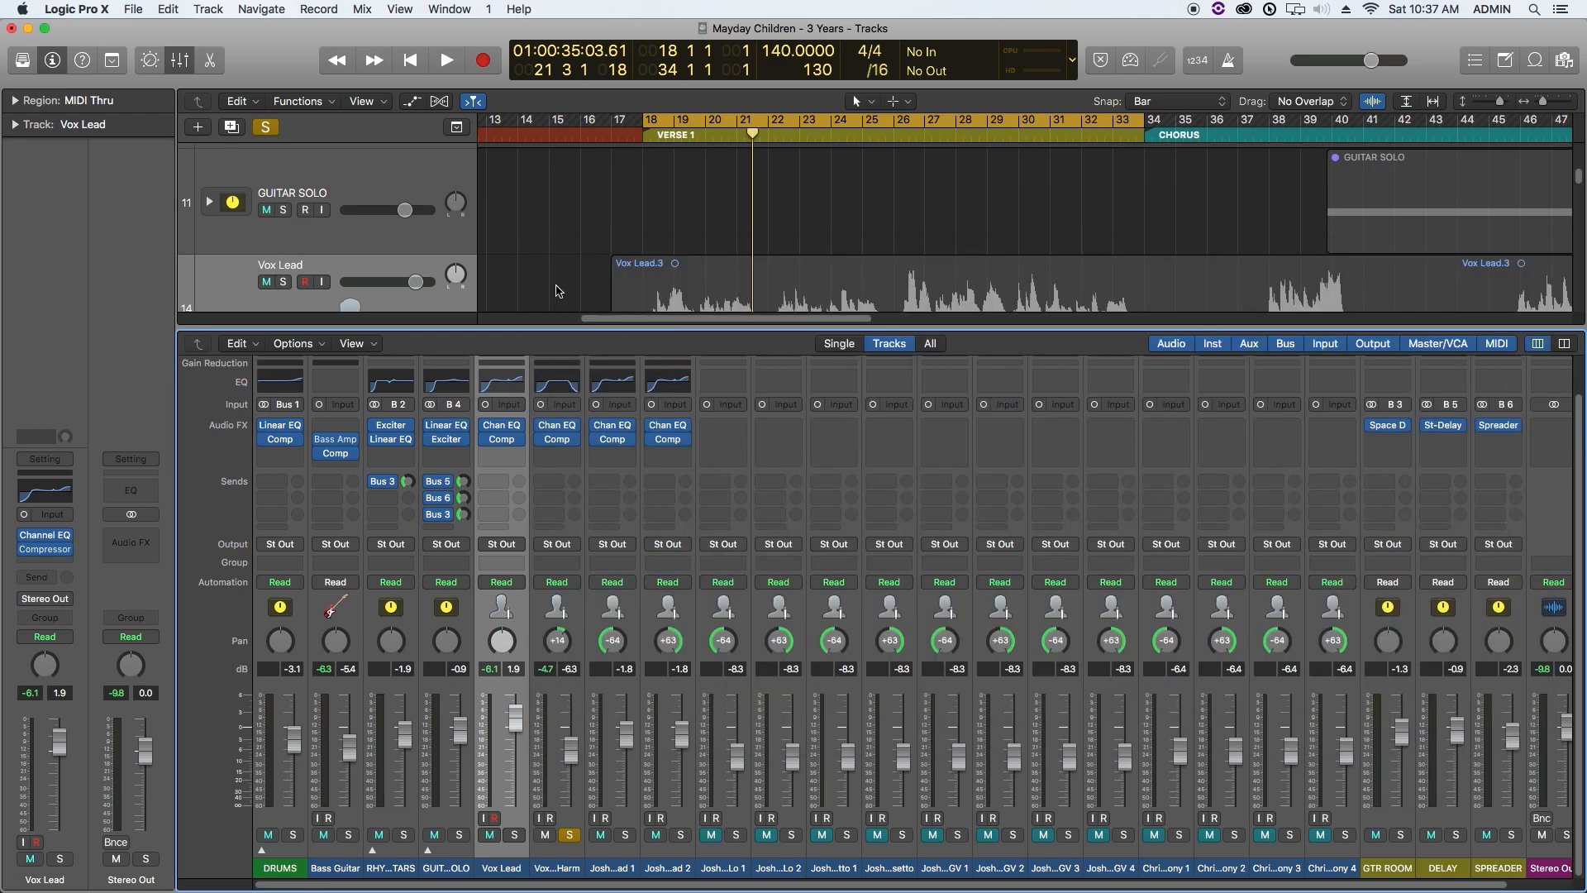
{"action": "left_click", "coordinate": [547, 250]}
Step: Solo Vox Lead together with the harmony and lower the harmony fader to -8.0 dB while playing Verse 1
{"action": "left_click", "coordinate": [515, 835]}
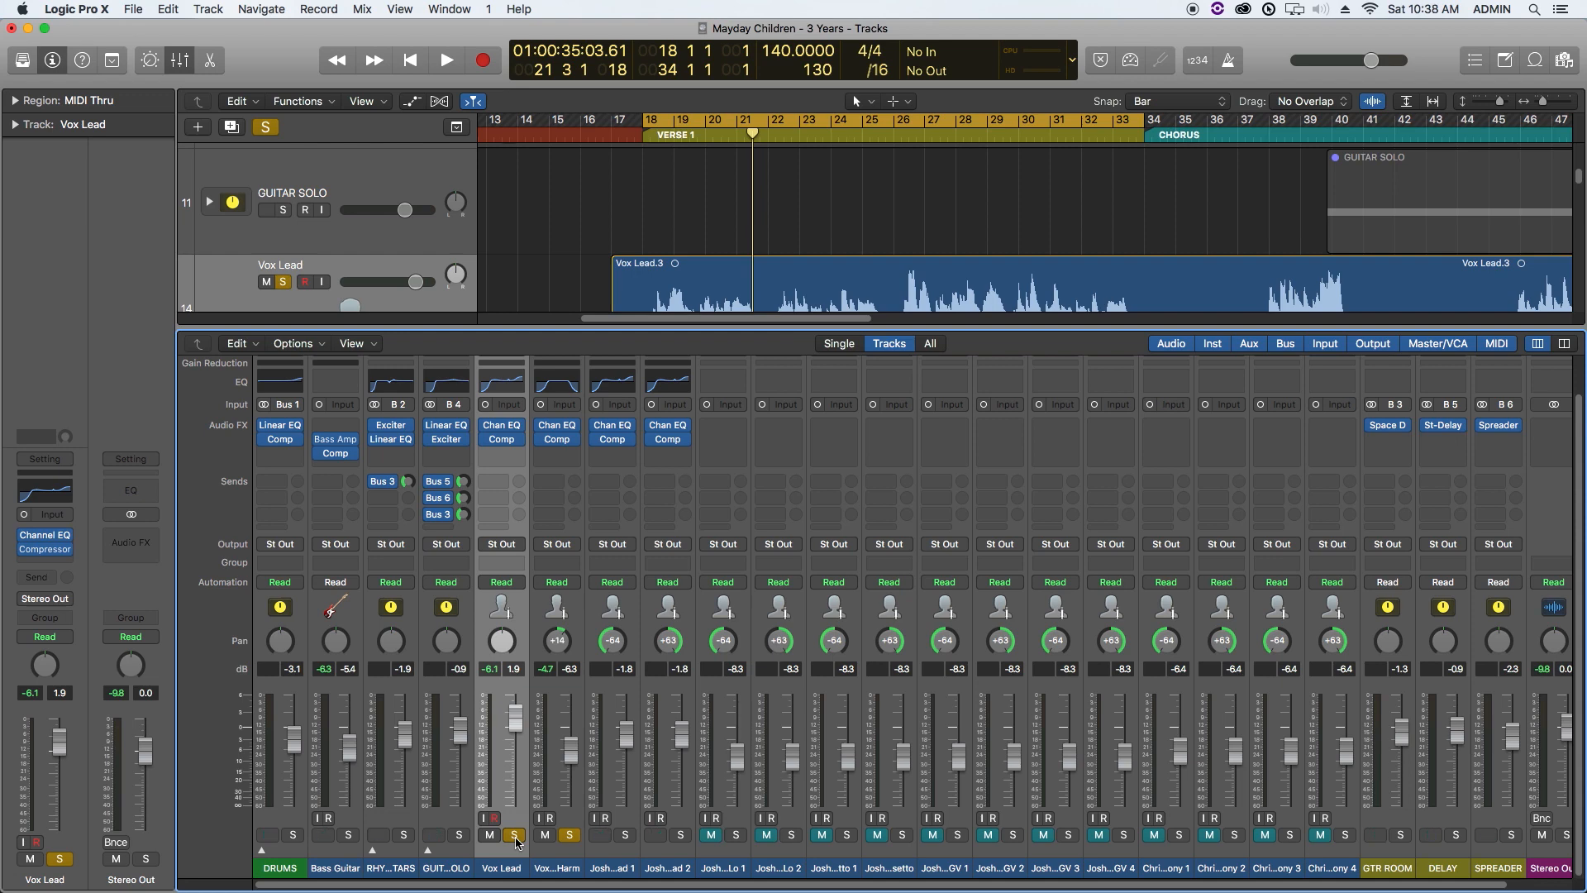
{"action": "key", "text": "space"}
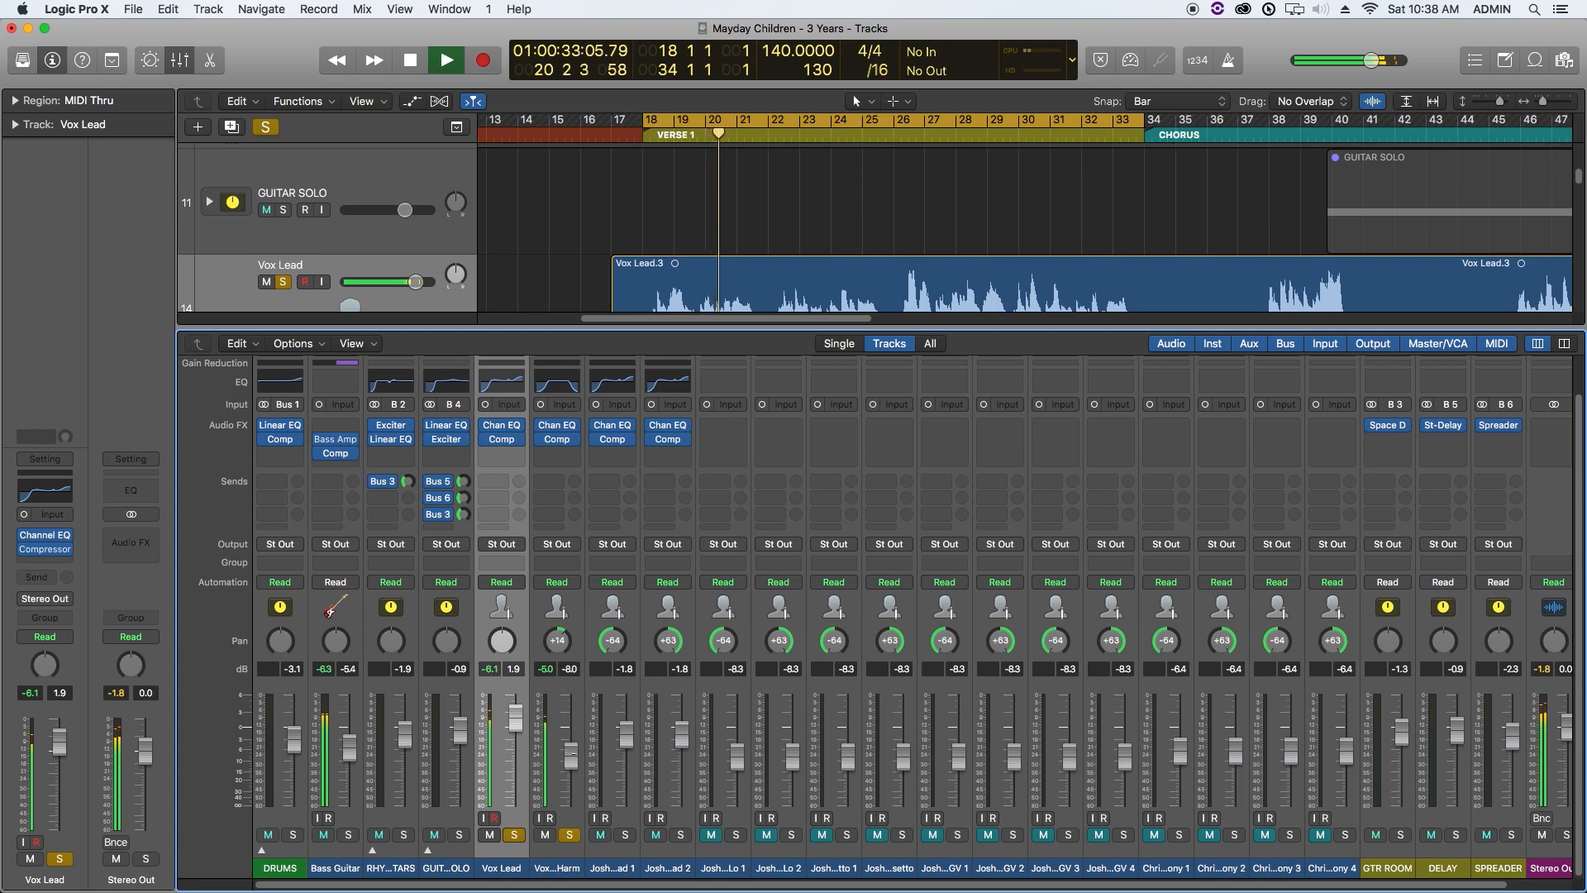
{"action": "key", "text": "space"}
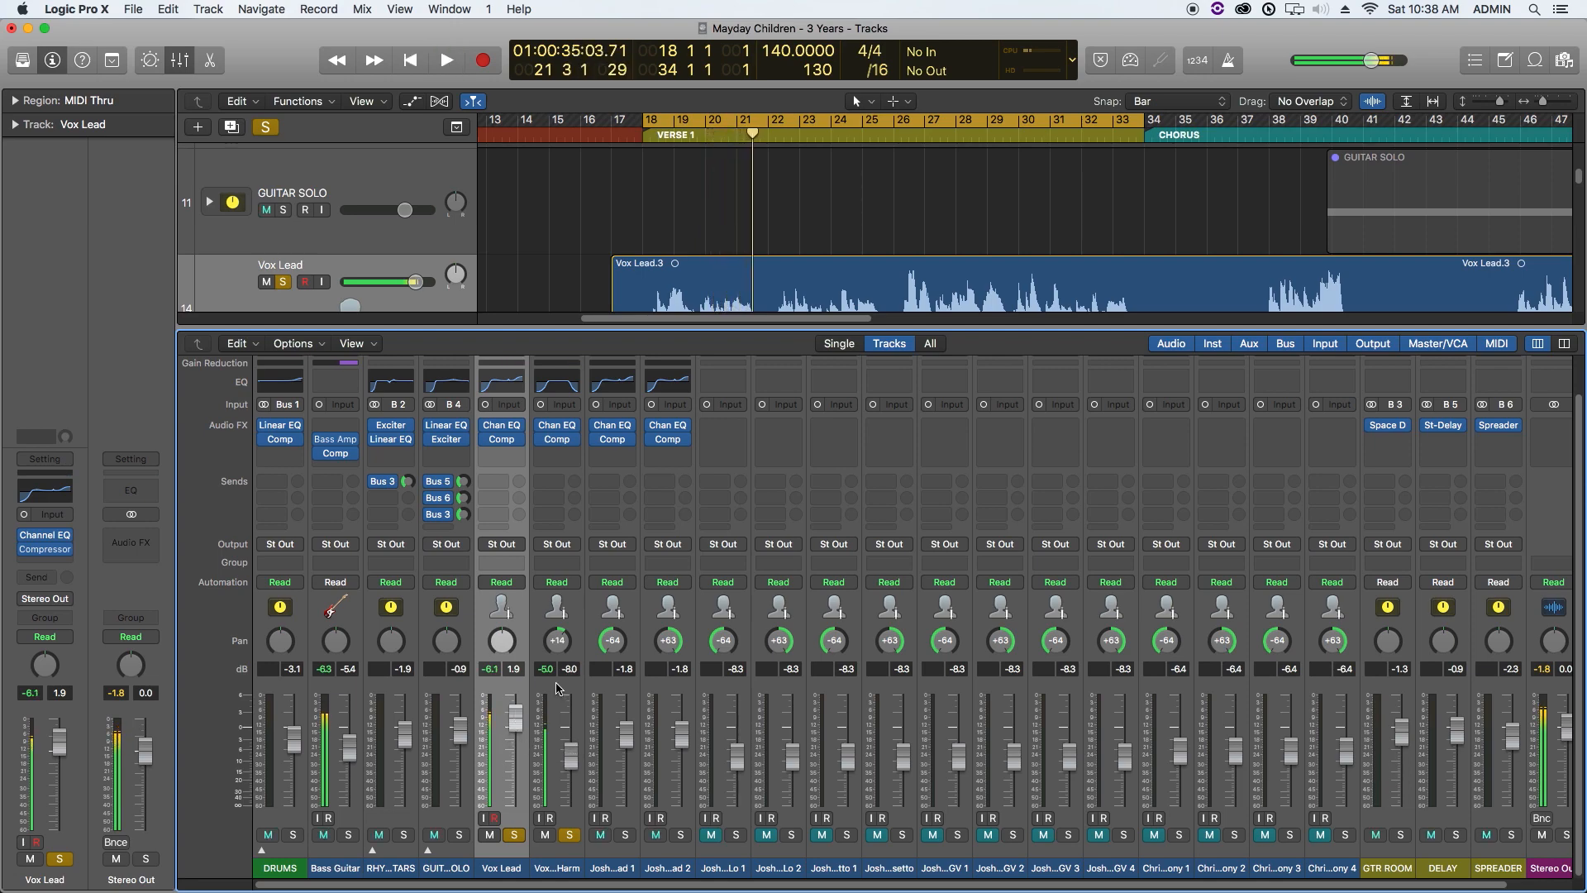
Step: Lower the harmony compressor's make-up gain to 4.5 dB and set the harmony fader to -7.2 dB while playing Verse 1
{"action": "left_click", "coordinate": [557, 439]}
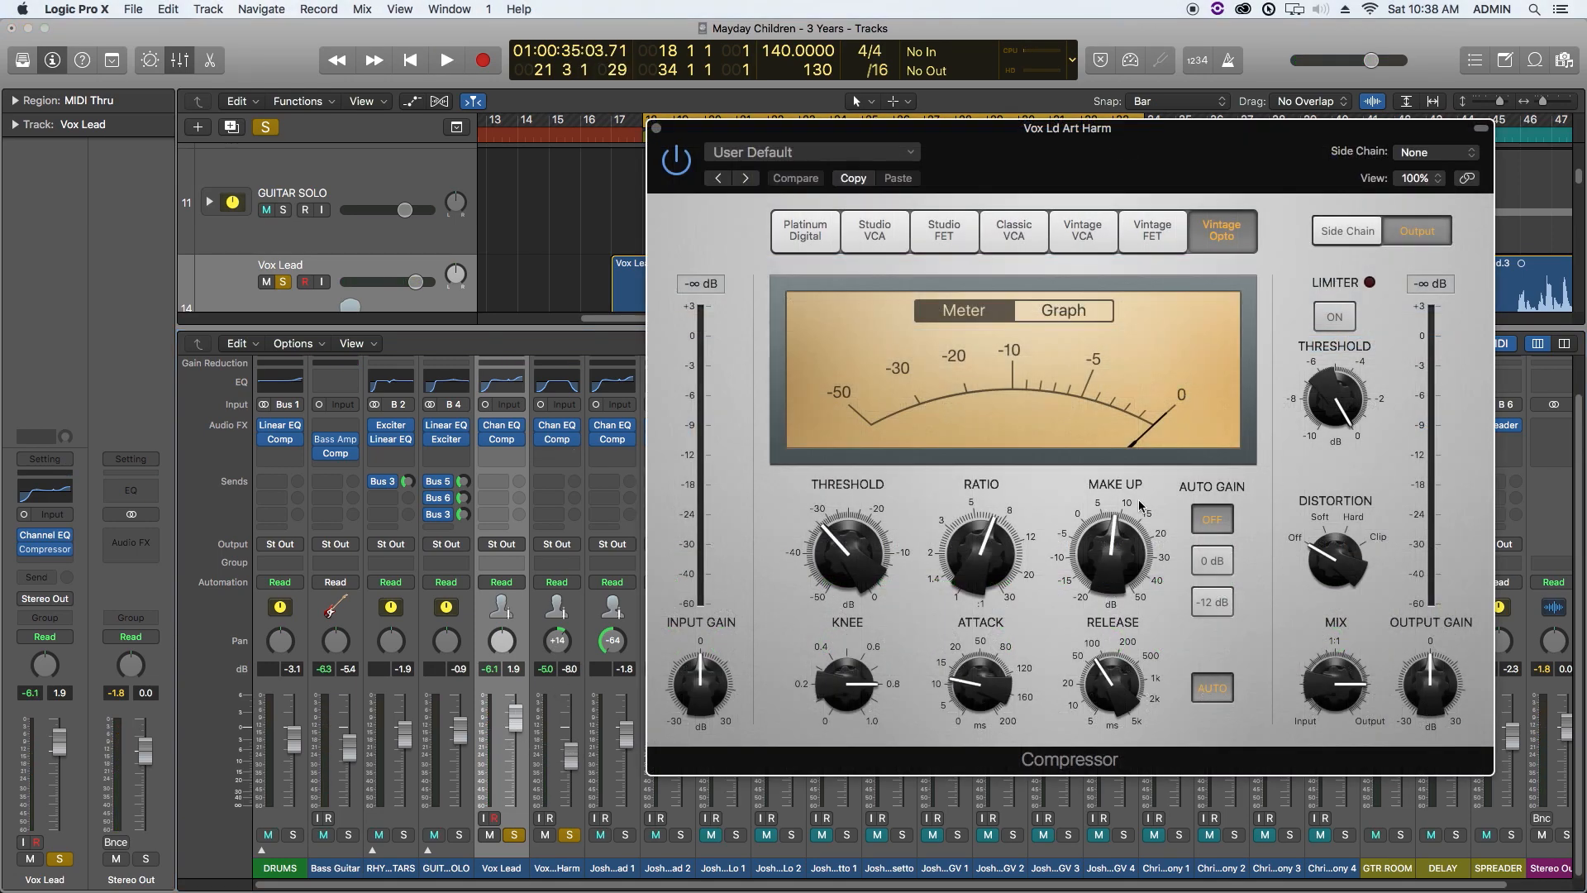
{"action": "left_click_drag", "start_coordinate": [1130, 519], "coordinate": [1123, 549]}
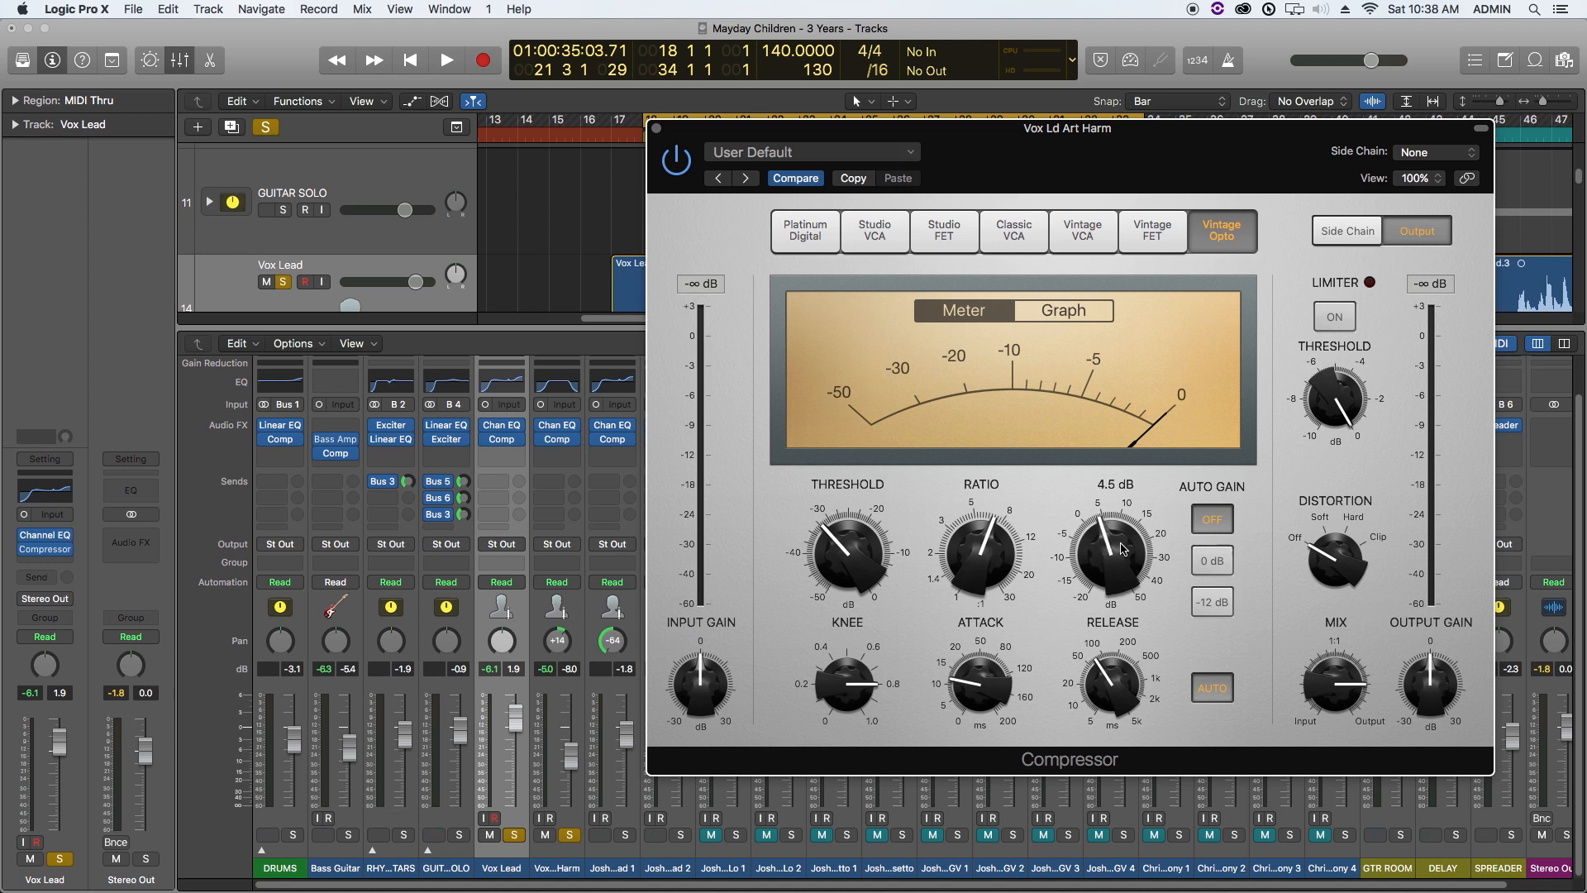
{"action": "left_click", "coordinate": [657, 129]}
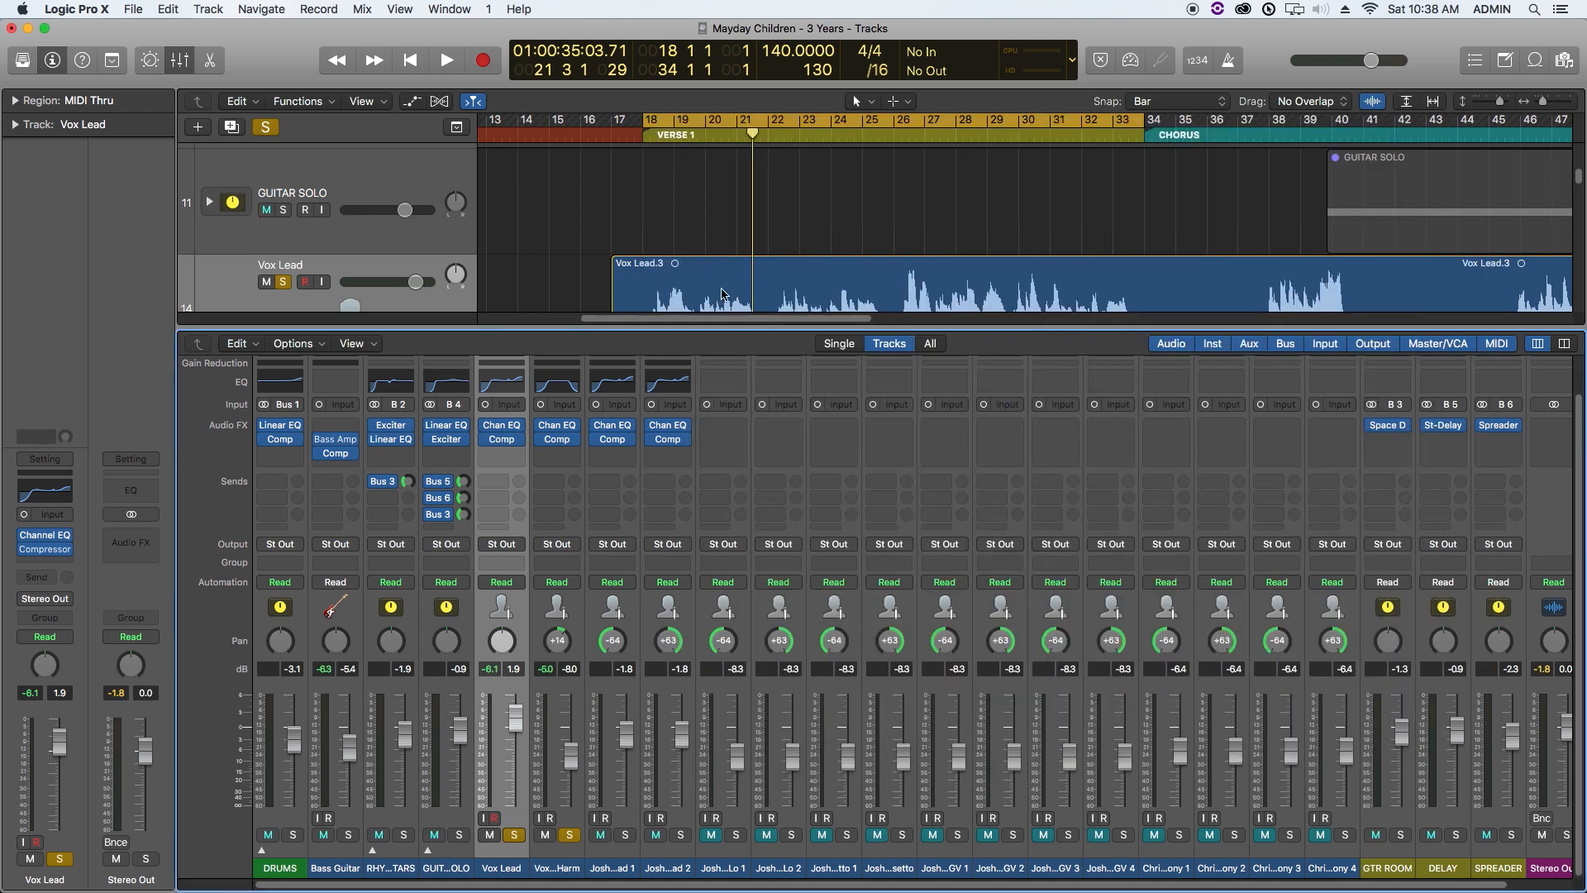
{"action": "key", "text": "space"}
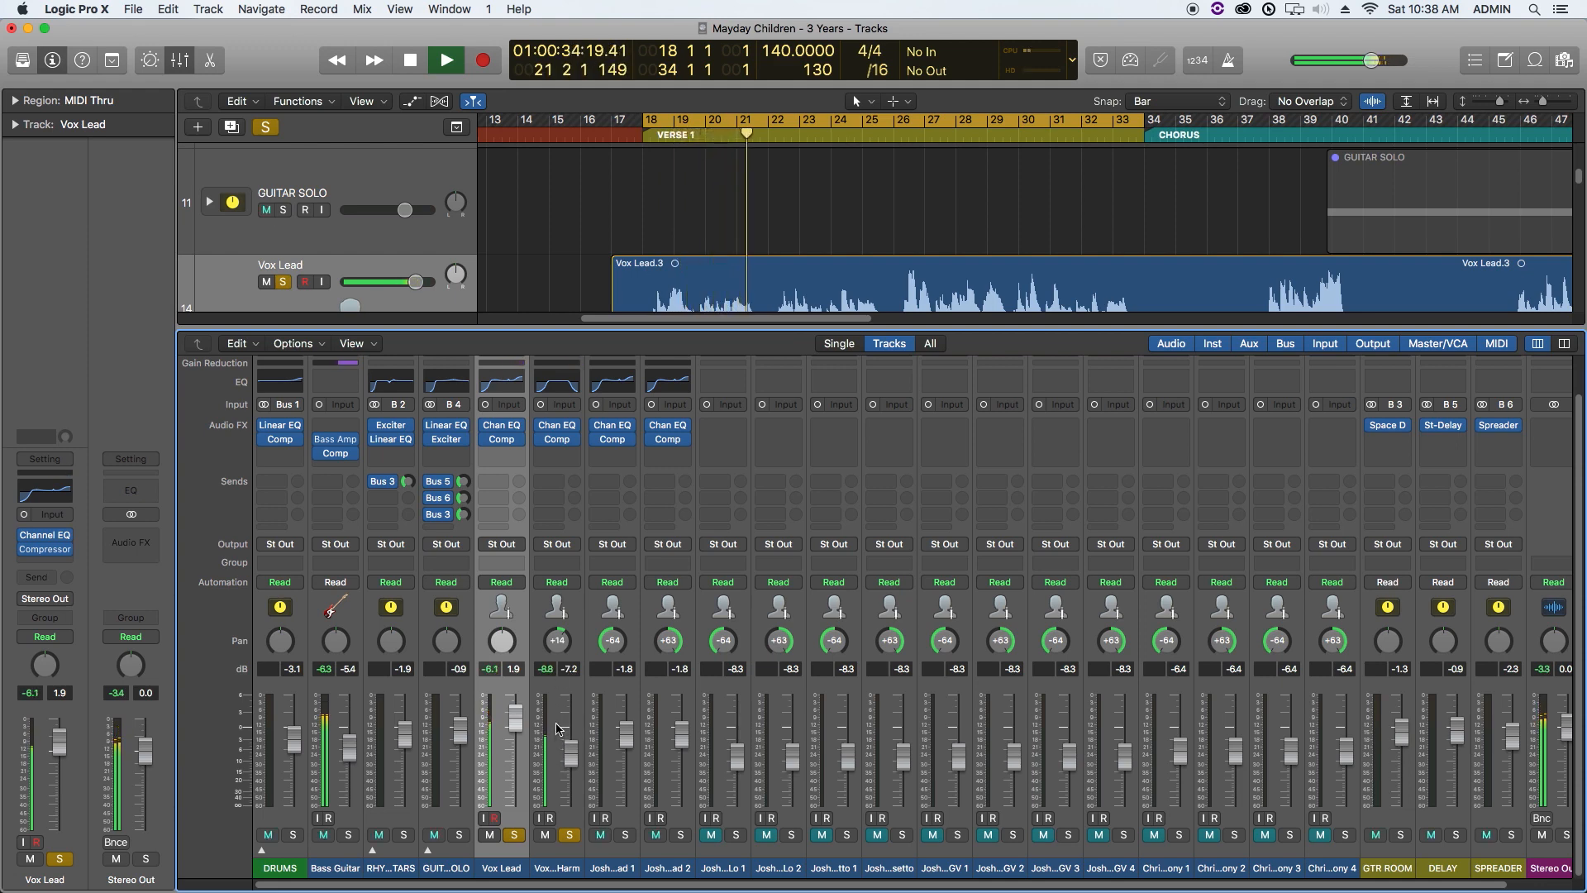
{"action": "key", "text": "space"}
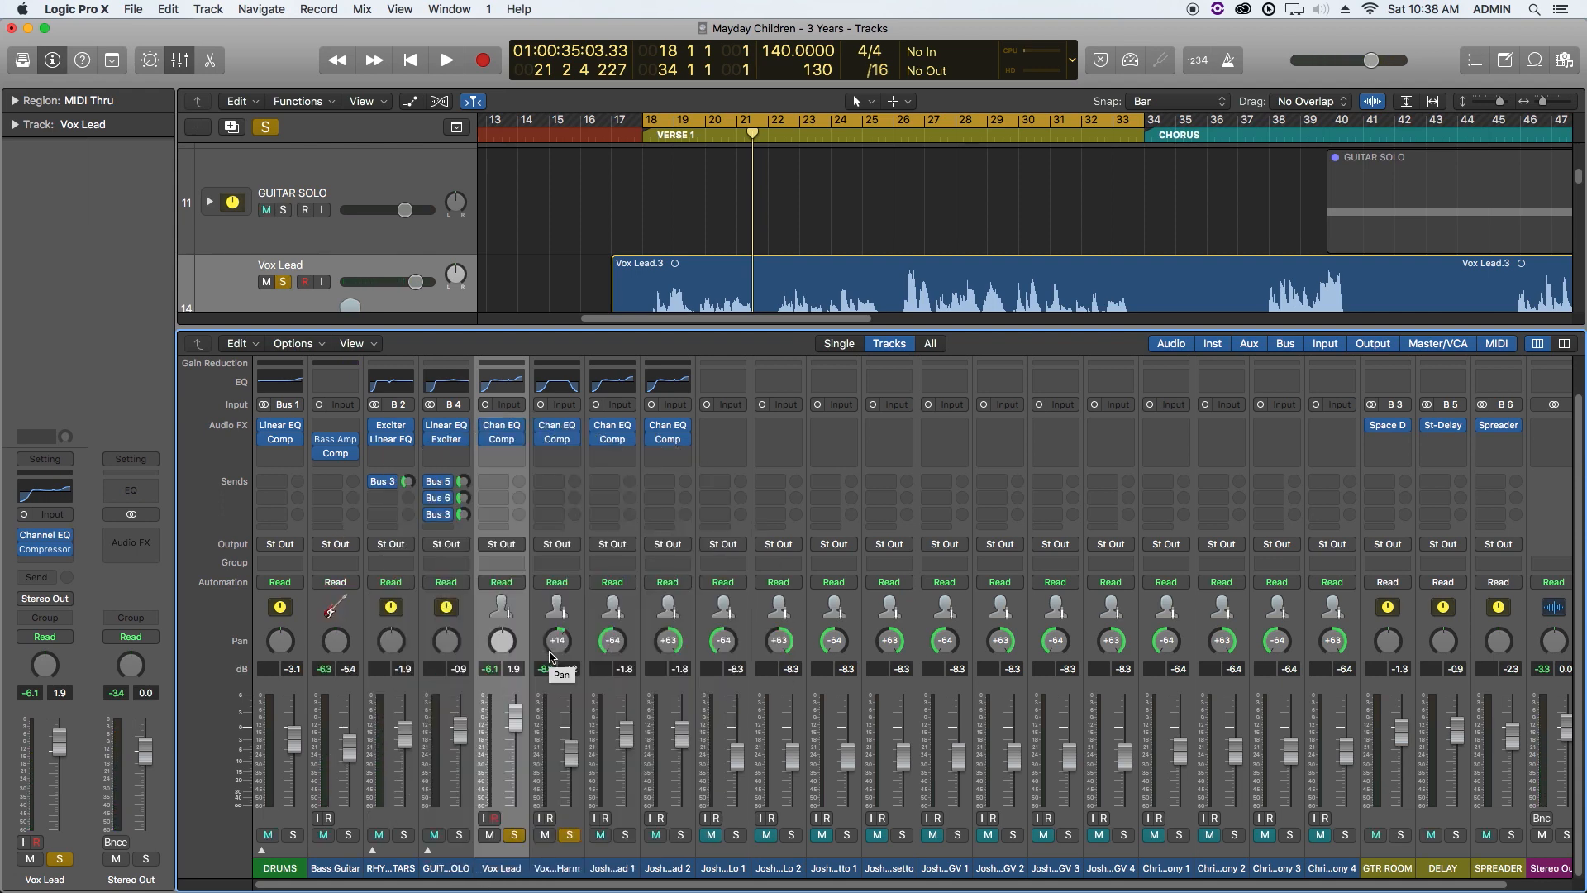
Step: Unsolo the Vox Lead and harmony channels together, turn off the cycle range, and play from the start of the Chorus at bar 34
{"action": "left_click_drag", "start_coordinate": [526, 866], "coordinate": [553, 861]}
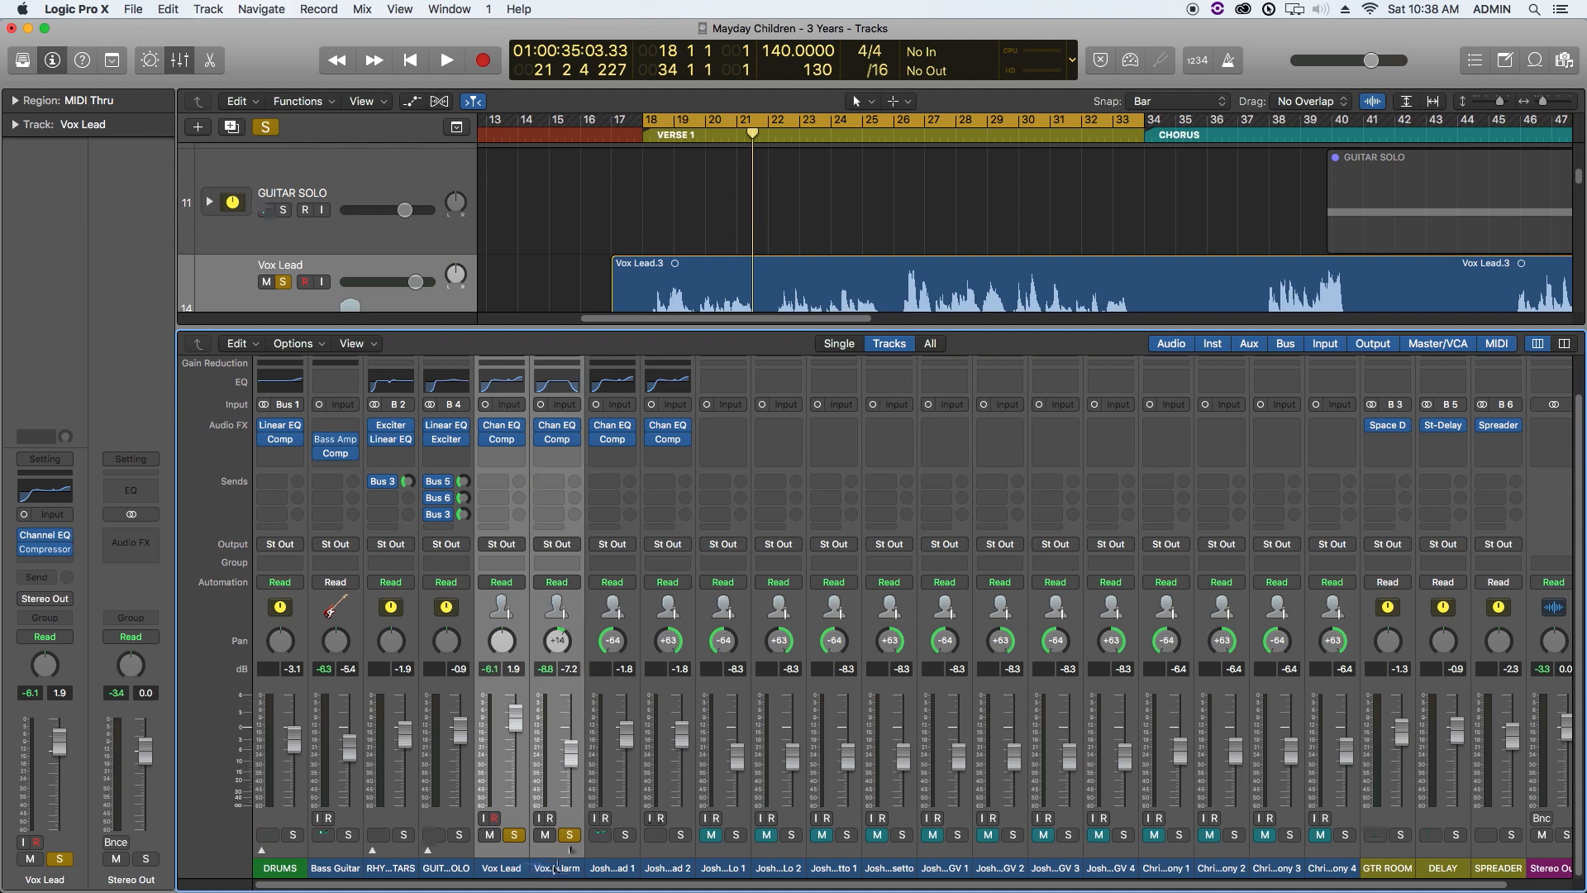
{"action": "left_click", "coordinate": [571, 835]}
{"action": "left_click", "coordinate": [1144, 135]}
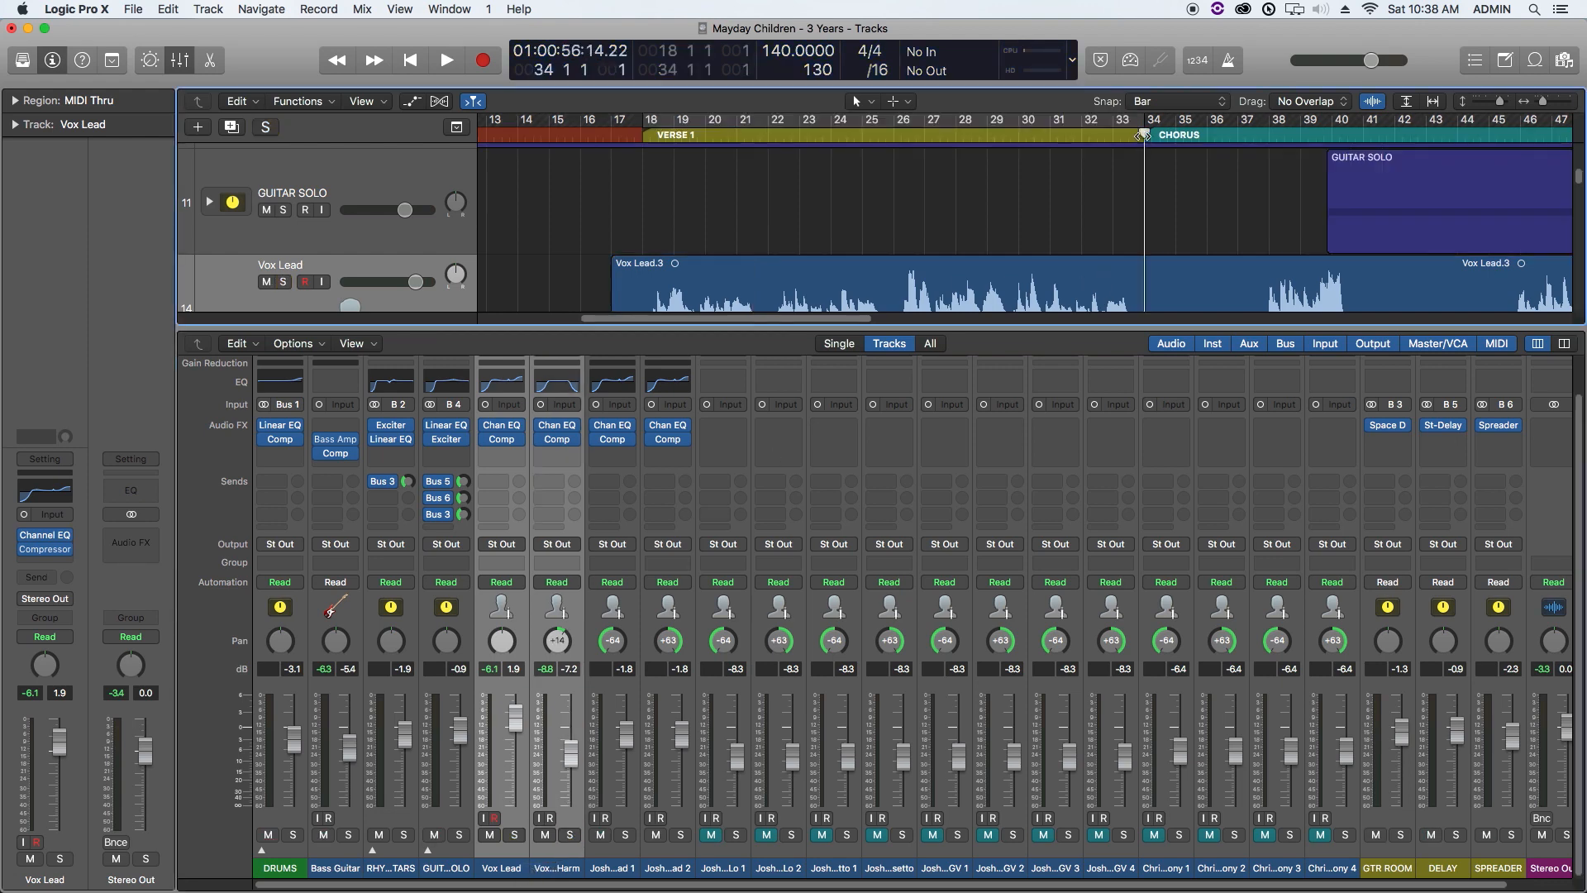
{"action": "key", "text": "space"}
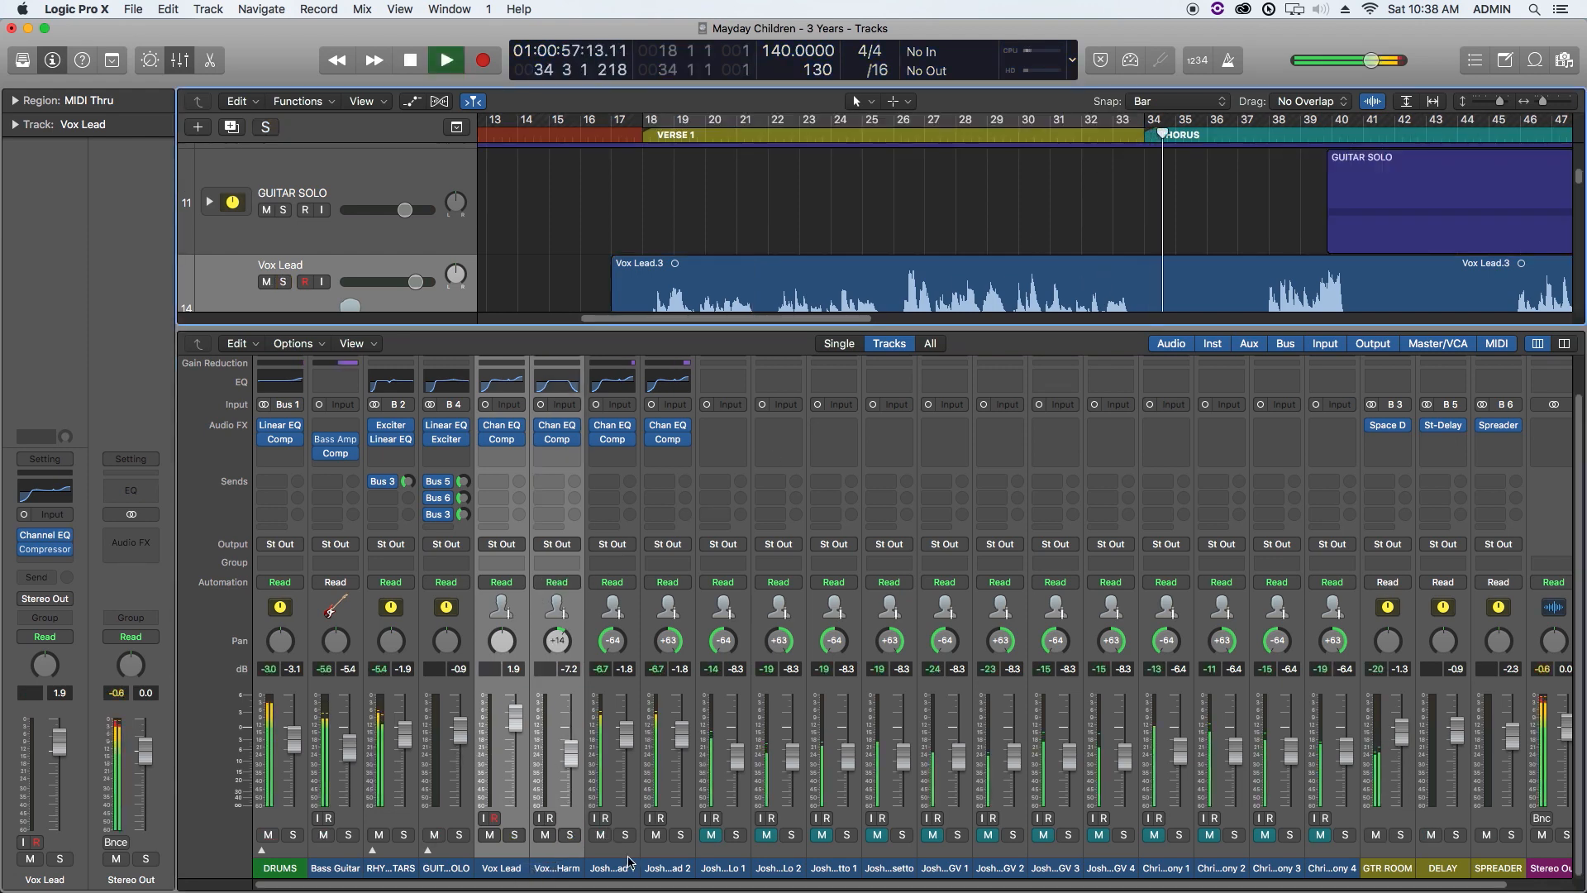
Step: Select both chorus lead channels together and lower their faders to -2.3 dB
{"action": "left_click_drag", "start_coordinate": [633, 865], "coordinate": [650, 863]}
{"action": "left_click_drag", "start_coordinate": [685, 731], "coordinate": [690, 734]}
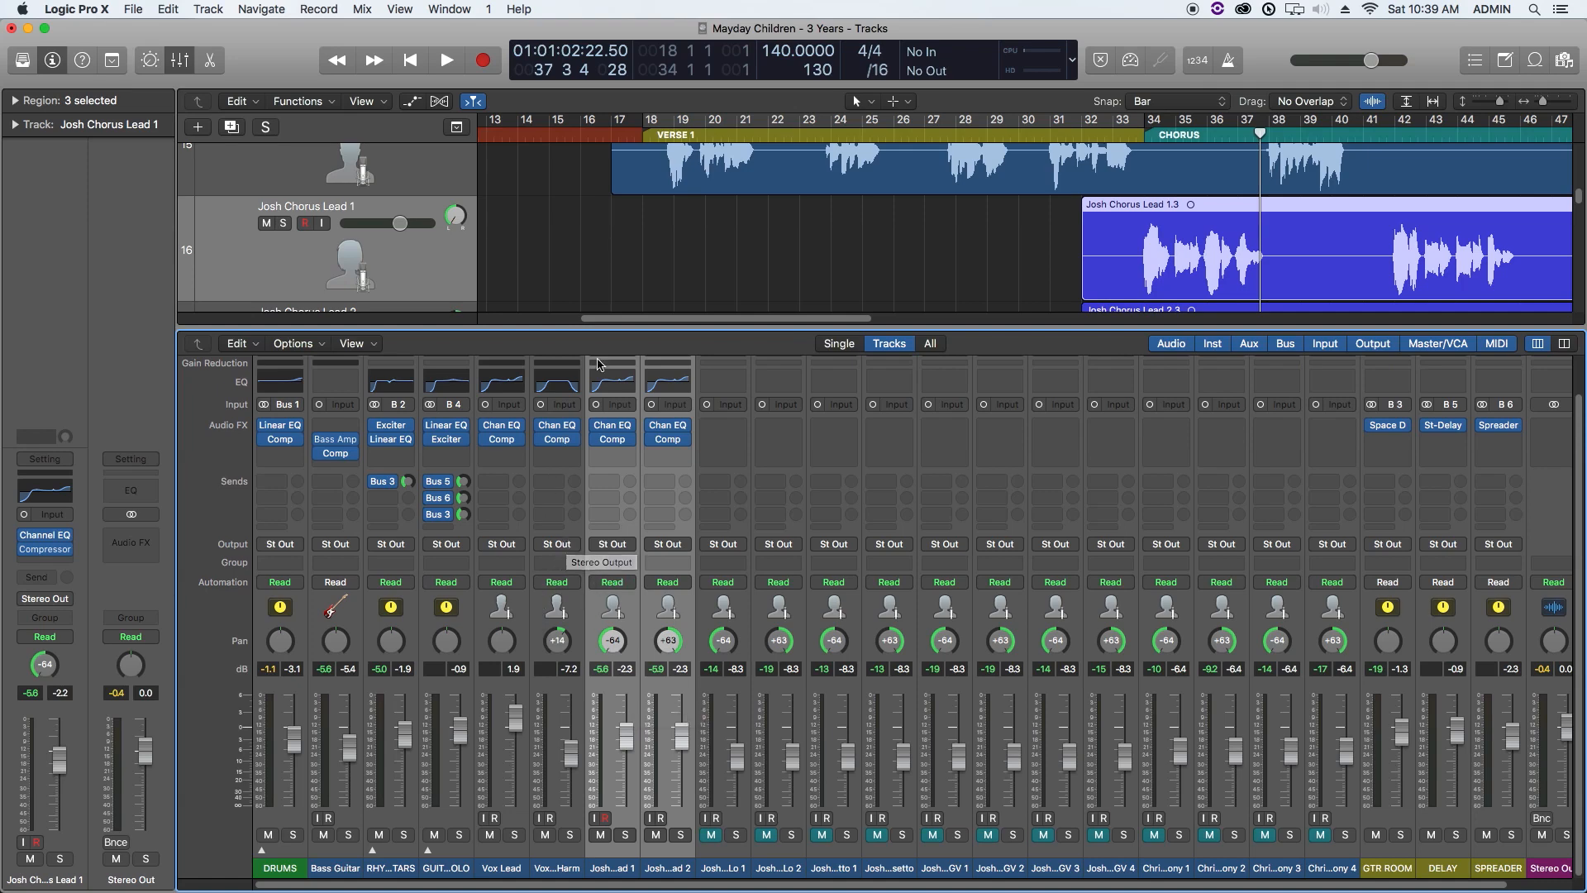
Step: Group Vox Lead, its harmony and both chorus lead tracks into a summing track stack, with the mixer hidden
{"action": "key", "text": "x"}
{"action": "scroll", "coordinate": [697, 322], "scroll_direction": "up", "scroll_amount": 5}
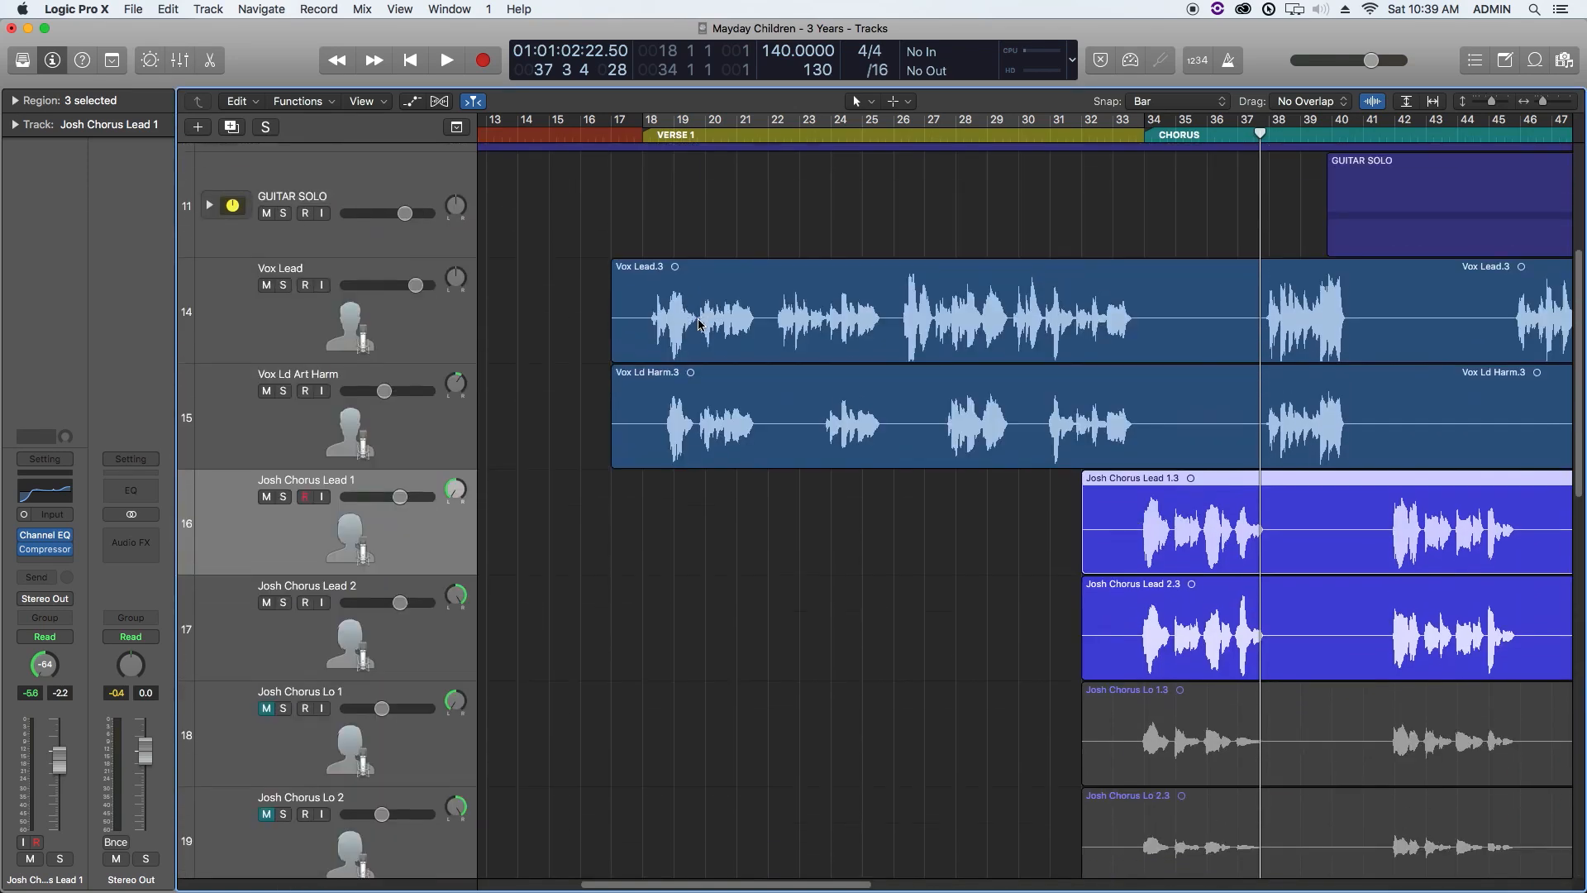
{"action": "left_click", "coordinate": [404, 340]}
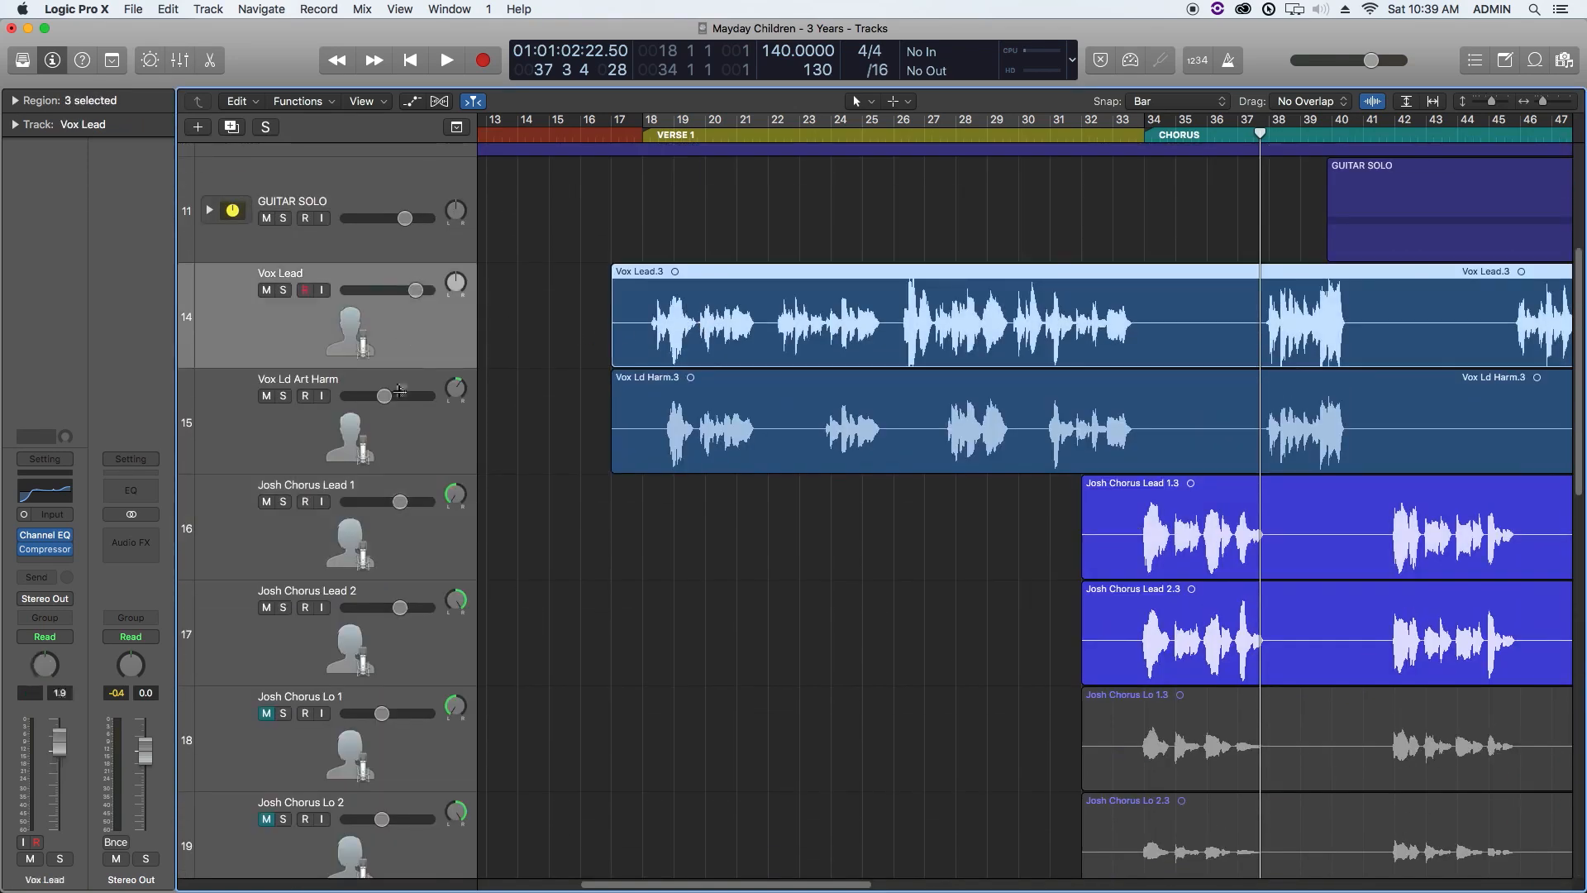
{"action": "left_click", "coordinate": [396, 628], "text": "shift"}
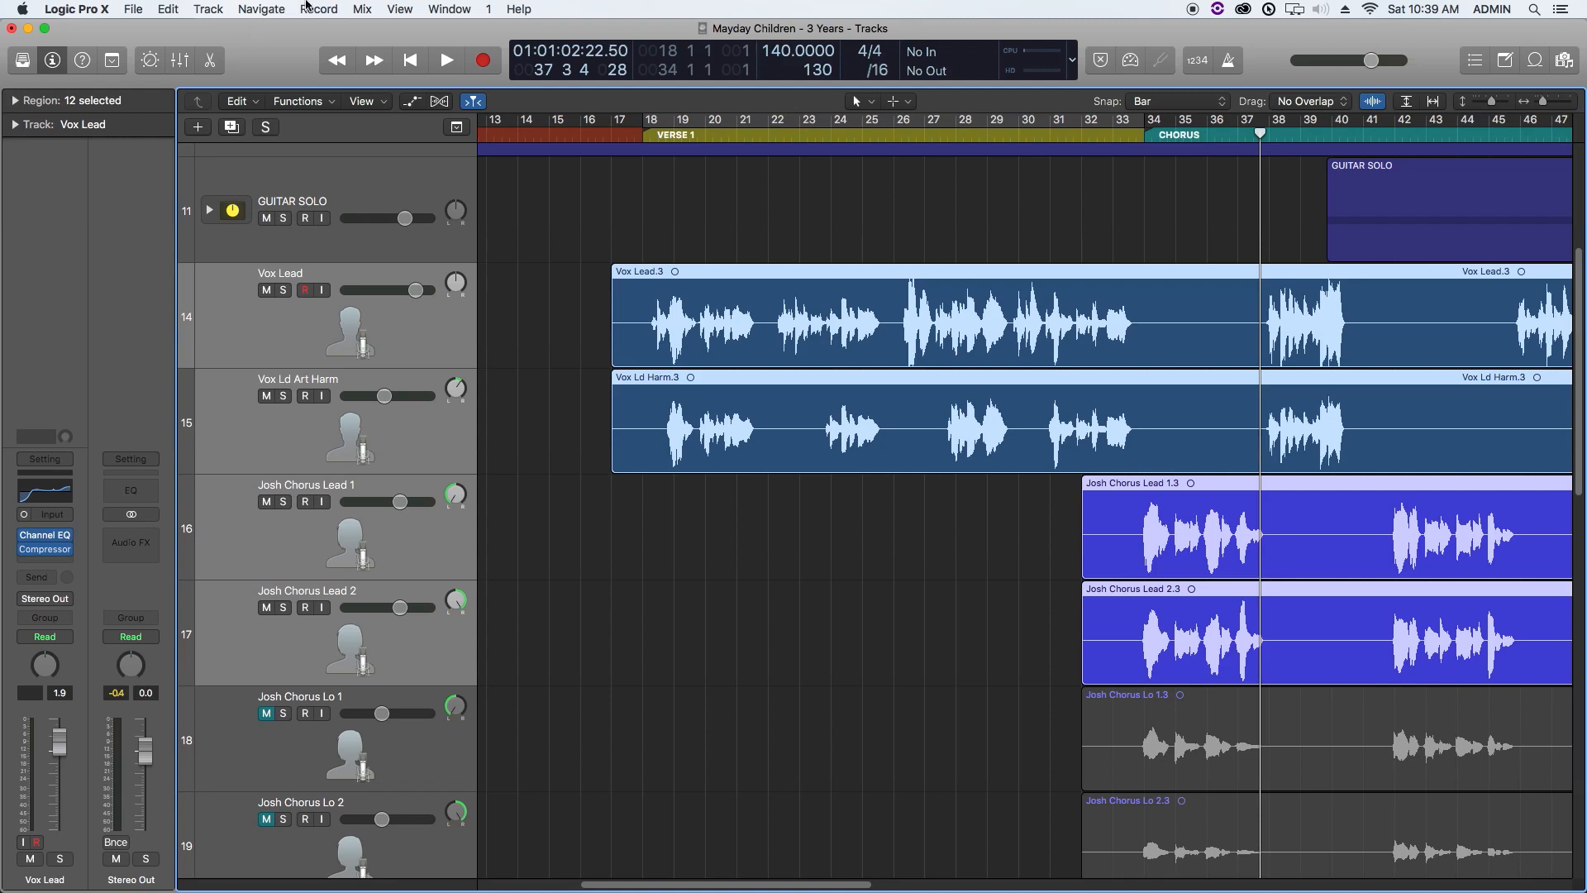
{"action": "left_click", "coordinate": [208, 8]}
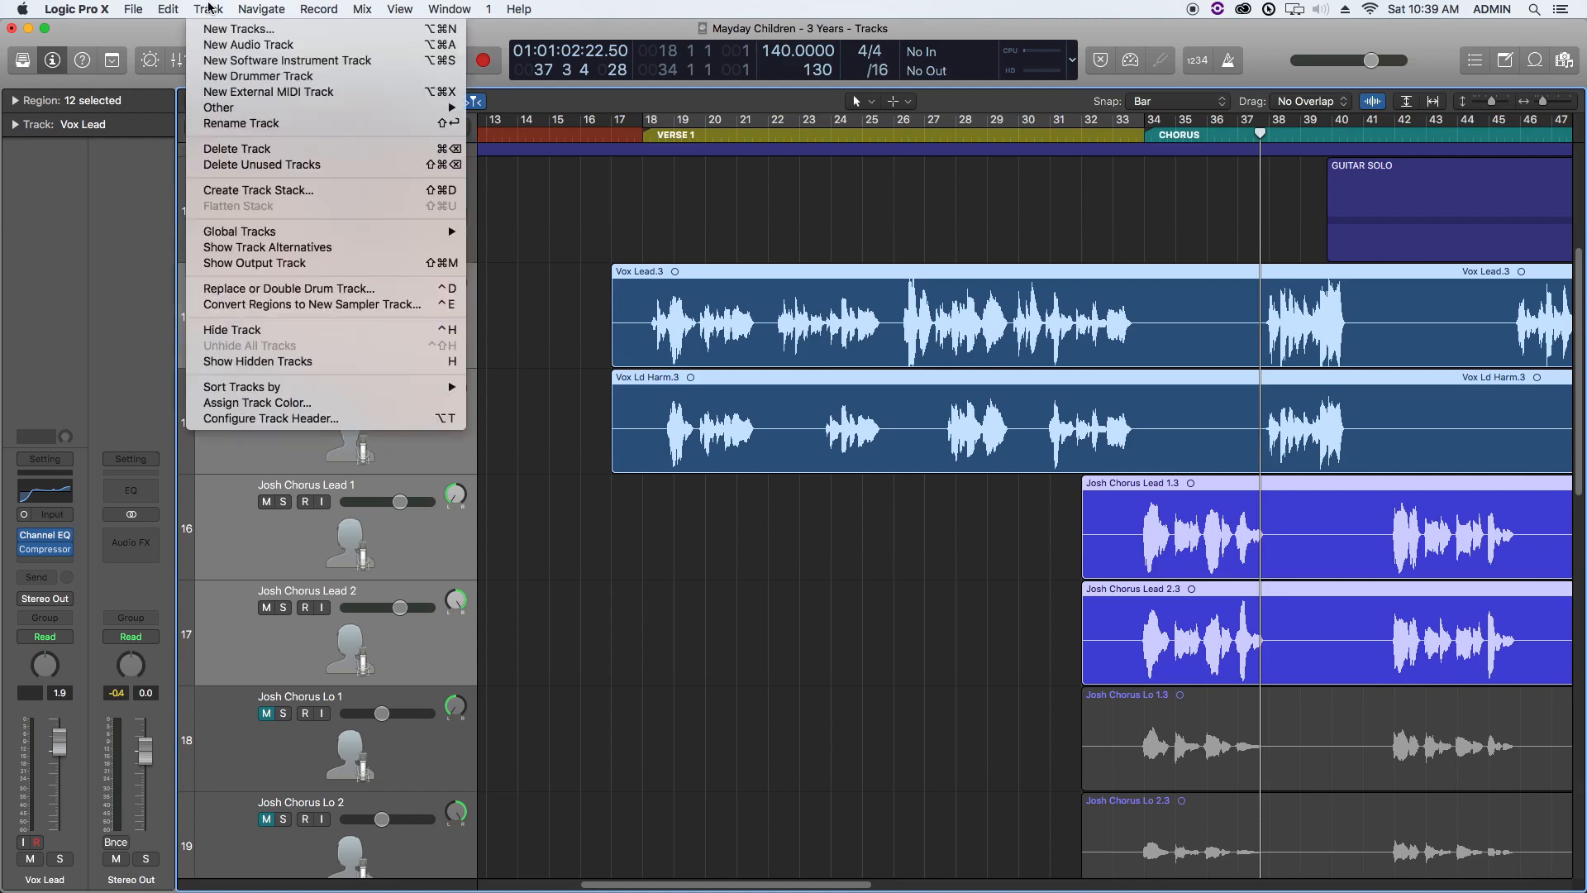
{"action": "left_click", "coordinate": [275, 191]}
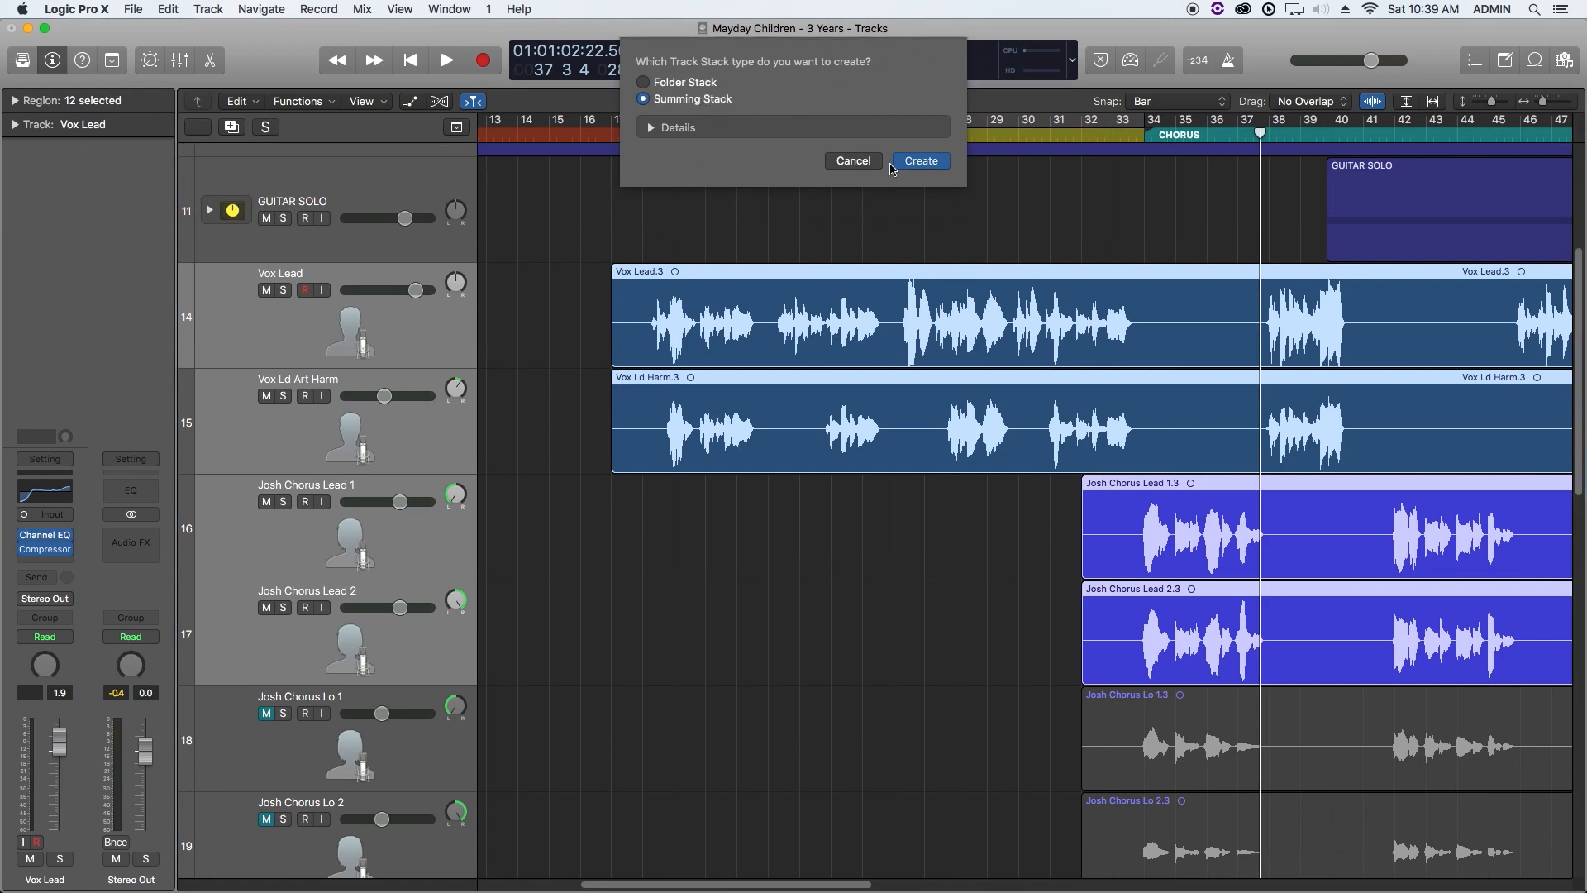
{"action": "left_click", "coordinate": [920, 161]}
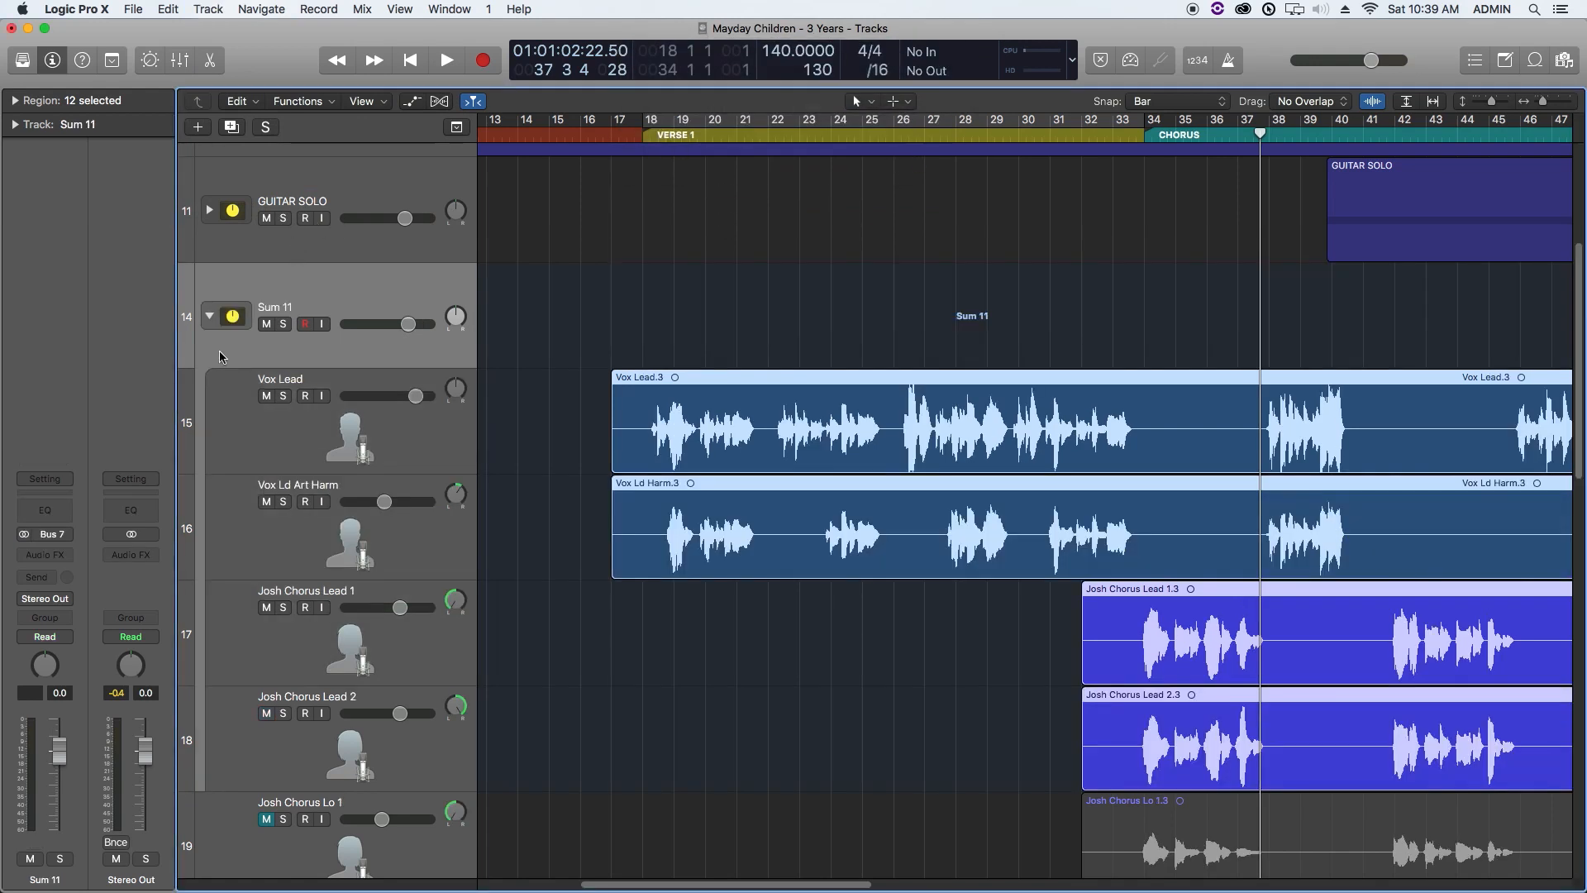
Step: Rename the new summing stack LEAD VOX and leave it expanded
{"action": "left_click", "coordinate": [209, 321]}
{"action": "double_click", "coordinate": [280, 304]}
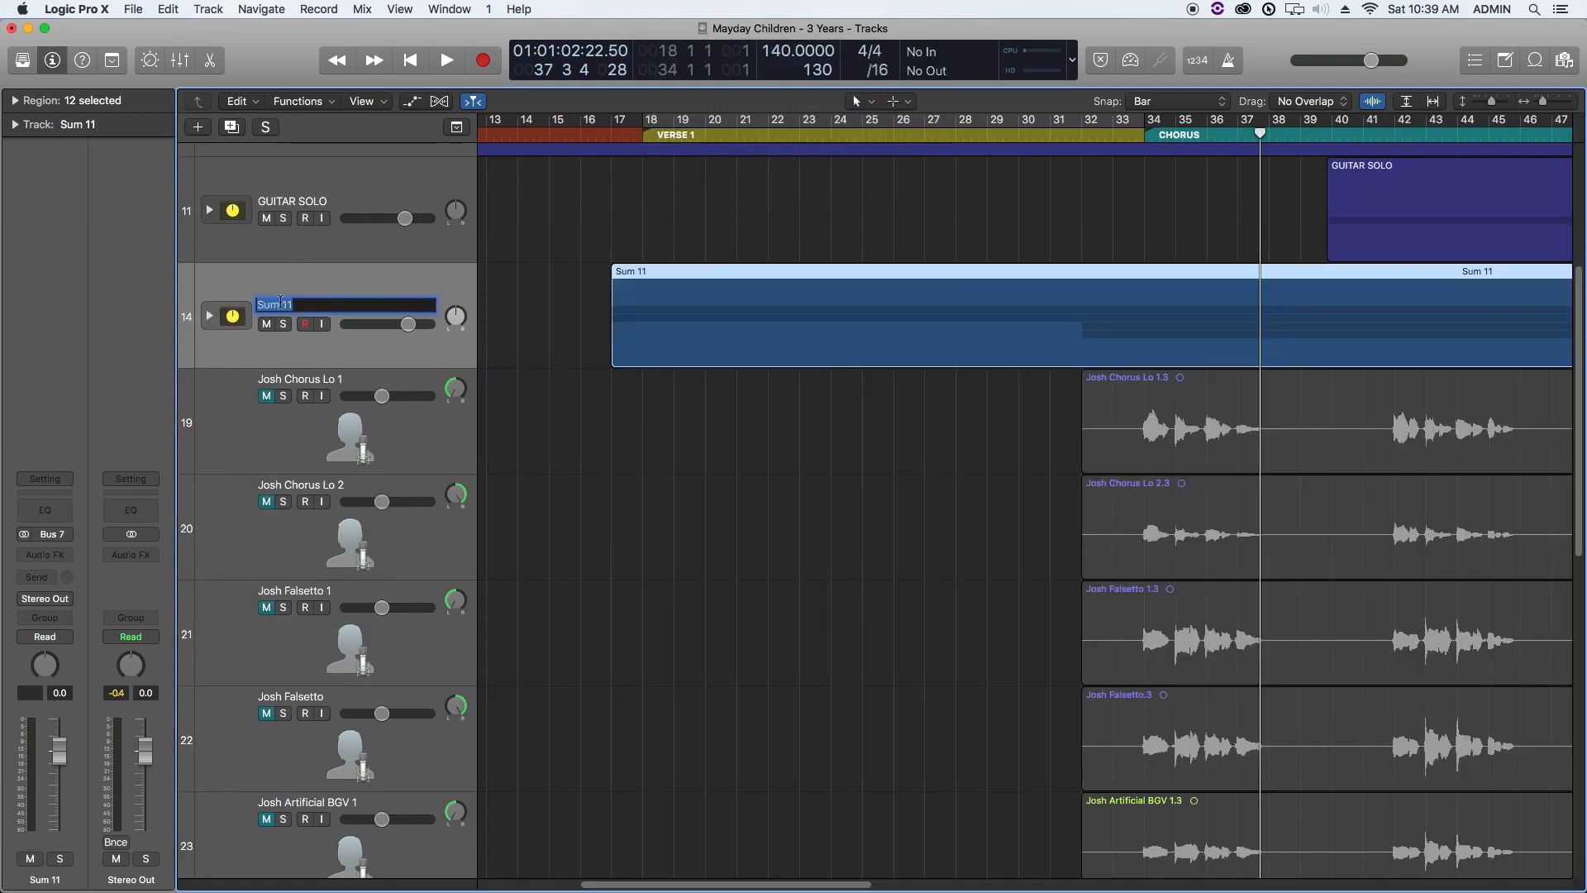
{"action": "type", "text": "LEAD VOX"}
{"action": "key", "text": "Return"}
{"action": "left_click", "coordinate": [210, 316]}
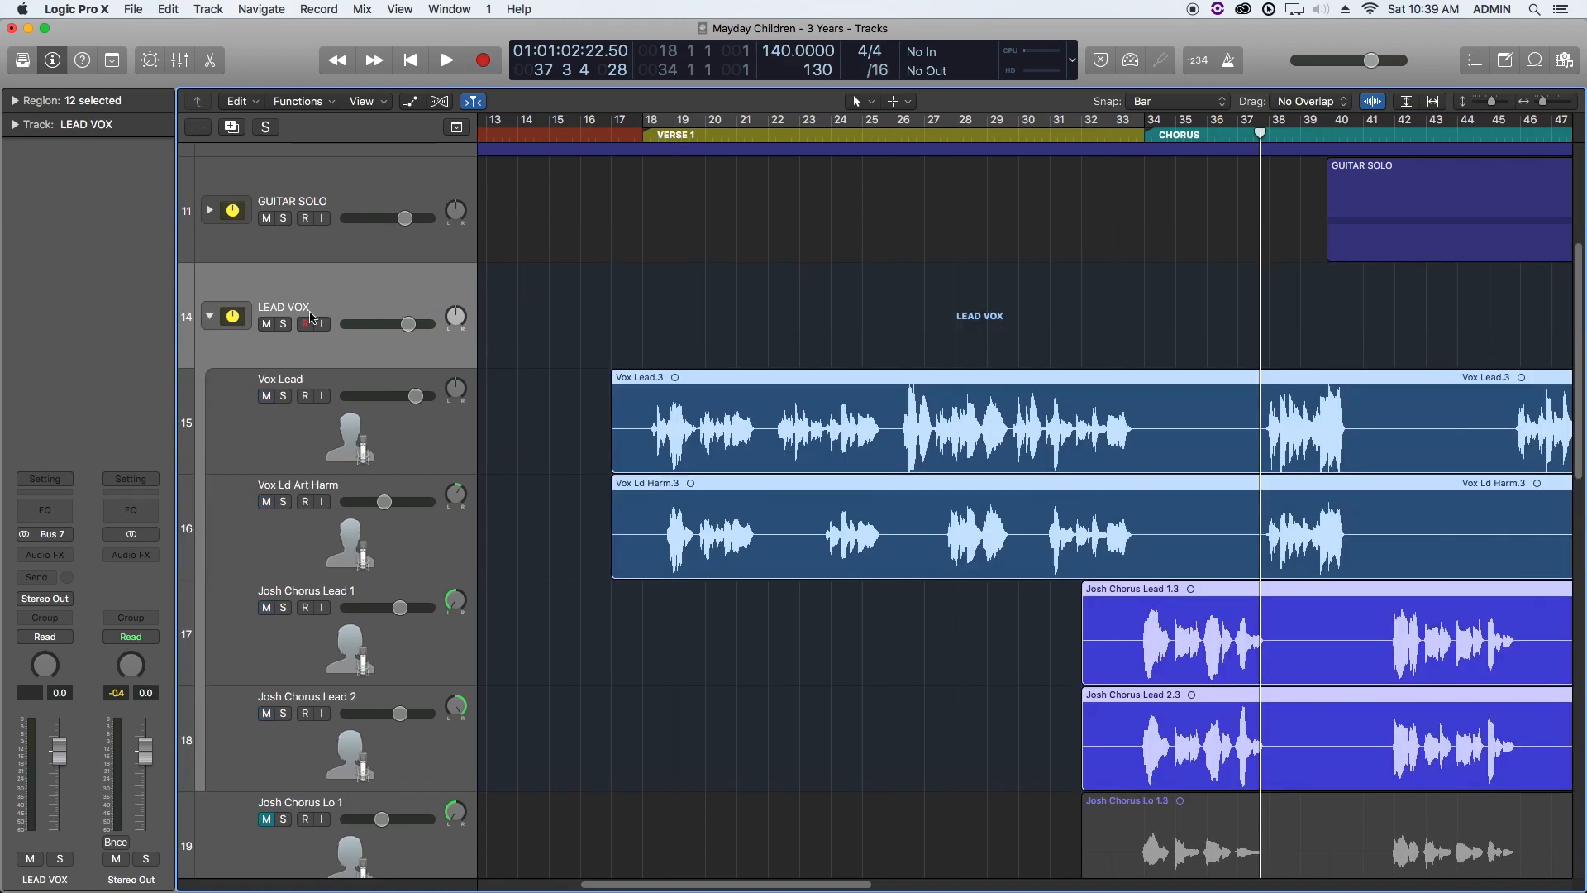
Step: Insert a Multipressor on the LEAD VOX stack's main channel
{"action": "left_click", "coordinate": [682, 122]}
{"action": "left_click_drag", "start_coordinate": [649, 122], "coordinate": [647, 122]}
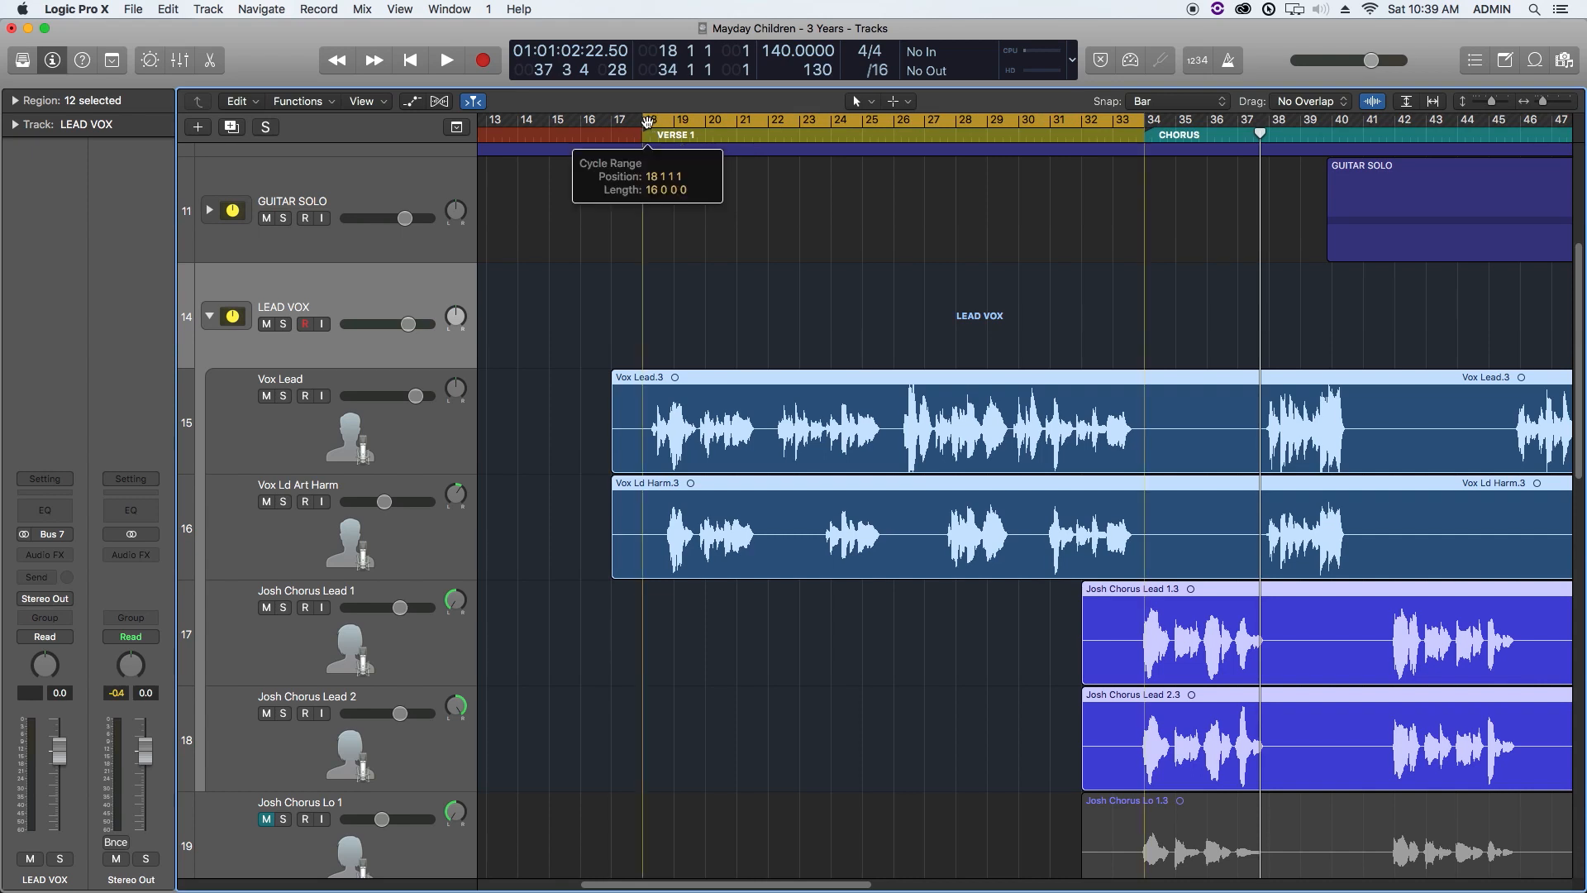
{"action": "left_click", "coordinate": [324, 288]}
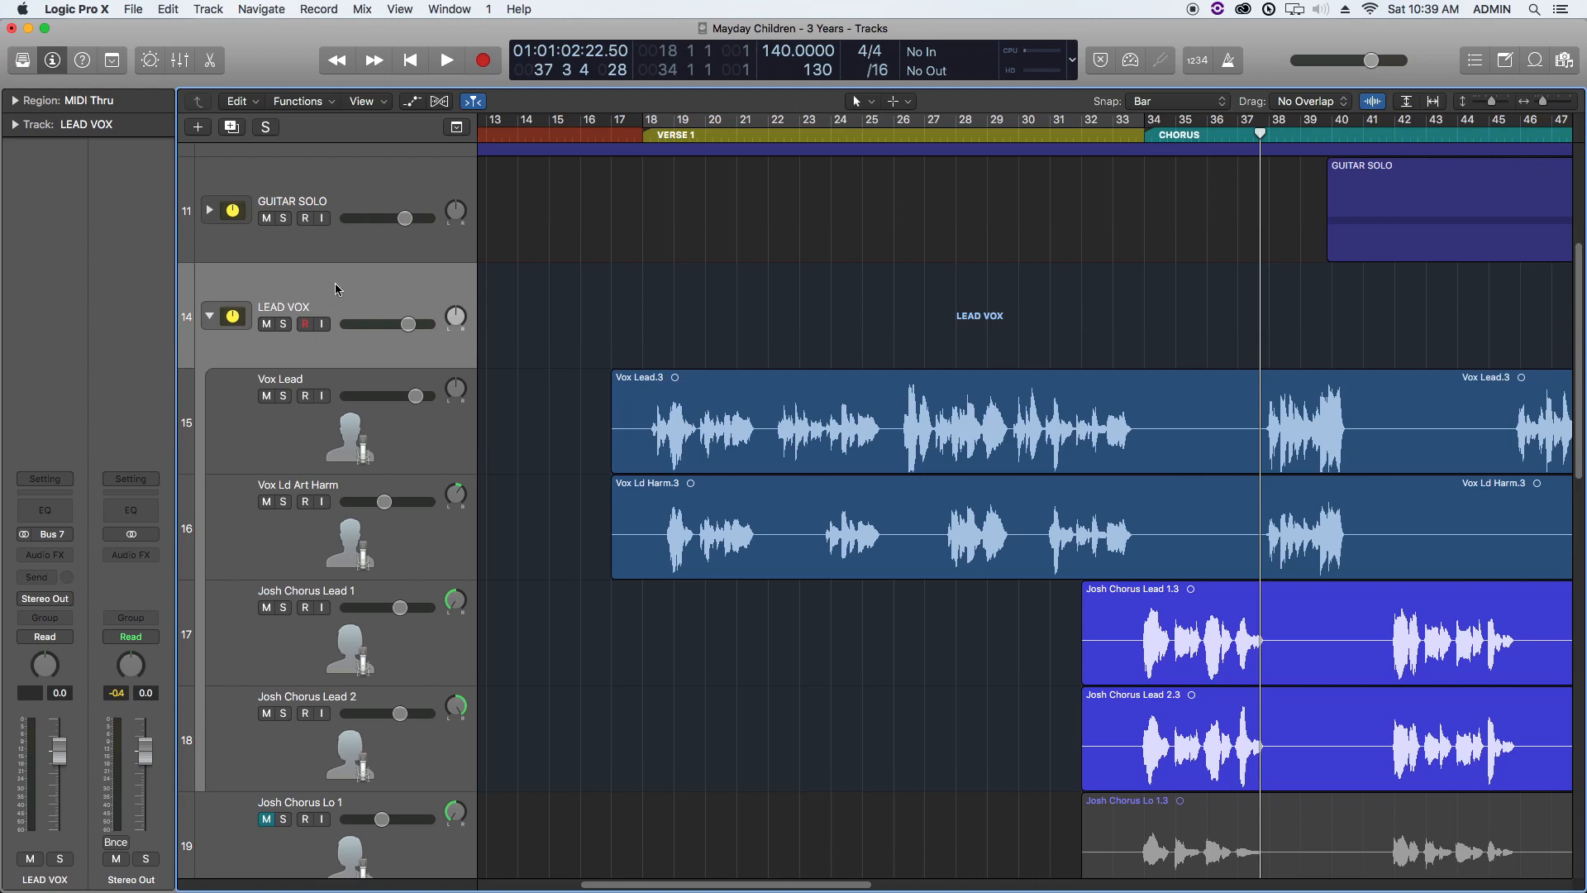
{"action": "left_click", "coordinate": [64, 556]}
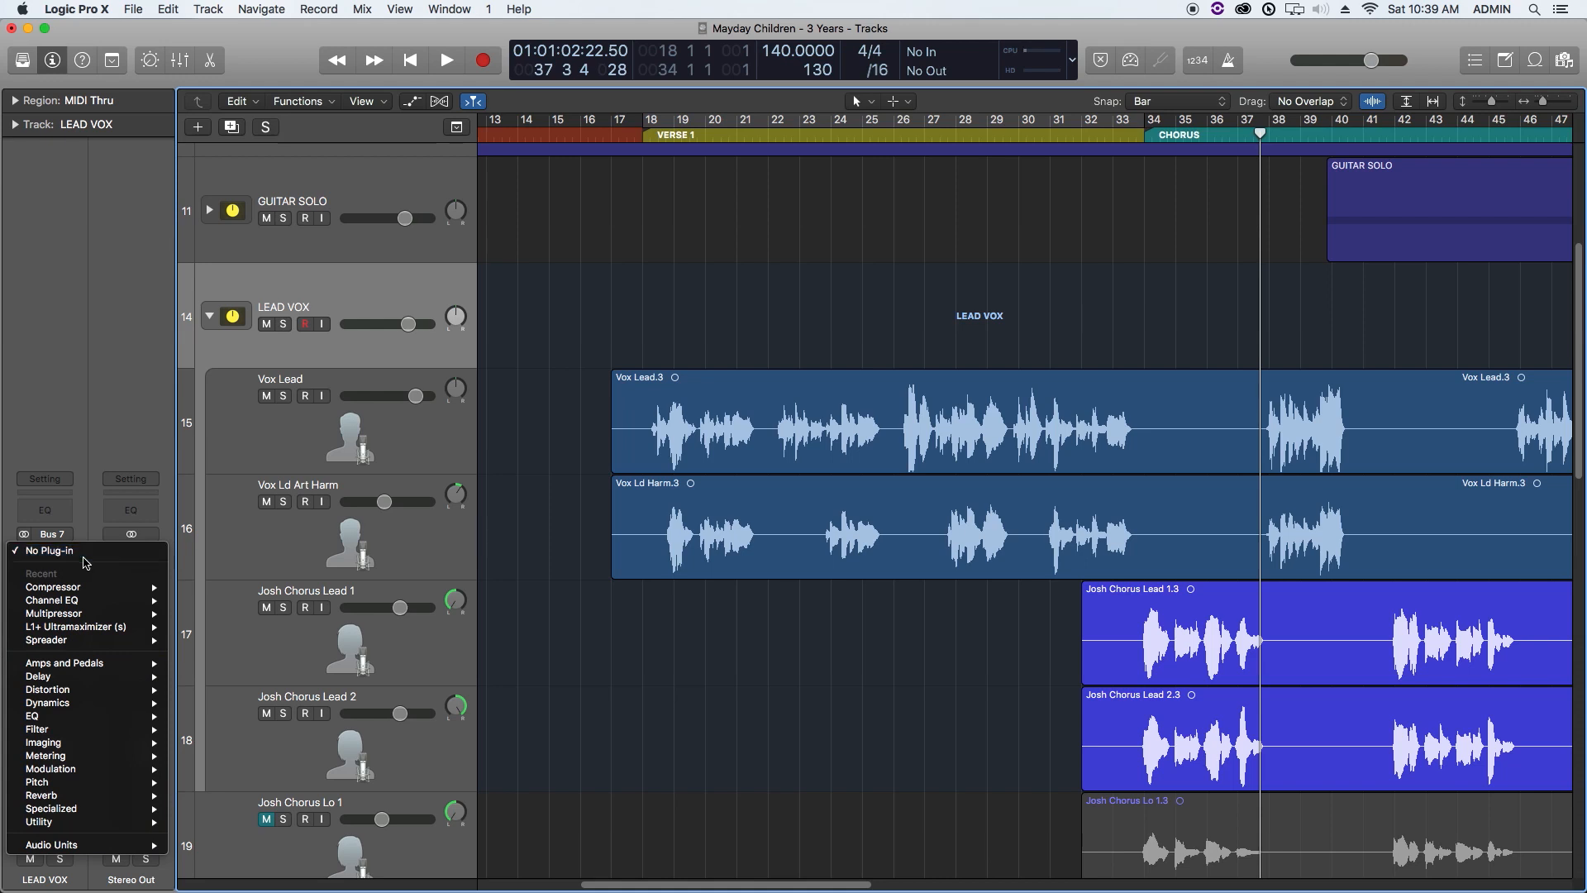
{"action": "mouse_move", "coordinate": [66, 703]}
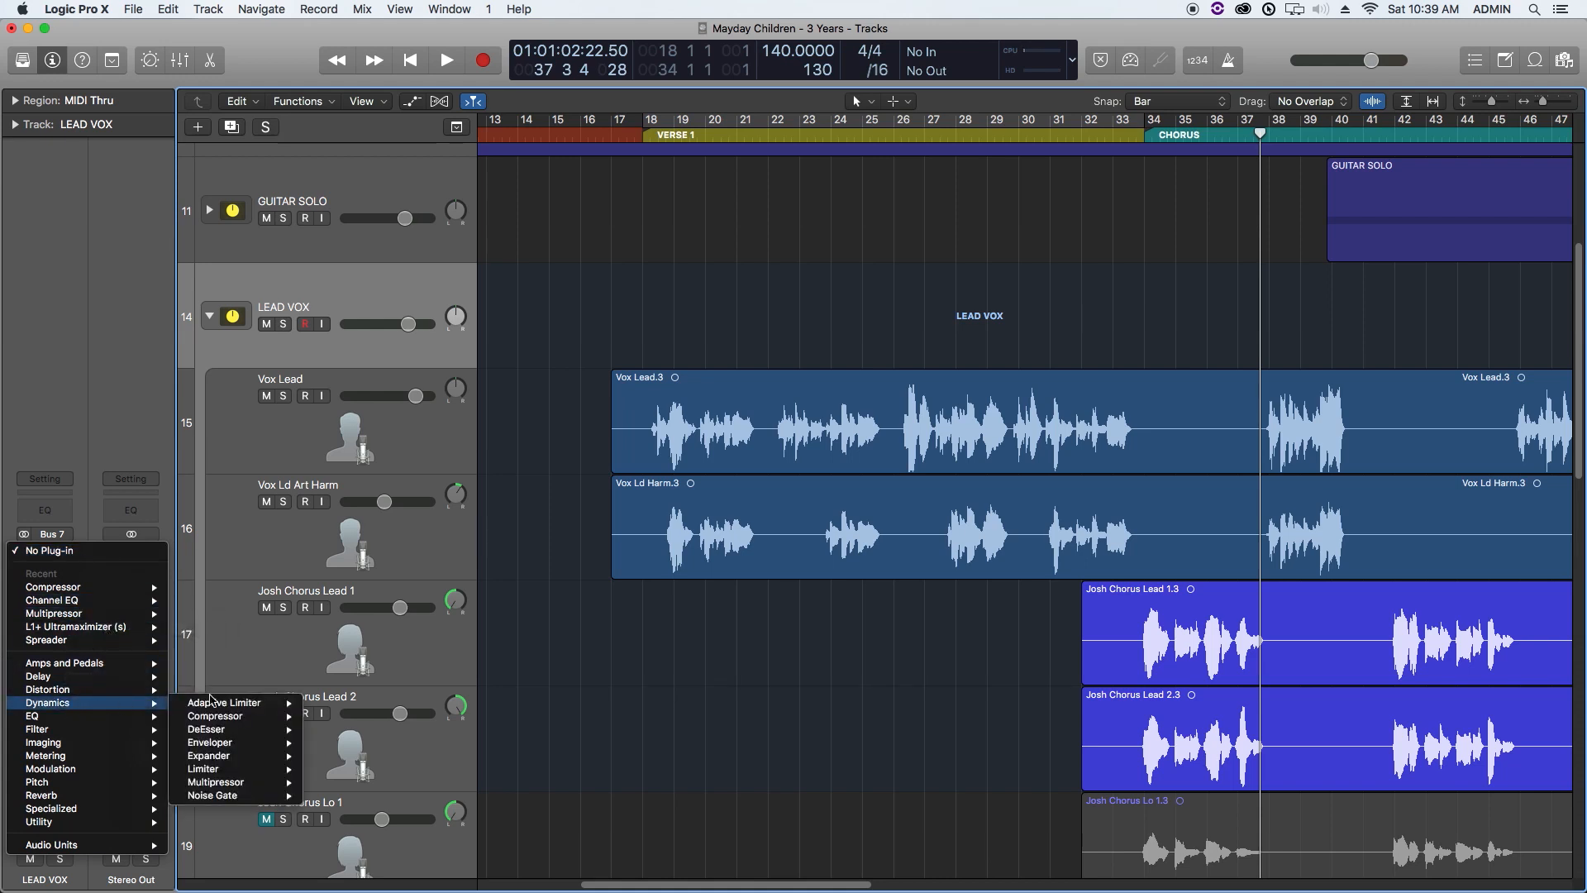
{"action": "mouse_move", "coordinate": [221, 784]}
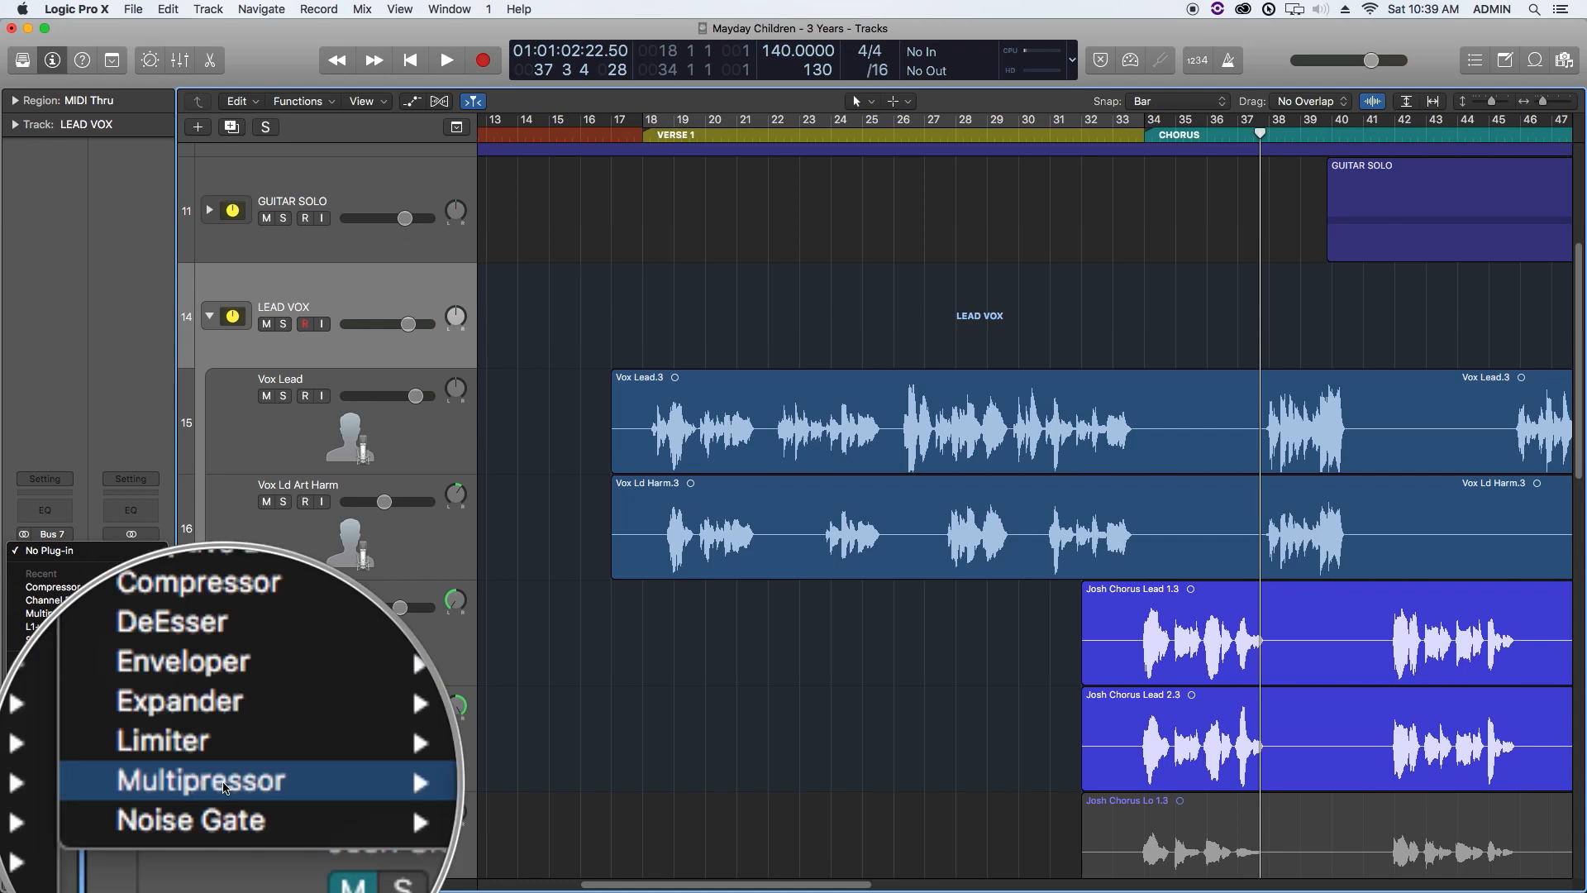
{"action": "left_click", "coordinate": [362, 784]}
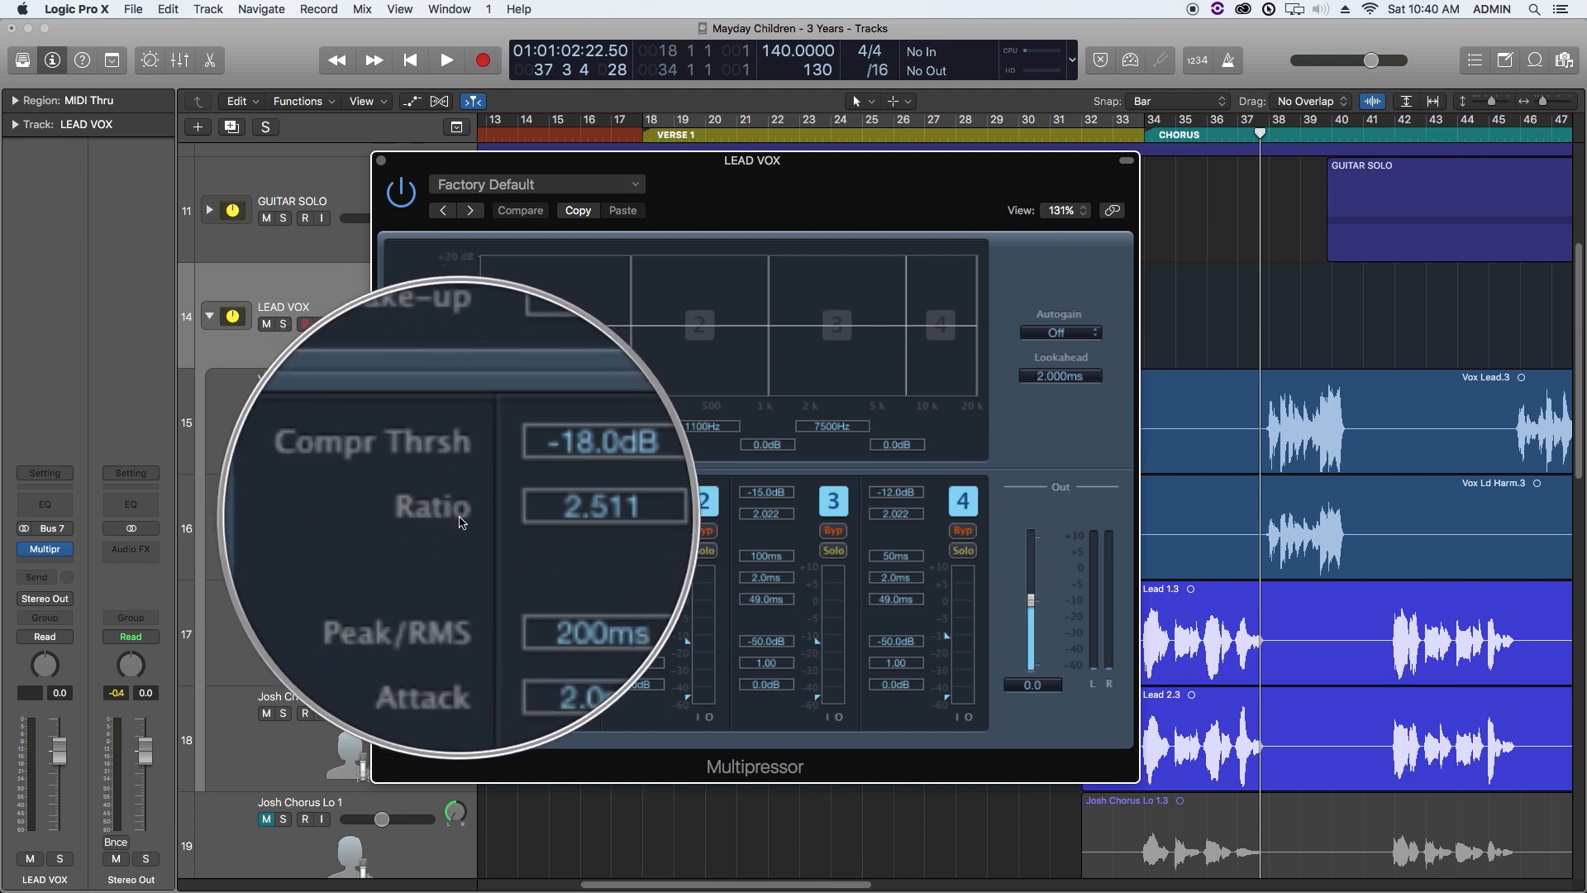
Step: Set the Multipressor's compression threshold to -32 dB for bands 2 and 3
{"action": "mouse_move", "coordinate": [554, 336]}
{"action": "left_mouse_down"}
{"action": "mouse_move", "coordinate": [554, 289]}
{"action": "mouse_move", "coordinate": [550, 326]}
{"action": "left_mouse_up"}
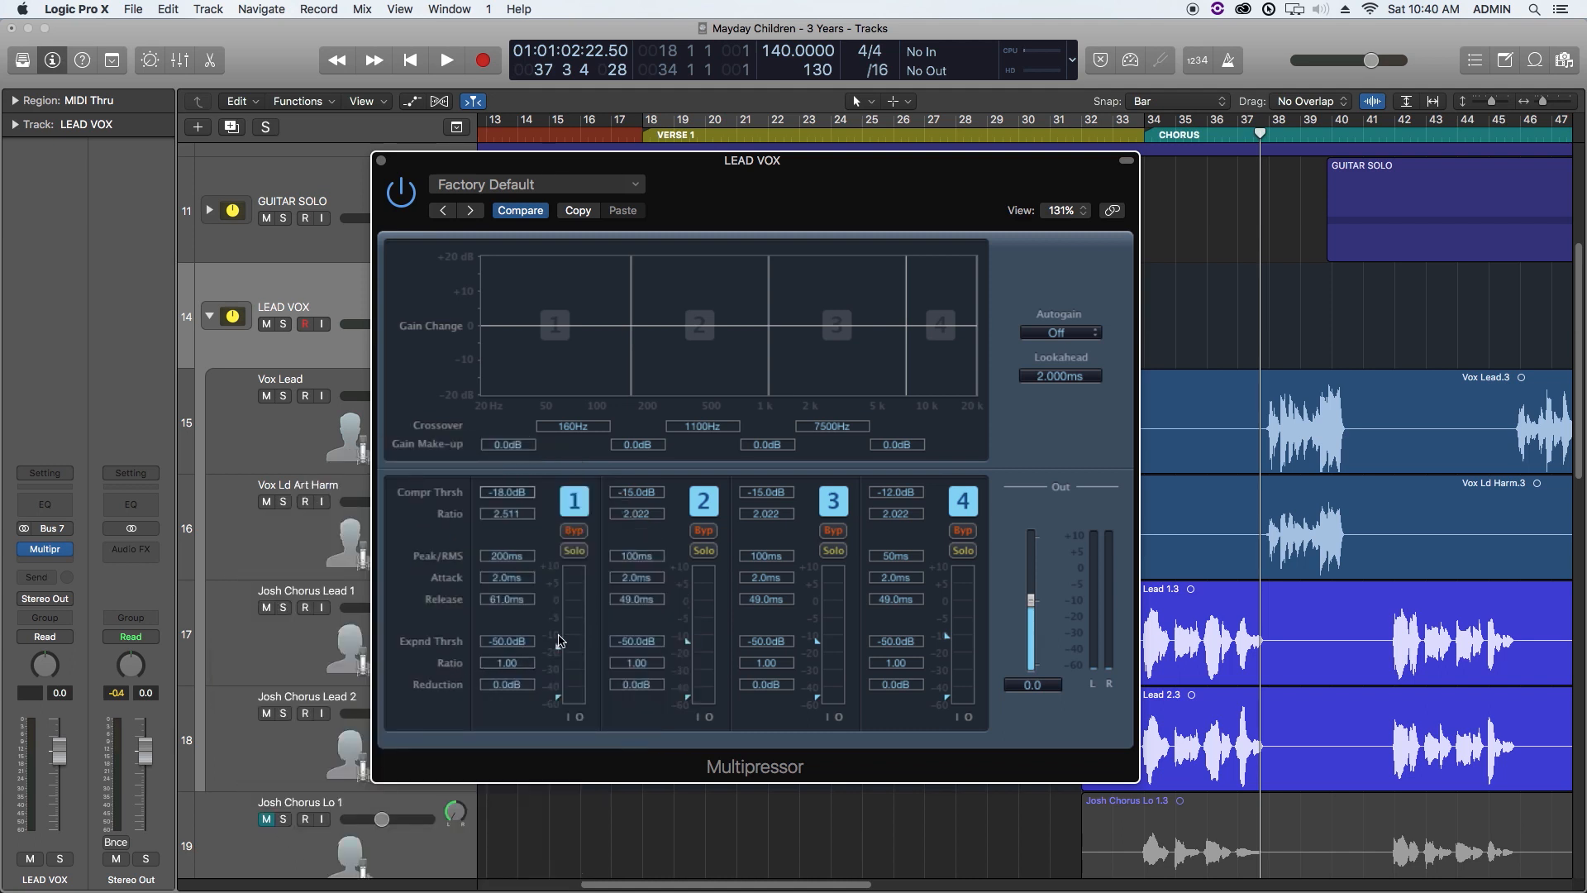
{"action": "mouse_move", "coordinate": [632, 326]}
{"action": "left_mouse_down"}
{"action": "mouse_move", "coordinate": [585, 327]}
{"action": "mouse_move", "coordinate": [632, 328]}
{"action": "left_mouse_up"}
{"action": "double_click", "coordinate": [633, 492]}
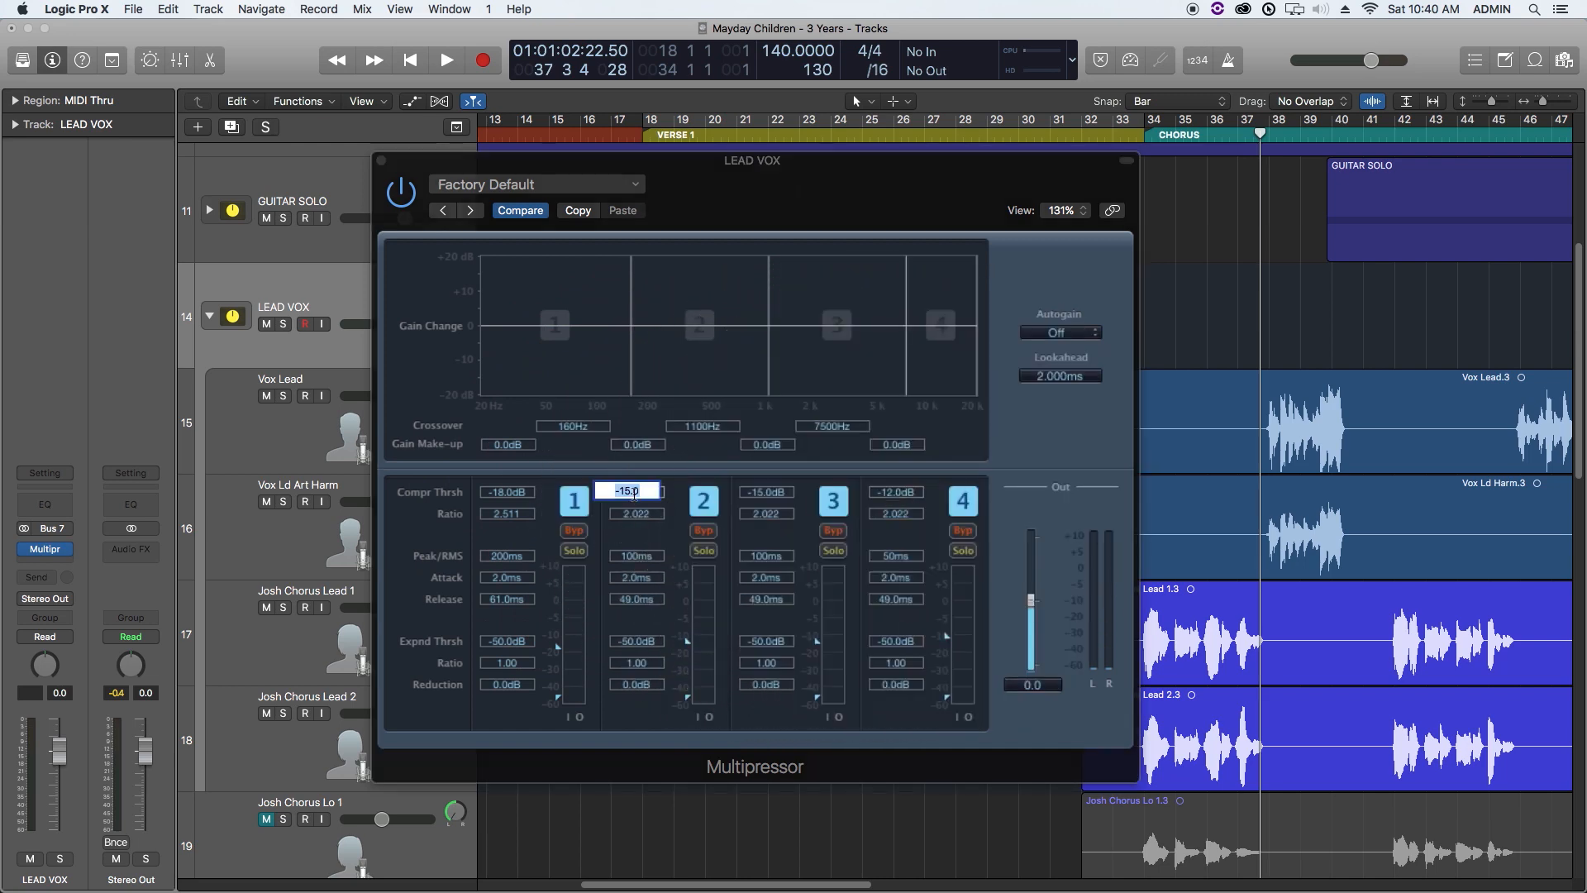
{"action": "type", "text": "-32"}
{"action": "key", "text": "Return"}
{"action": "double_click", "coordinate": [767, 491]}
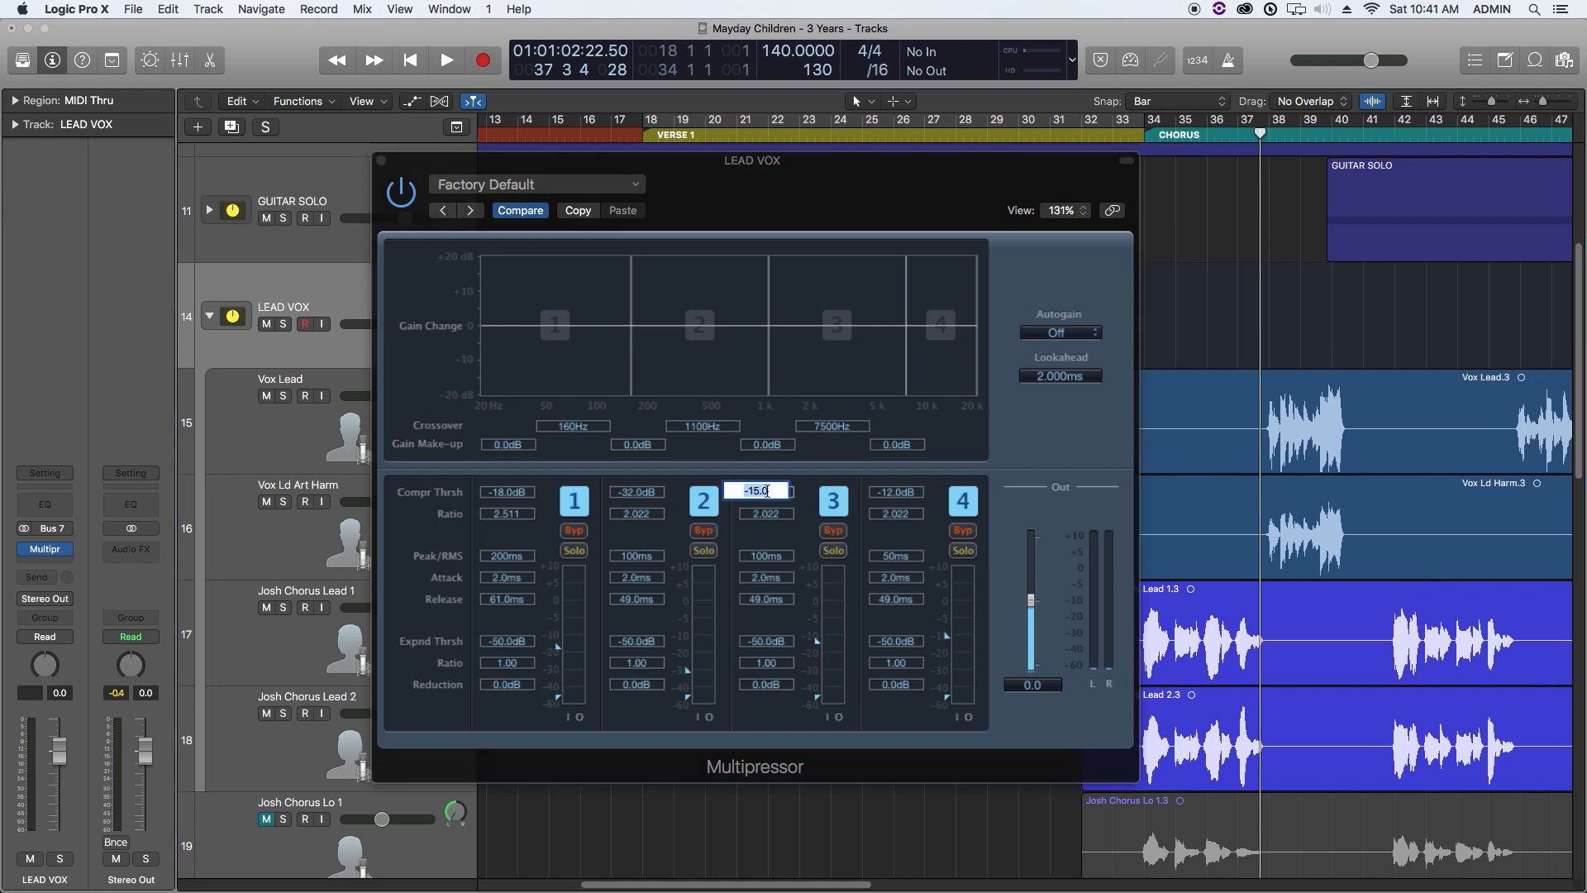
{"action": "type", "text": "-32"}
{"action": "key", "text": "Return"}
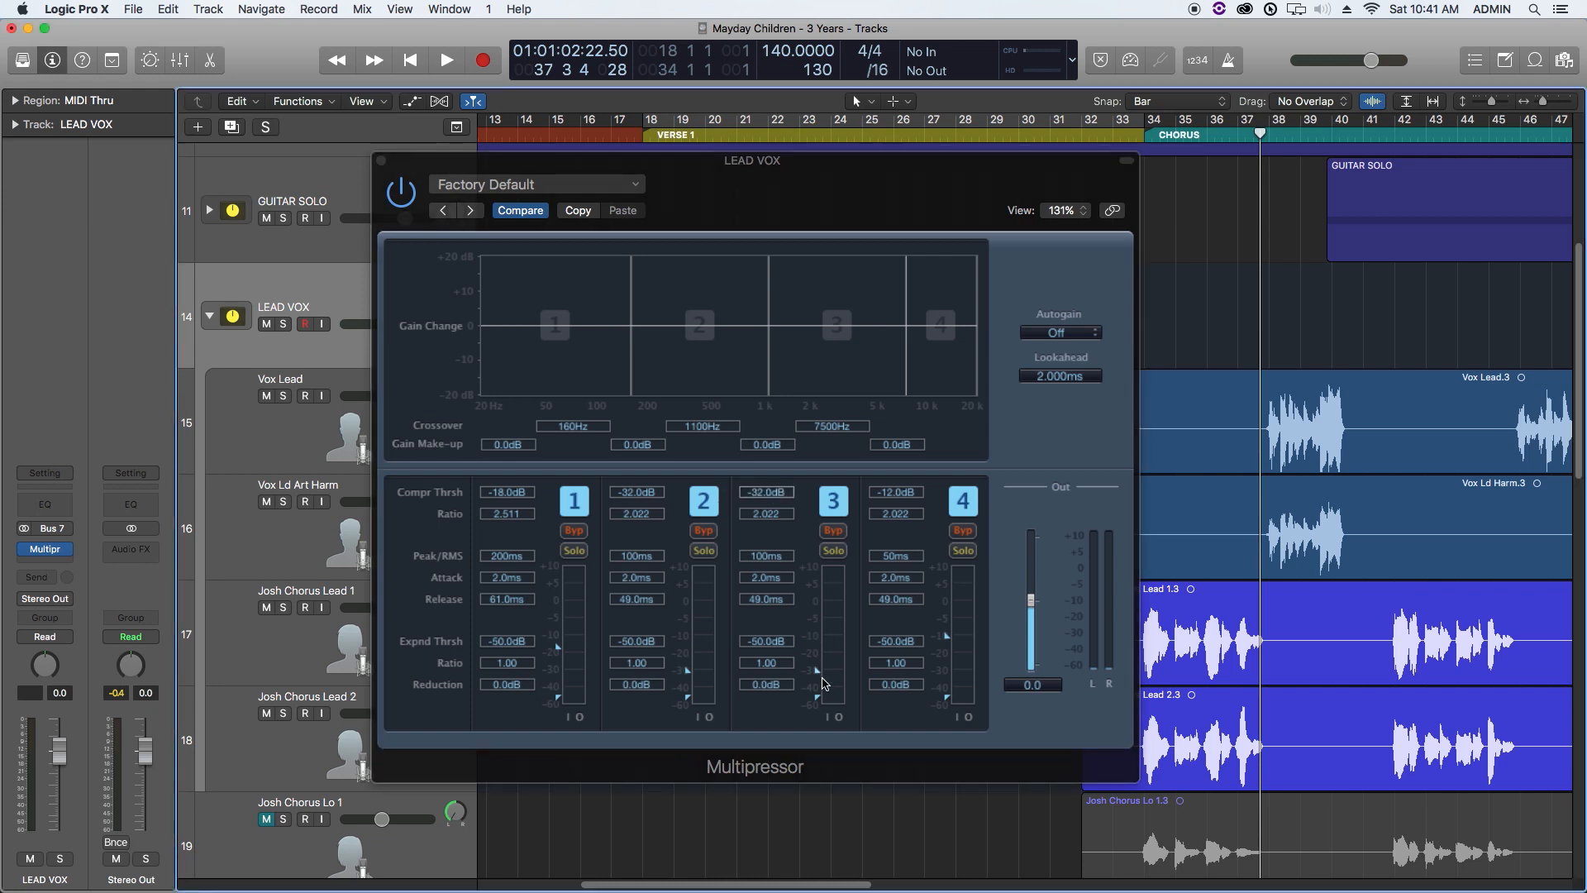
Step: Try moving band 3's threshold, restore it to -32 dB, and set band 4's compression threshold to -32 dB
{"action": "left_click_drag", "start_coordinate": [817, 672], "coordinate": [818, 666]}
{"action": "double_click", "coordinate": [766, 492]}
{"action": "type", "text": "-32"}
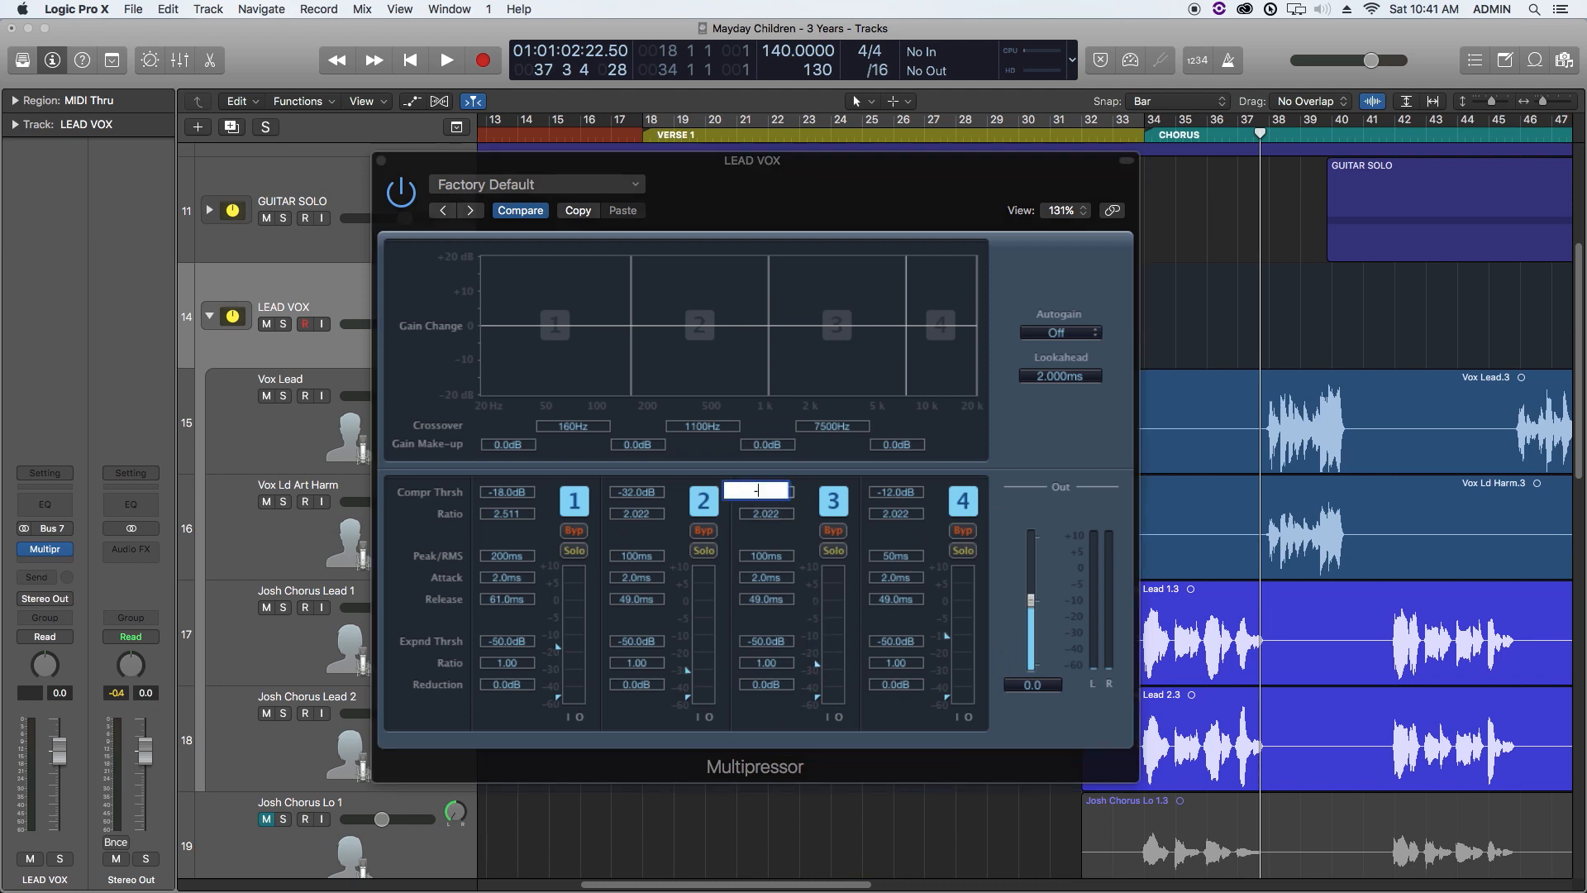
{"action": "key", "text": "Return"}
{"action": "double_click", "coordinate": [896, 492]}
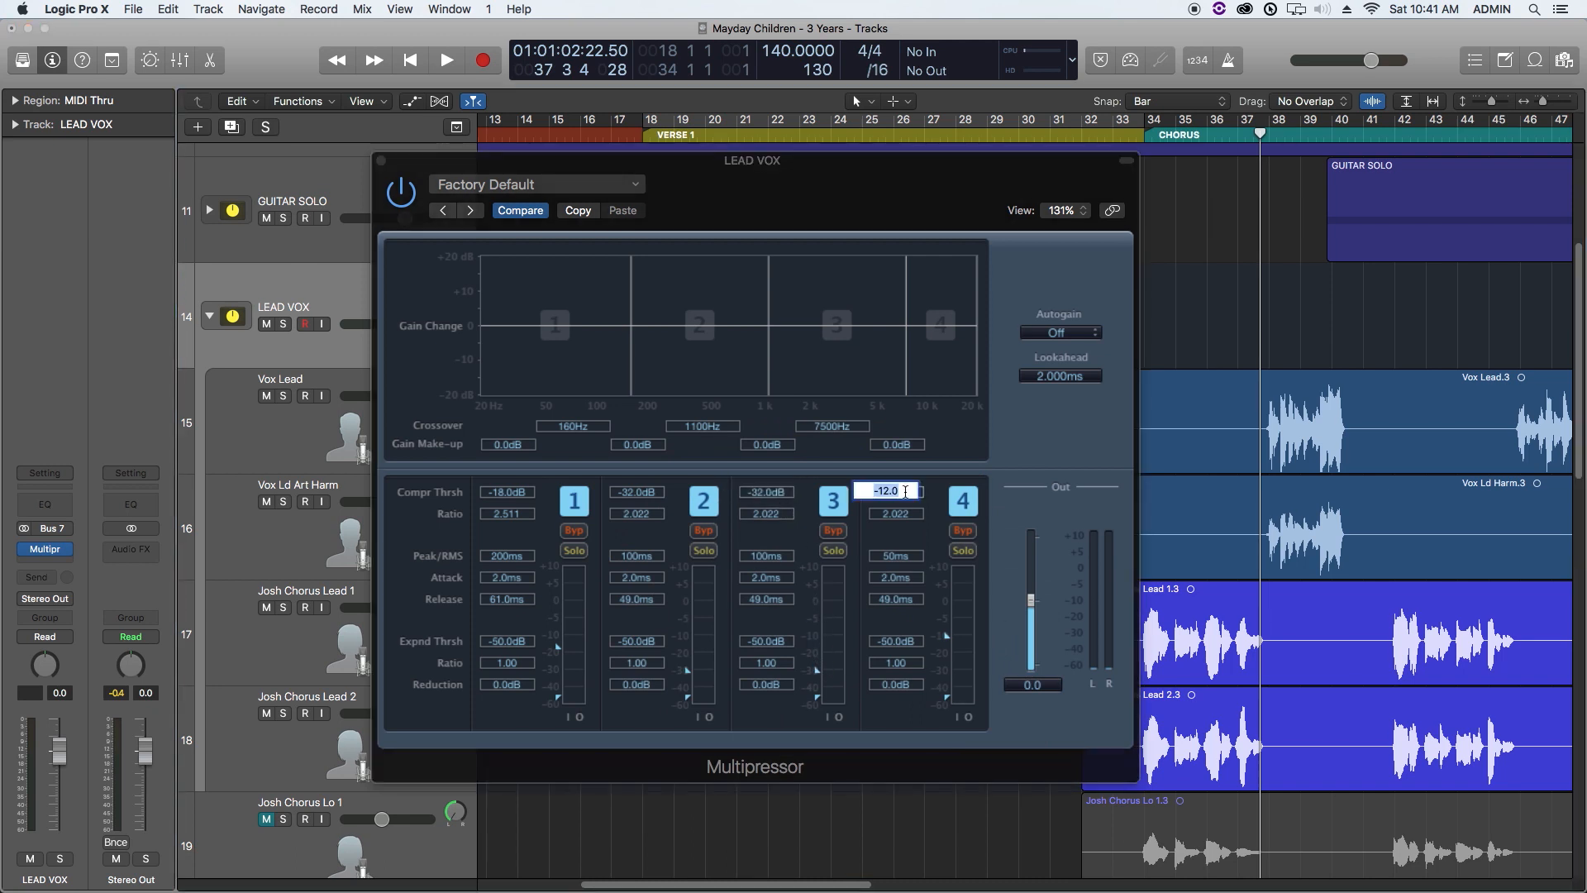
{"action": "type", "text": "-32"}
{"action": "key", "text": "Return"}
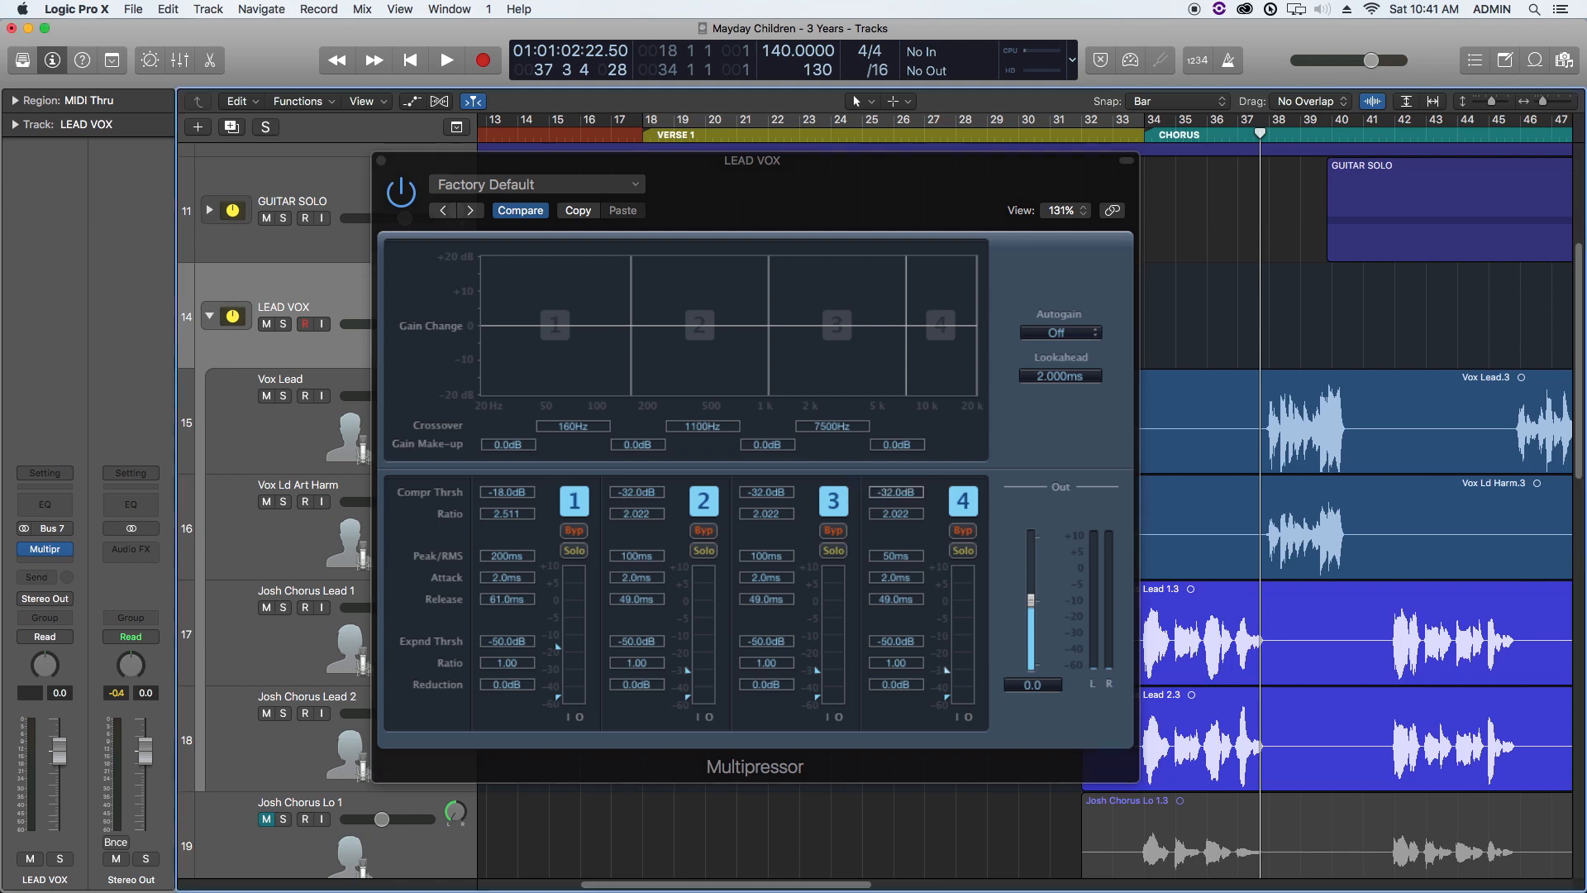
Step: Set band 1's compression threshold to -40 dB
{"action": "double_click", "coordinate": [506, 493]}
{"action": "type", "text": "-40"}
{"action": "key", "text": "Return"}
{"action": "left_click", "coordinate": [705, 346]}
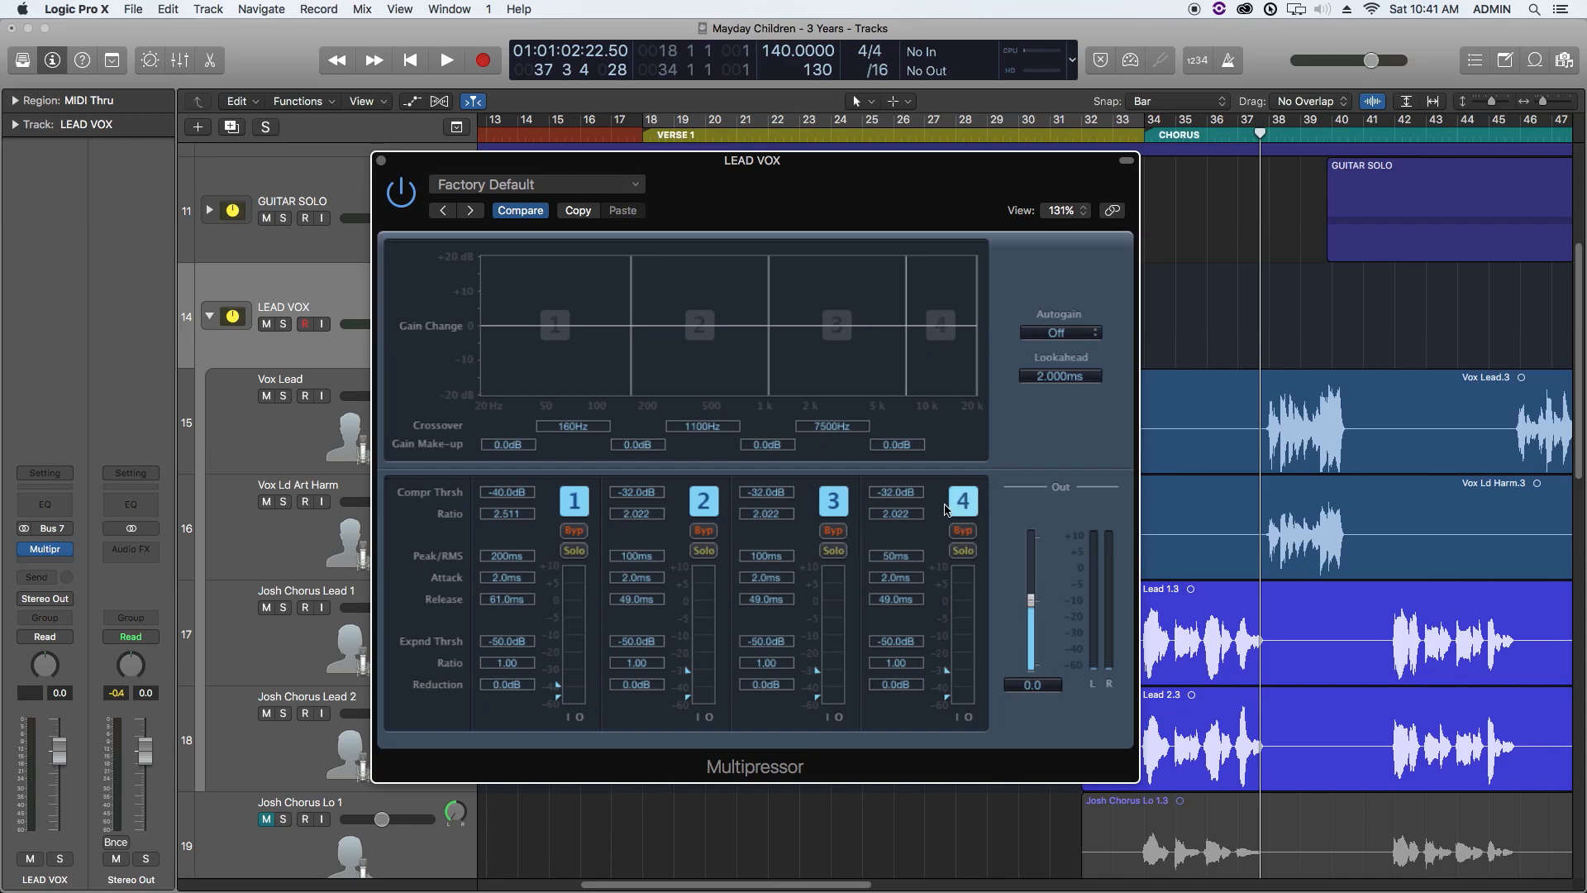
Step: Set band 3's compression ratio to about 15
{"action": "double_click", "coordinate": [765, 514]}
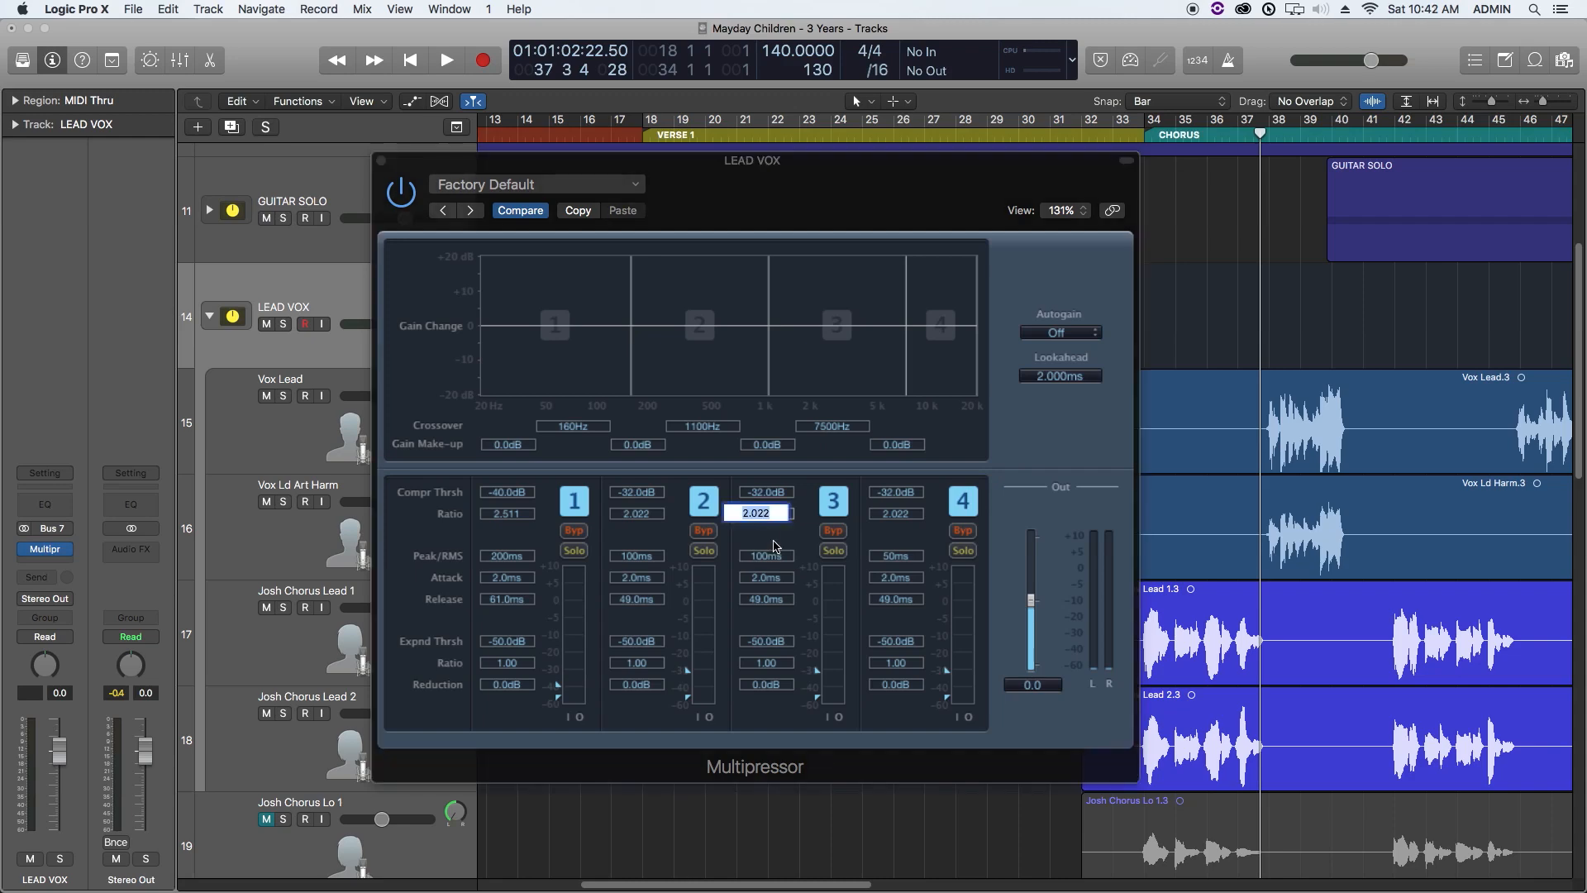
{"action": "type", "text": "15"}
{"action": "key", "text": "Return"}
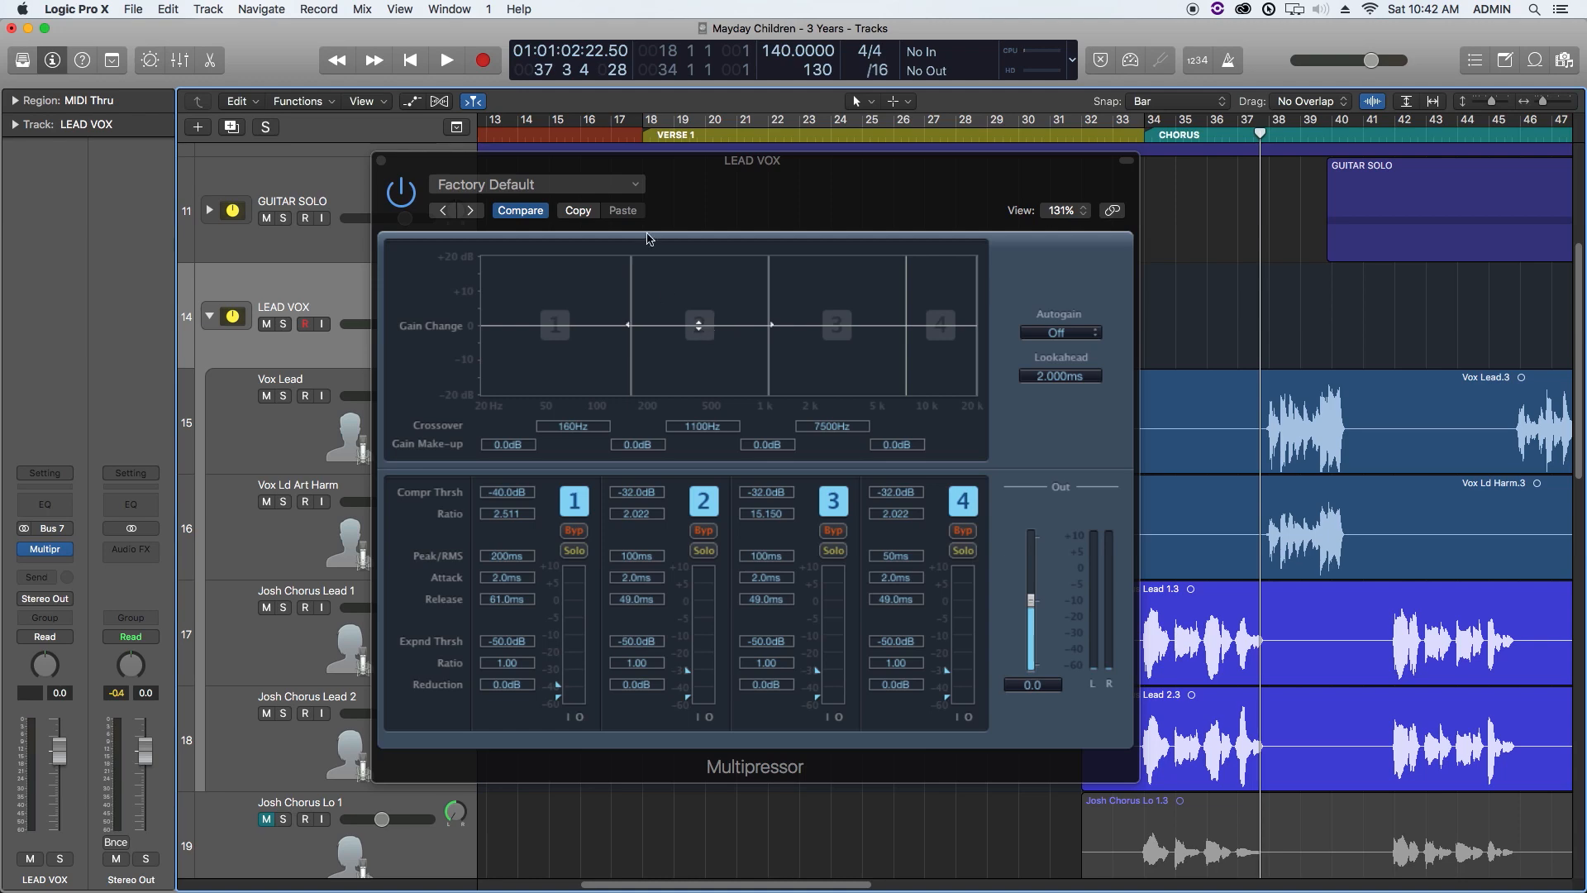
Step: Move the Multipressor window clear of the track headers, solo the LEAD VOX stack and play the cycled Verse 1
{"action": "left_click_drag", "start_coordinate": [698, 174], "coordinate": [843, 196]}
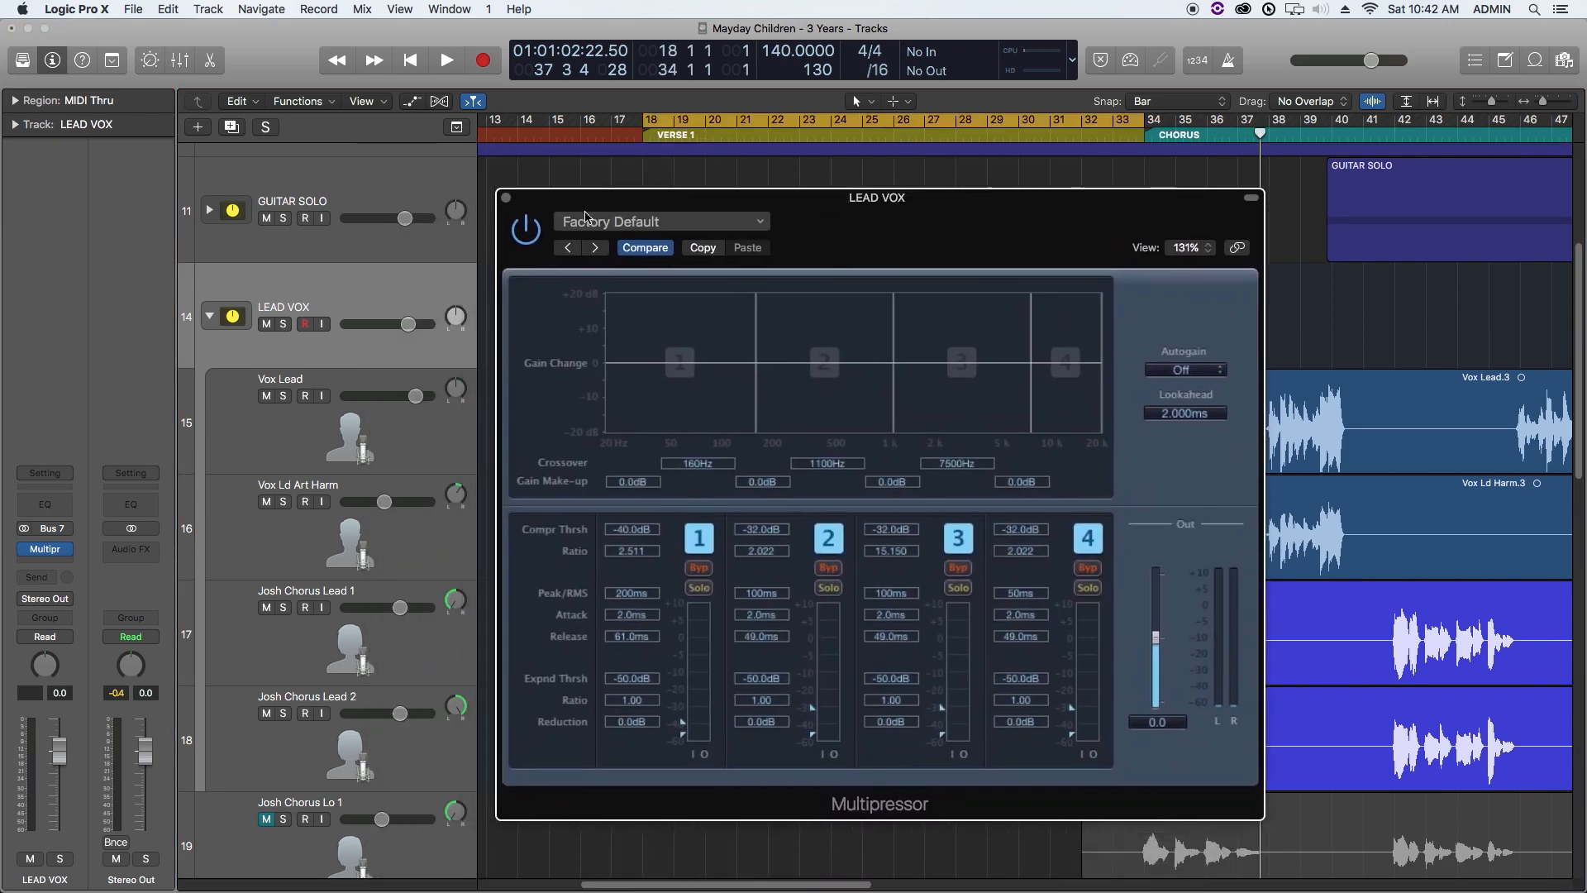
{"action": "left_click", "coordinate": [283, 323]}
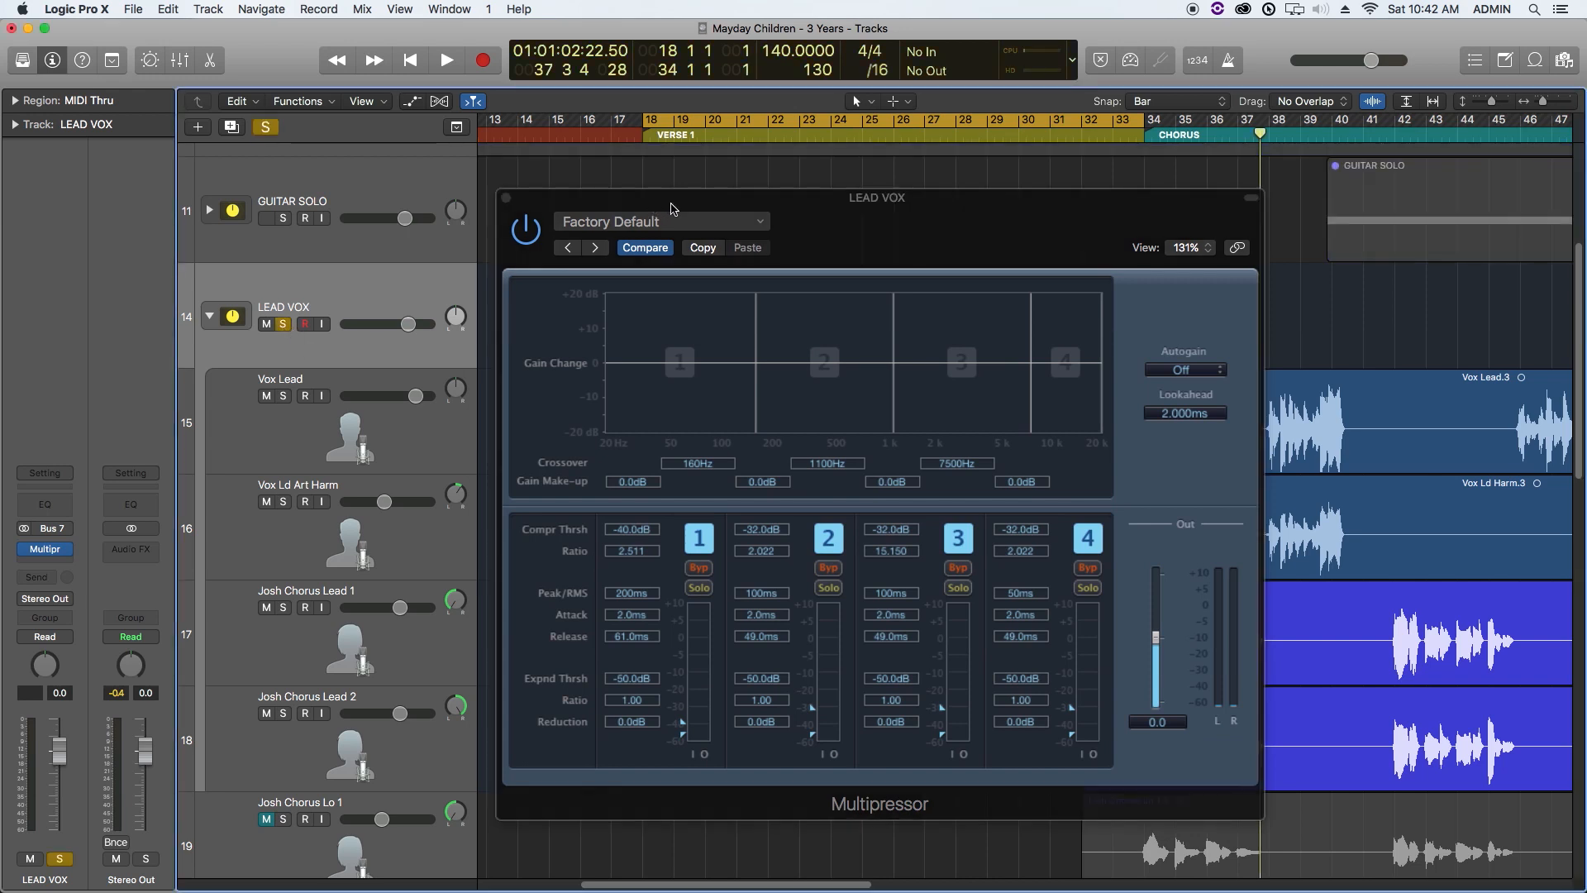
{"action": "key", "text": "space"}
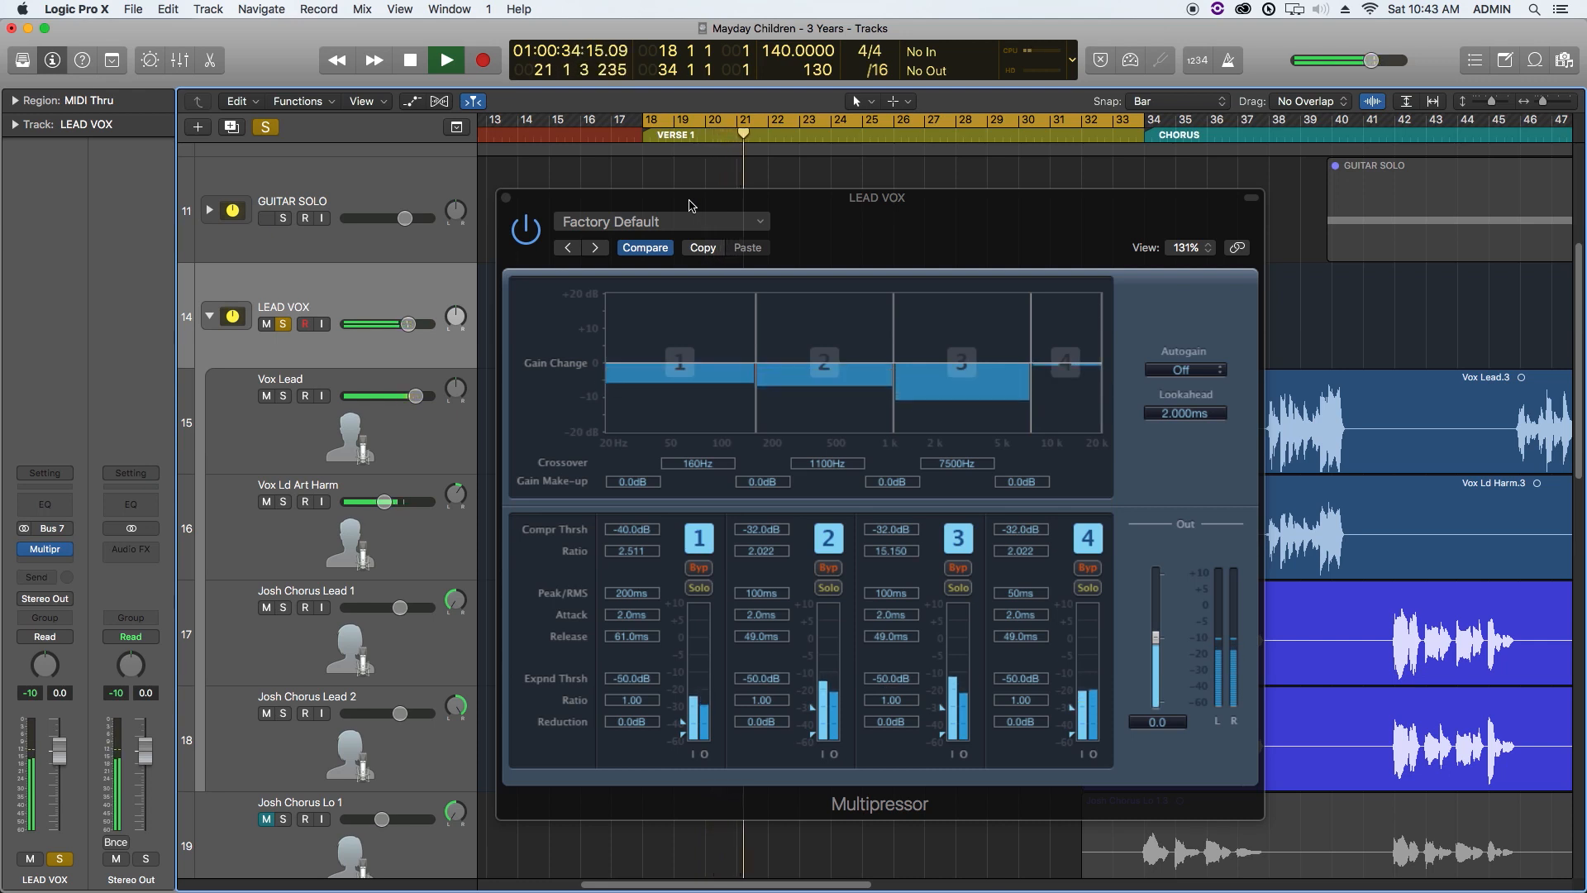
{"action": "key", "text": "space"}
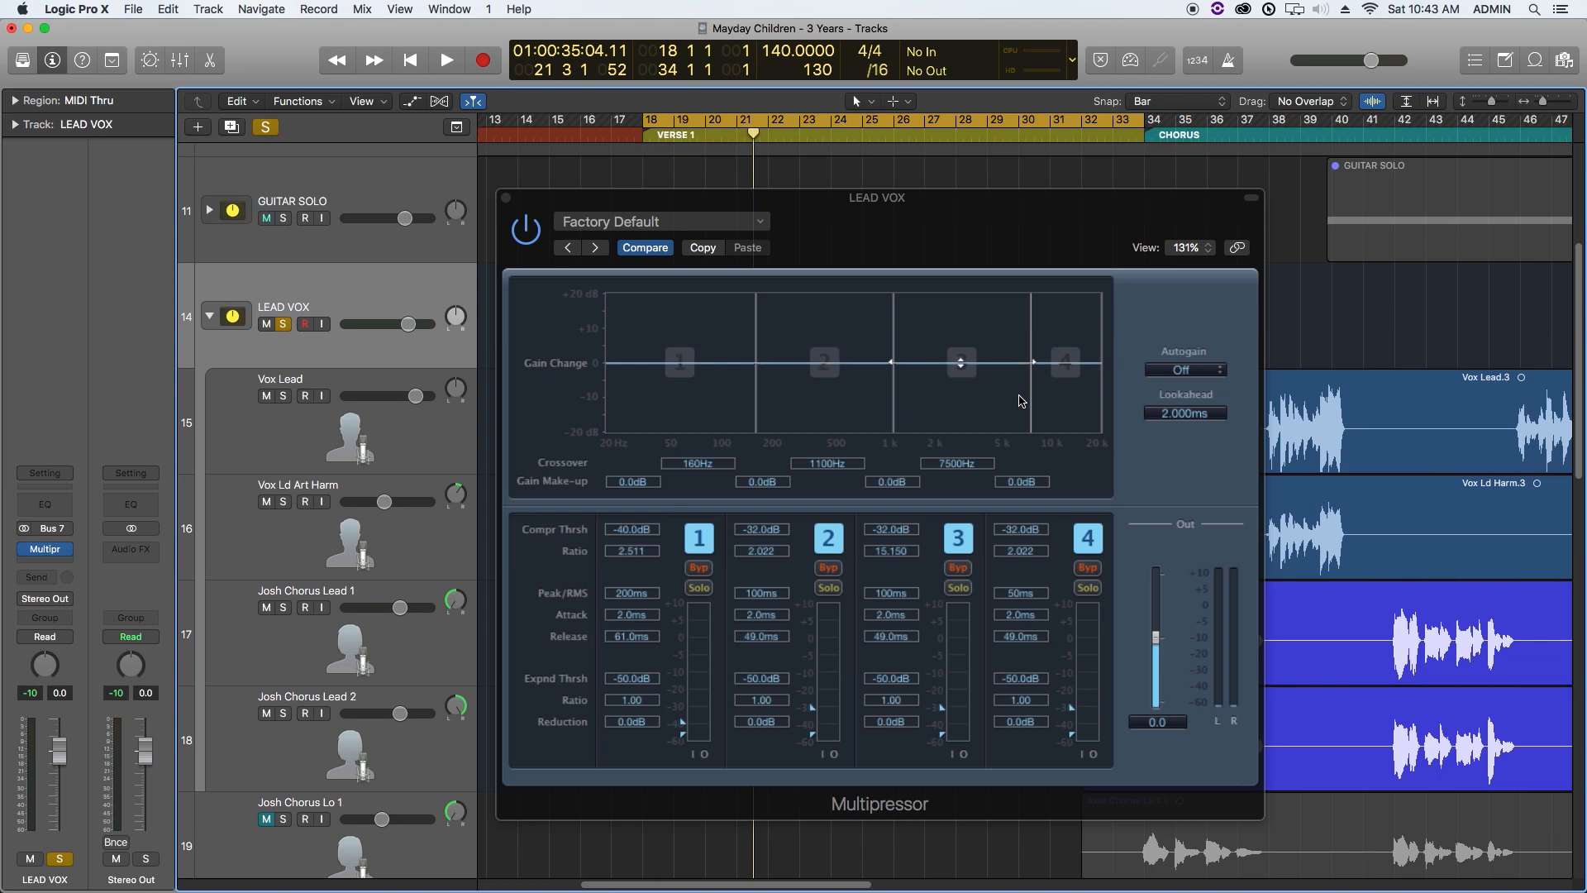
Step: Raise the Multipressor's gain make-up to 6.0 dB for band 2 and 4.0 dB for bands 3 and 4
{"action": "left_click", "coordinate": [1067, 365]}
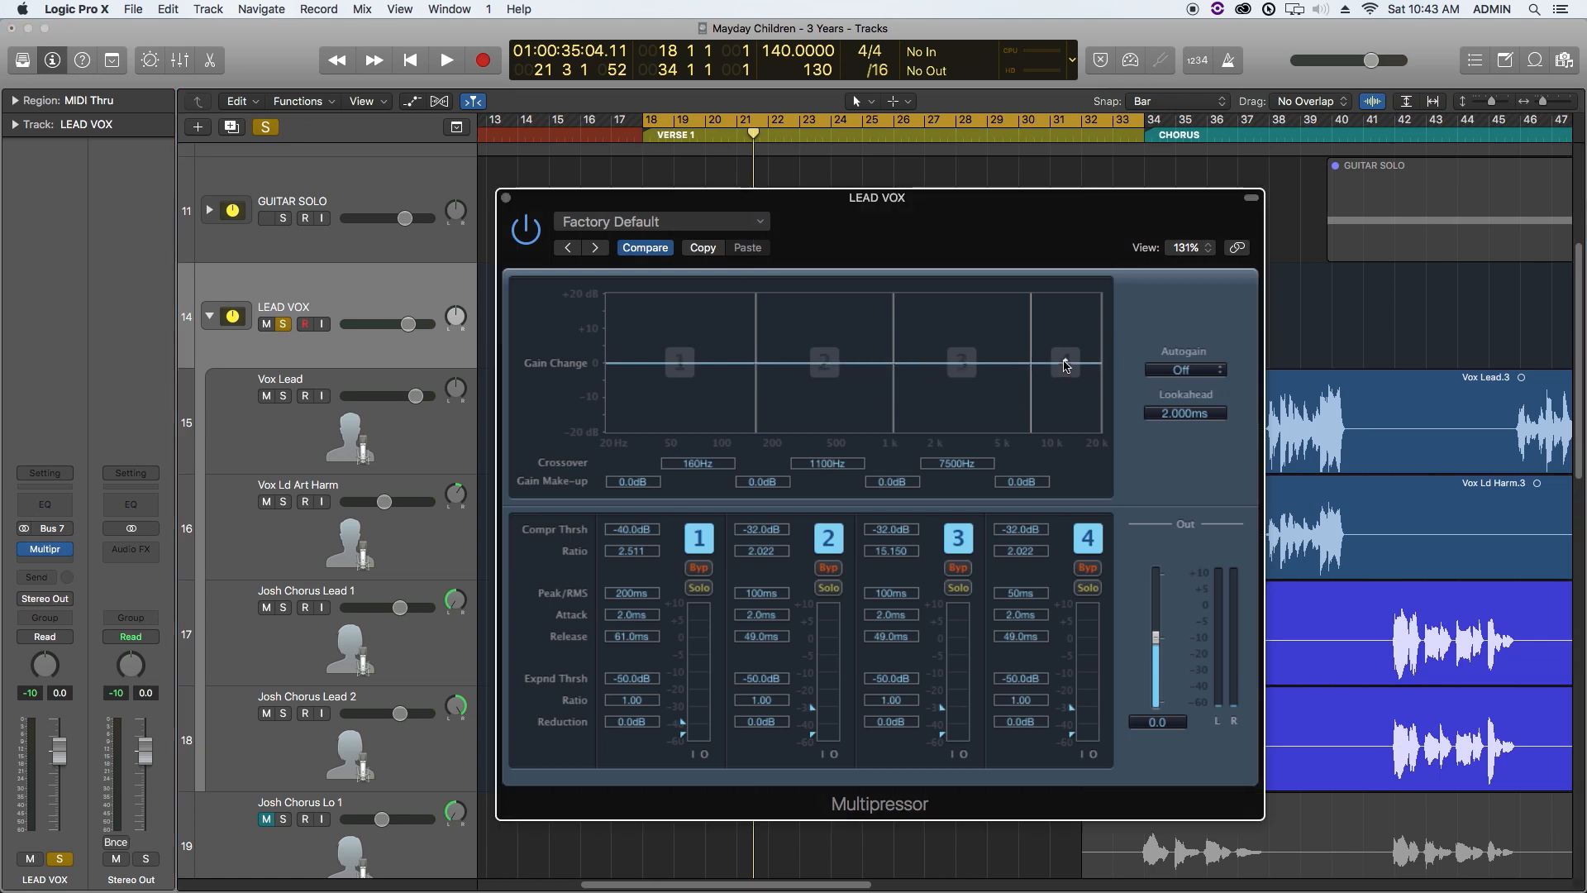
{"action": "left_click_drag", "start_coordinate": [1067, 366], "coordinate": [994, 361]}
{"action": "left_click_drag", "start_coordinate": [868, 369], "coordinate": [953, 356]}
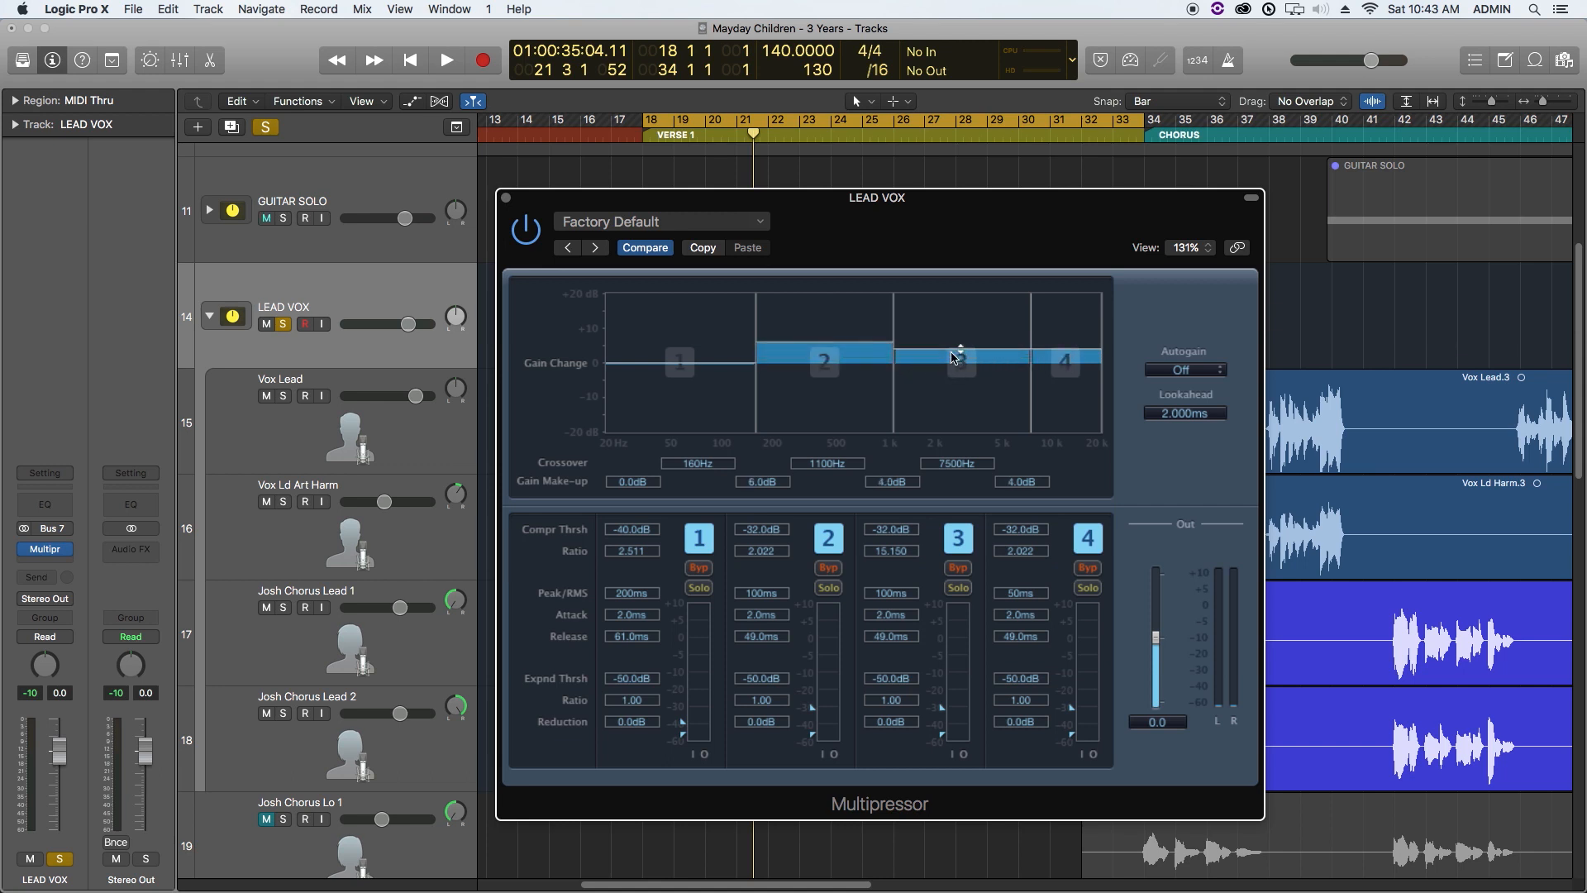
Step: Adjust the gain make-up to 6.5 dB for band 1 and 4.5 dB for band 2
{"action": "left_click_drag", "start_coordinate": [726, 364], "coordinate": [800, 364]}
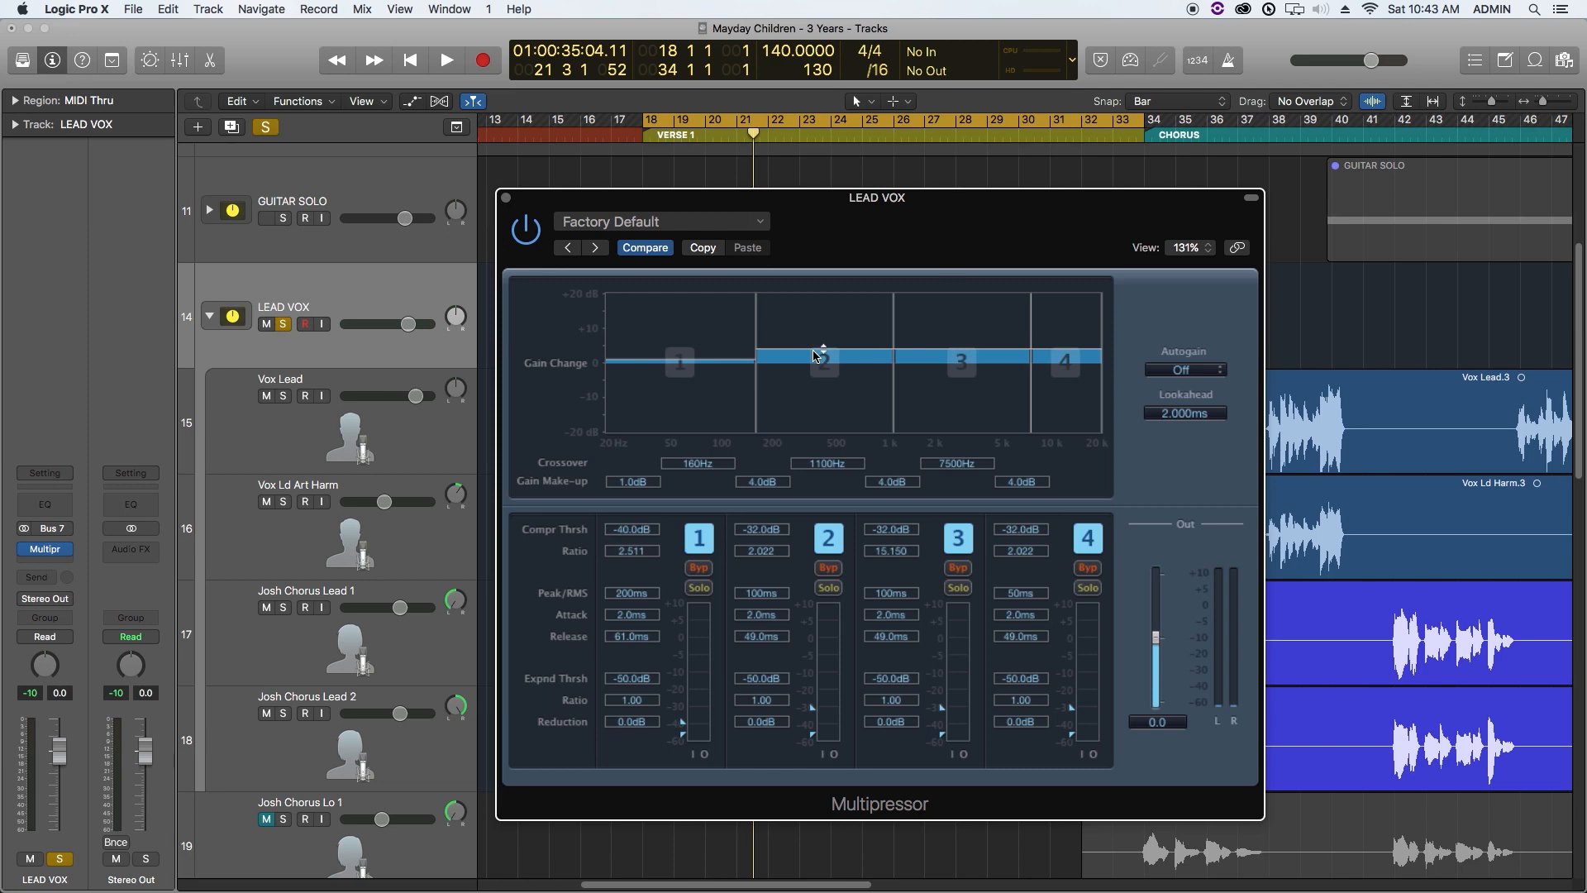
{"action": "left_click_drag", "start_coordinate": [684, 374], "coordinate": [686, 340]}
{"action": "left_click_drag", "start_coordinate": [821, 354], "coordinate": [824, 348]}
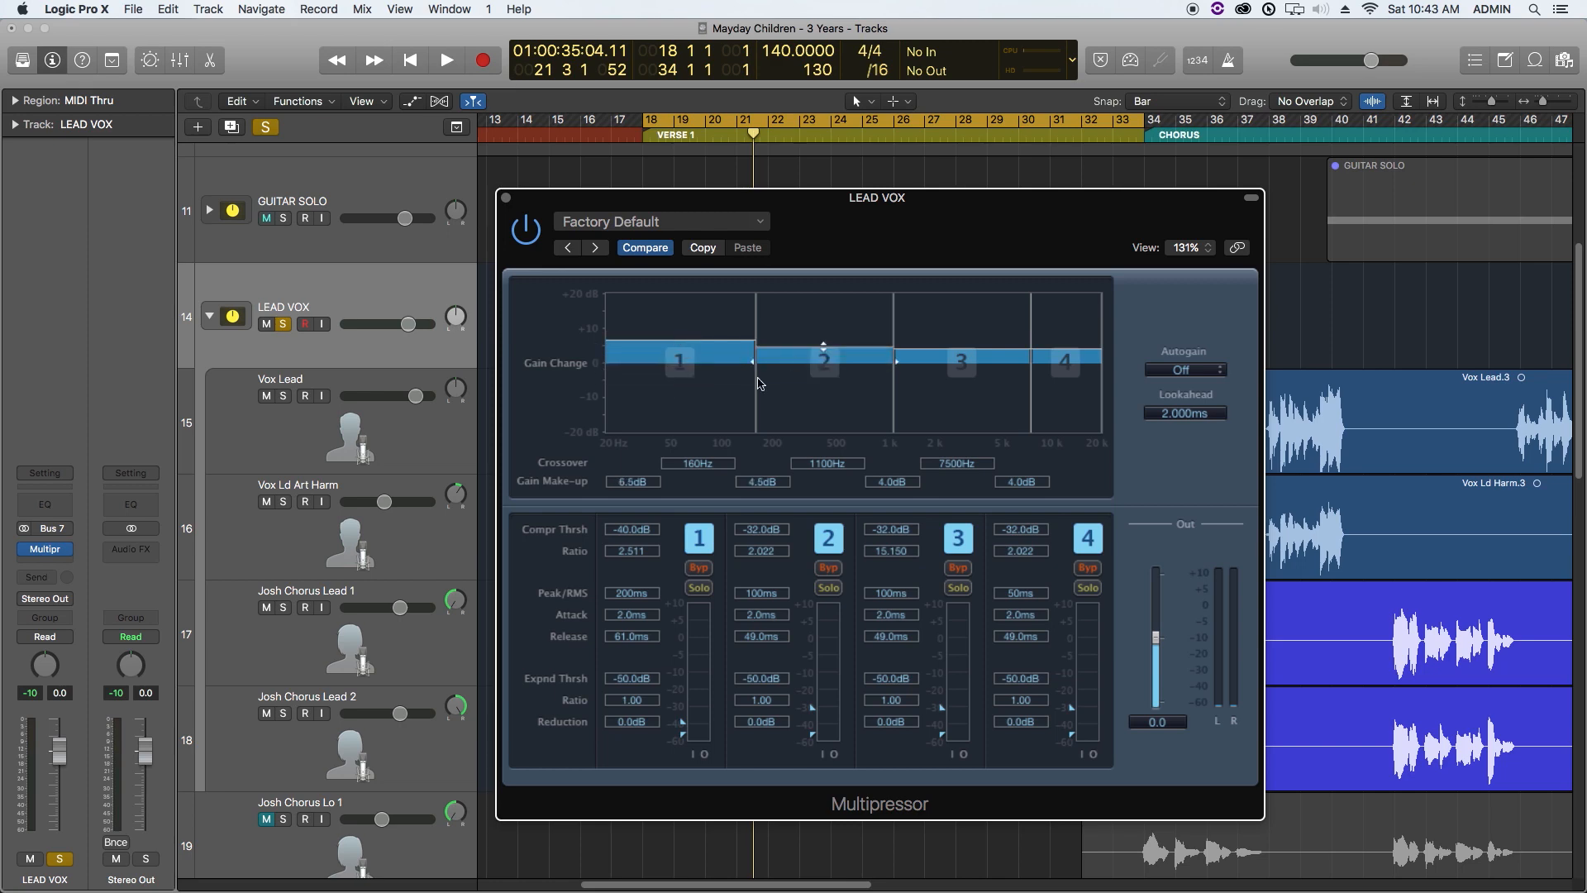
Step: Set the Multipressor's gain make-up to 2.0 dB for band 1, 6.0 dB for band 2 and 5.5 dB for band 3
{"action": "double_click", "coordinate": [632, 482]}
{"action": "type", "text": "2"}
{"action": "key", "text": "Return"}
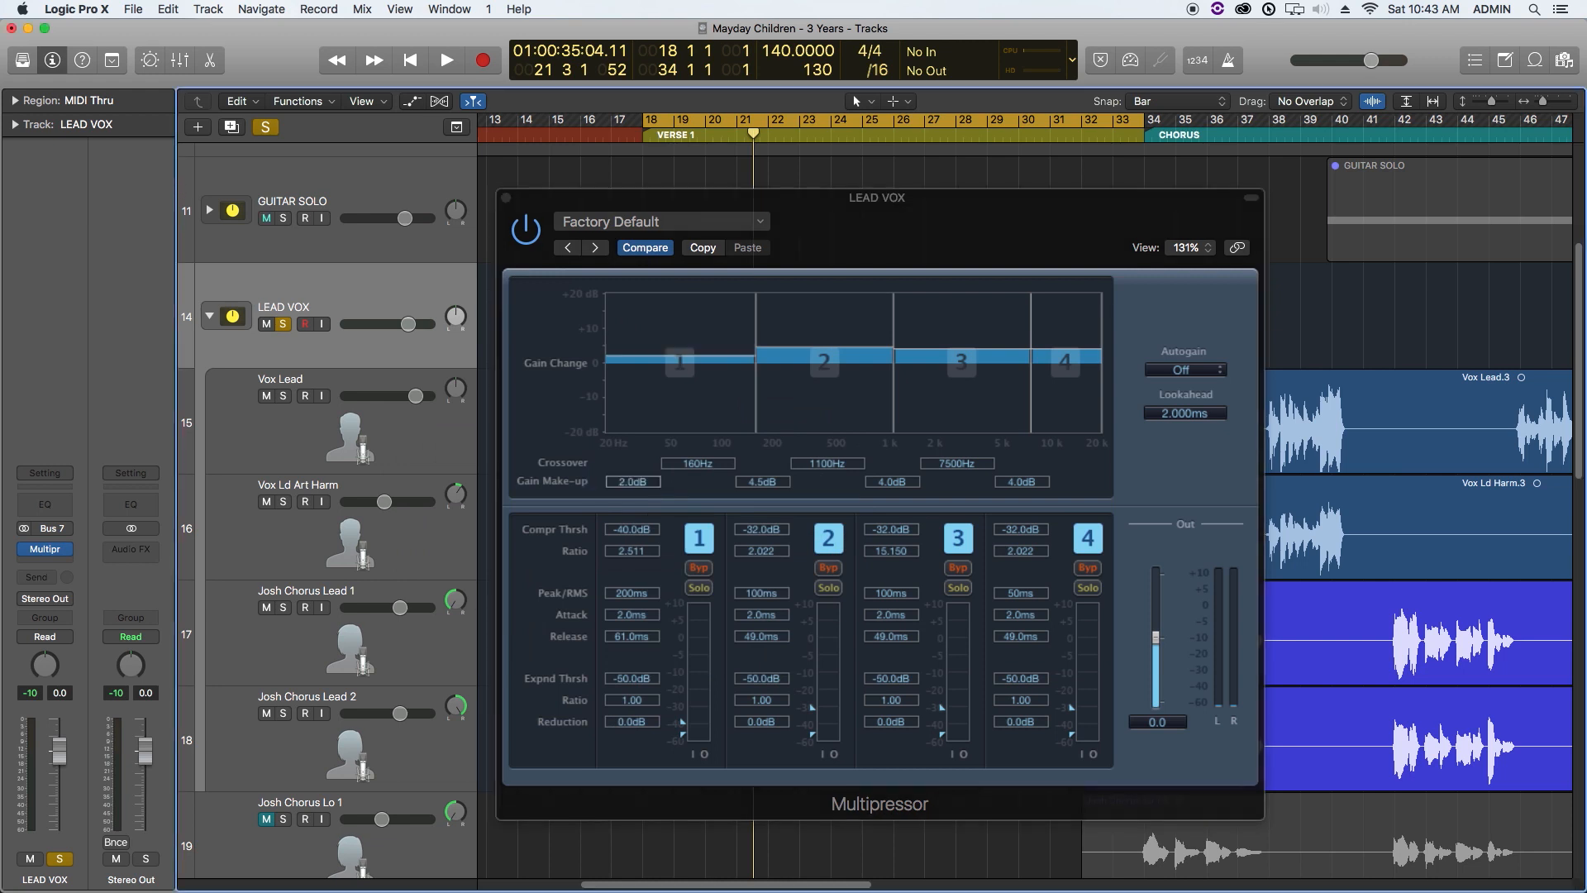
{"action": "double_click", "coordinate": [768, 485]}
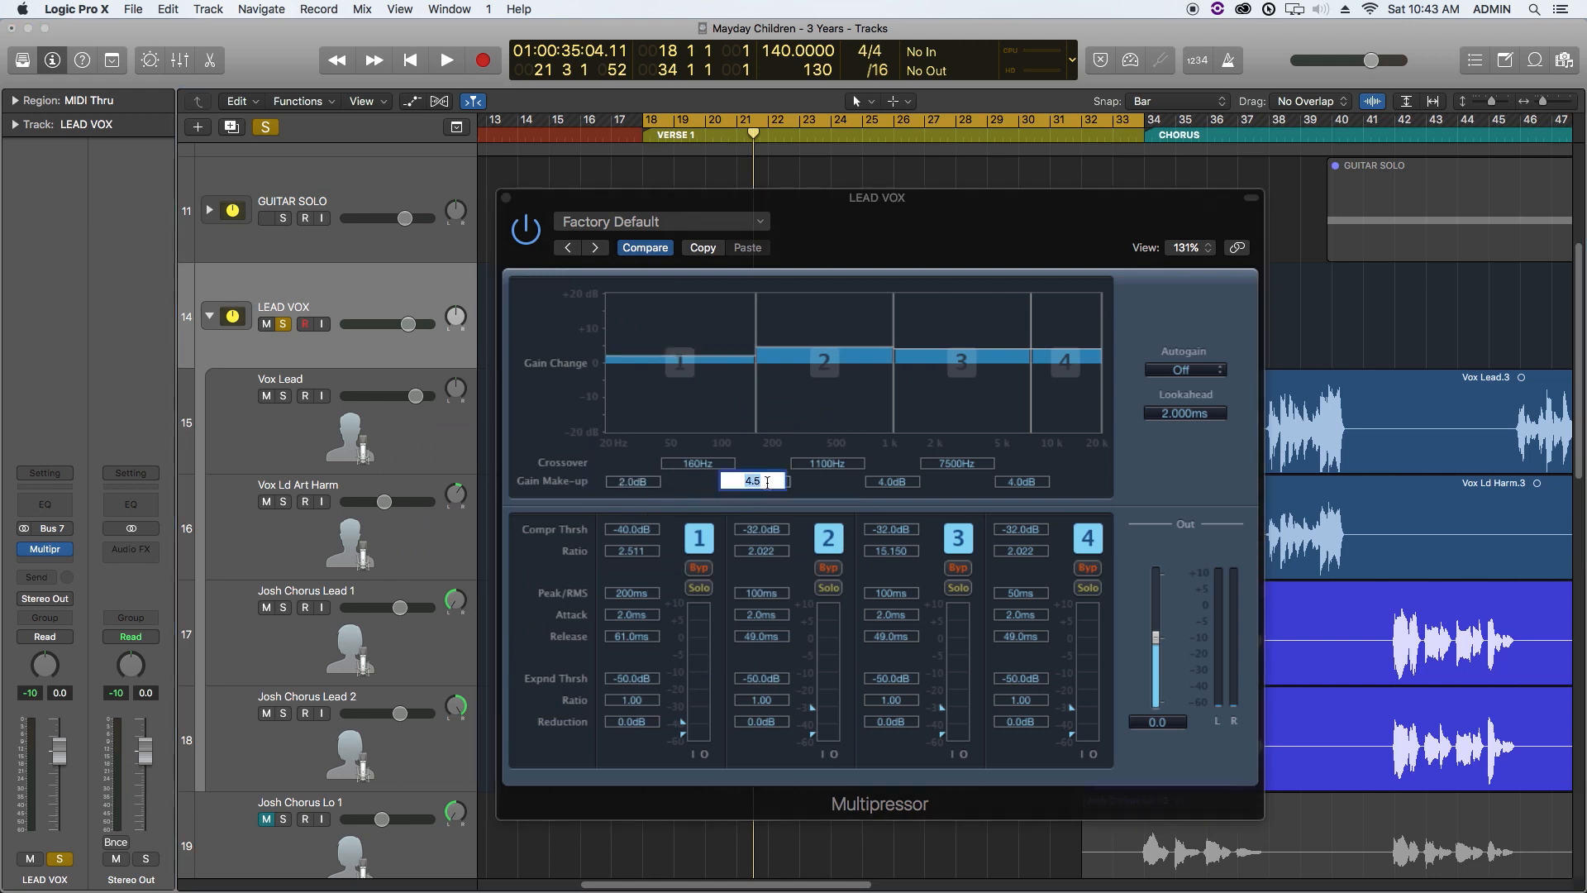
{"action": "type", "text": "6"}
{"action": "key", "text": "Return"}
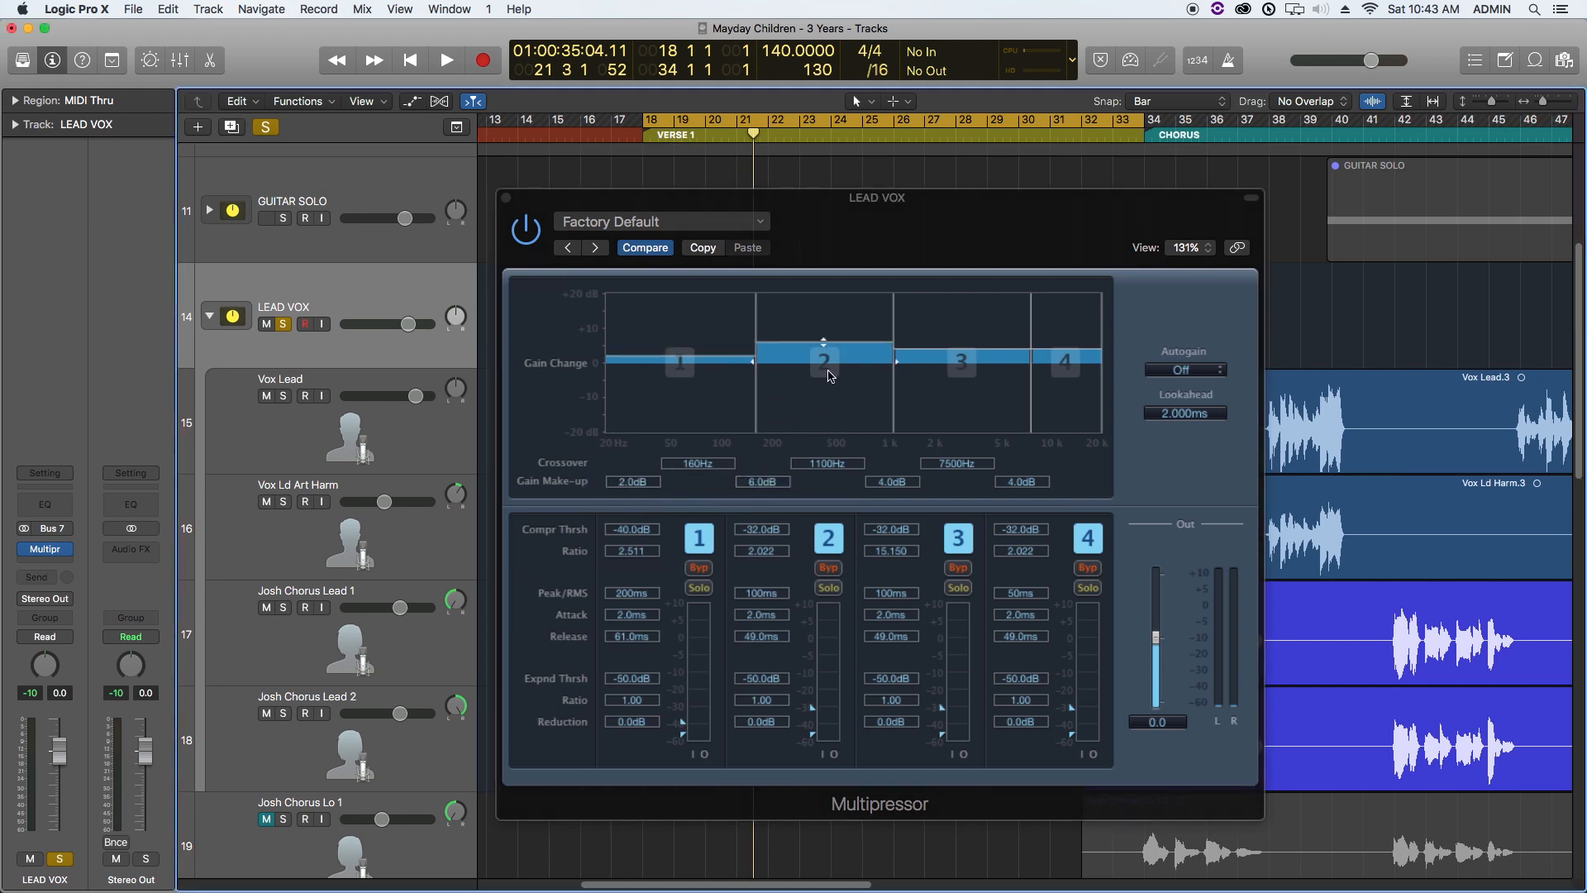
{"action": "double_click", "coordinate": [896, 481]}
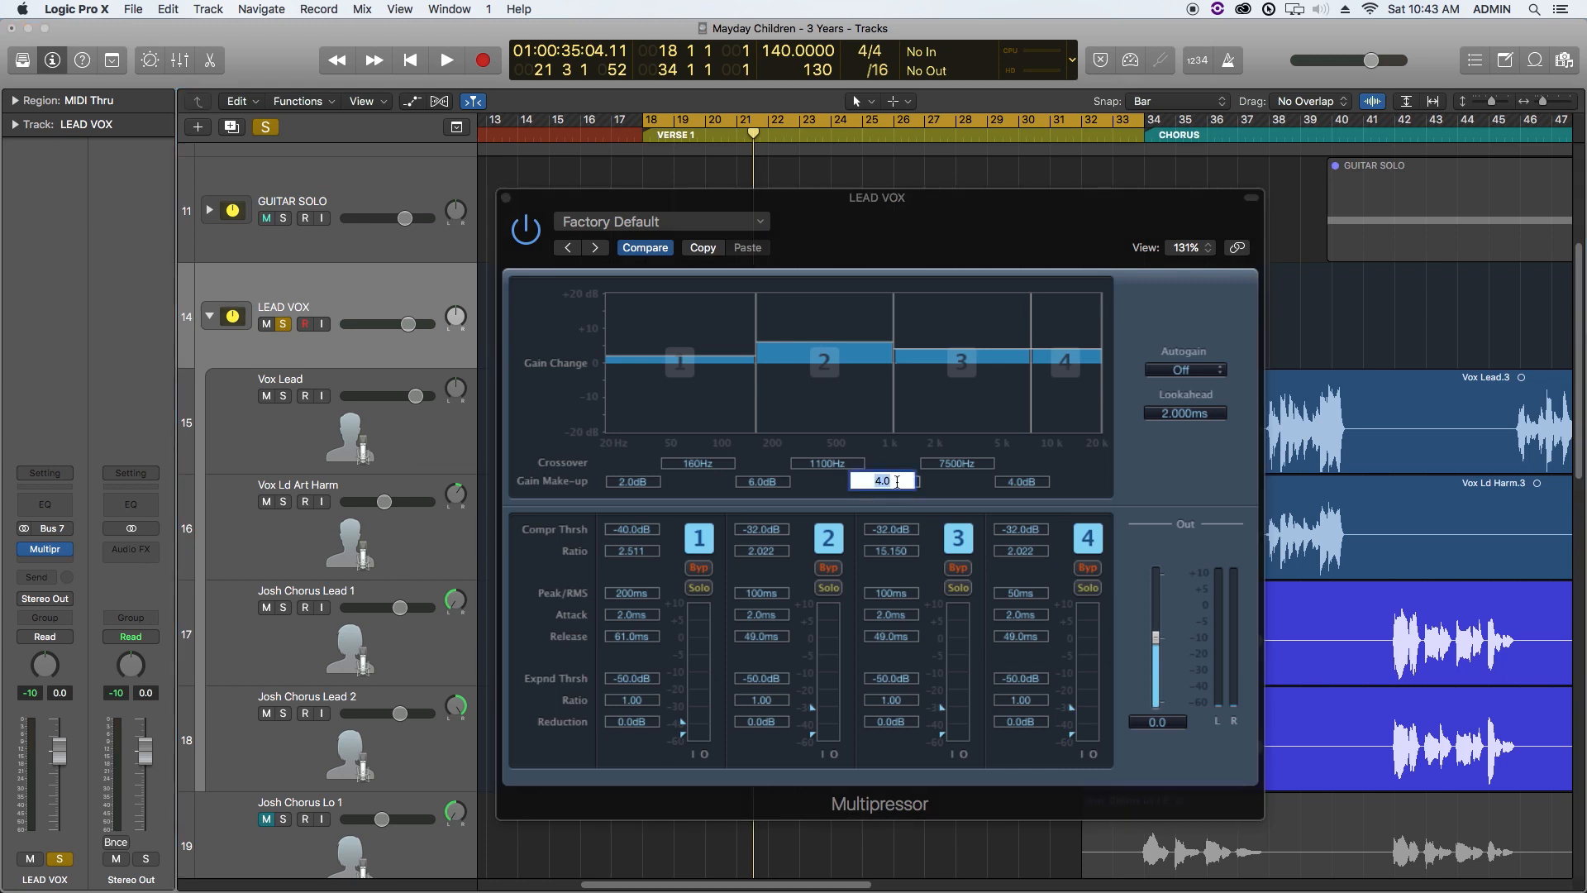
{"action": "type", "text": "5.5"}
{"action": "key", "text": "Return"}
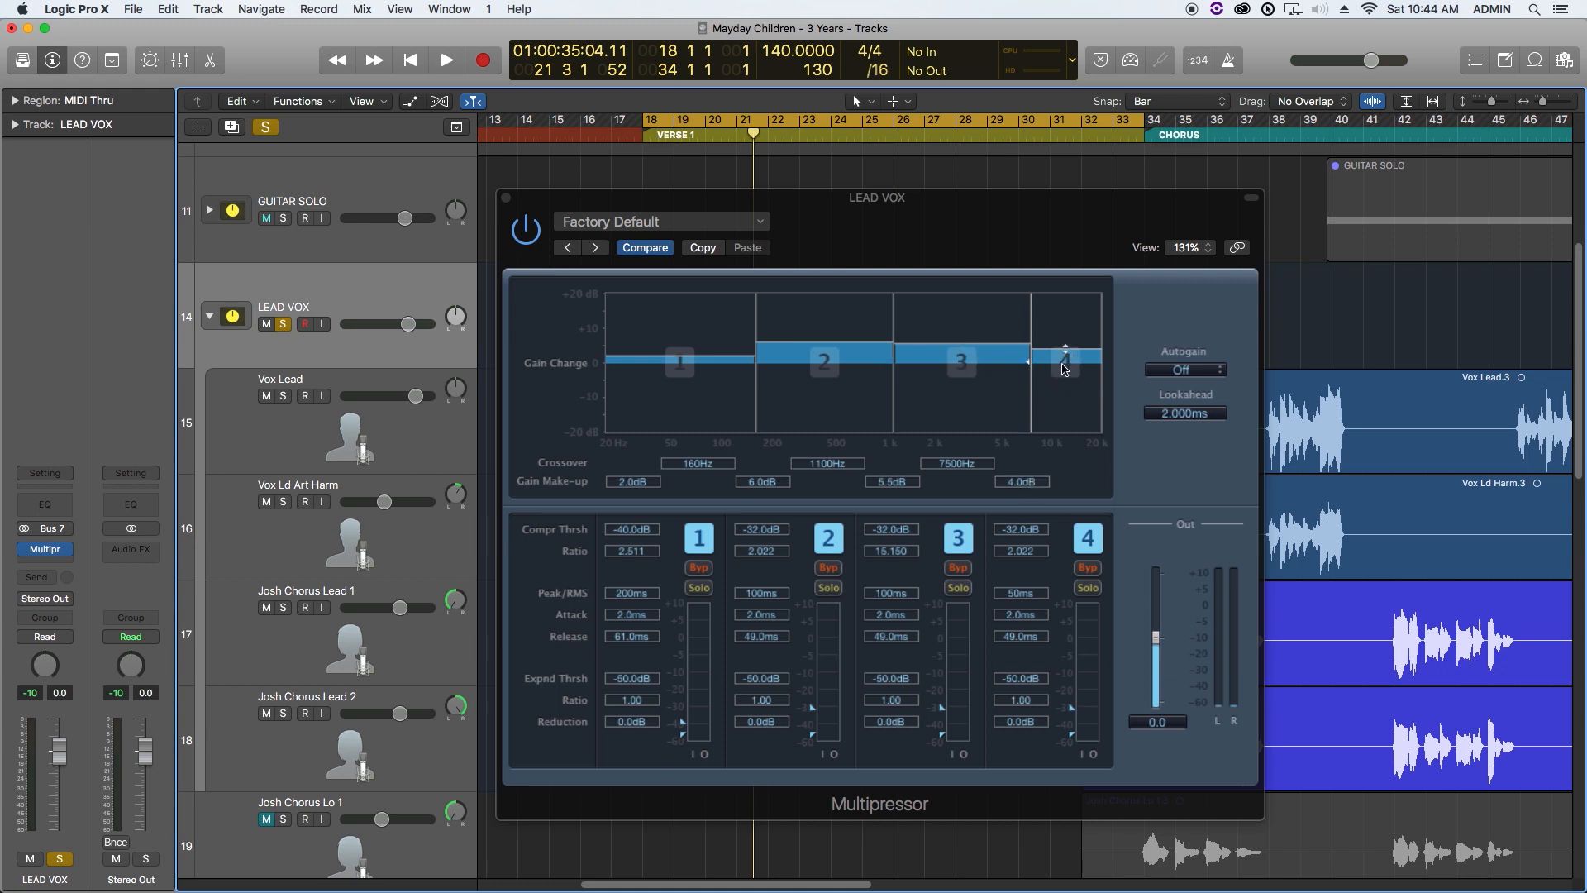
Step: Play the cycled Verse 1 and compare the soloed lead vocals with the Multipressor bypassed and enabled
{"action": "key", "text": "space"}
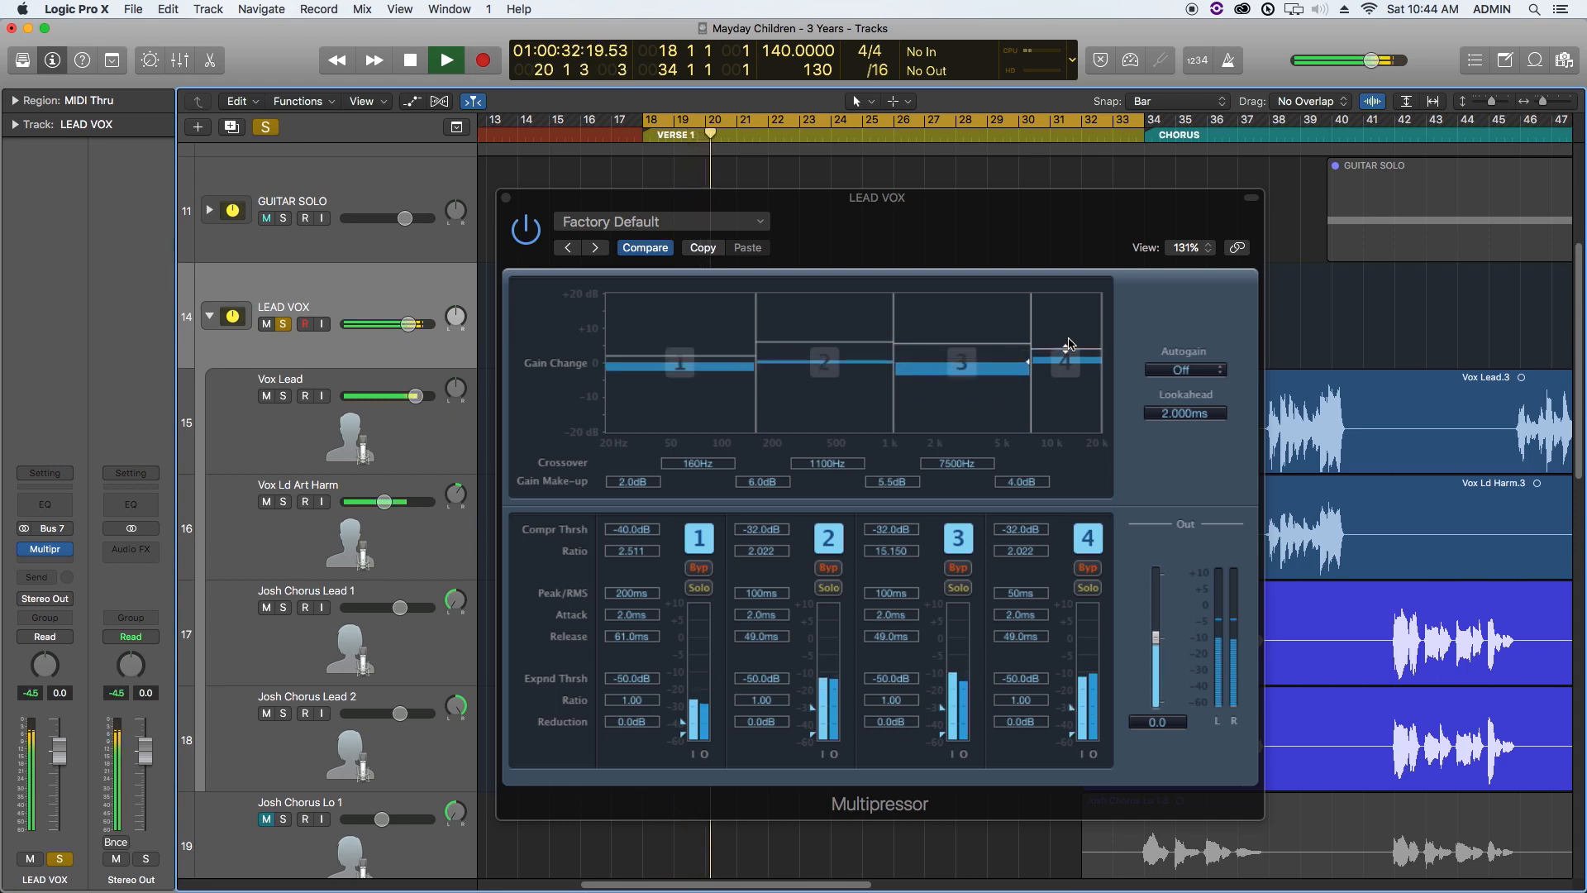
{"action": "key", "text": "space"}
{"action": "left_click", "coordinate": [535, 234]}
{"action": "key", "text": "space"}
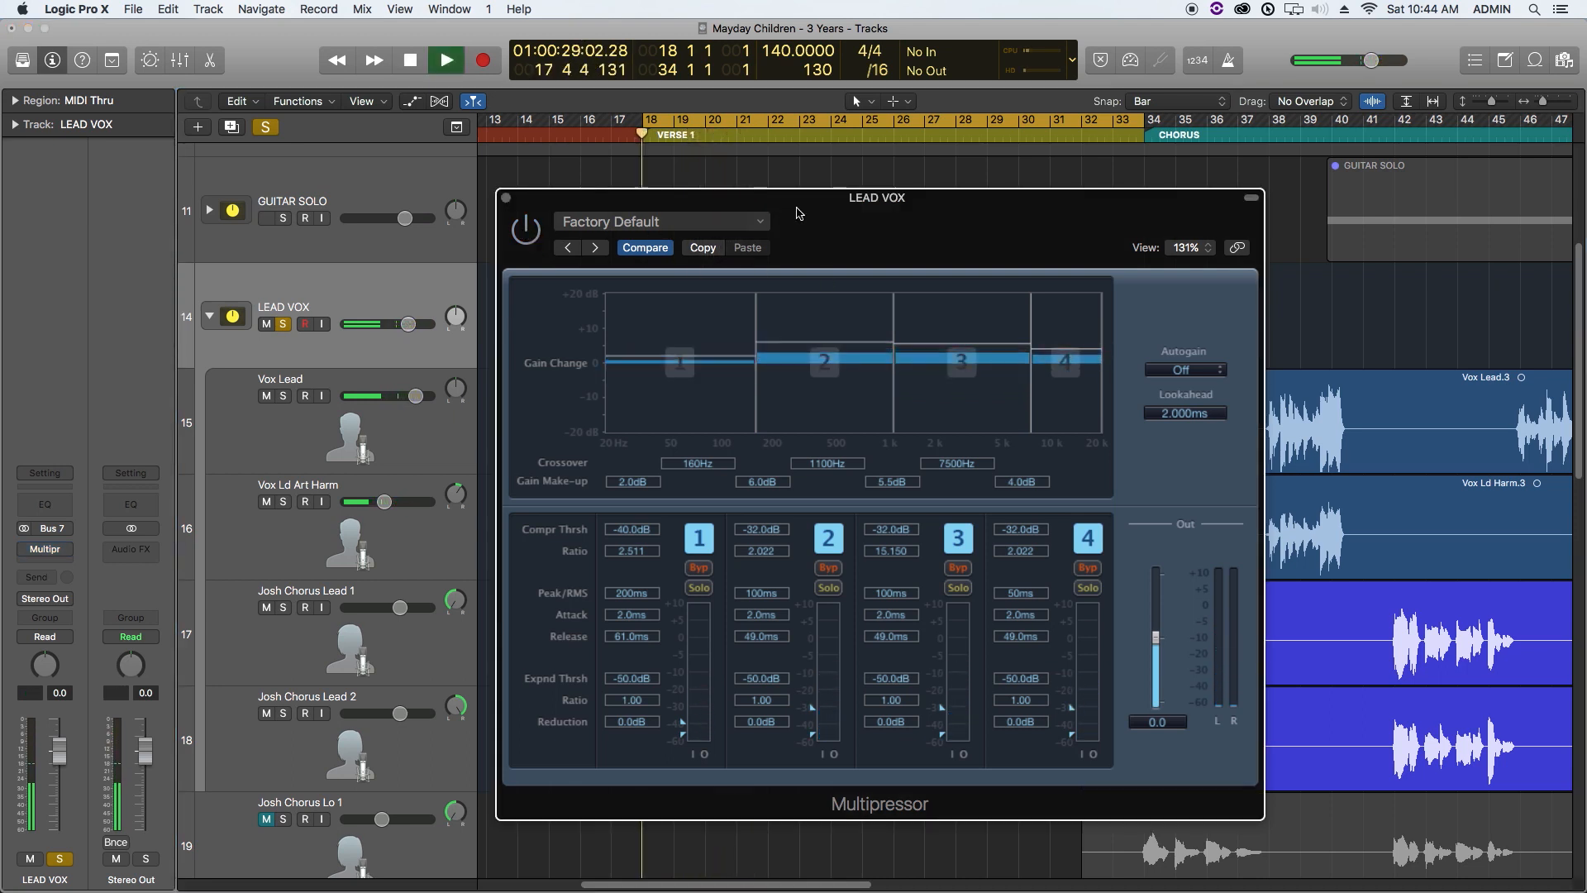
{"action": "left_click", "coordinate": [527, 232]}
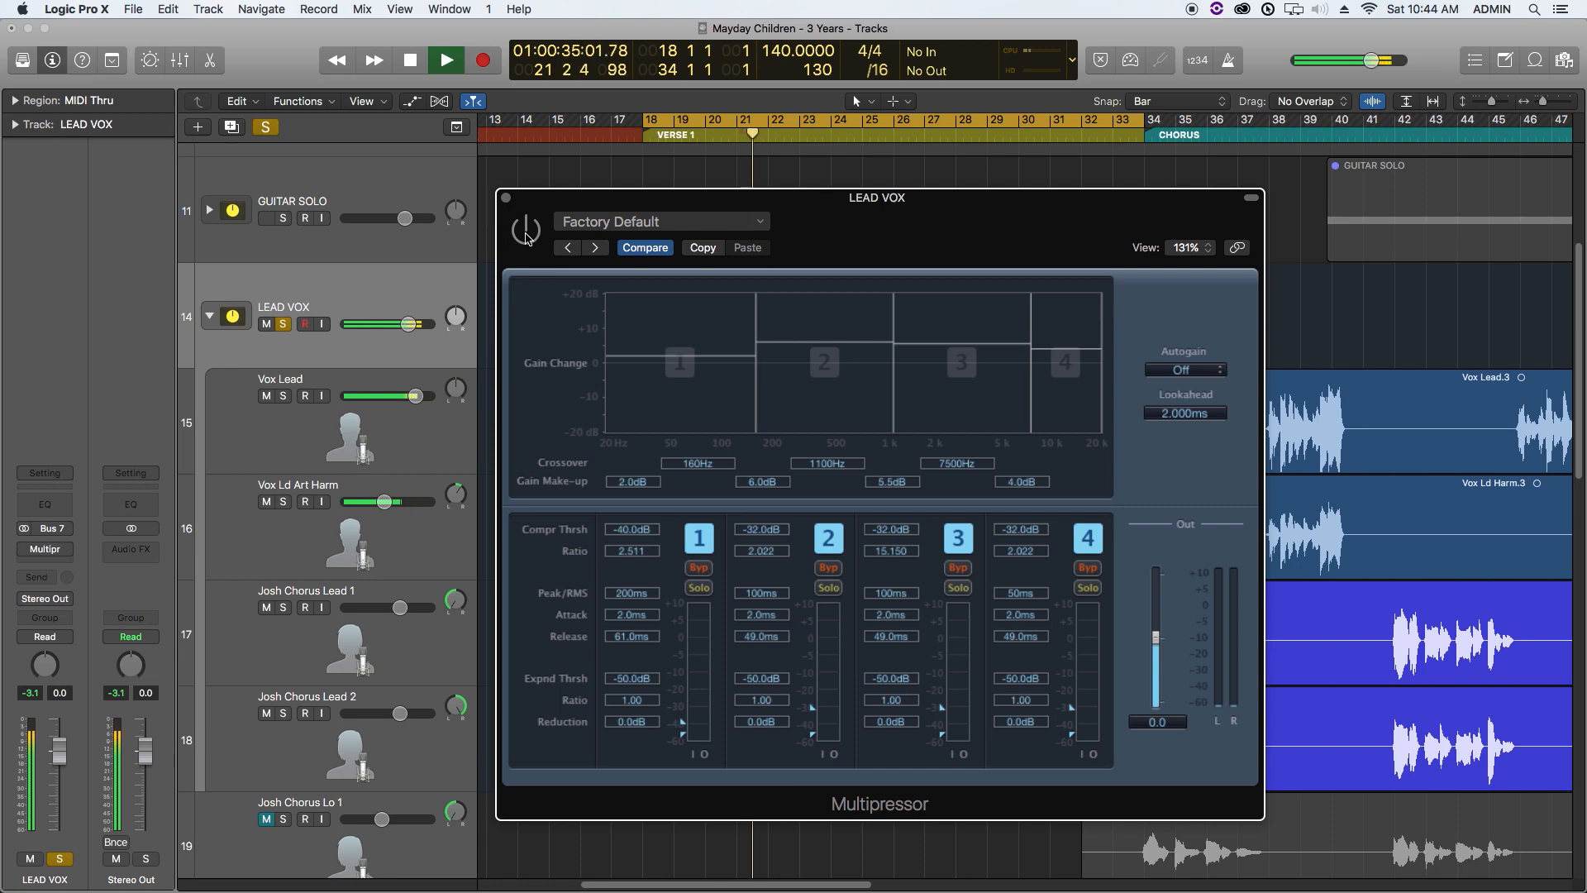
{"action": "left_click", "coordinate": [526, 233]}
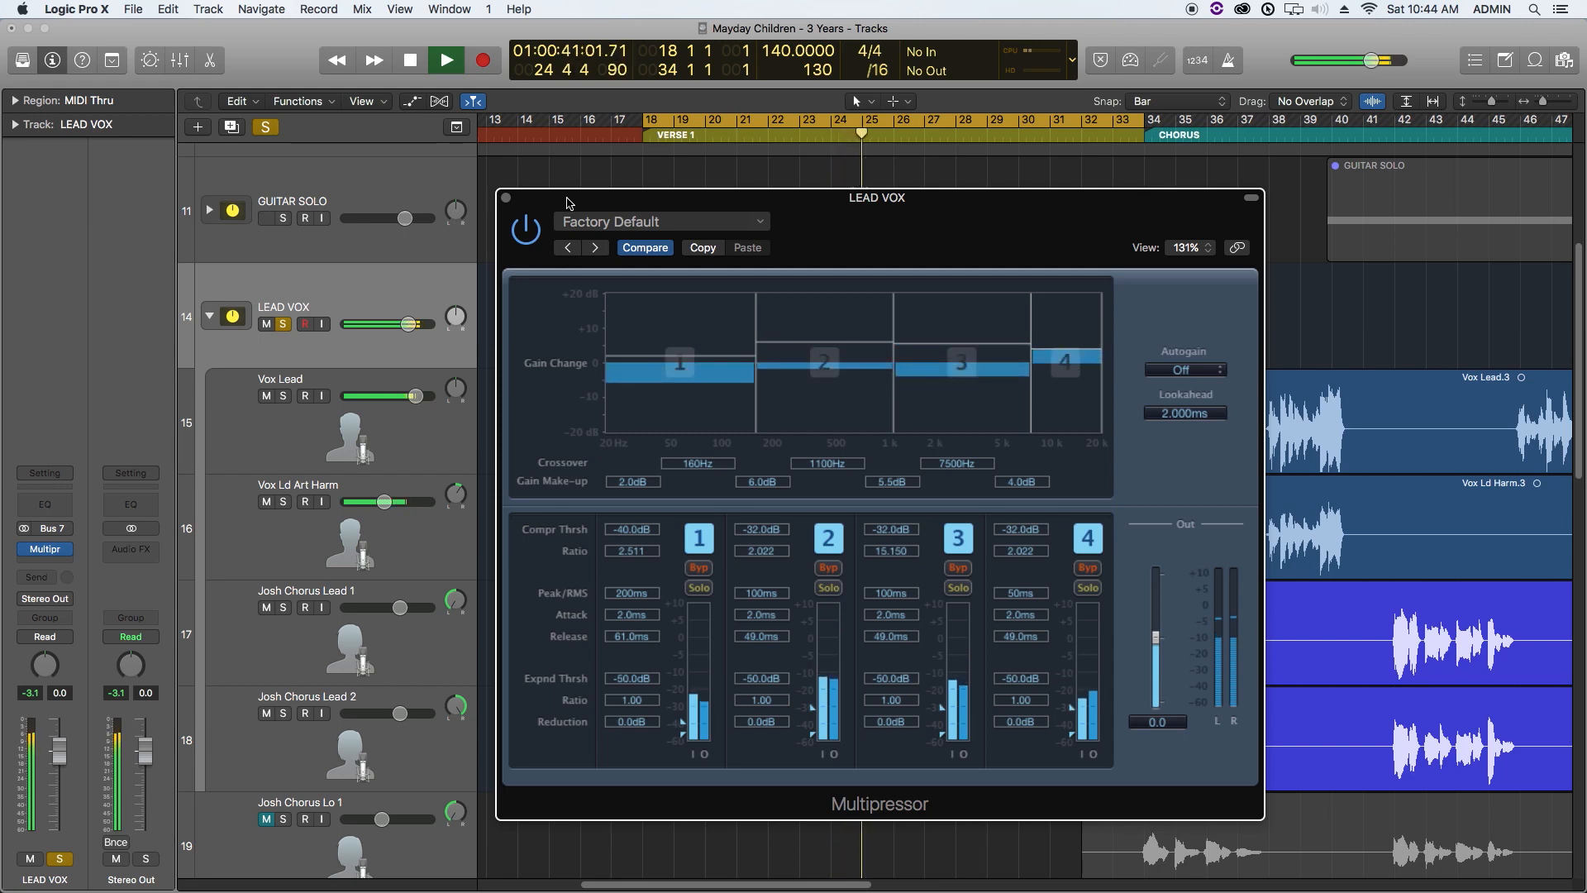
{"action": "key", "text": "space"}
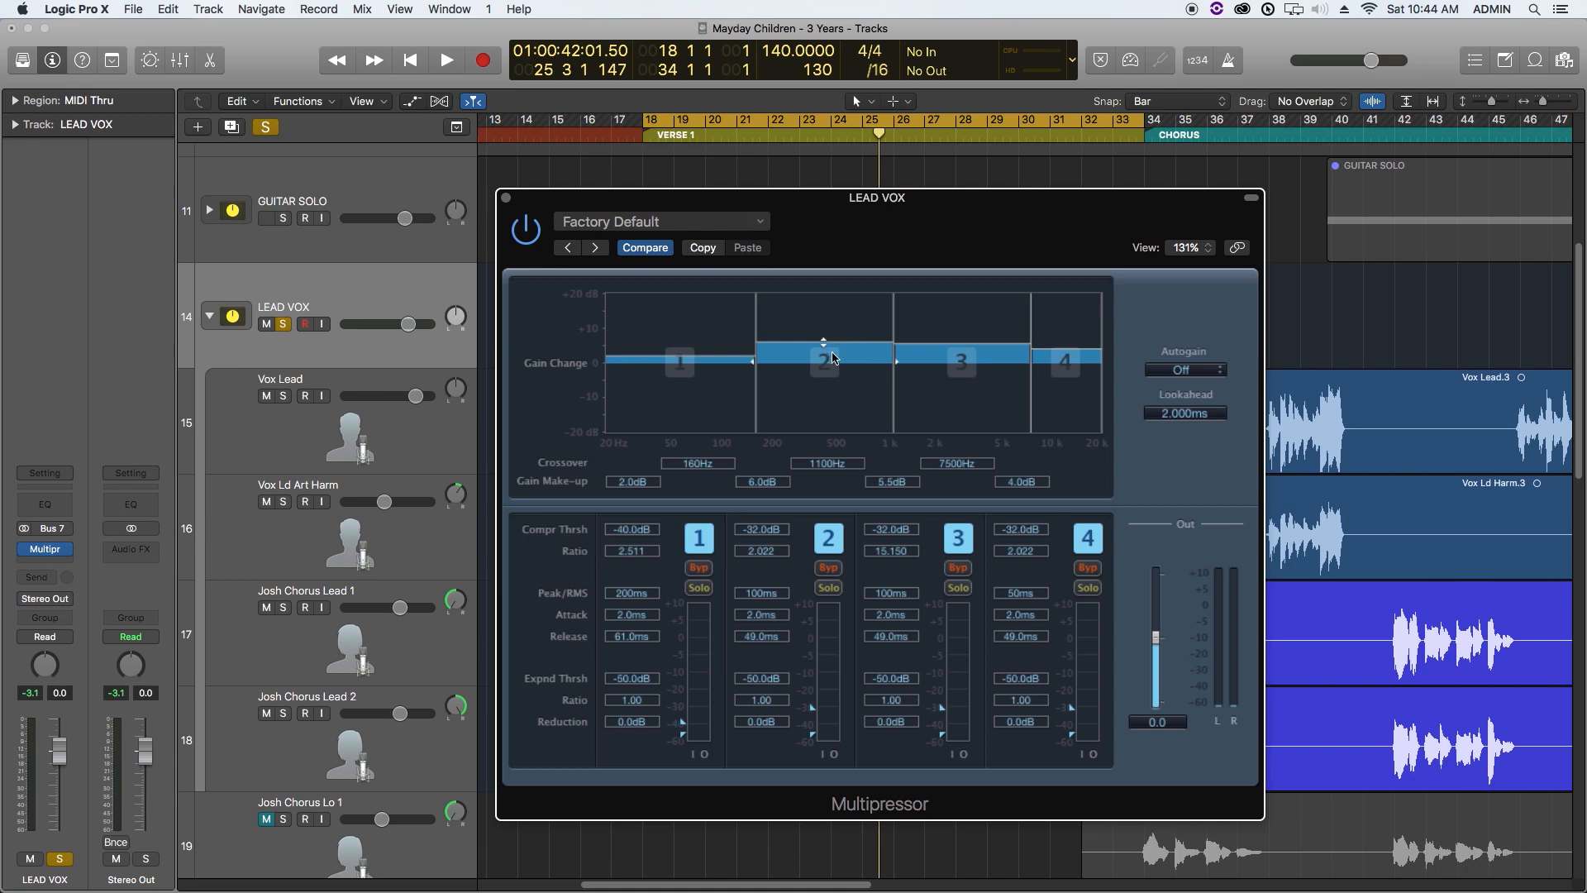
Step: Move the cycle range to the Chorus, bars 34 to 50, and play it with the Multipressor enabled and bypassed, leaving it enabled
{"action": "left_click_drag", "start_coordinate": [826, 127], "coordinate": [1314, 92]}
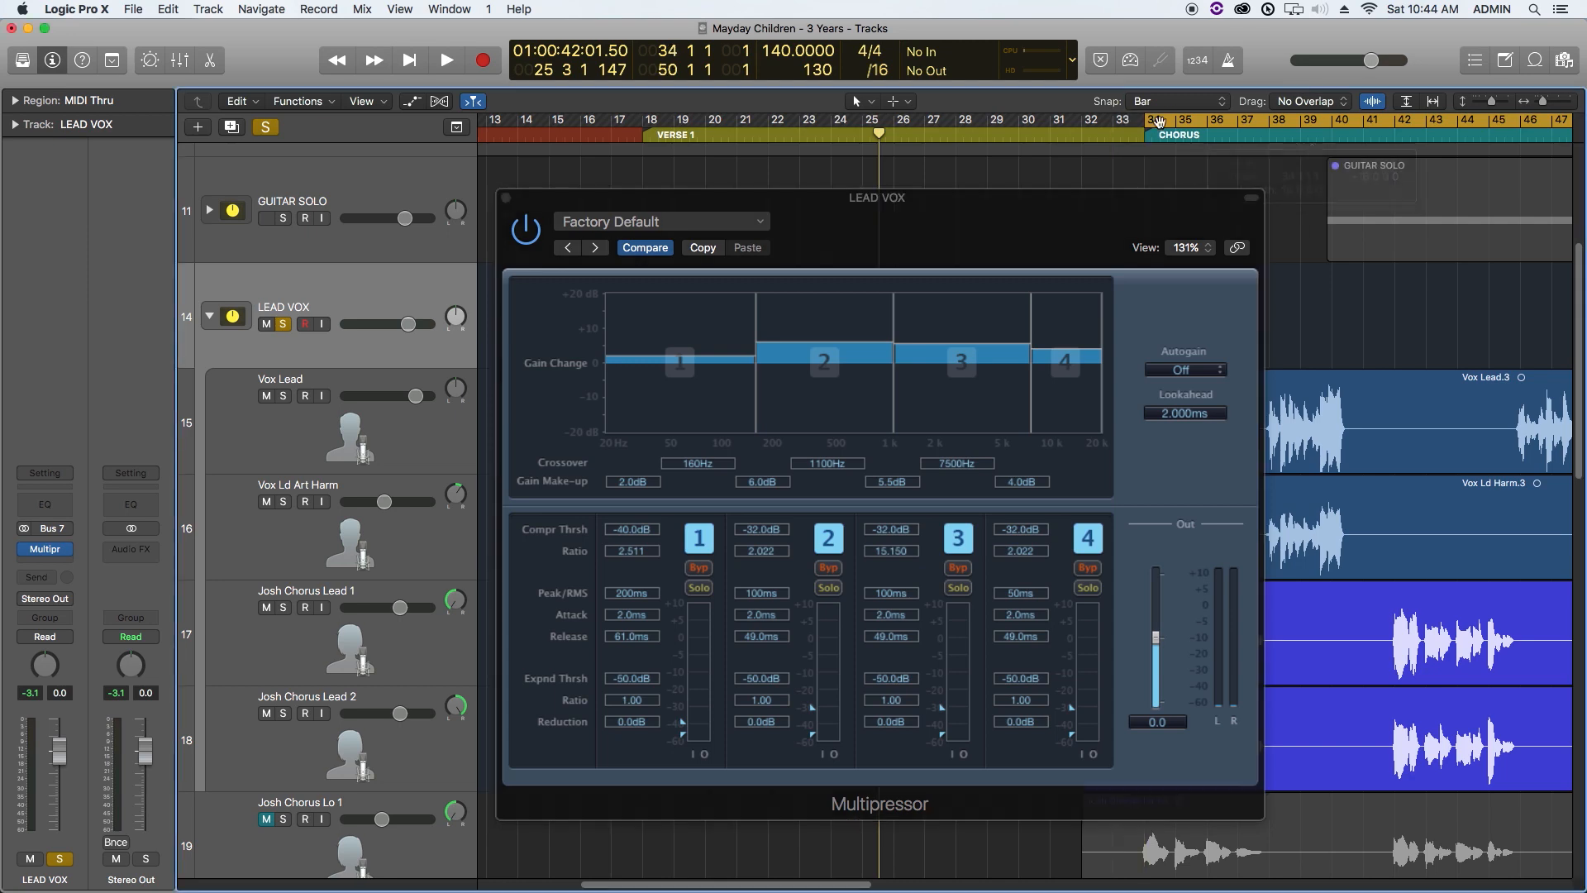
{"action": "key", "text": "space"}
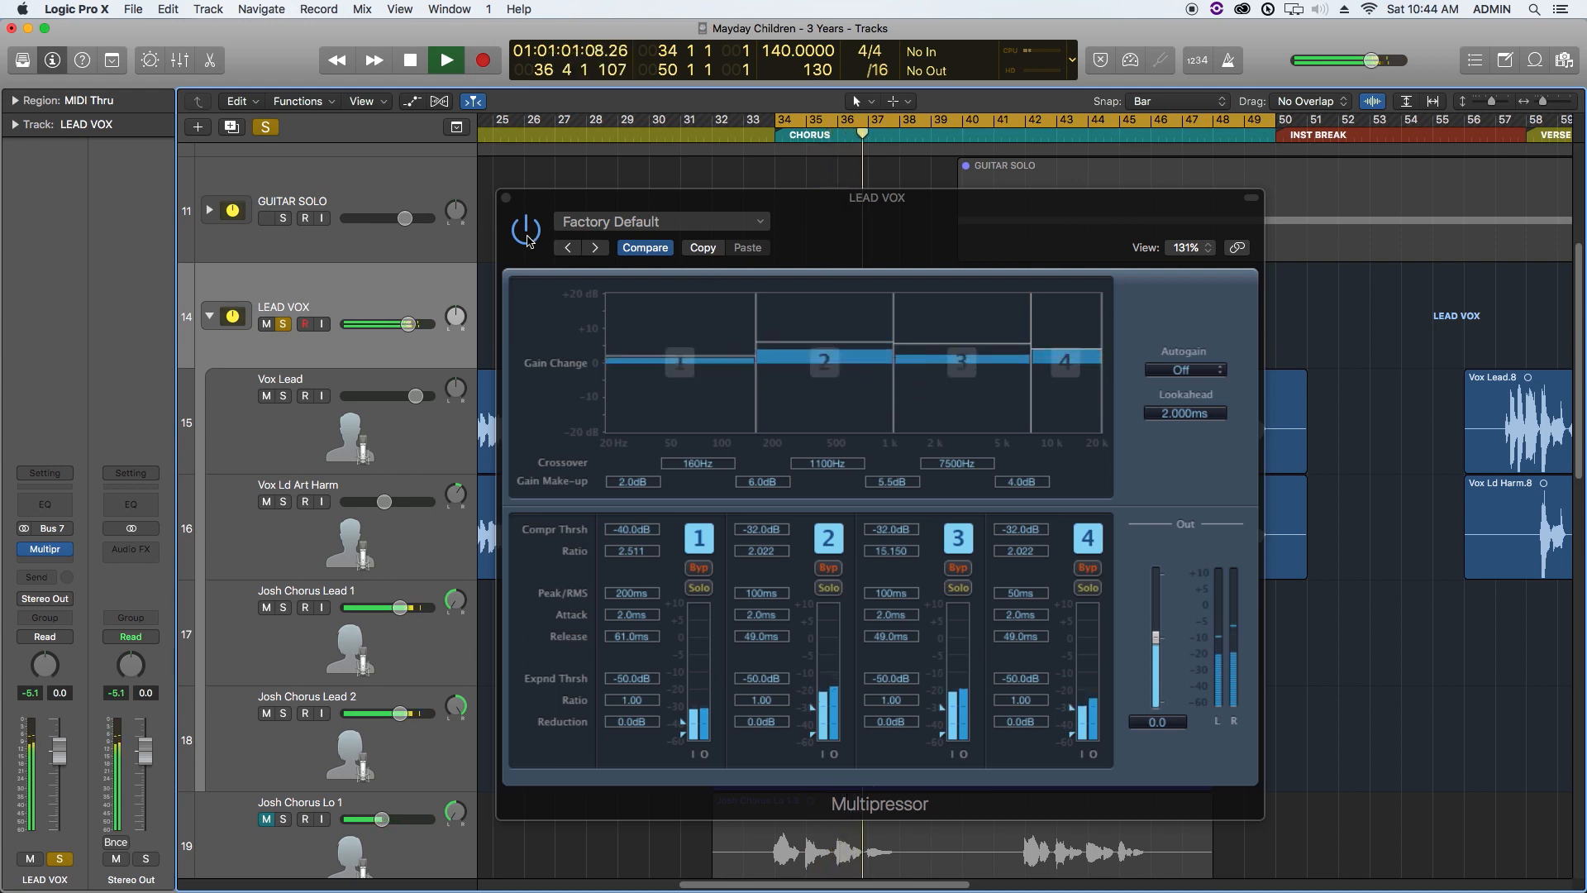
{"action": "left_click", "coordinate": [803, 205]}
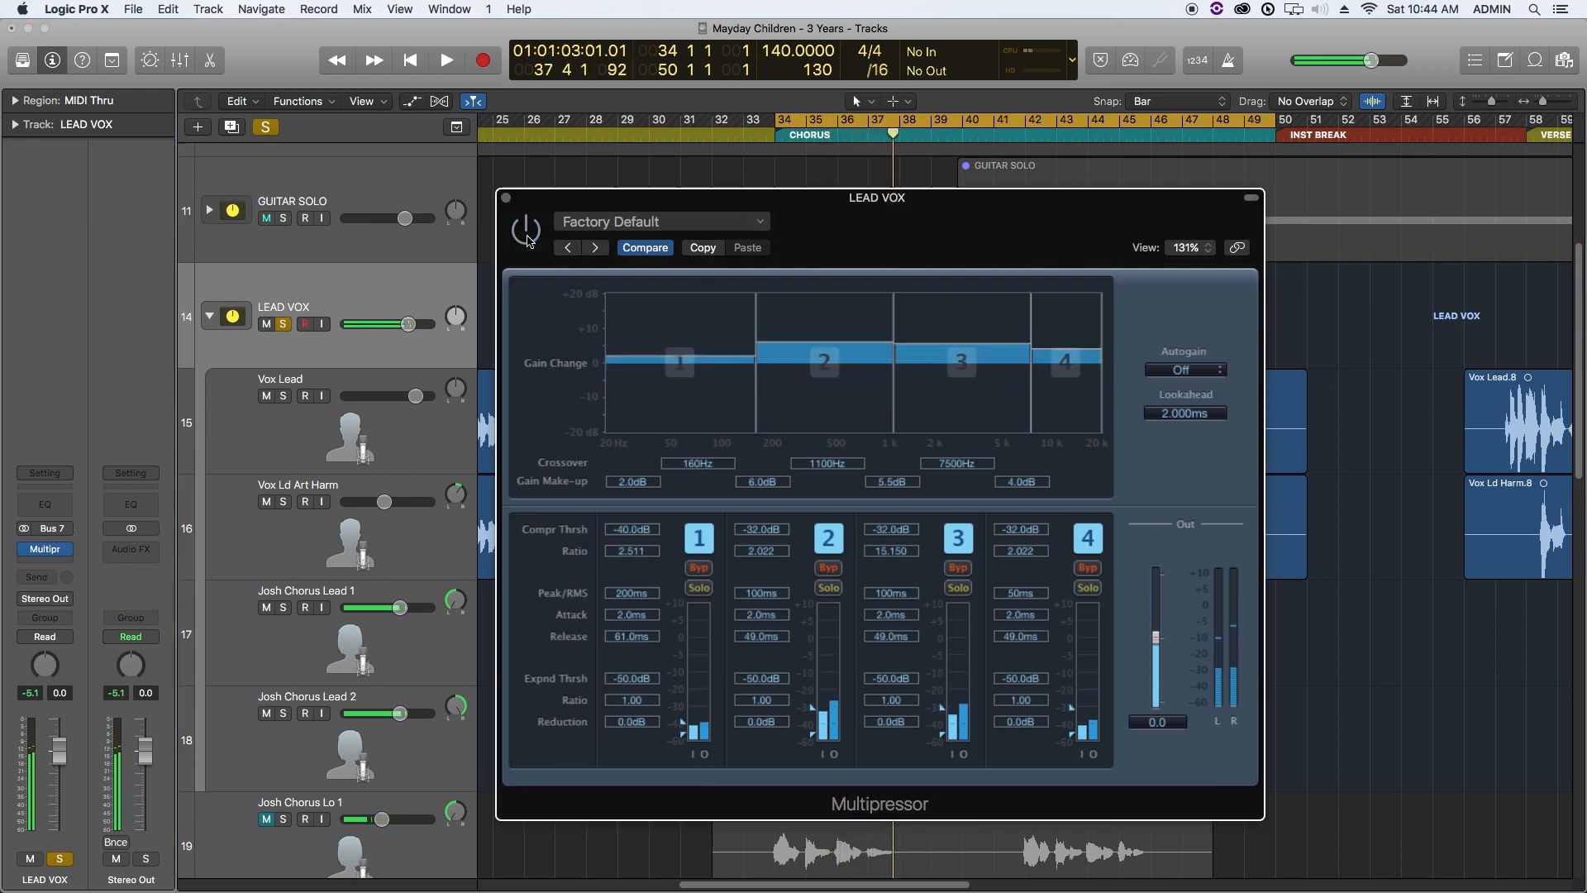
{"action": "key", "text": "space"}
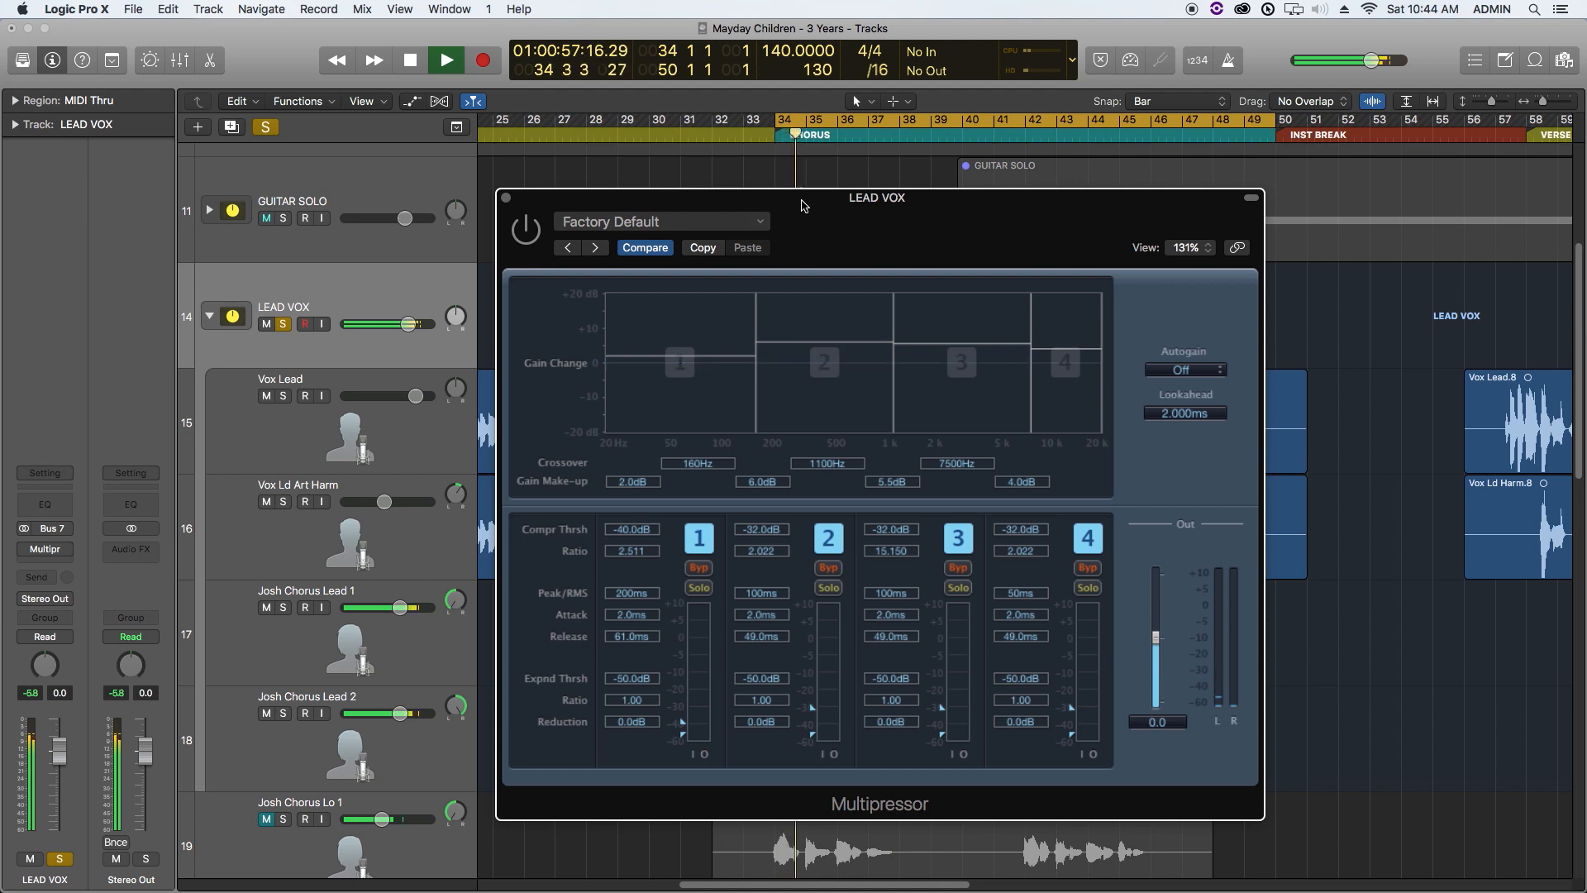
{"action": "key", "text": "space"}
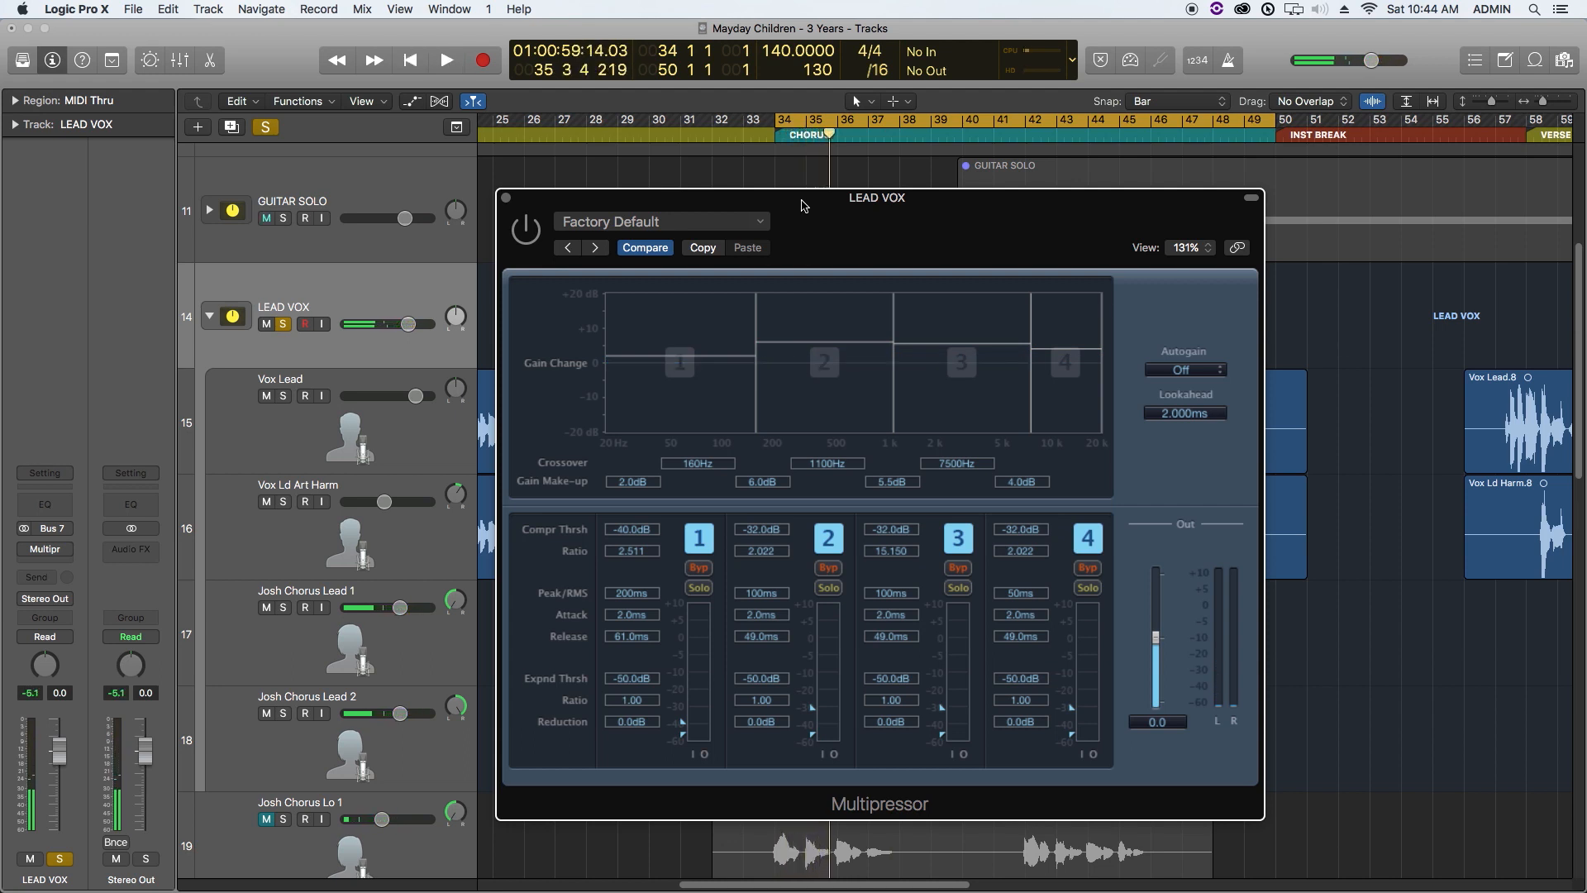
{"action": "left_click", "coordinate": [526, 232]}
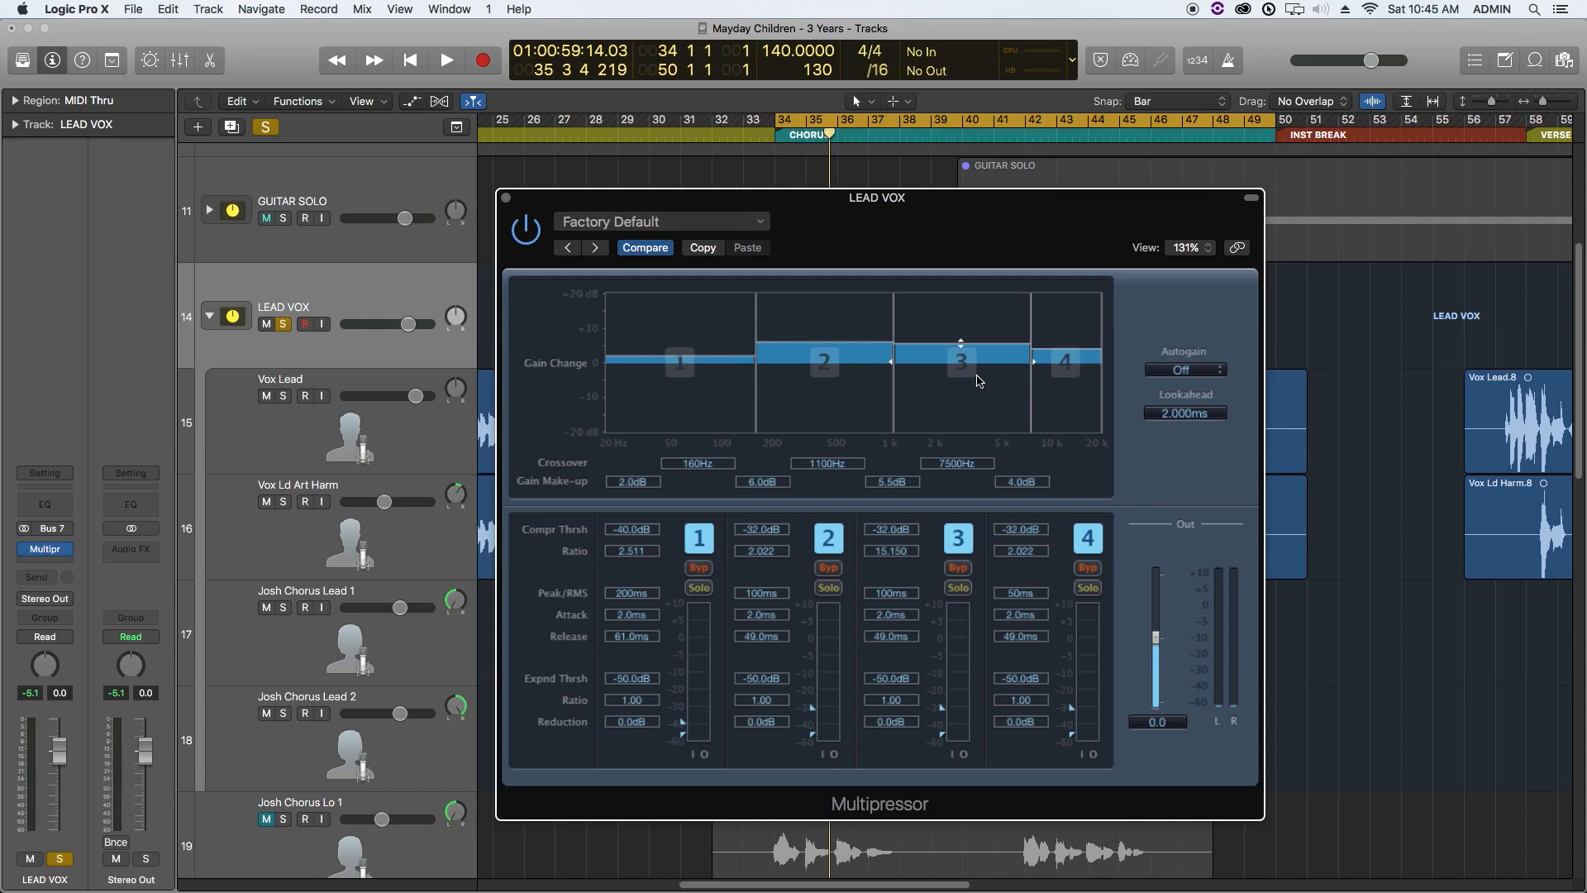
{"action": "key", "text": "space"}
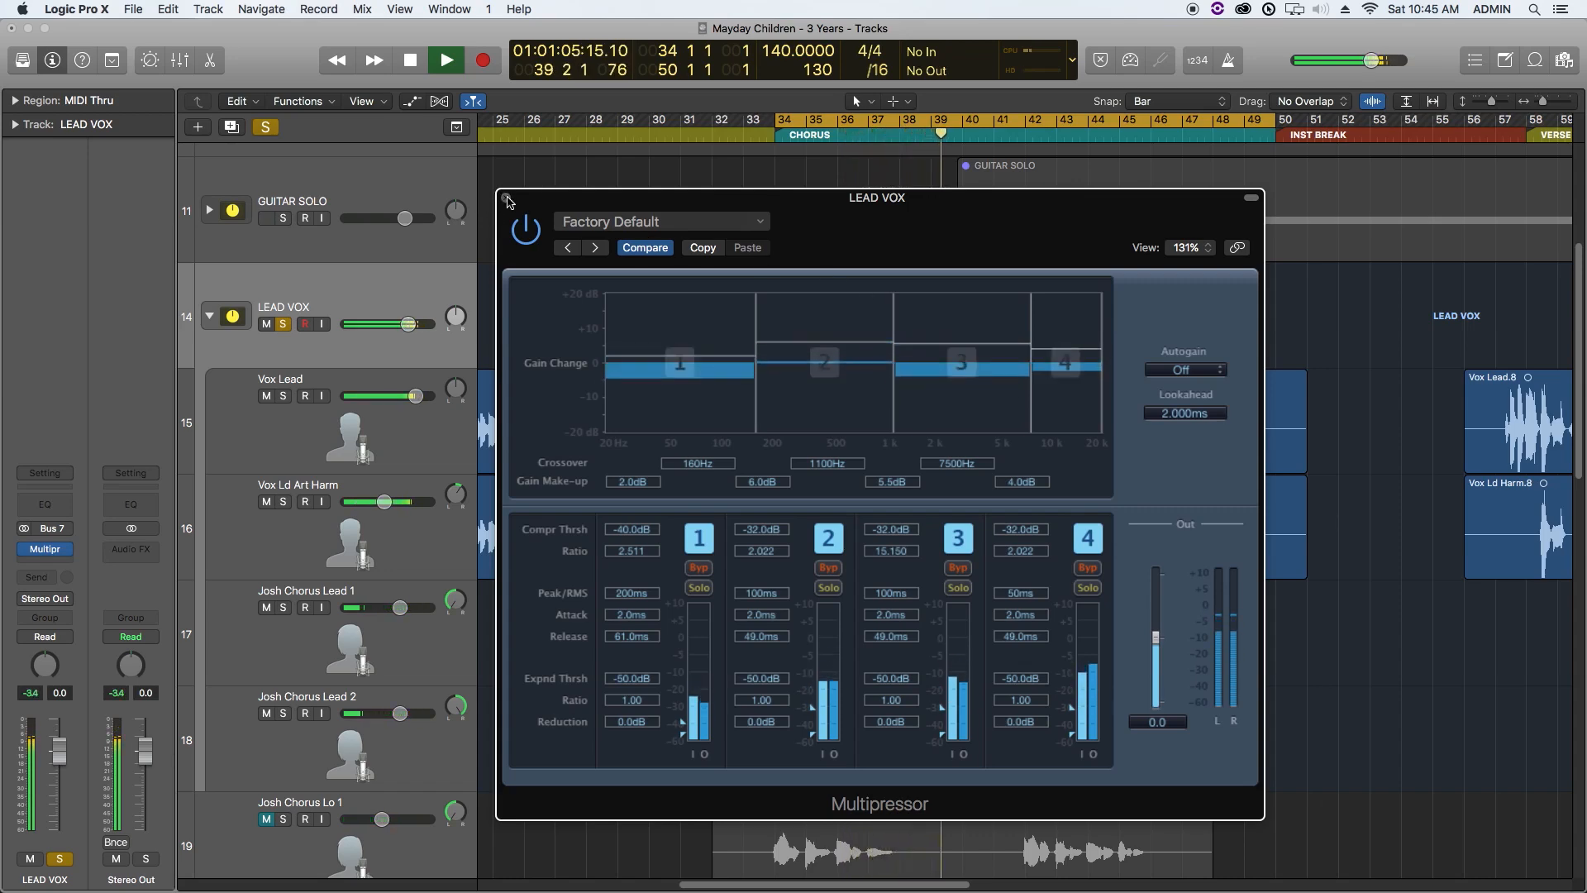
{"action": "key", "text": "space"}
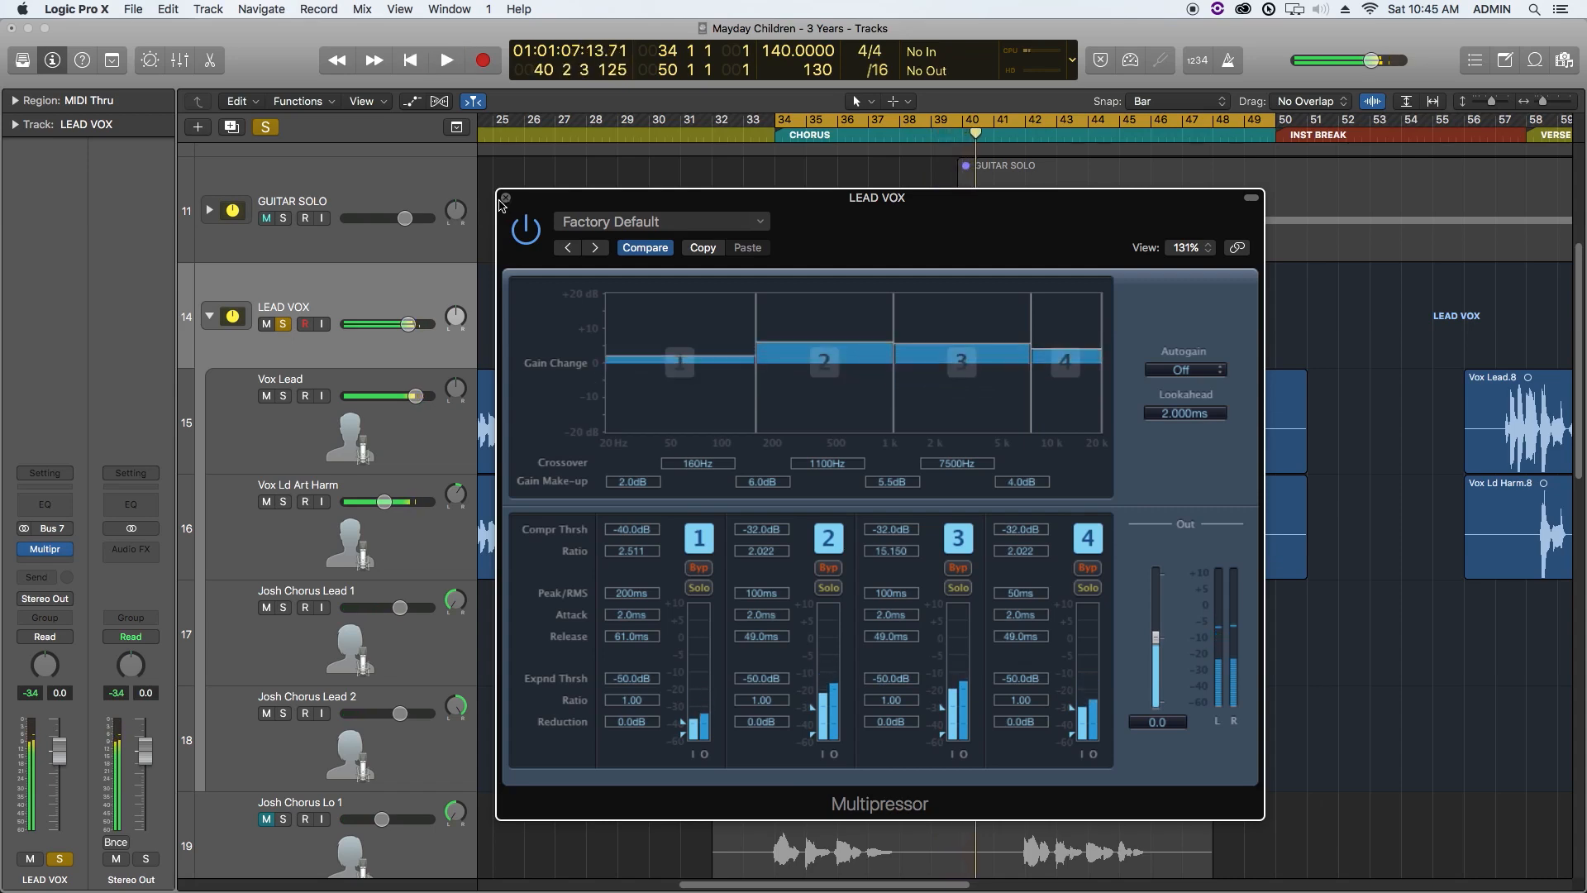
Step: Close the Multipressor, unsolo the LEAD VOX stack and set the cycle range over Verse 1 and the Chorus, bars 18 to 50
{"action": "left_click", "coordinate": [507, 202]}
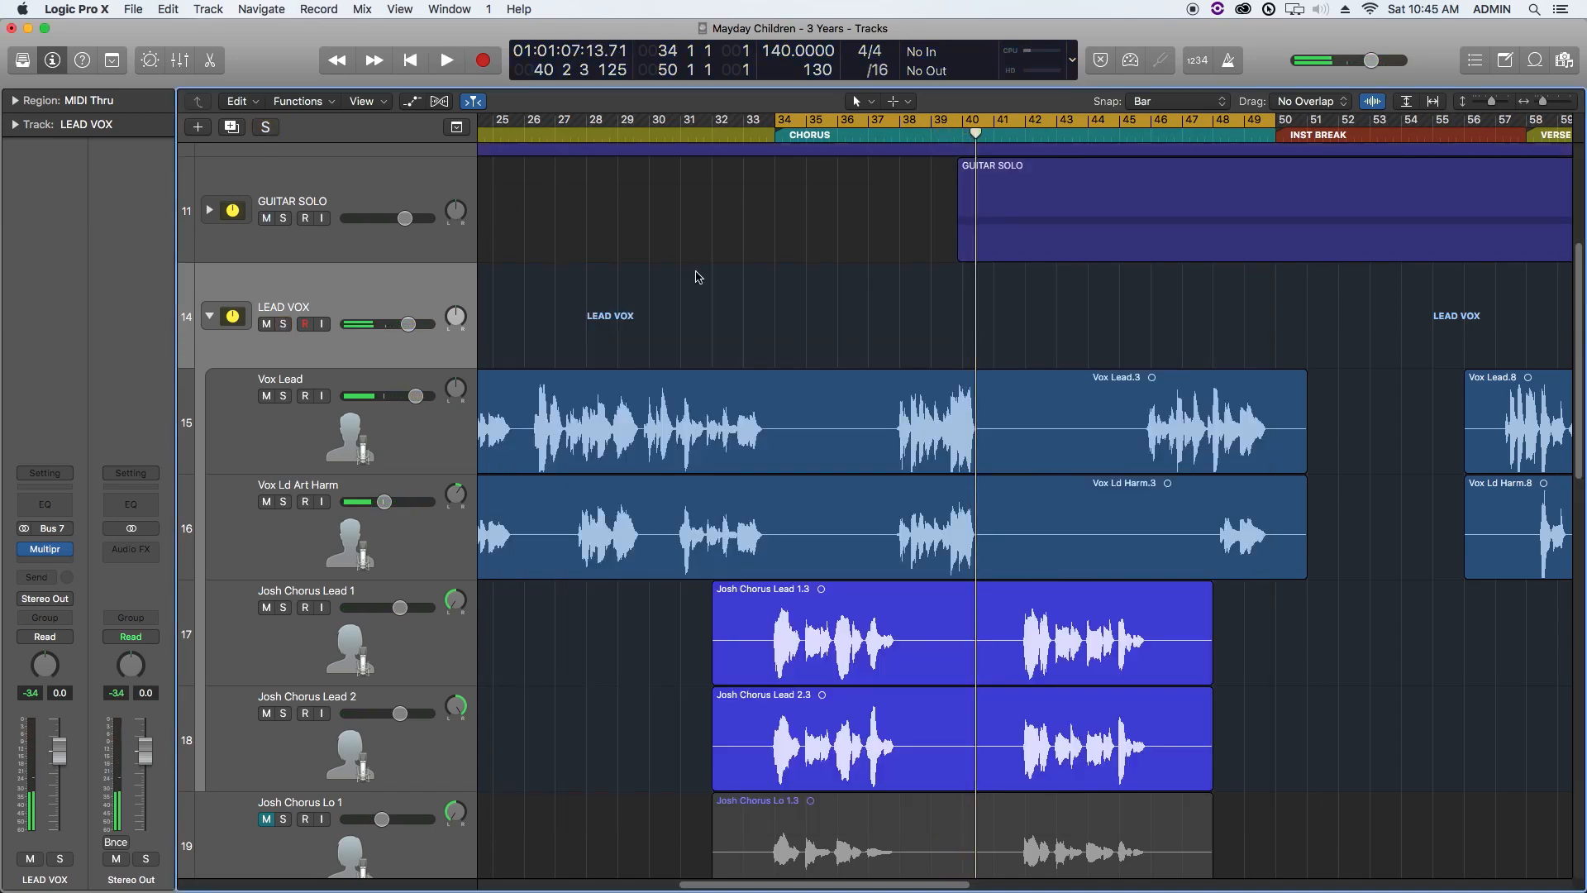
{"action": "key", "text": "super+Left"}
{"action": "key", "text": "super+Left"}
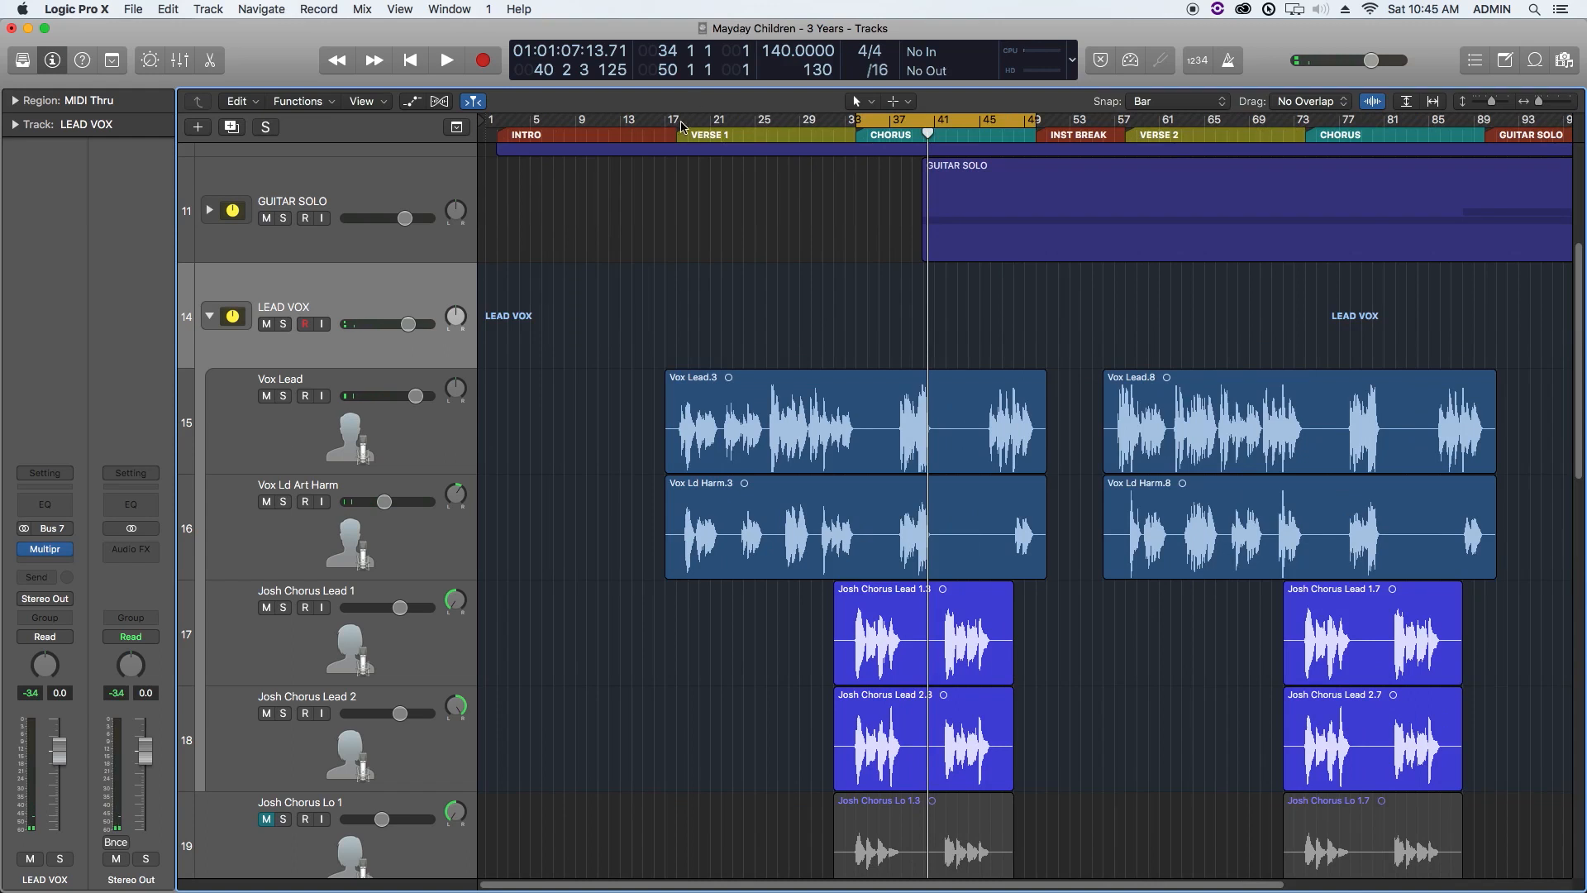
{"action": "left_click_drag", "start_coordinate": [683, 125], "coordinate": [1036, 118]}
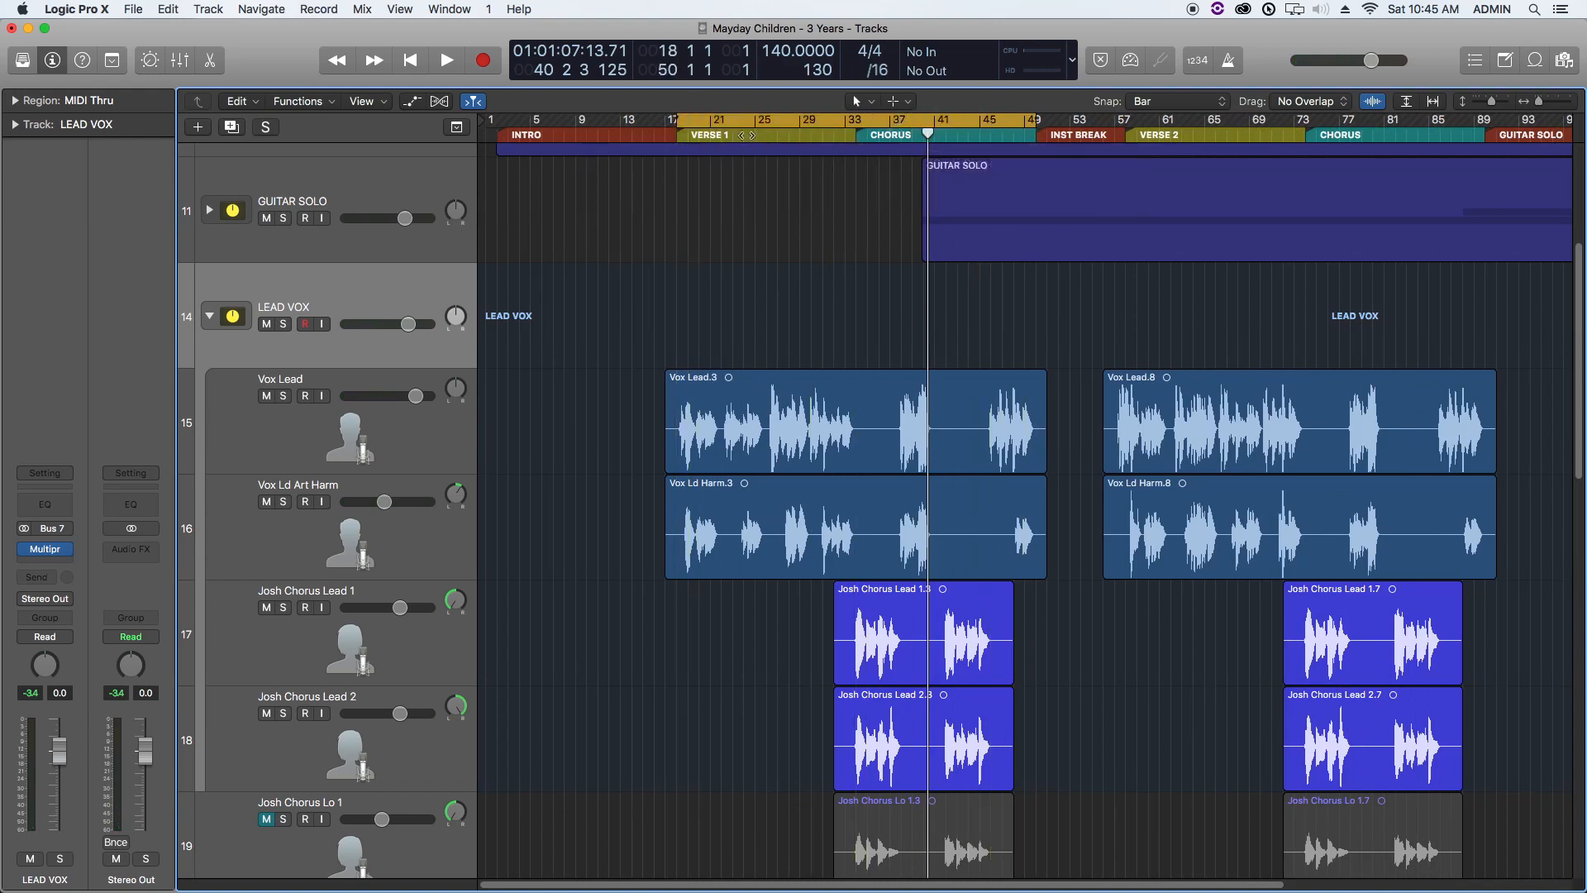
Step: Review the LEAD VOX stack's Multipressor and contents, and inspect the channel strips of its four vocal tracks
{"action": "left_click", "coordinate": [44, 549]}
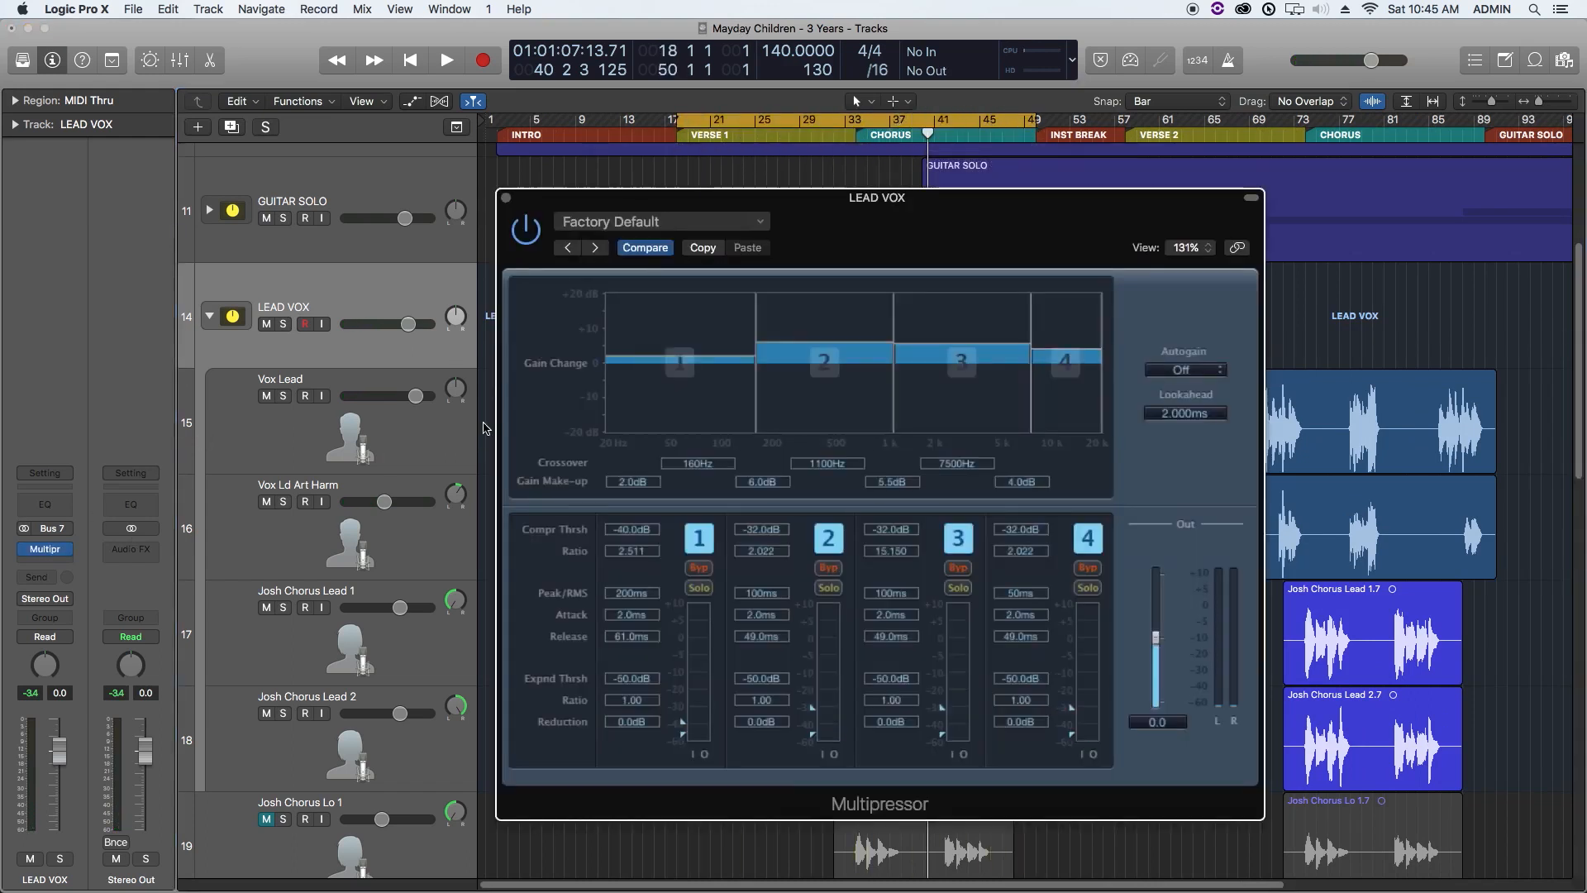
{"action": "left_click", "coordinate": [506, 198]}
{"action": "left_click", "coordinate": [210, 315]}
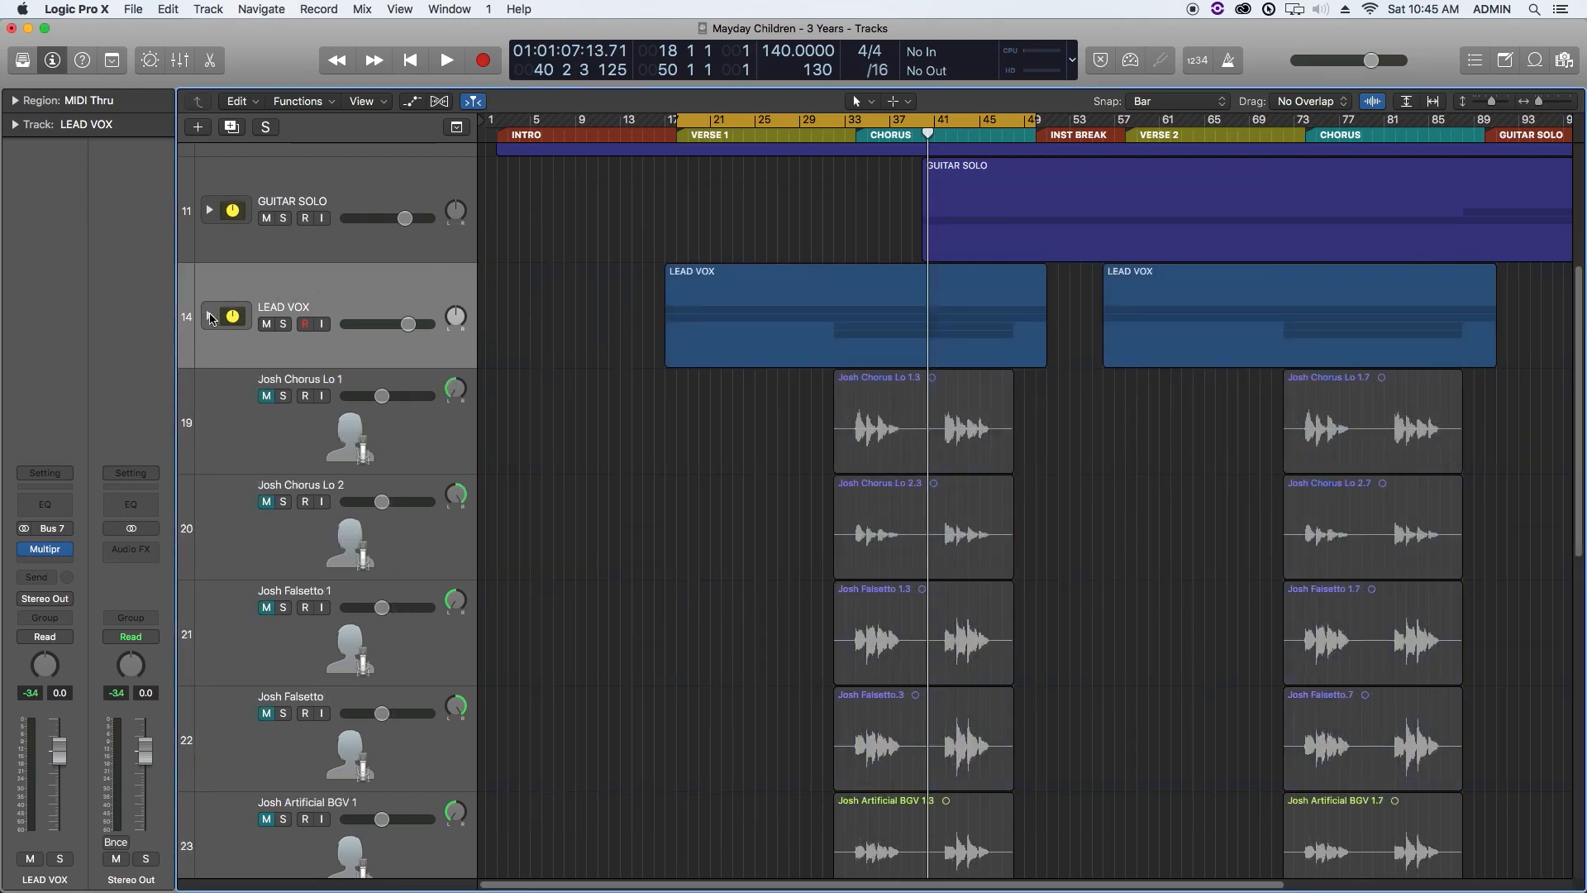
{"action": "left_click", "coordinate": [209, 317]}
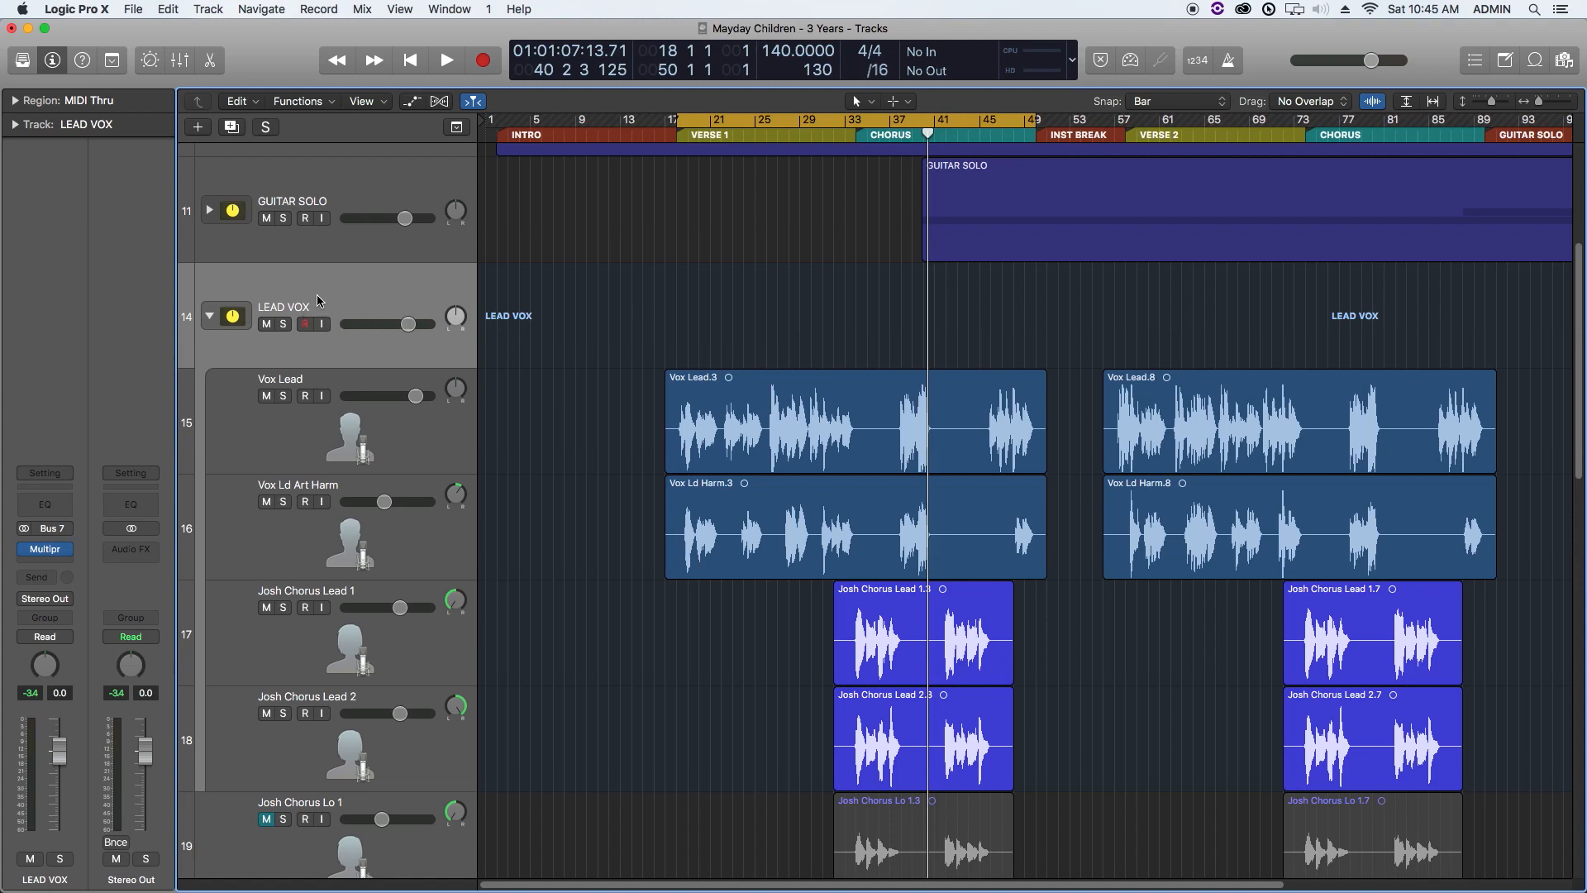
{"action": "left_click", "coordinate": [368, 427]}
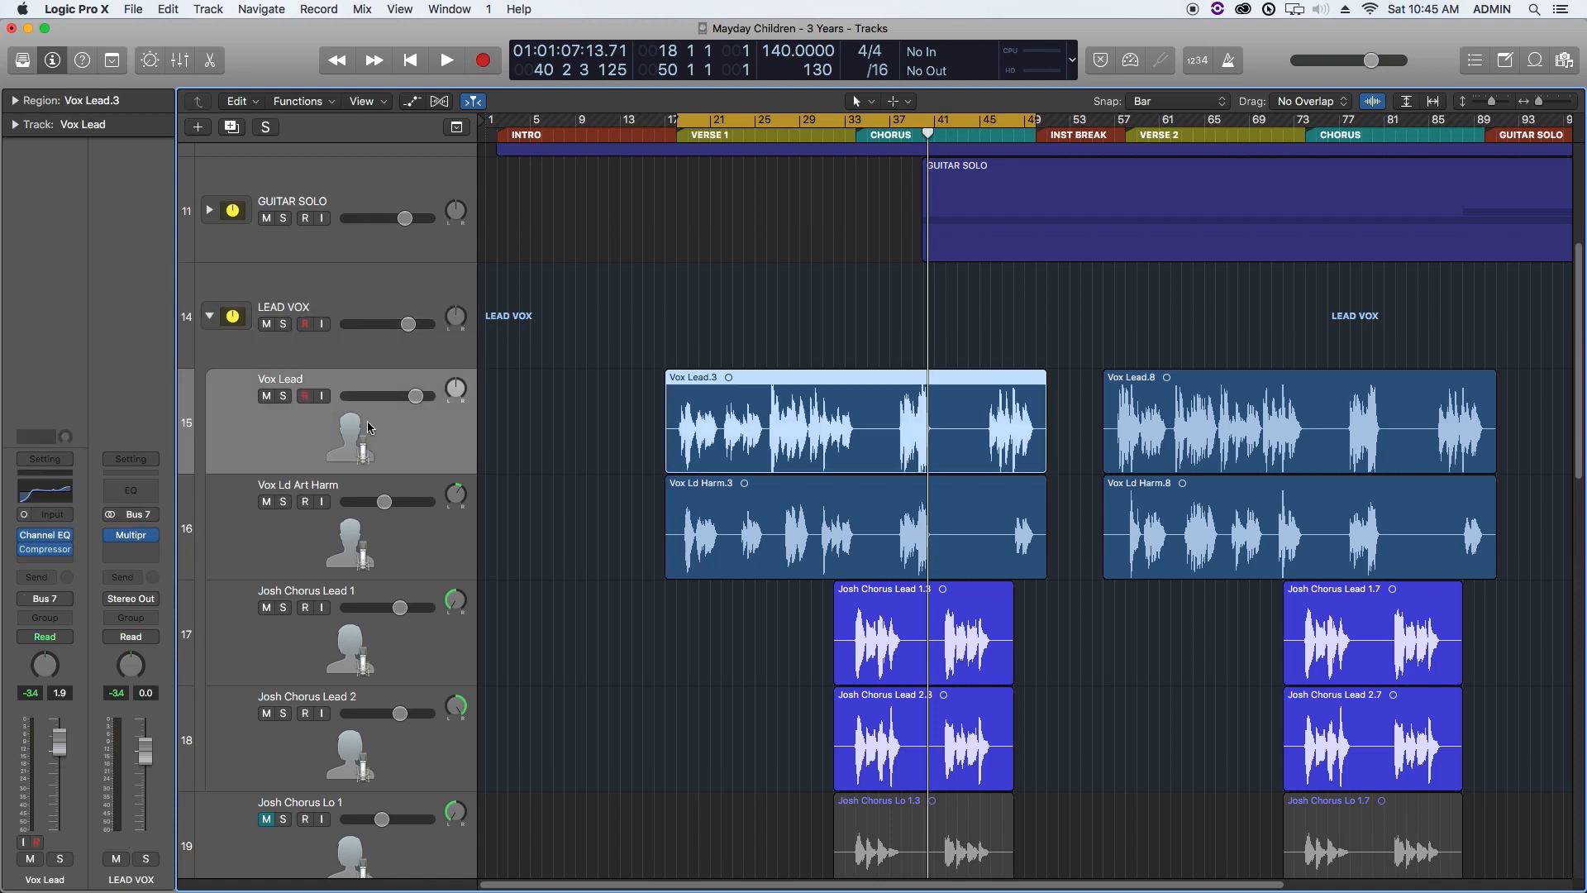
{"action": "left_click", "coordinate": [389, 552]}
{"action": "left_click", "coordinate": [377, 649]}
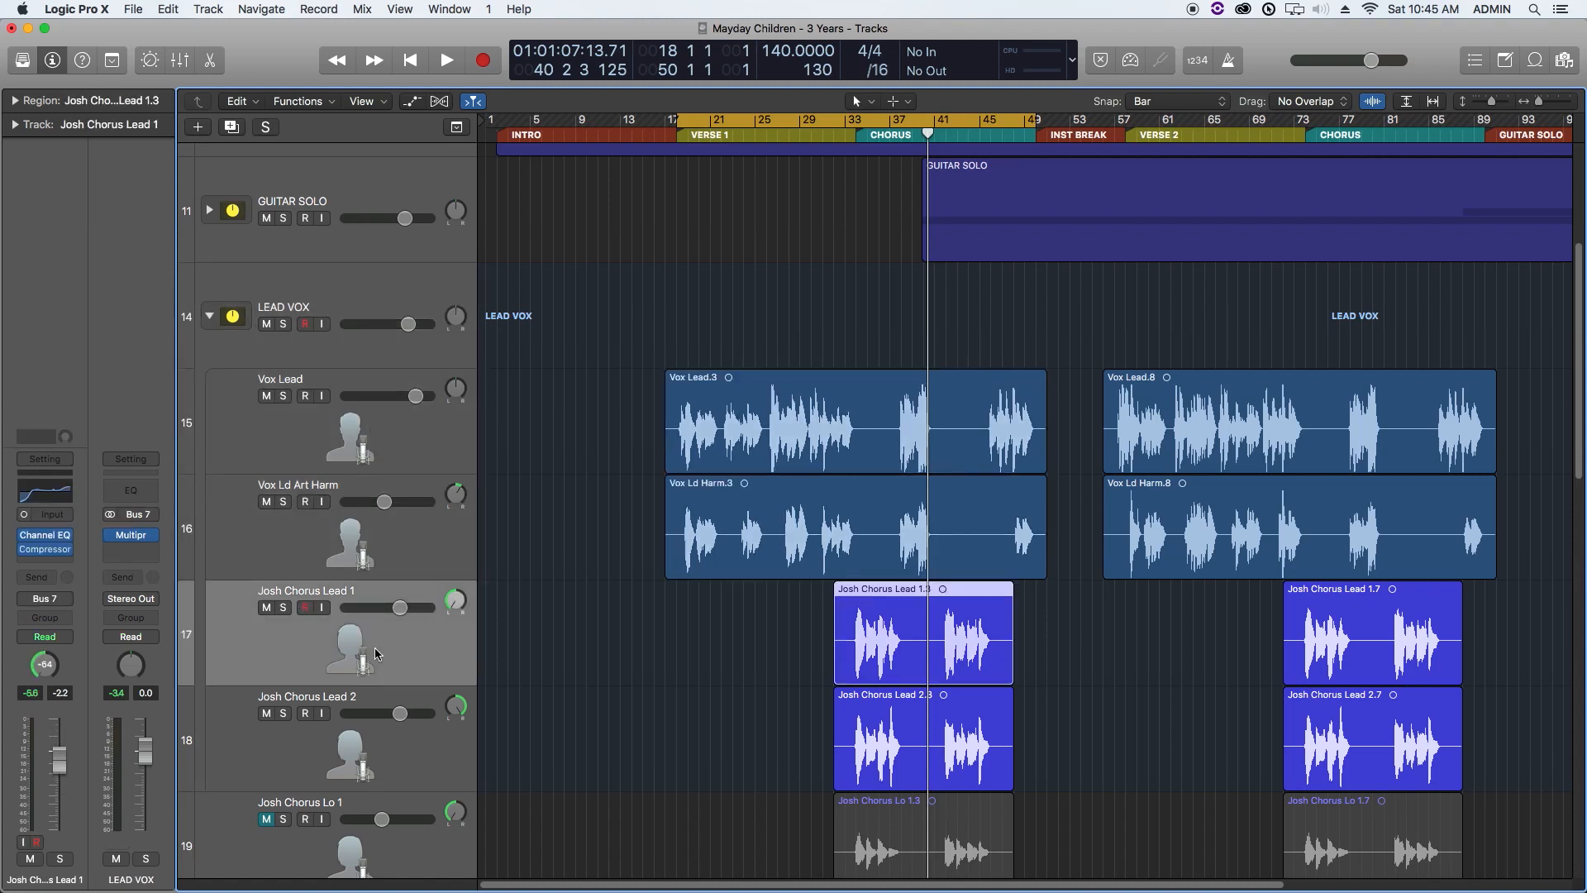
{"action": "left_click", "coordinate": [370, 433]}
{"action": "left_click", "coordinate": [377, 533]}
{"action": "left_click", "coordinate": [378, 640]}
{"action": "left_click", "coordinate": [381, 759]}
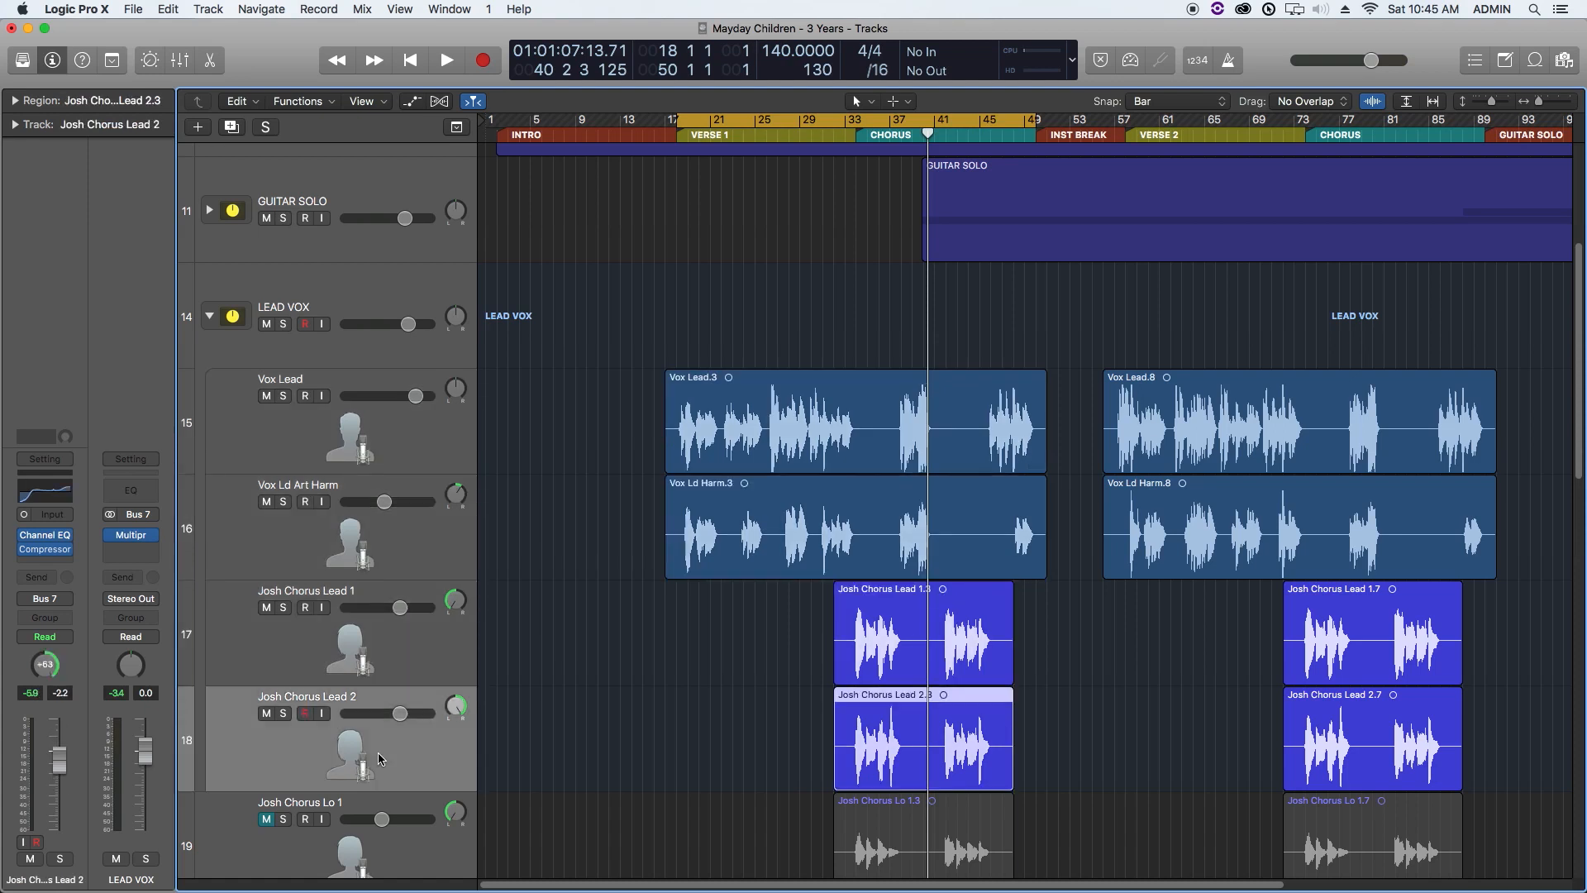
Step: Collapse the LEAD VOX stack, add a send to Bus 8 on it and name the new aux VOX VERB
{"action": "left_click", "coordinate": [209, 317]}
{"action": "left_click", "coordinate": [313, 310]}
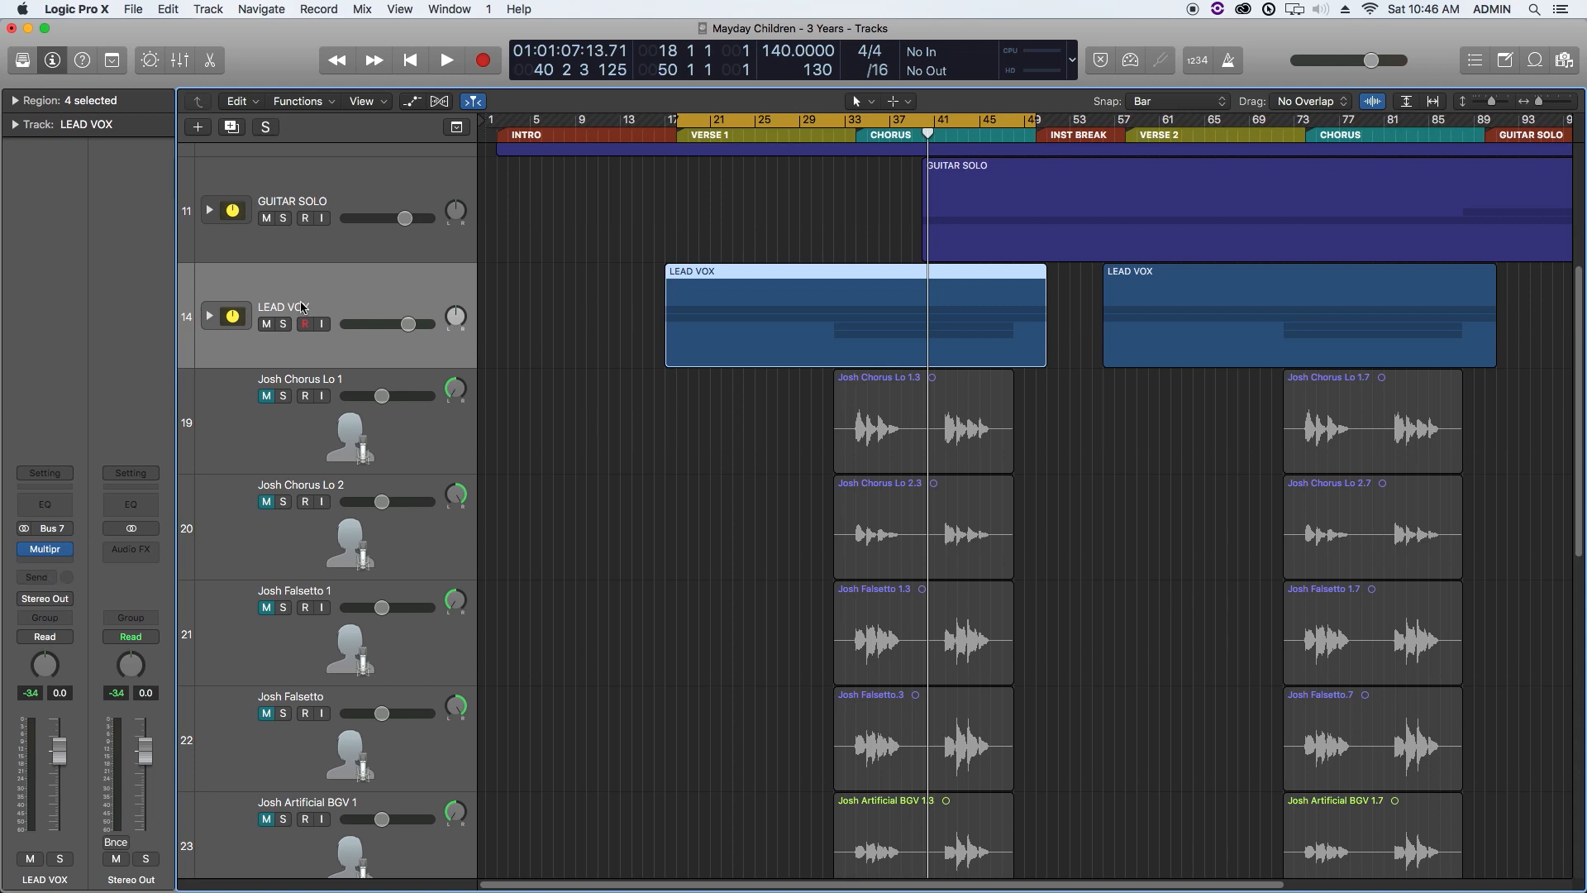
{"action": "left_click", "coordinate": [50, 583]}
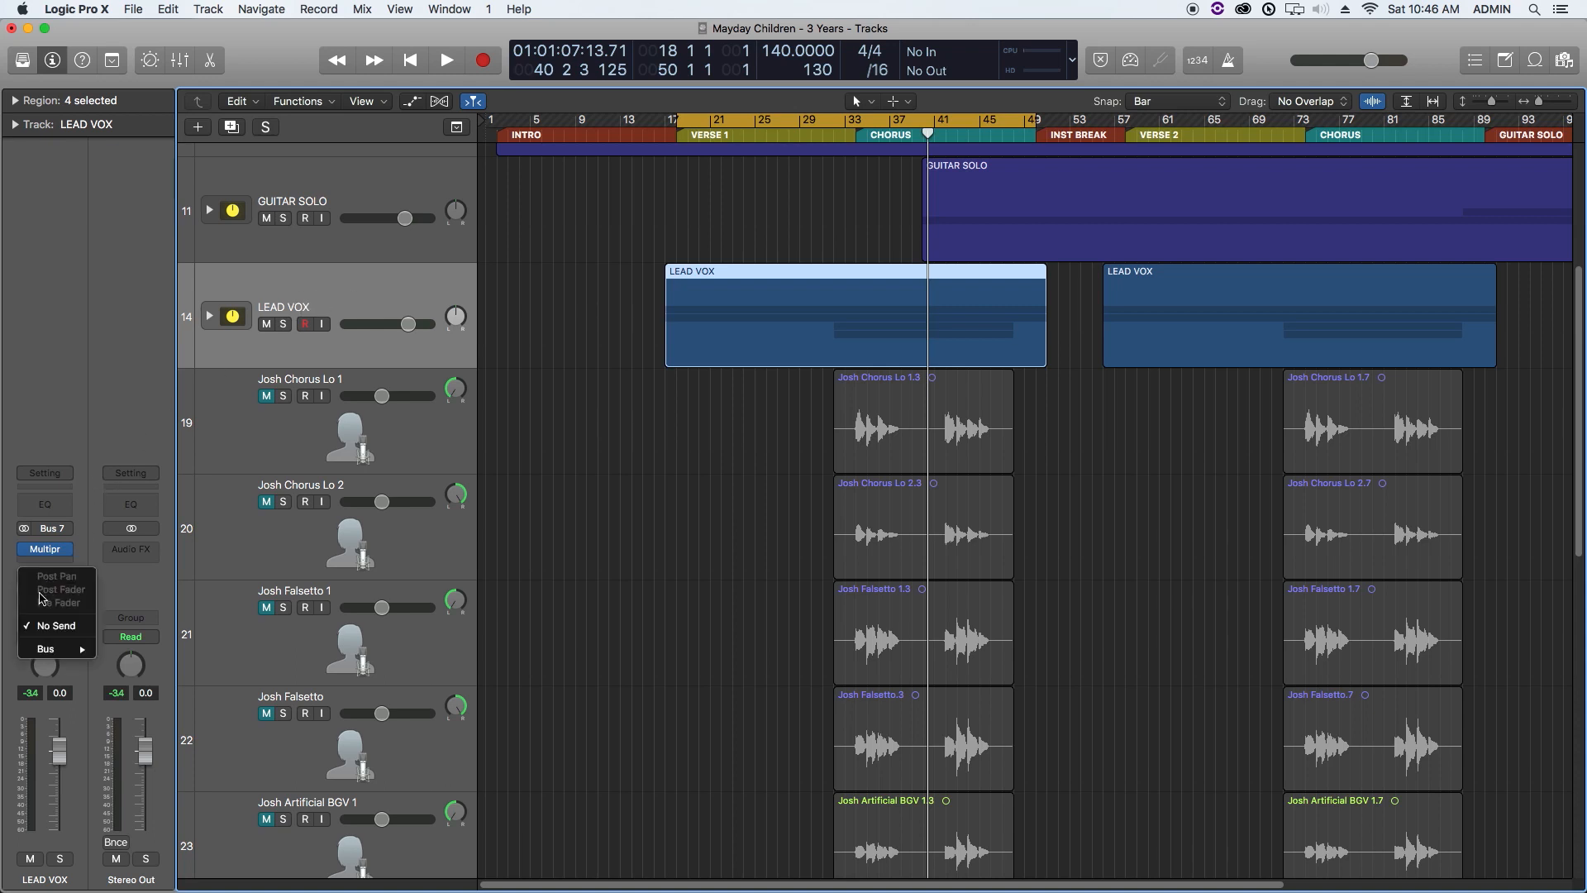
{"action": "mouse_move", "coordinate": [76, 650]}
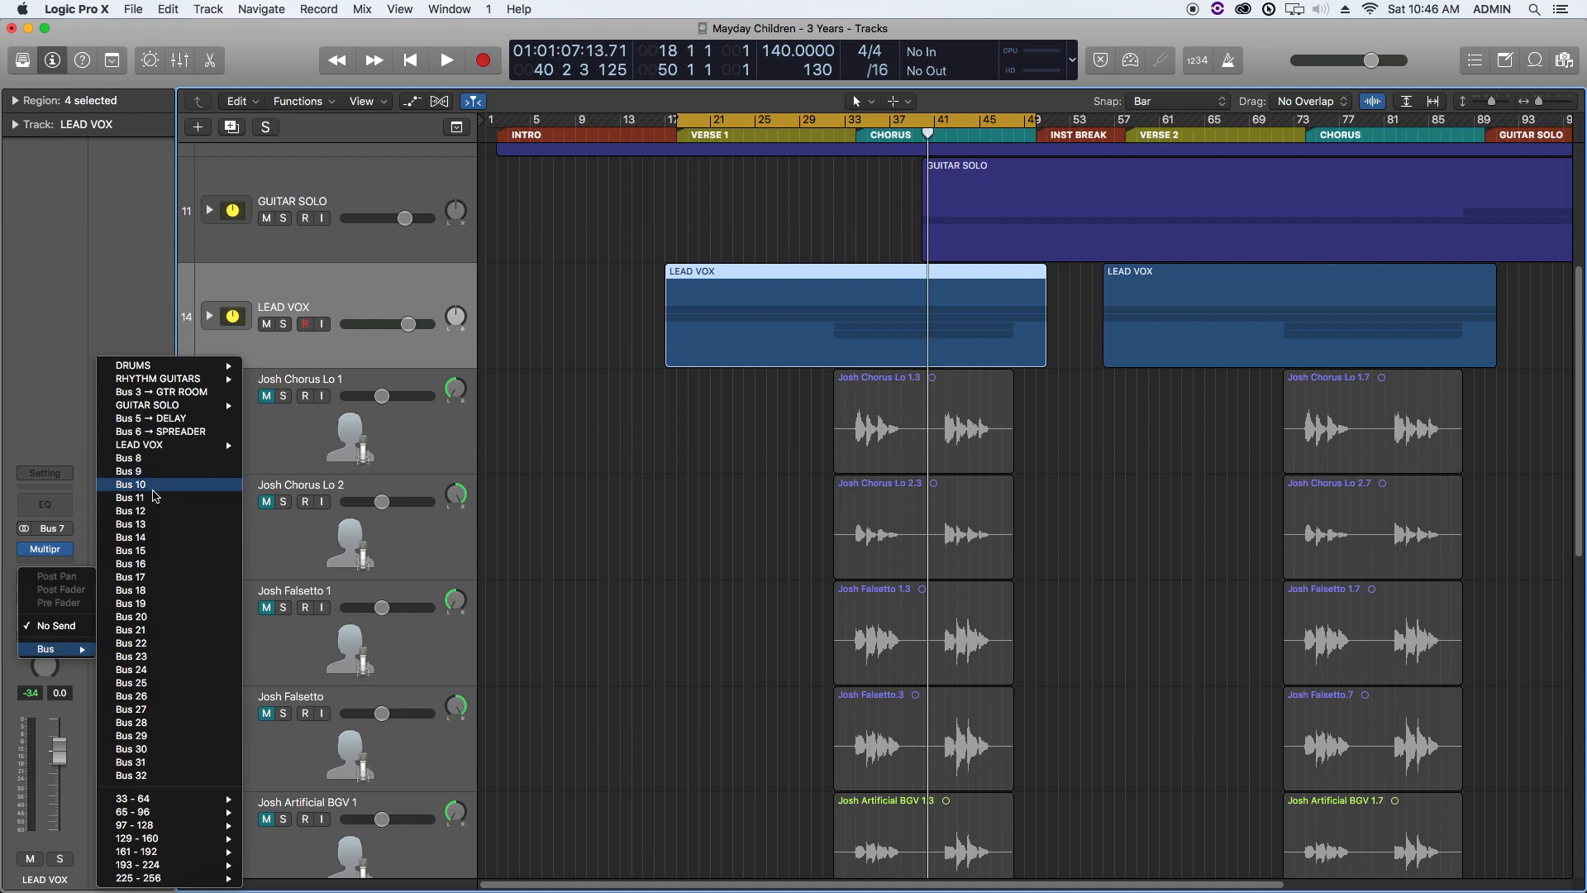
{"action": "left_click", "coordinate": [156, 461]}
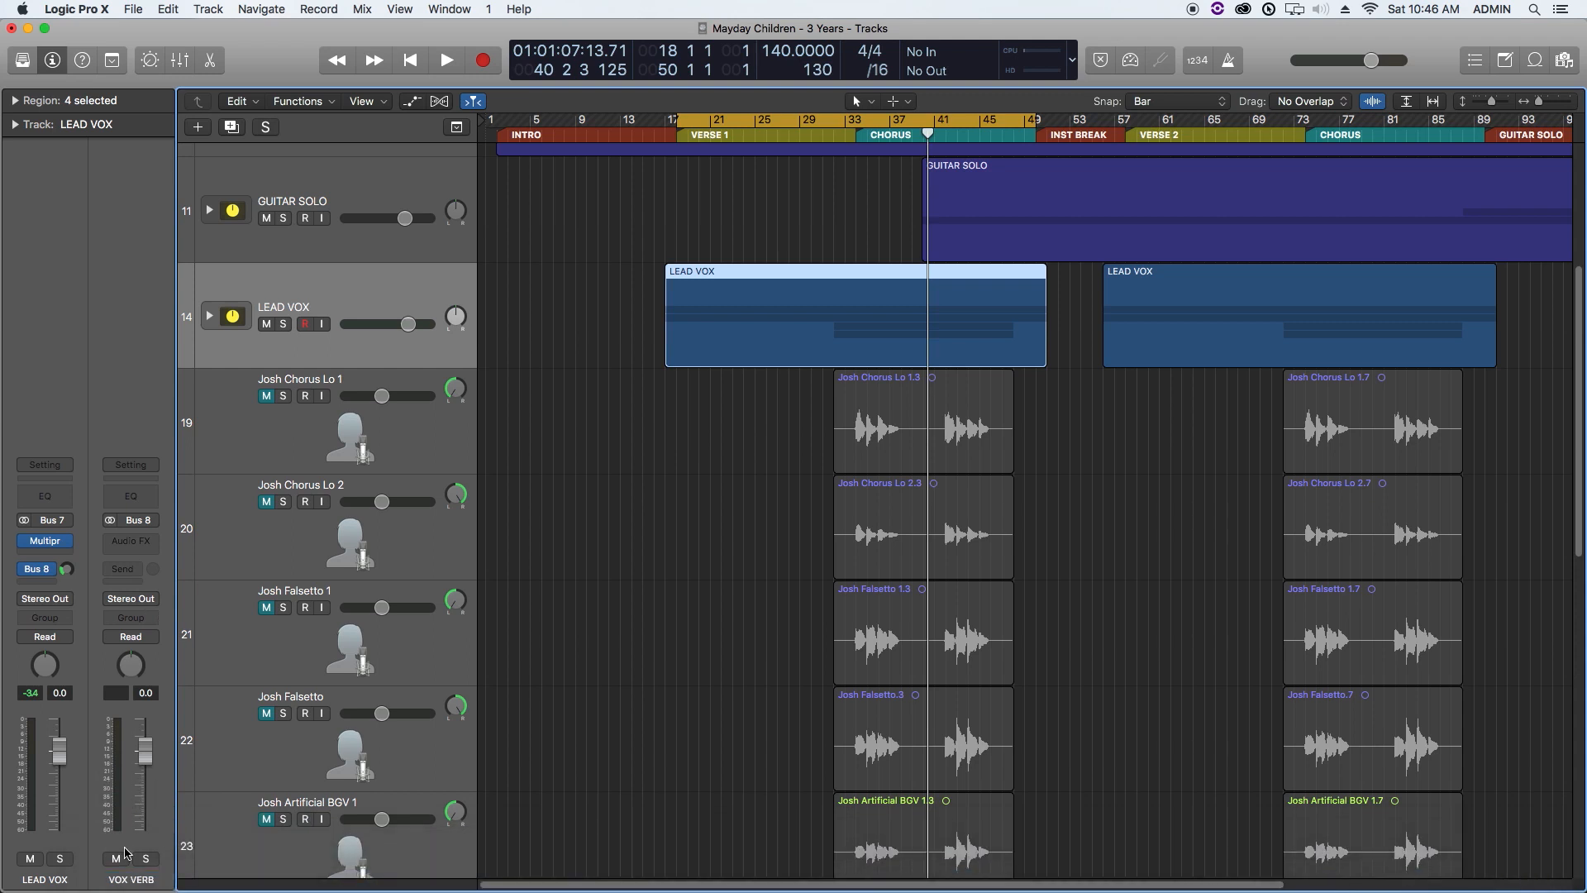
Step: Insert Space Designer on the VOX VERB aux and load the 02.6s Vocal Plate preset from the Large Spaces plate reverbs
{"action": "left_click", "coordinate": [143, 545]}
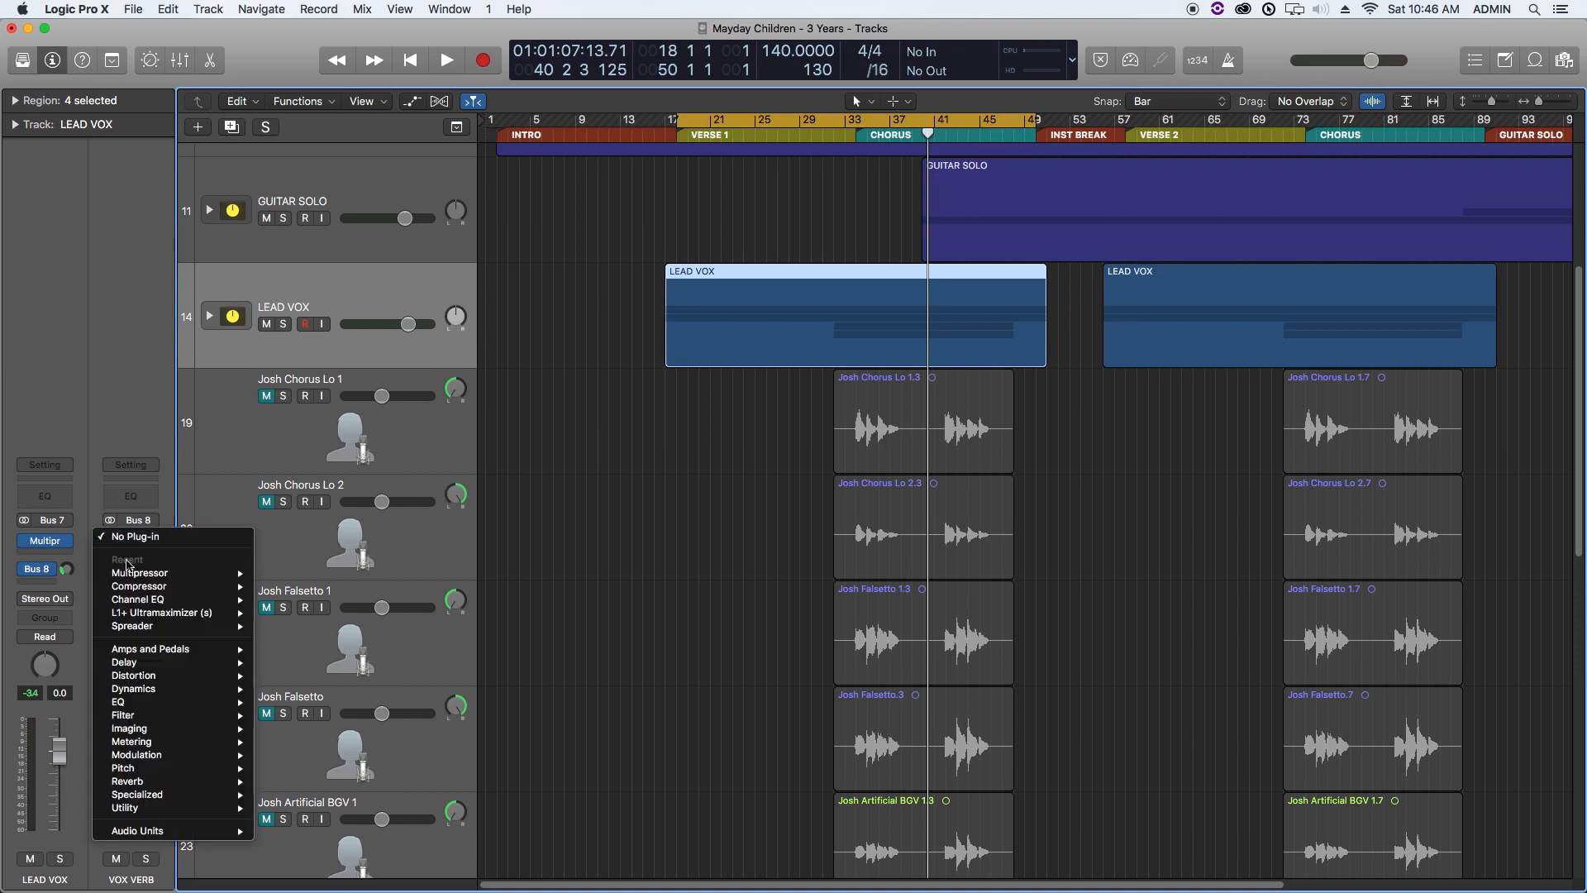
{"action": "mouse_move", "coordinate": [151, 783]}
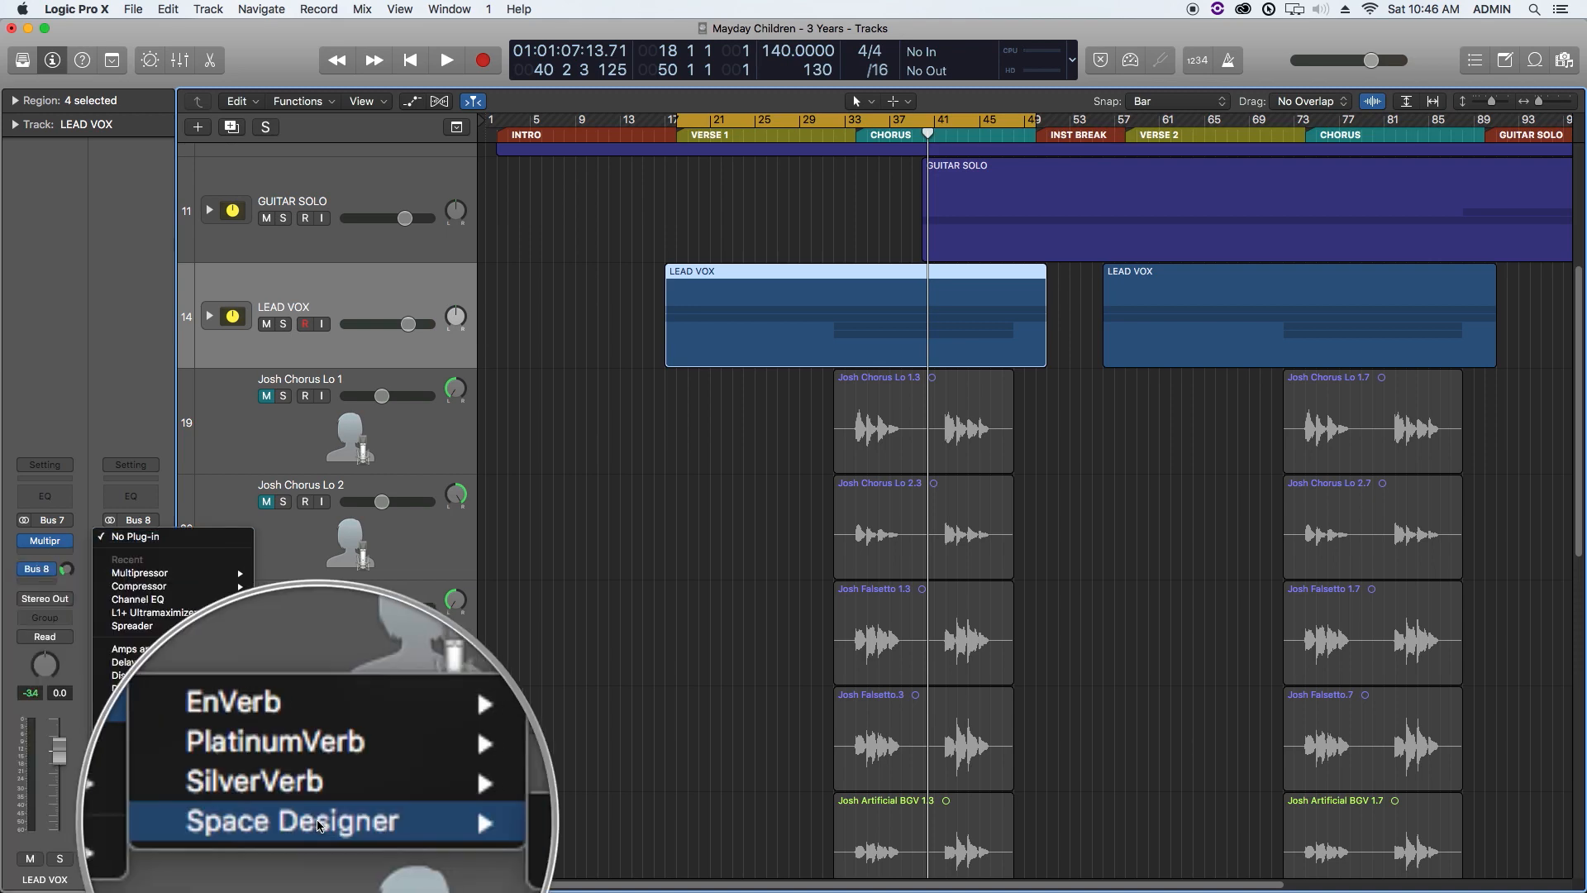
{"action": "left_click", "coordinate": [315, 822]}
{"action": "left_click", "coordinate": [517, 124]}
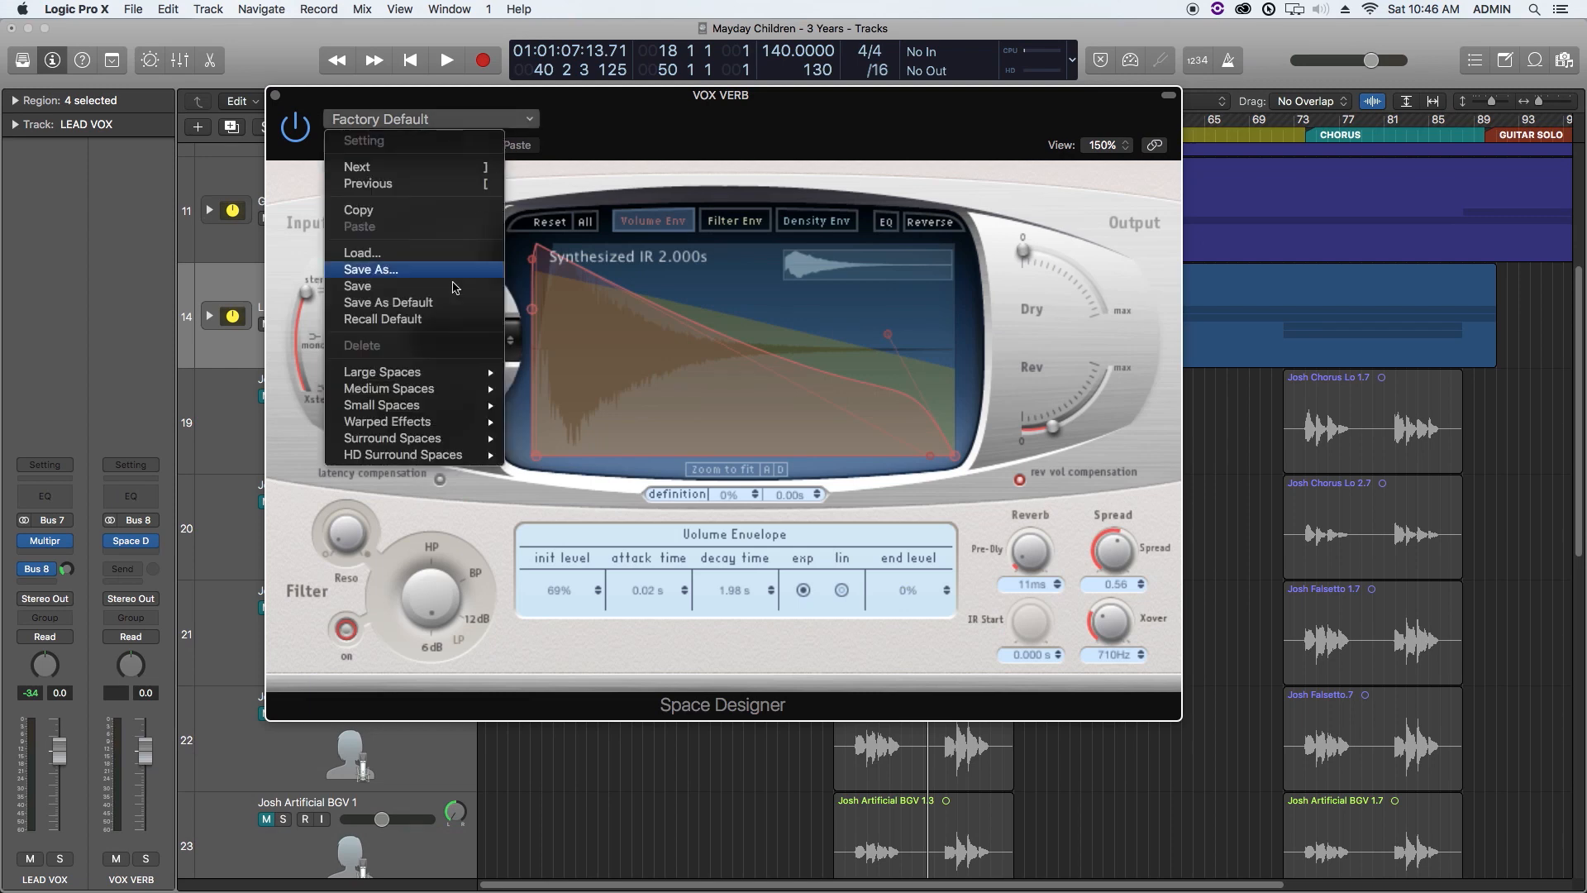
{"action": "mouse_move", "coordinate": [416, 377]}
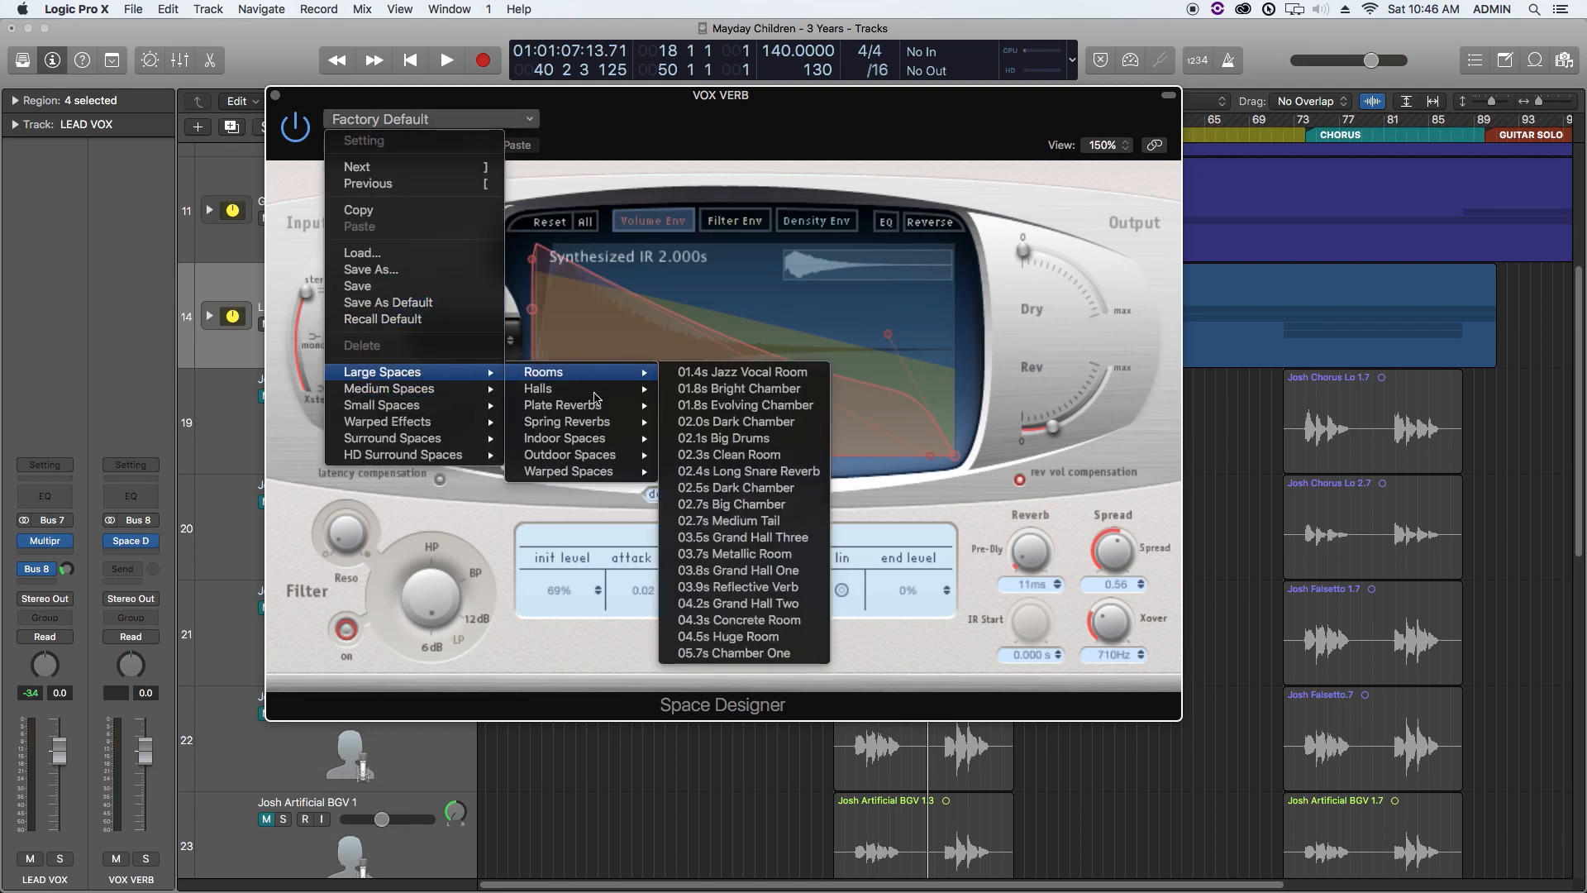
{"action": "mouse_move", "coordinate": [583, 405]}
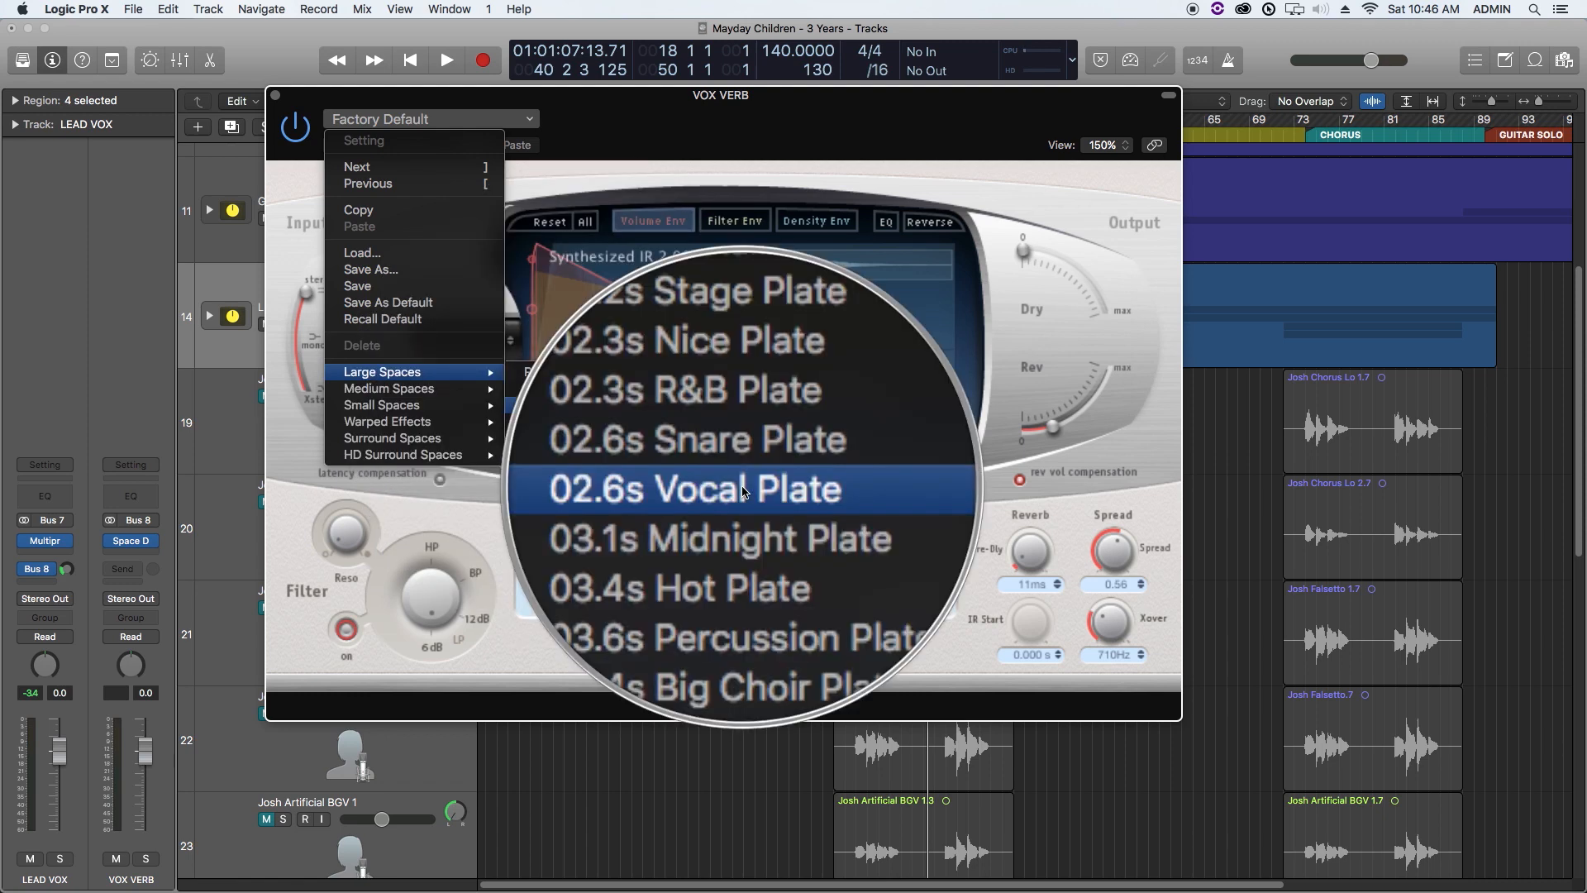
{"action": "left_click", "coordinate": [745, 489]}
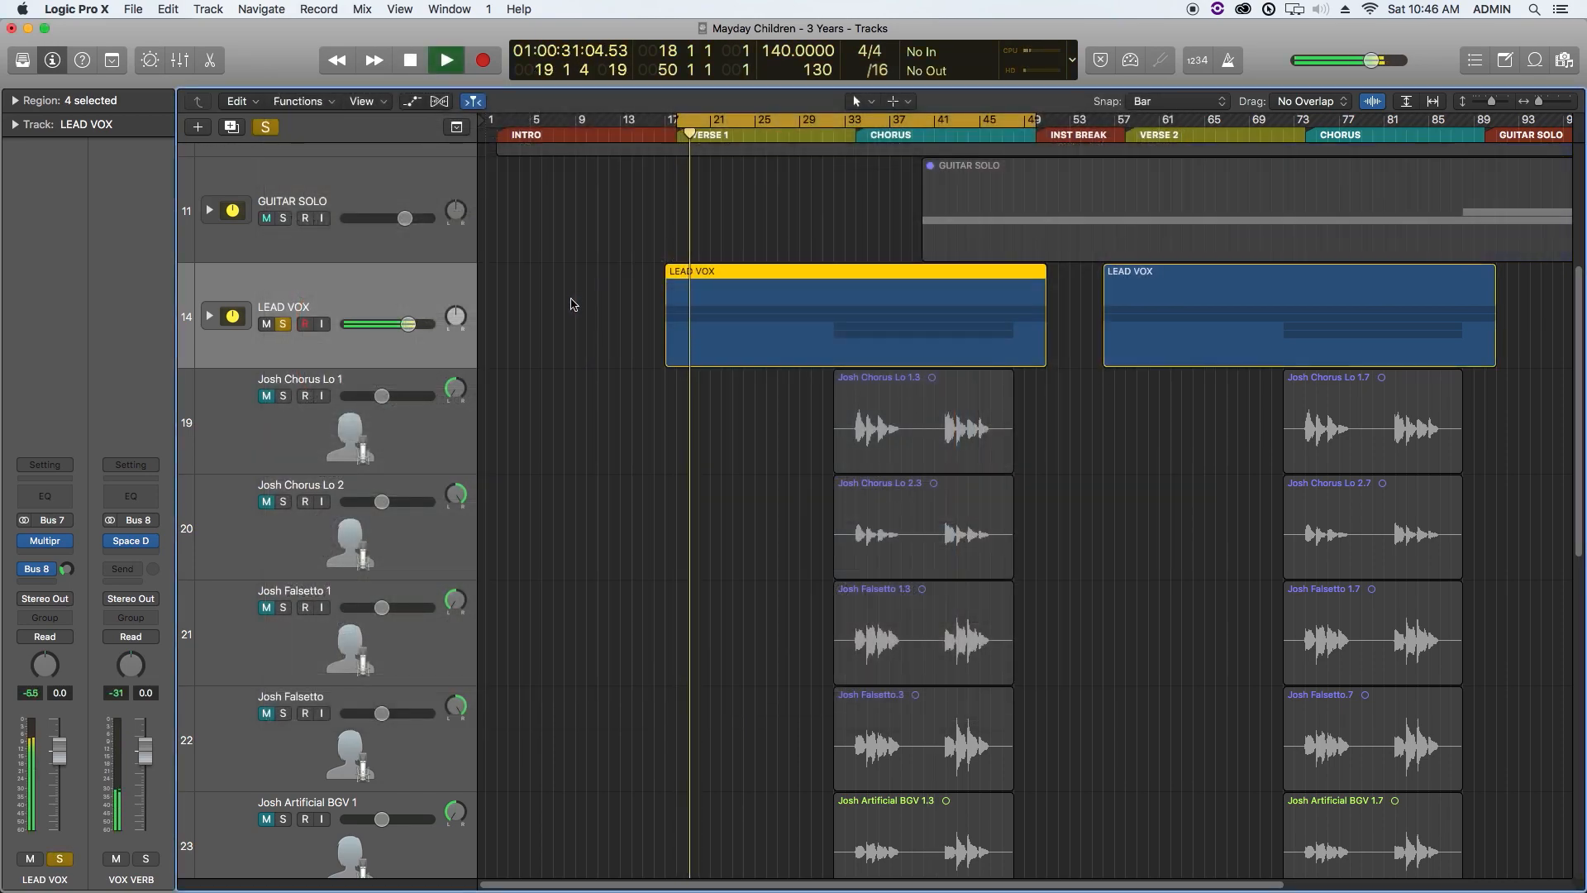
Step: Set the LEAD VOX stack's Bus 8 send to about -13.6 dB by ear during soloed playback, then unsolo the stack
{"action": "key", "text": "space"}
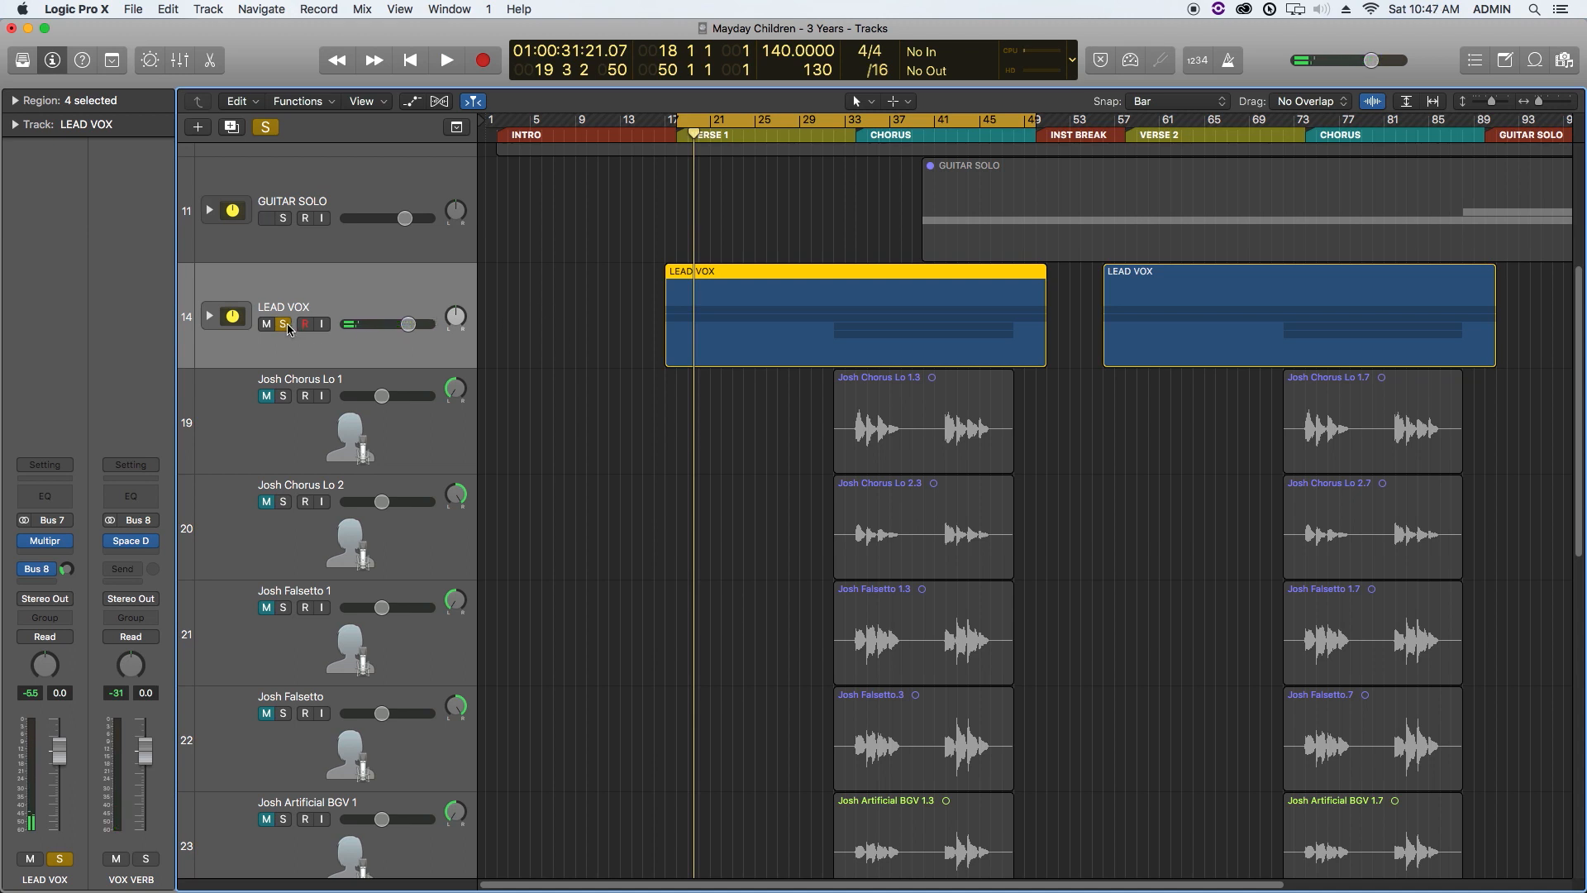
{"action": "key", "text": "space"}
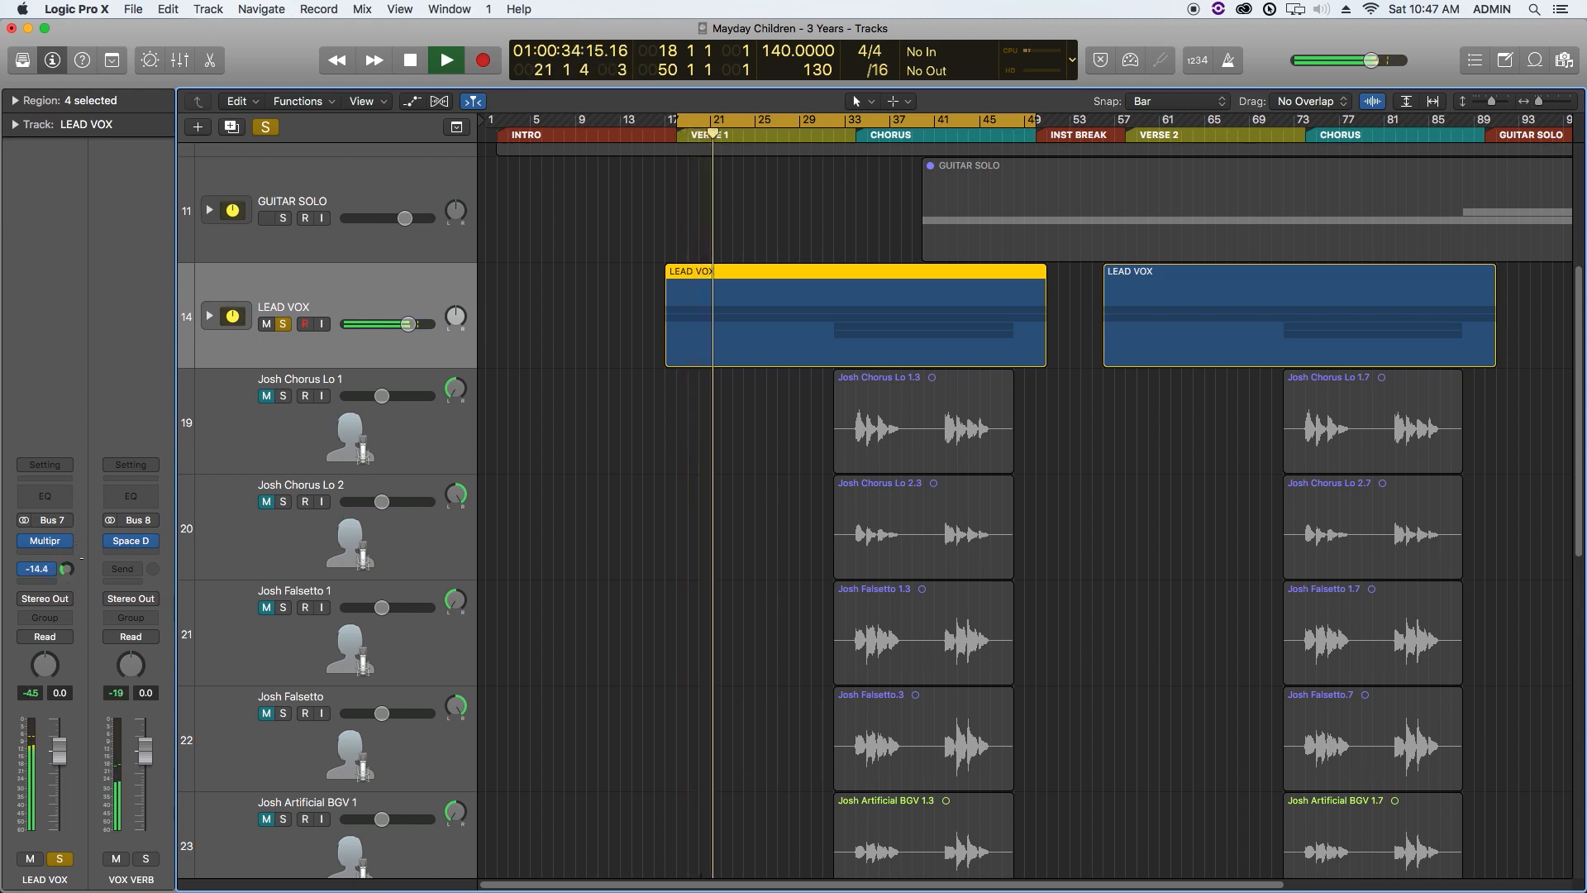
{"action": "key", "text": "space"}
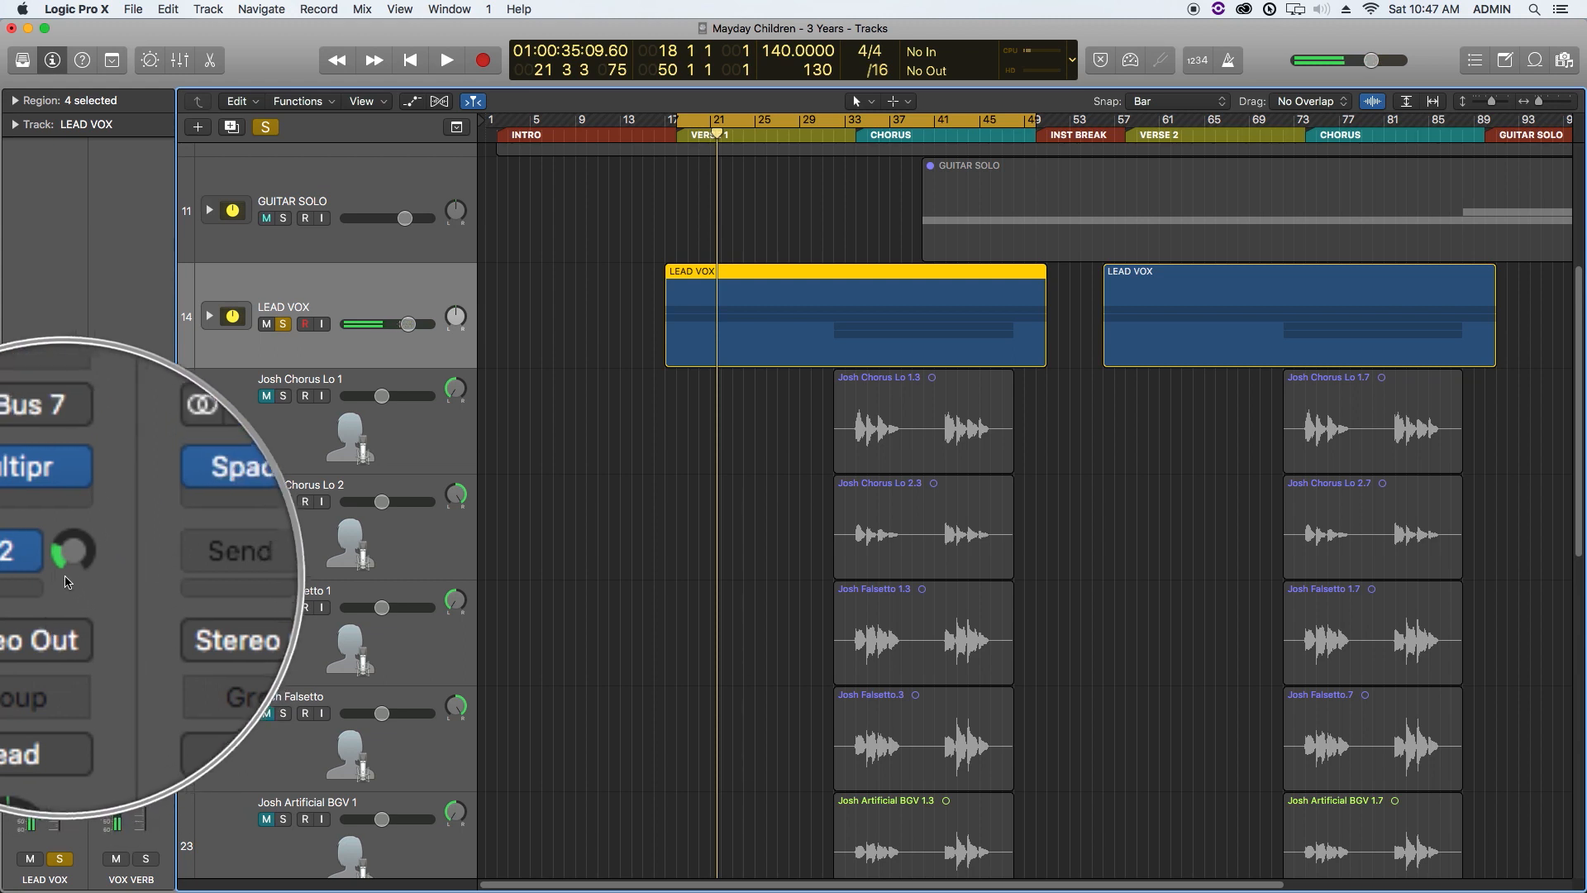
{"action": "left_click", "coordinate": [69, 570]}
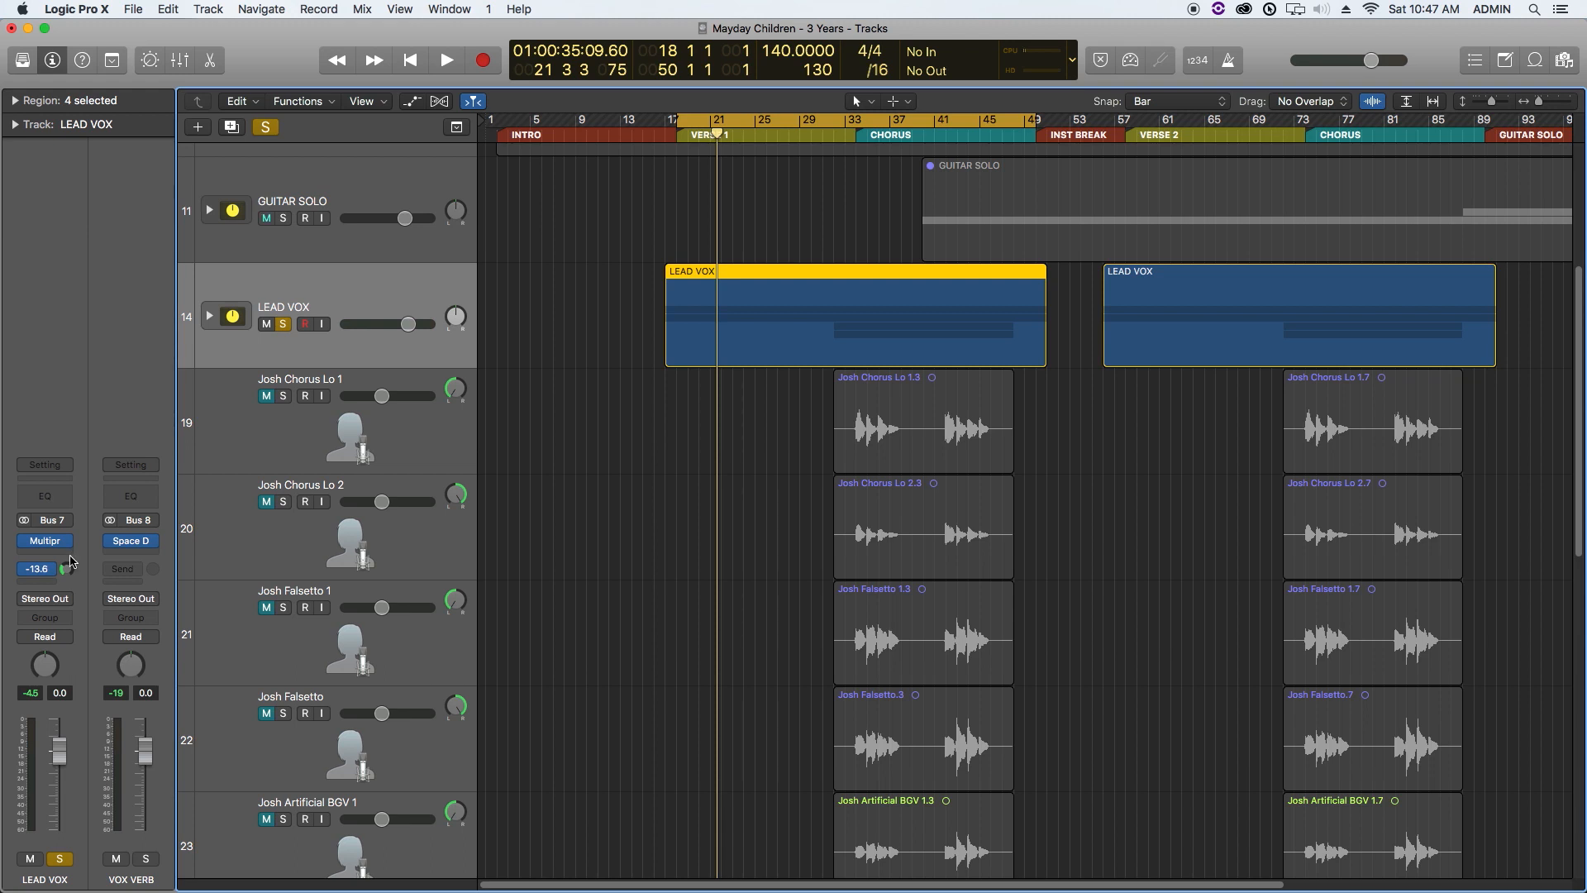
{"action": "left_click_drag", "start_coordinate": [768, 441], "coordinate": [986, 542]}
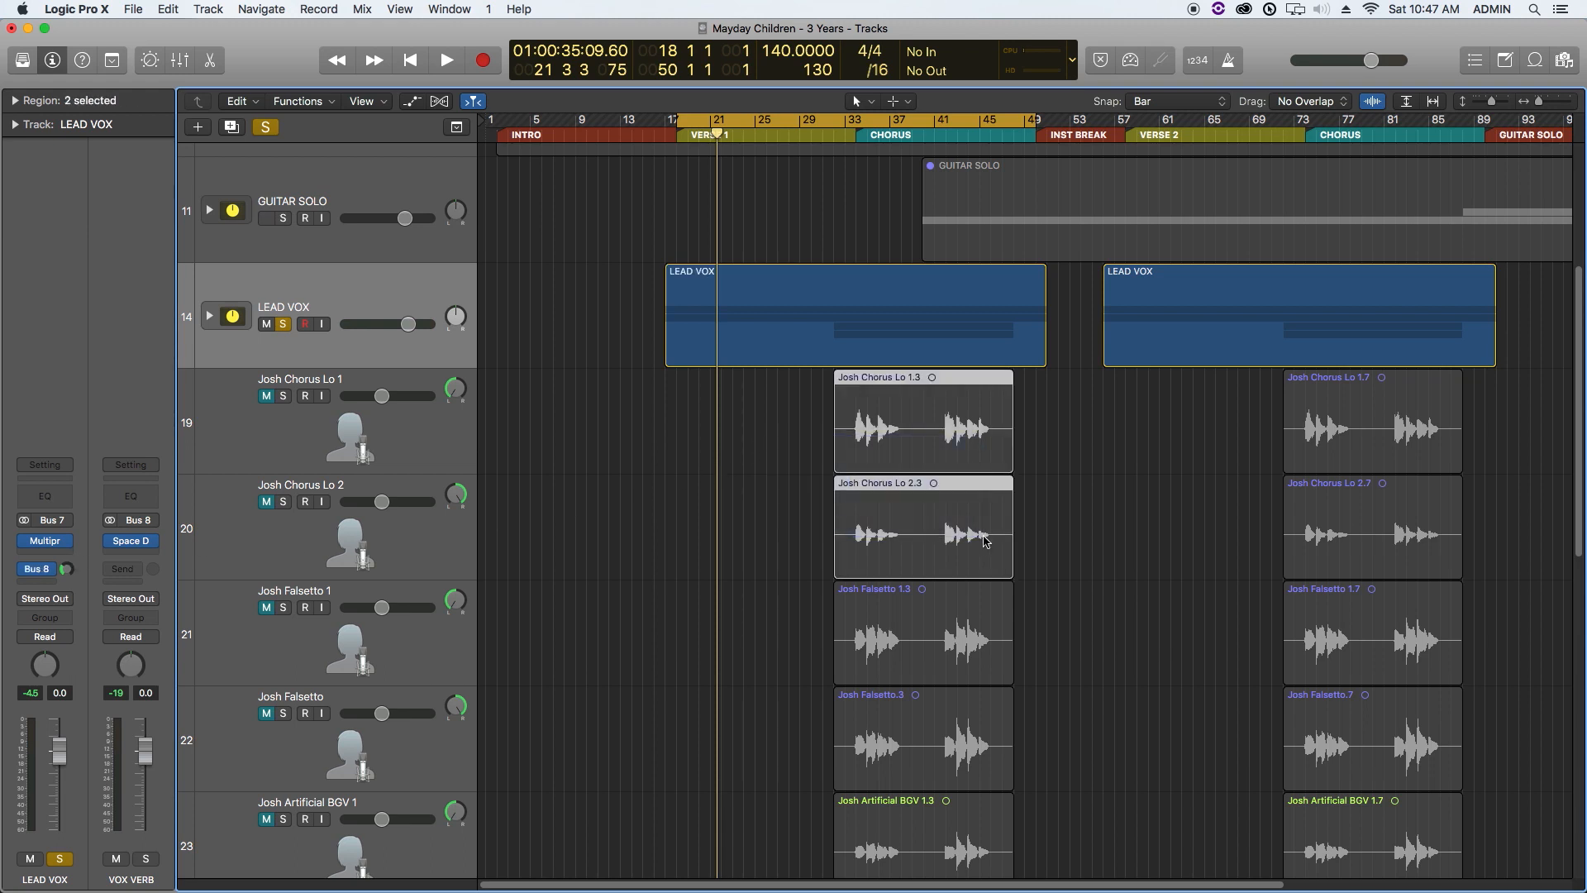
{"action": "left_click", "coordinate": [773, 525]}
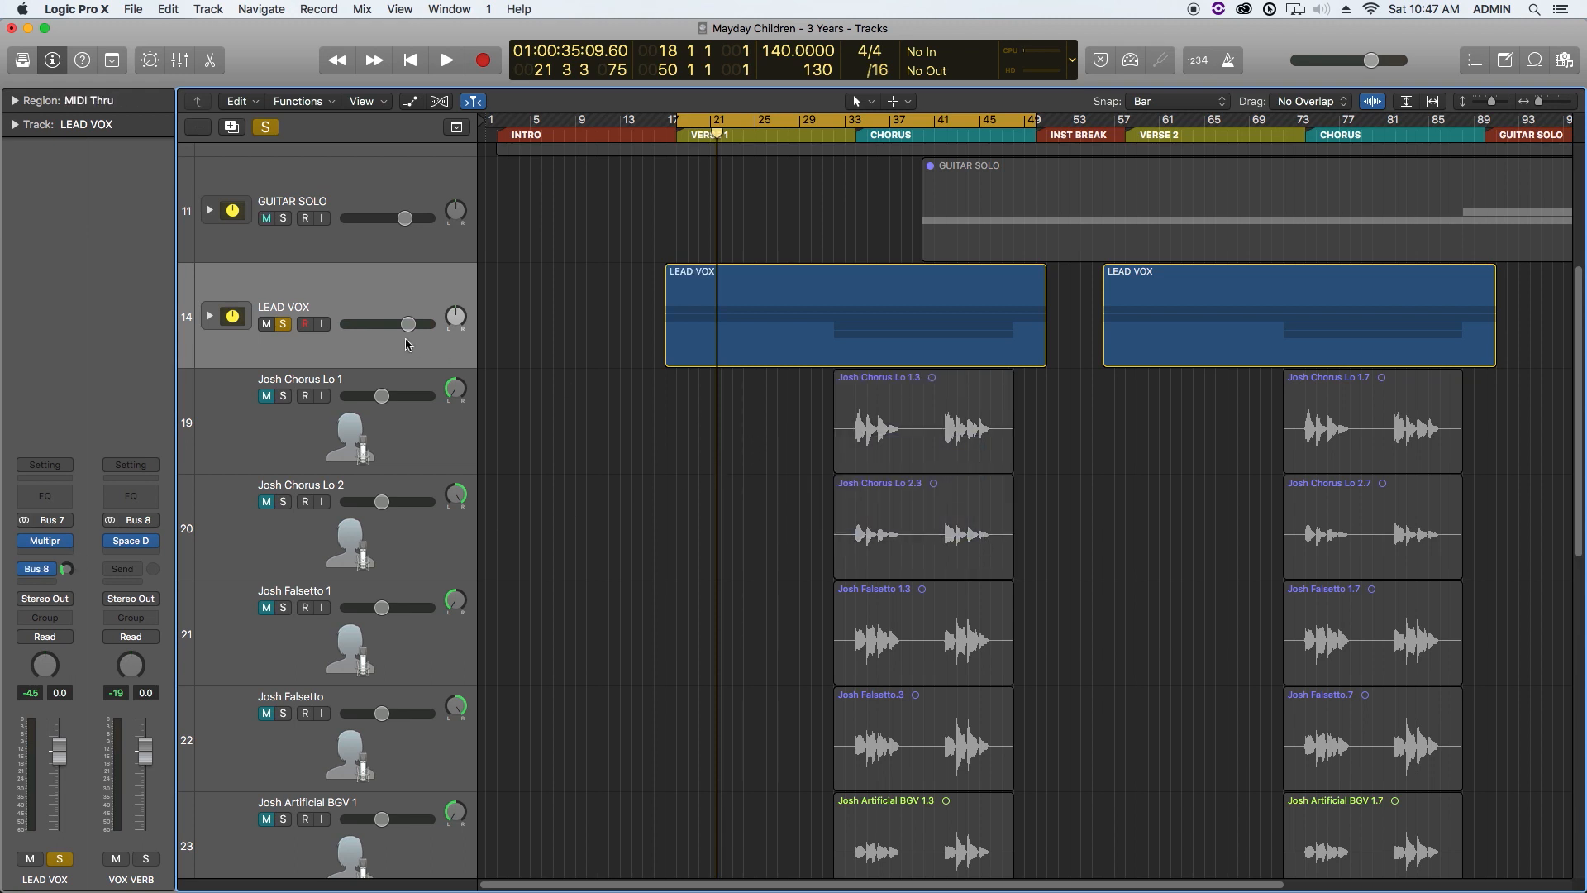
{"action": "left_click", "coordinate": [282, 324]}
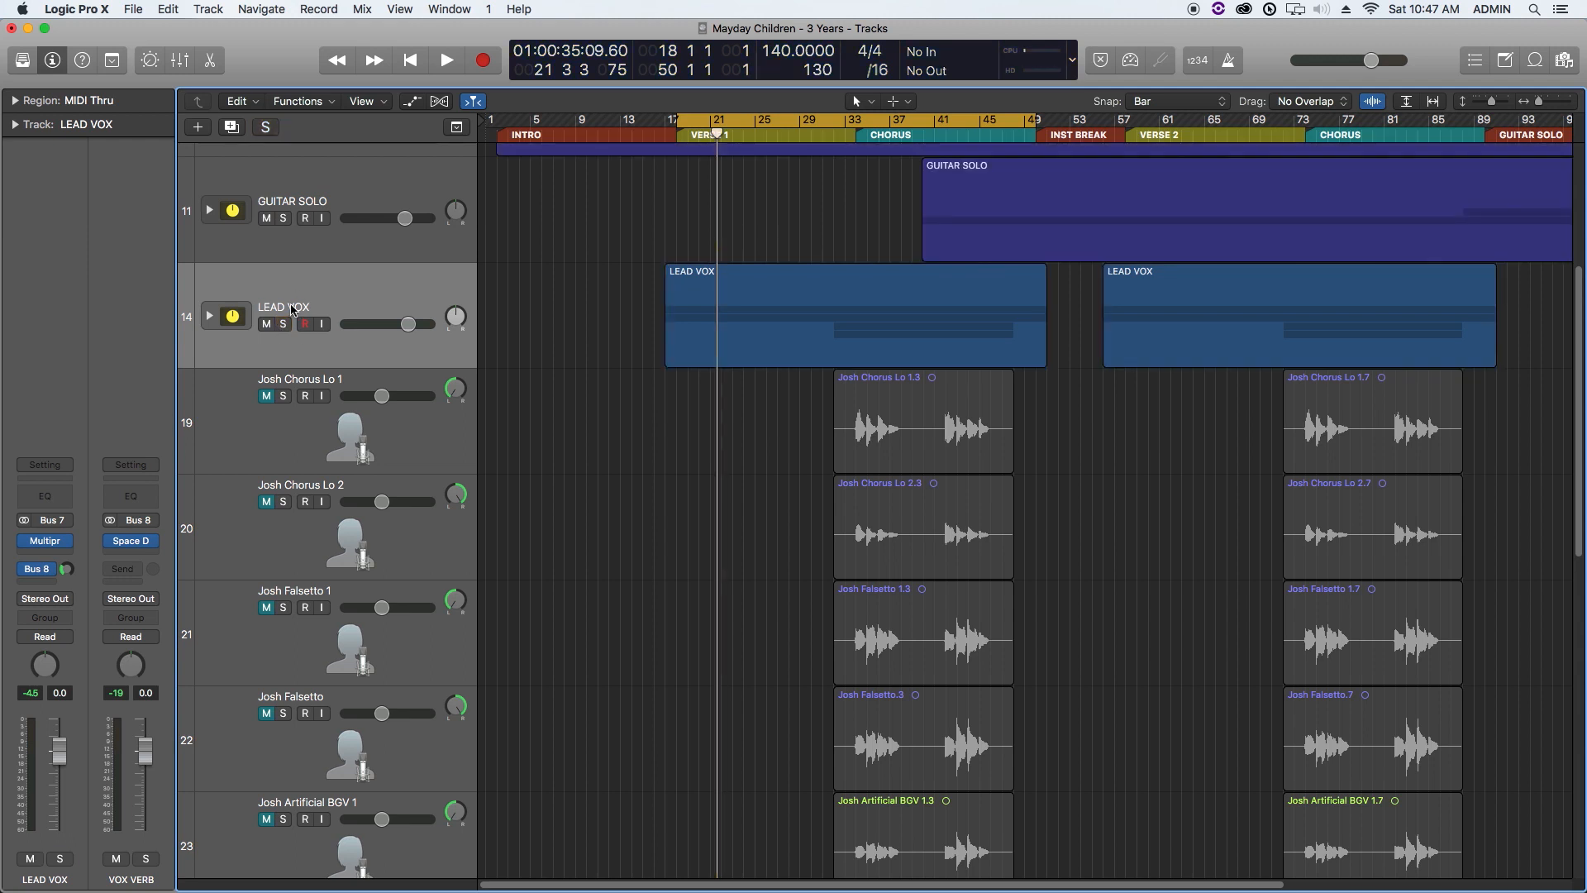
Step: Add a Bus 5 DELAY send at about -17.4 dB to the LEAD VOX stack and fine-tune it during soloed playback
{"action": "left_click", "coordinate": [48, 588]}
{"action": "mouse_move", "coordinate": [76, 664]}
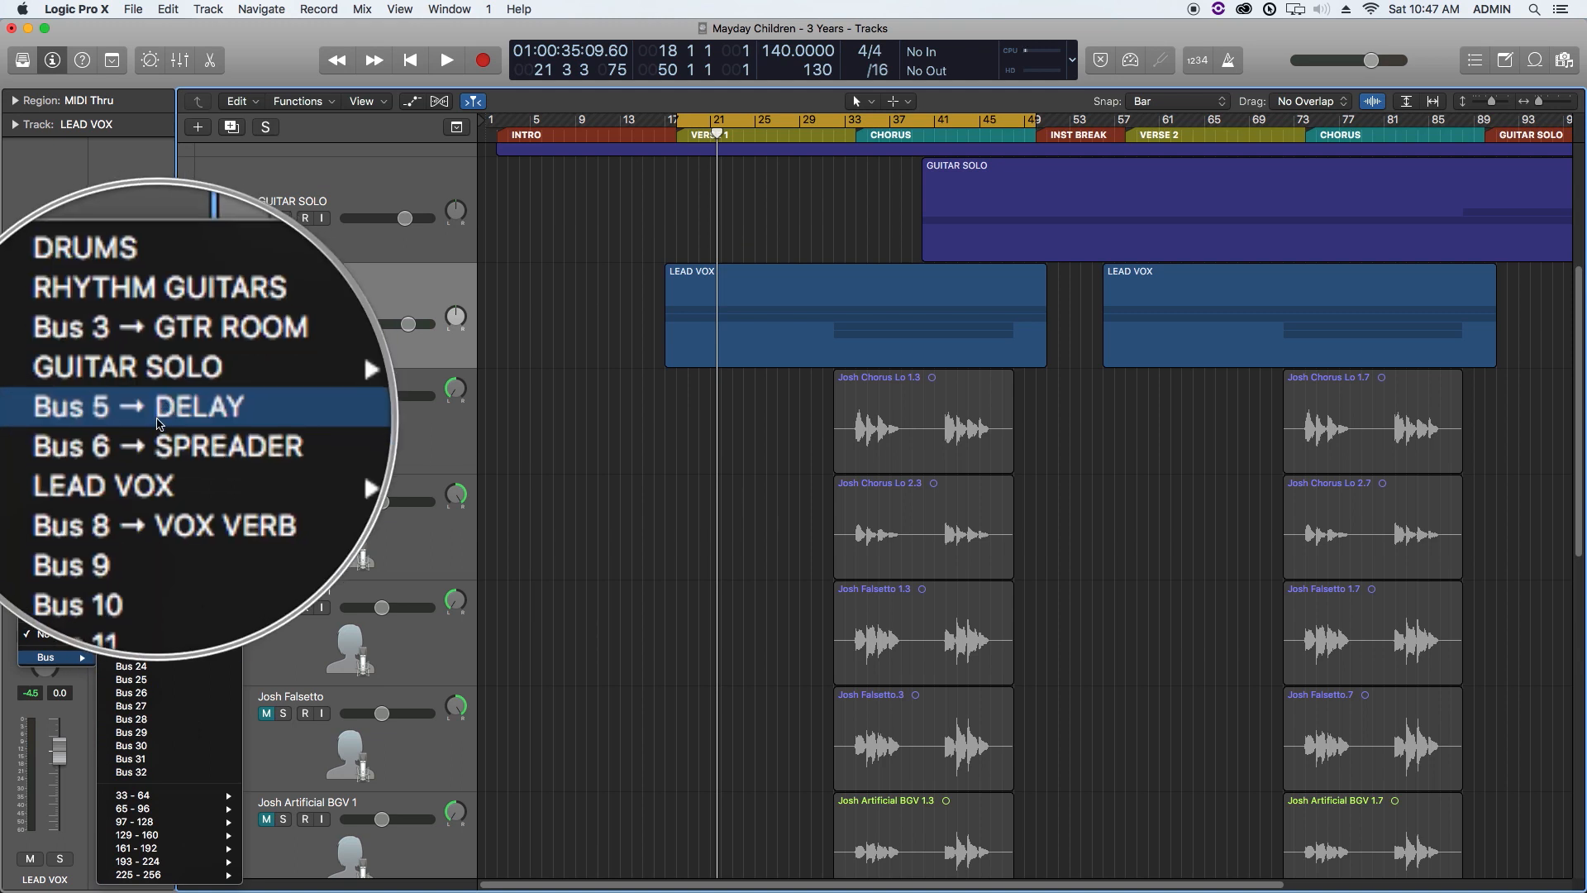
{"action": "left_click", "coordinate": [159, 415]}
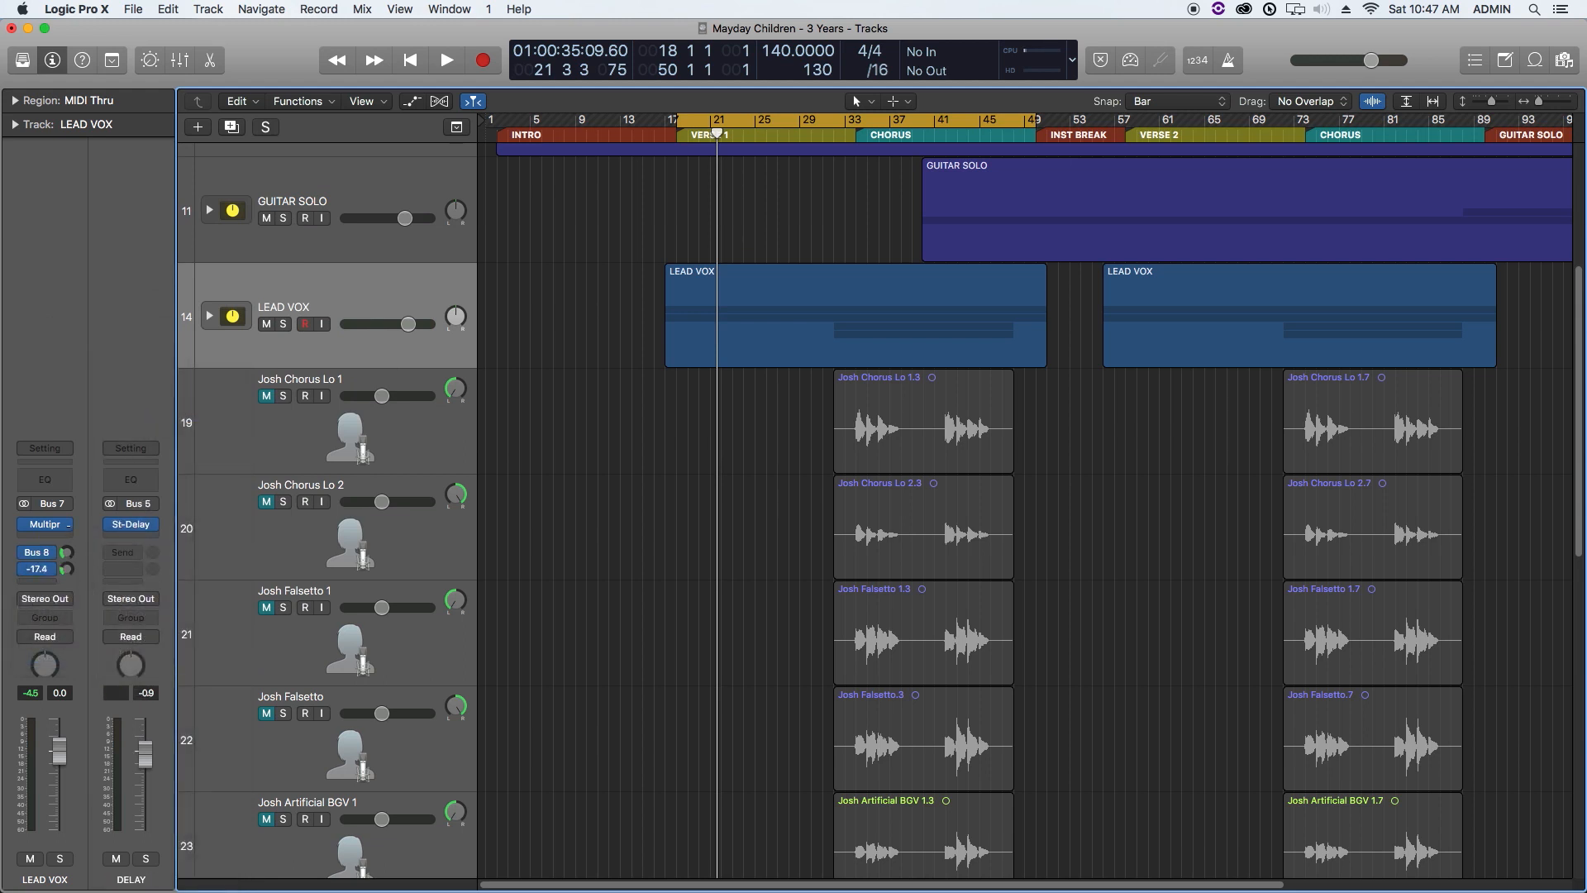
{"action": "key", "text": "space"}
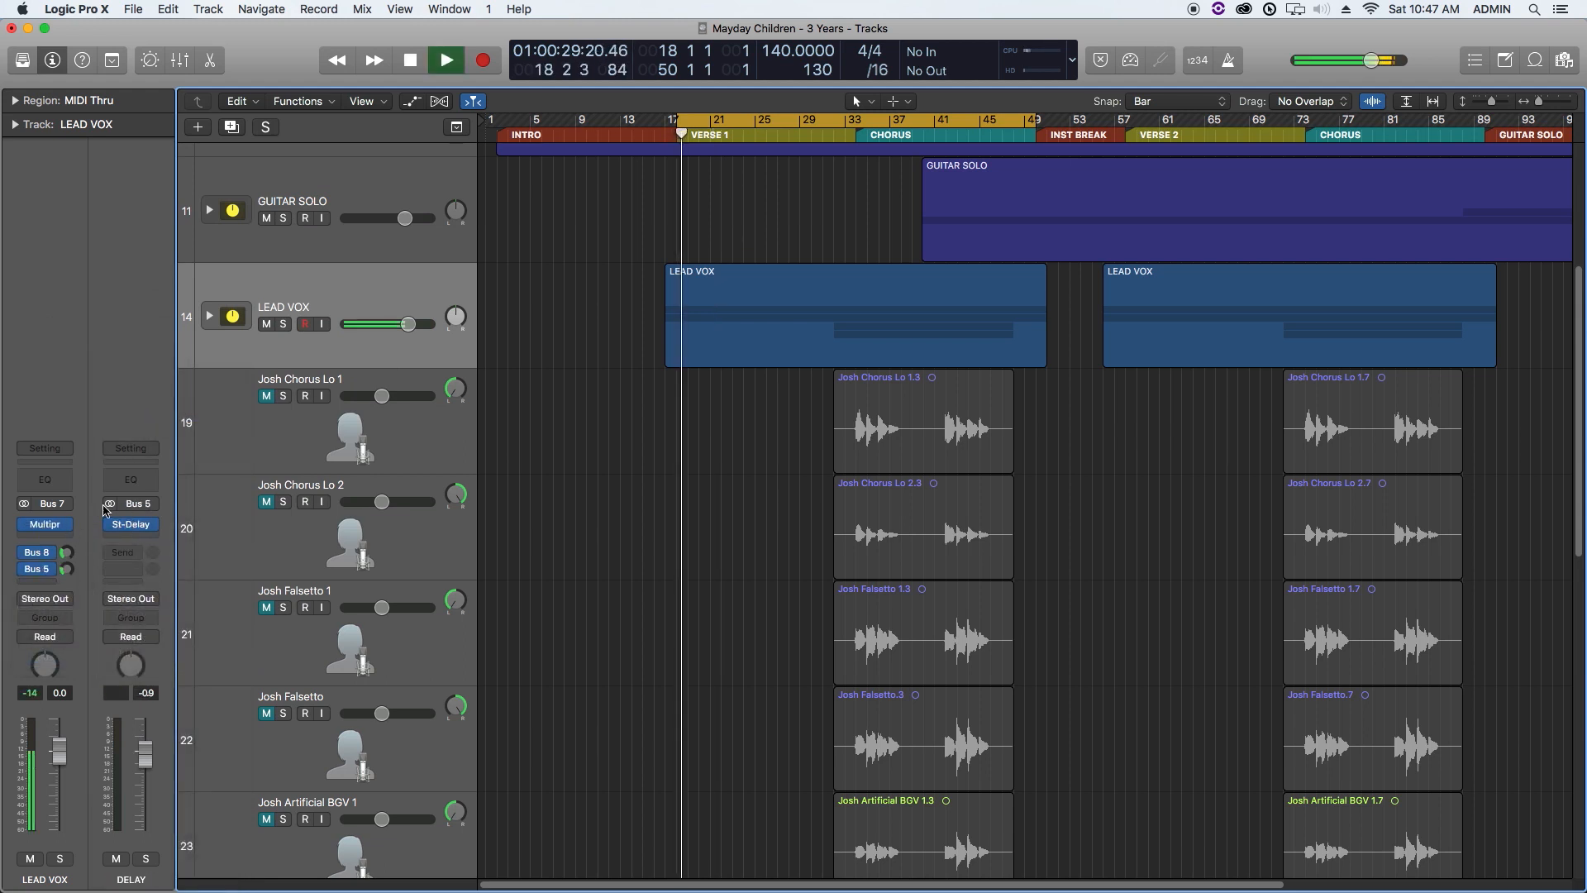
{"action": "left_click", "coordinate": [283, 325]}
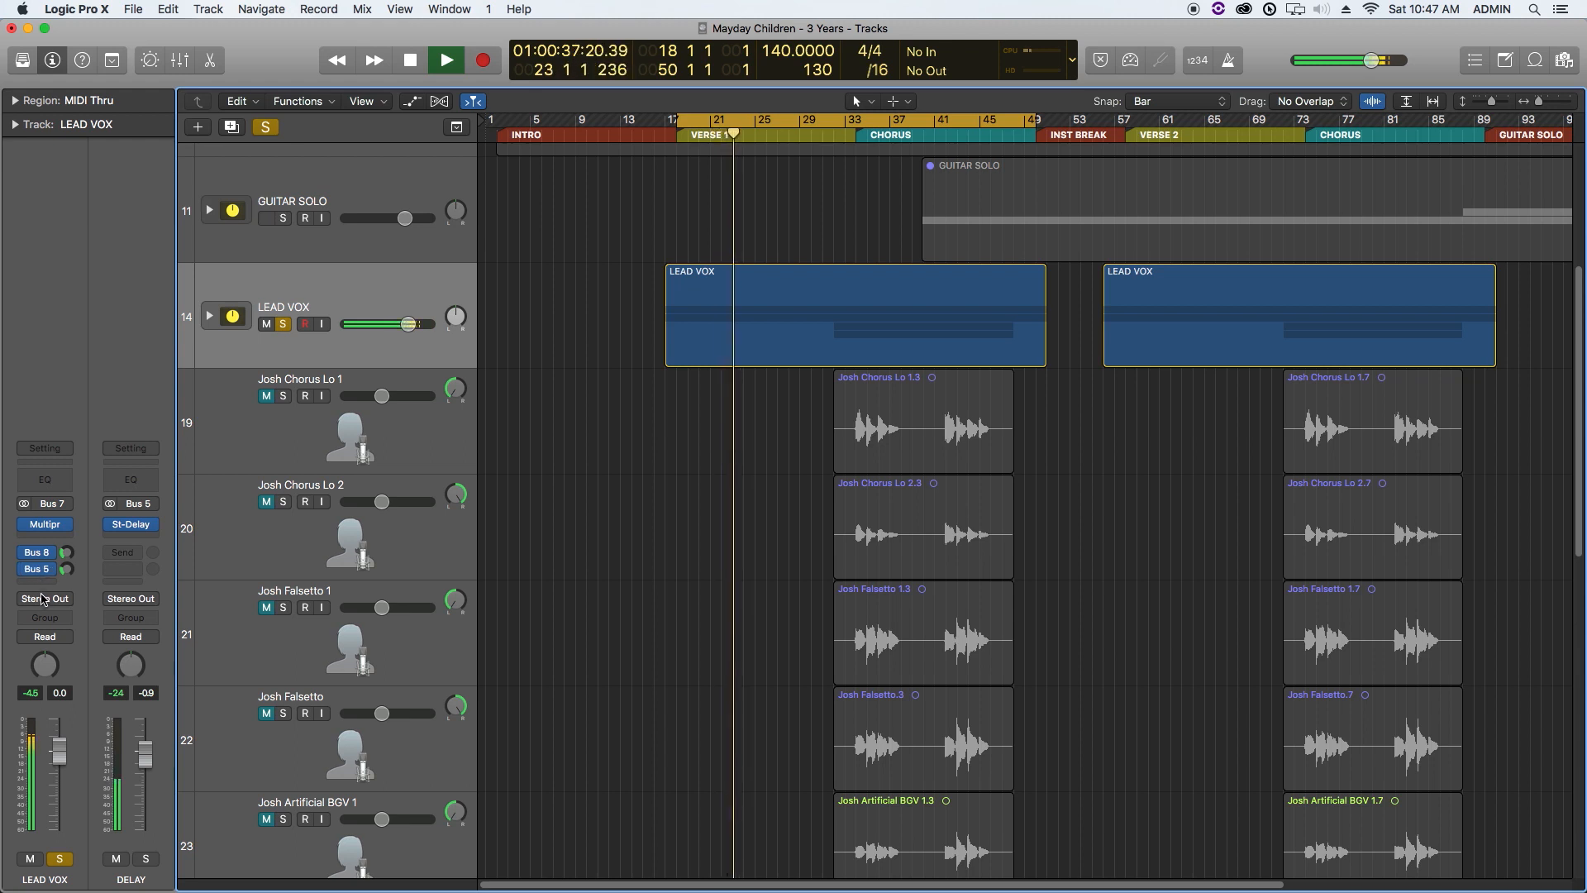
{"action": "left_click_drag", "start_coordinate": [67, 570], "coordinate": [67, 567]}
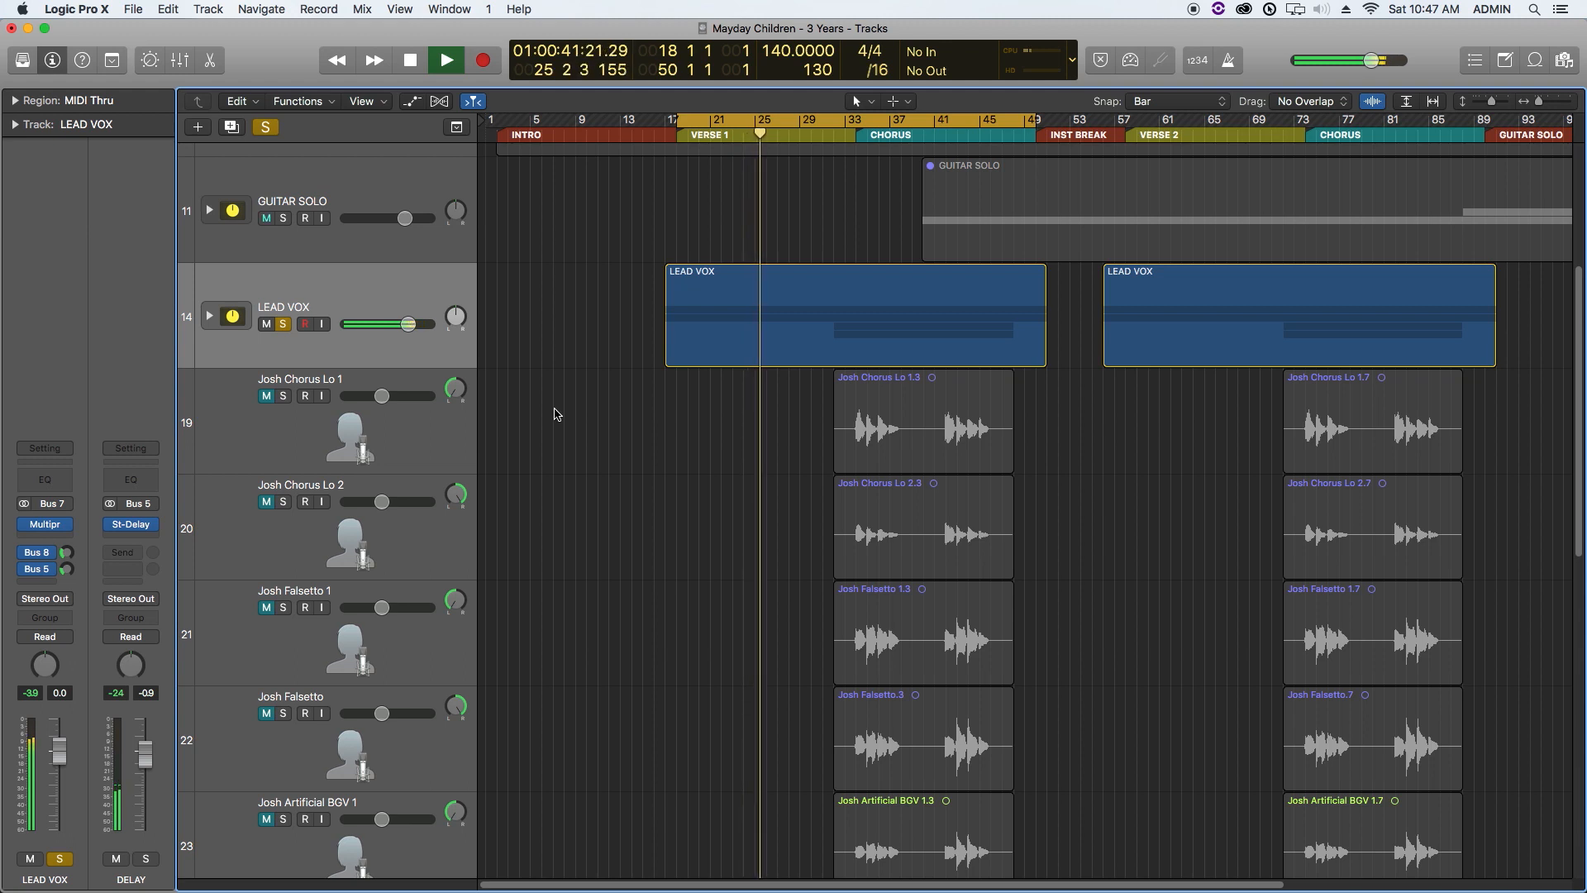
{"action": "key", "text": "space"}
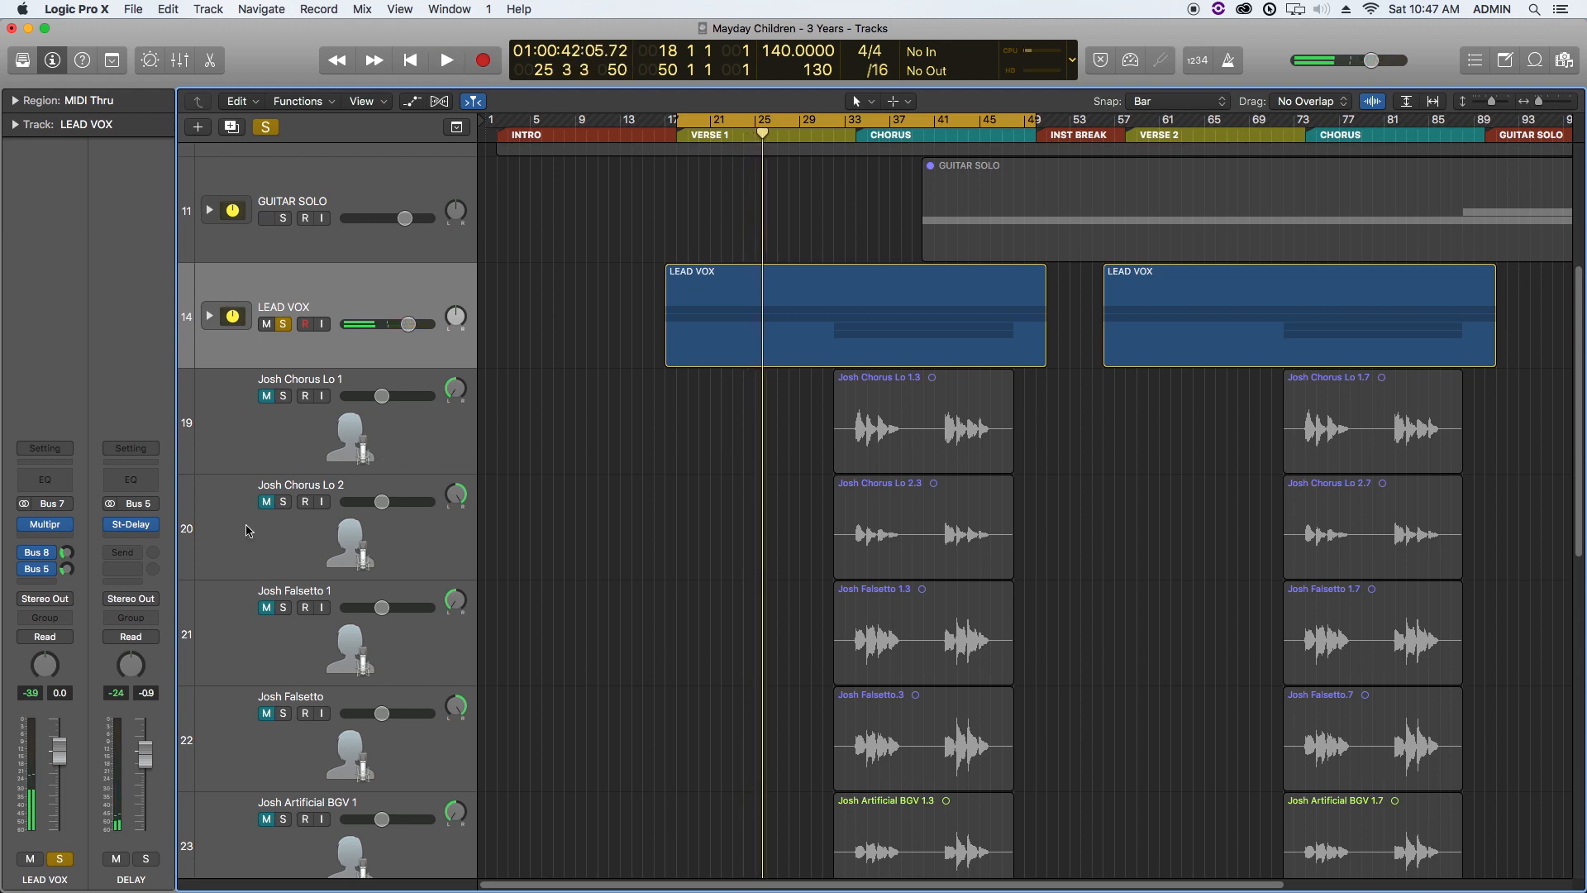
Step: Add a Bus 6 SPREADER send at about -7.2 dB to the LEAD VOX stack and compare playback with all three sends off and on
{"action": "left_click", "coordinate": [47, 584]}
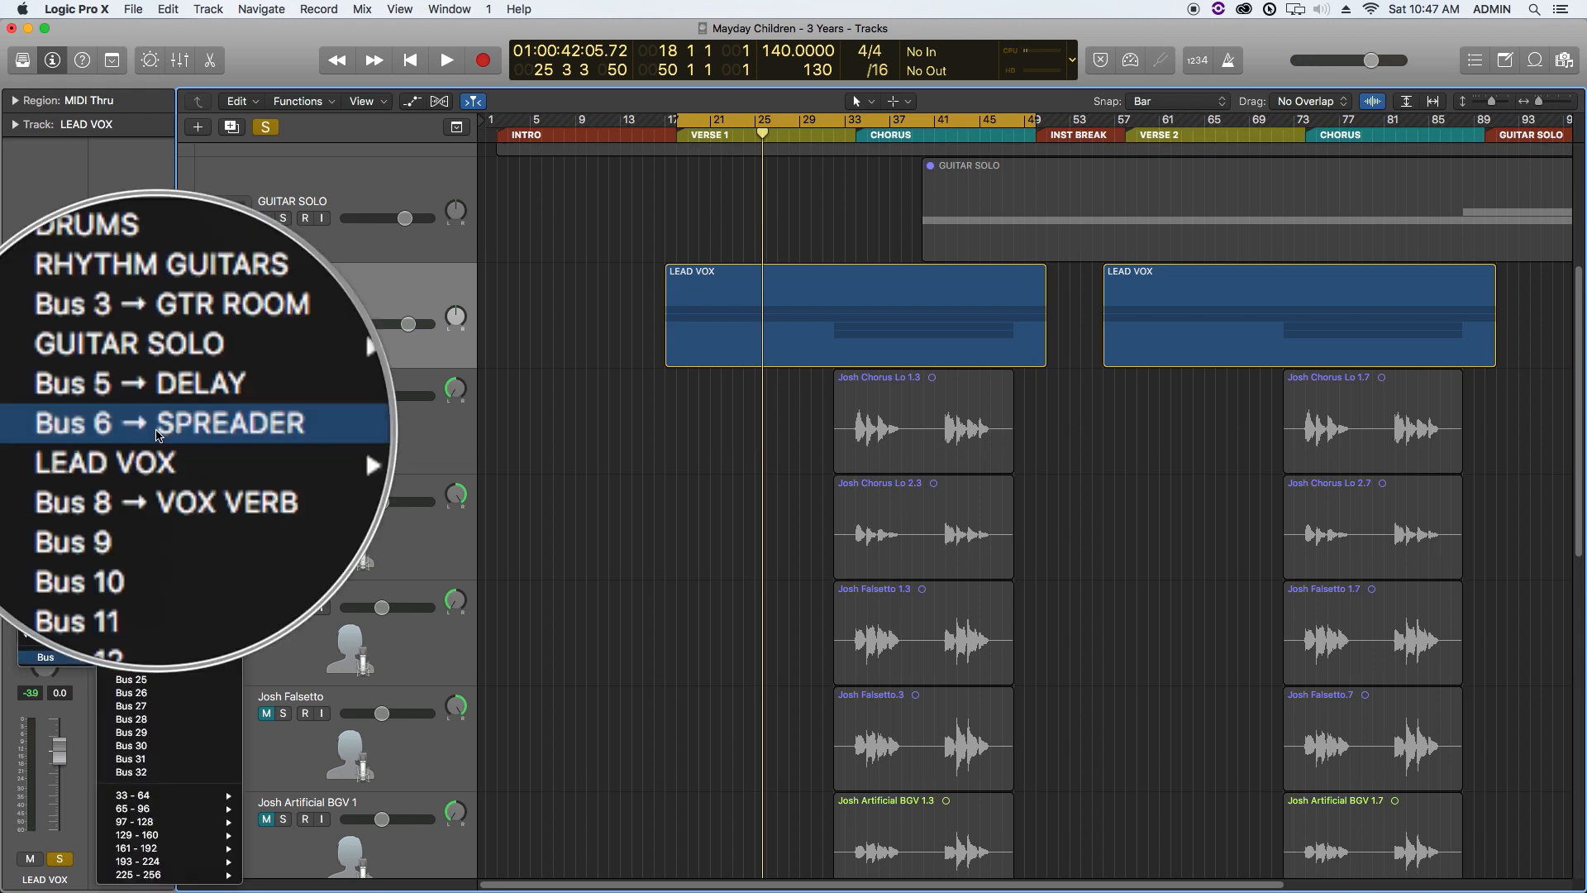
{"action": "left_click", "coordinate": [159, 429]}
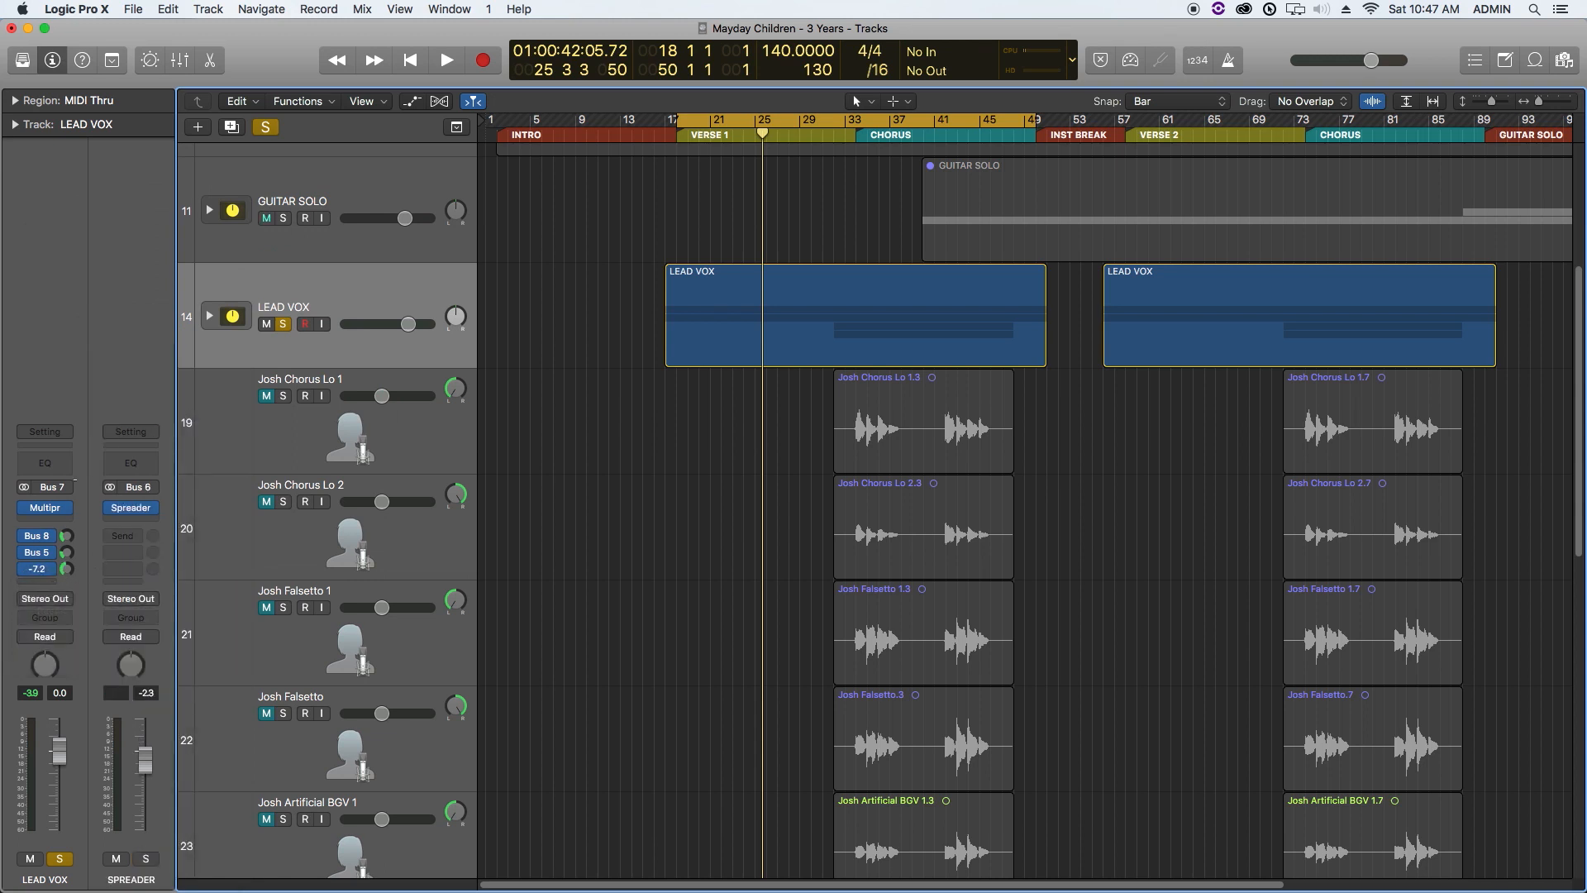
{"action": "key", "text": "space"}
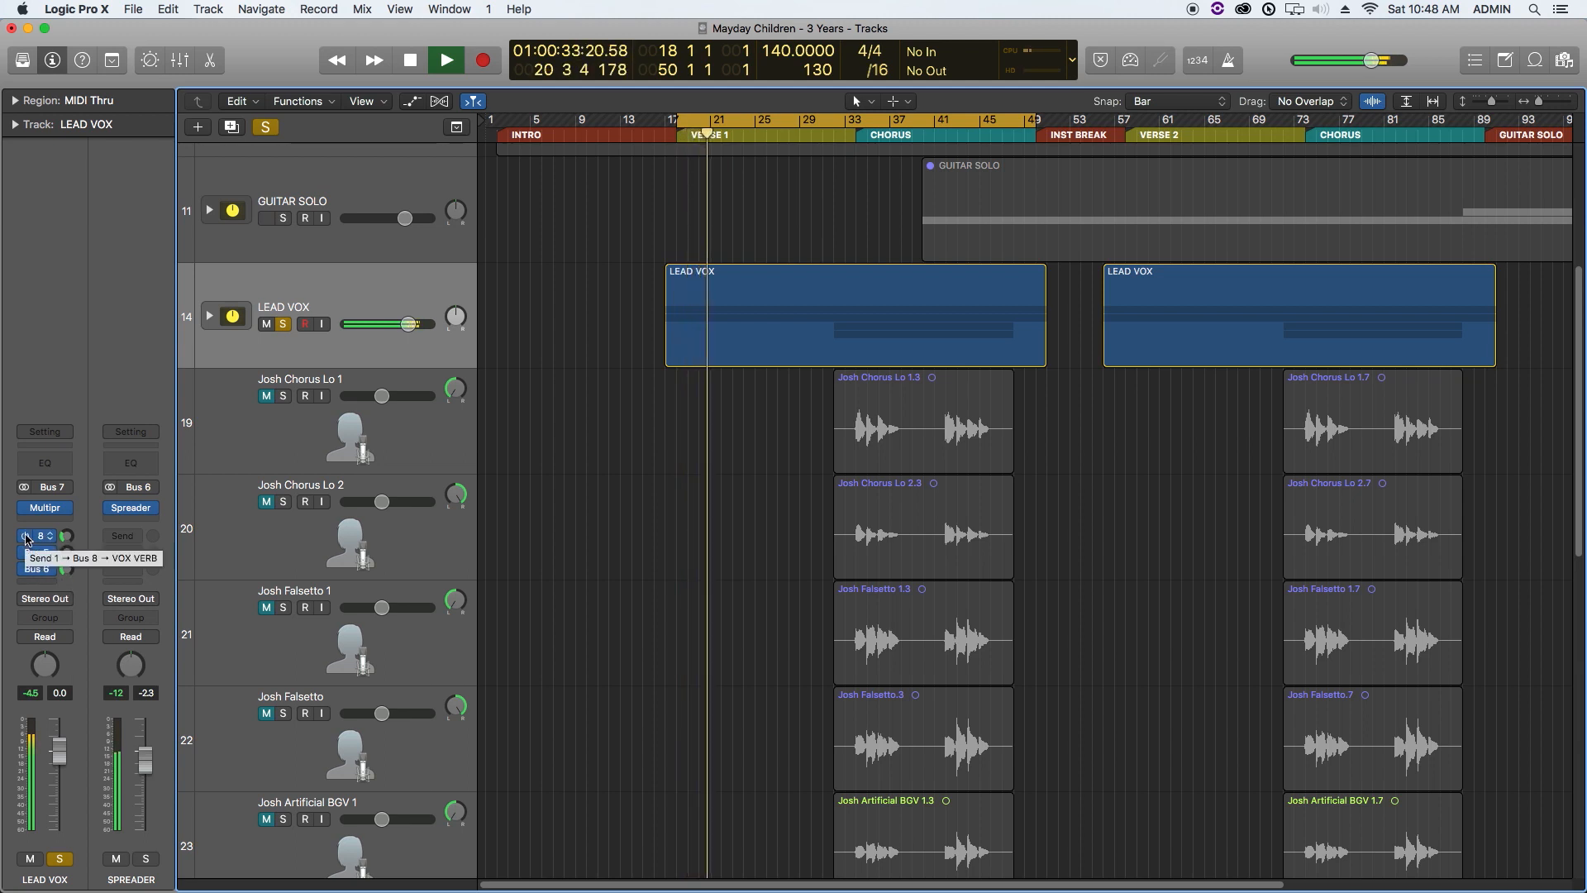
{"action": "key", "text": "space"}
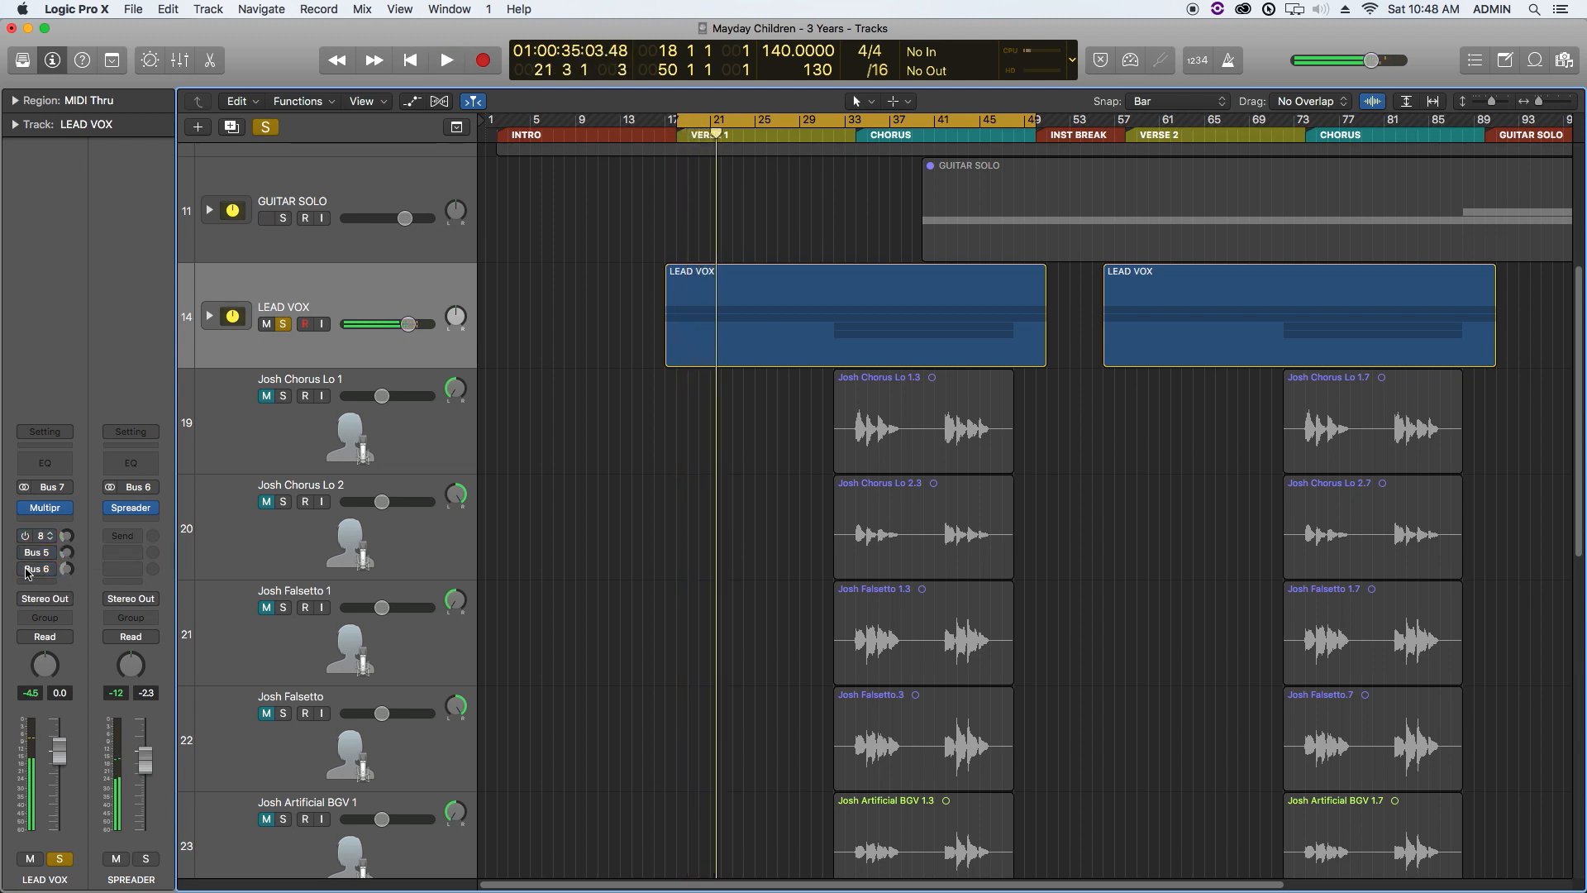
{"action": "key", "text": "space"}
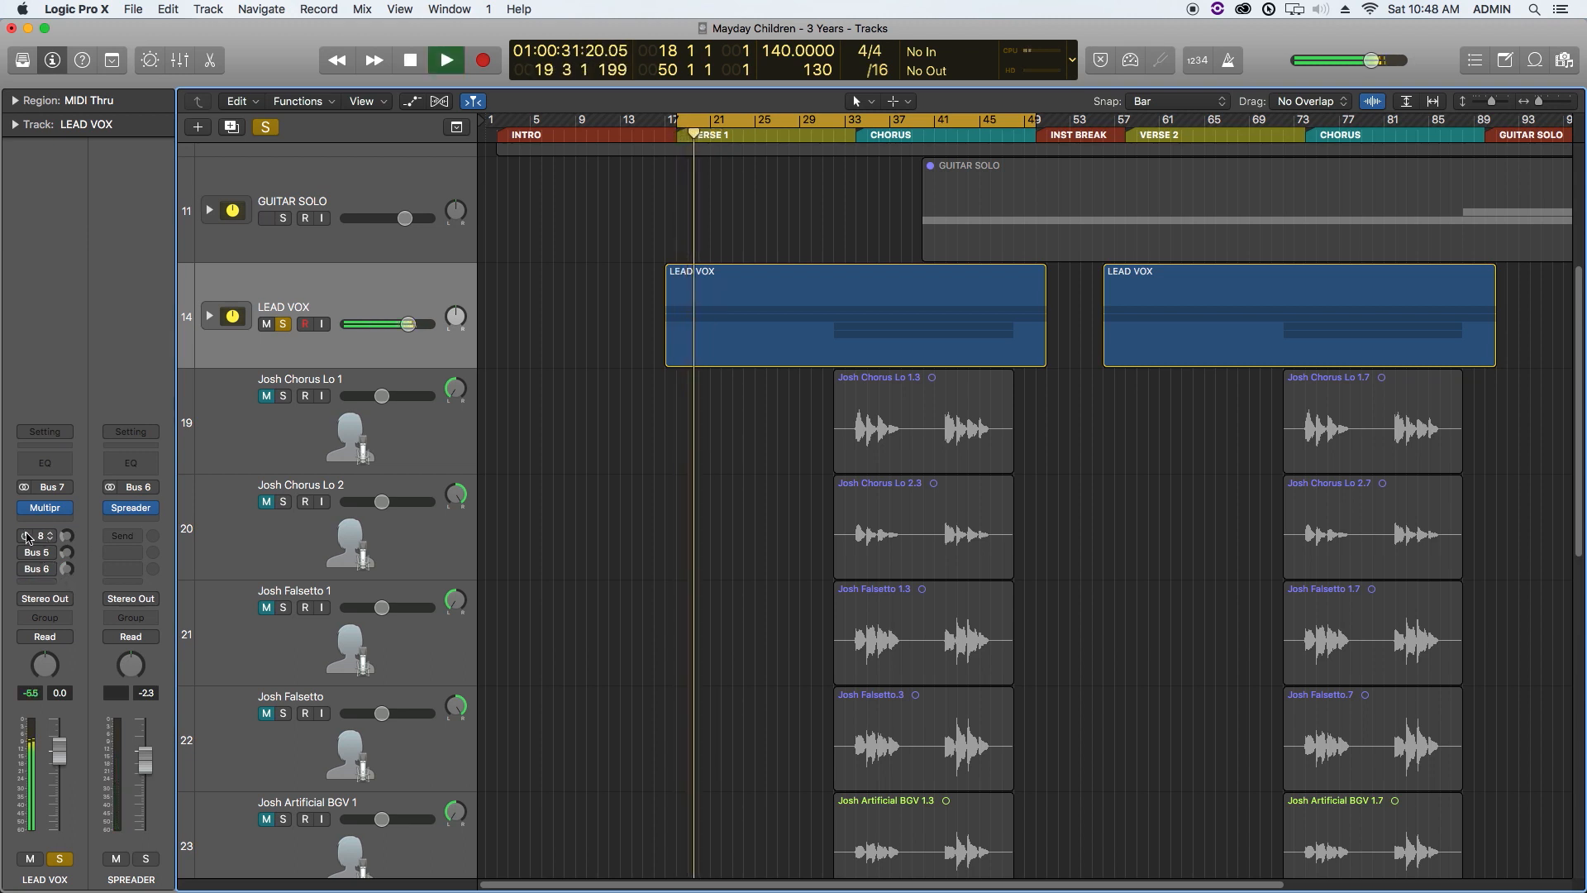
{"action": "key", "text": "space"}
{"action": "key", "text": "space"}
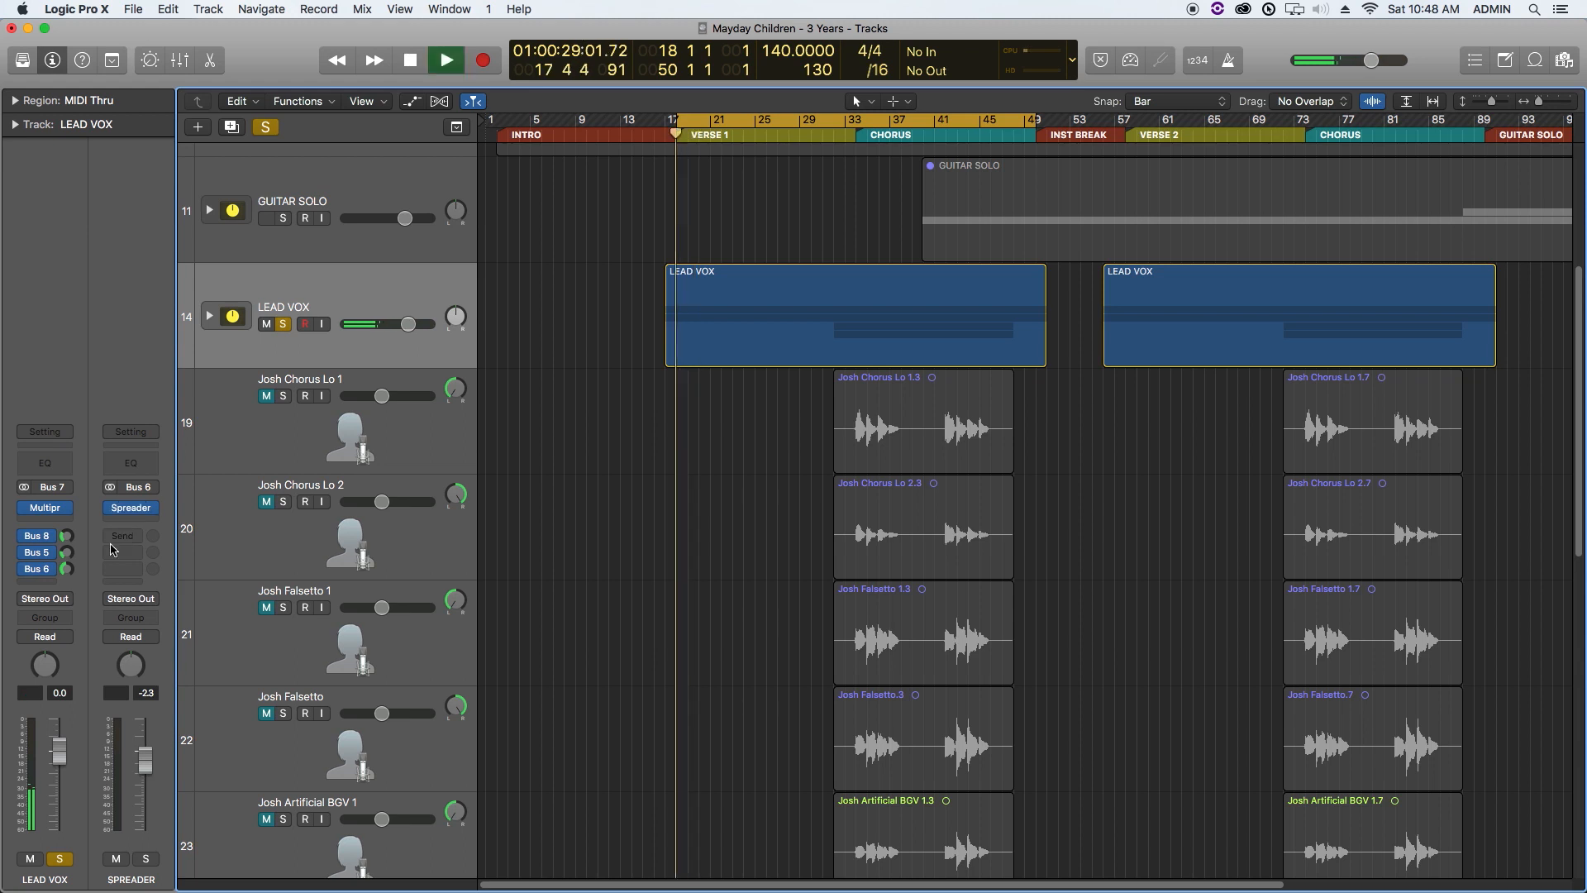
Step: Readjust the LEAD VOX stack's Bus 5 send, set its Bus 6 send to about -8.8 dB and unsolo the stack
{"action": "left_click", "coordinate": [67, 554]}
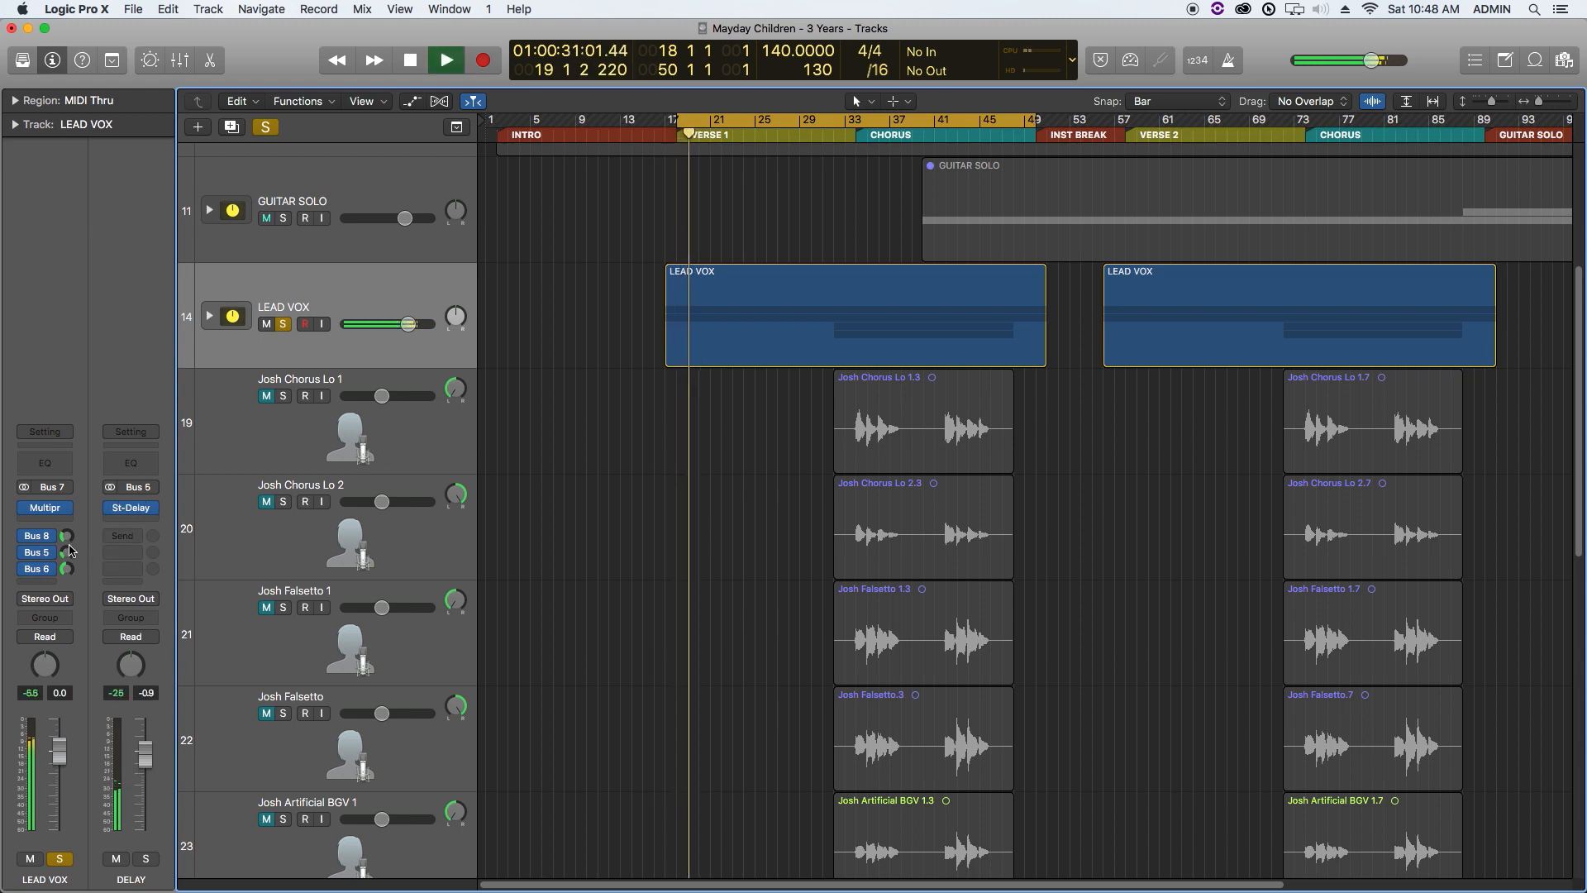
{"action": "left_click", "coordinate": [71, 570]}
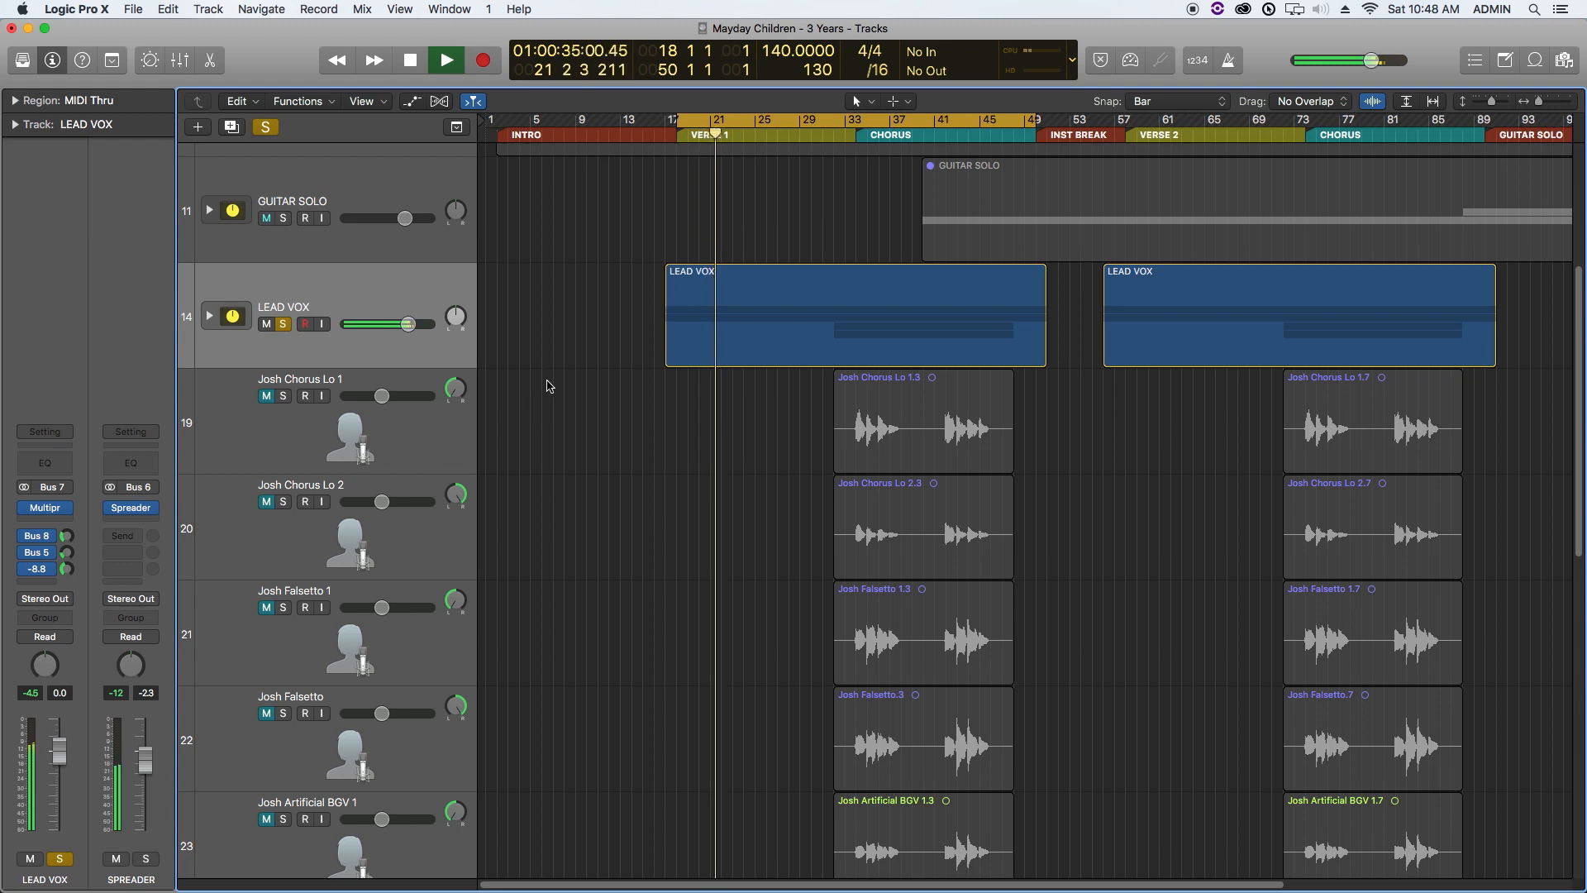
{"action": "key", "text": "space"}
{"action": "left_click", "coordinate": [283, 323]}
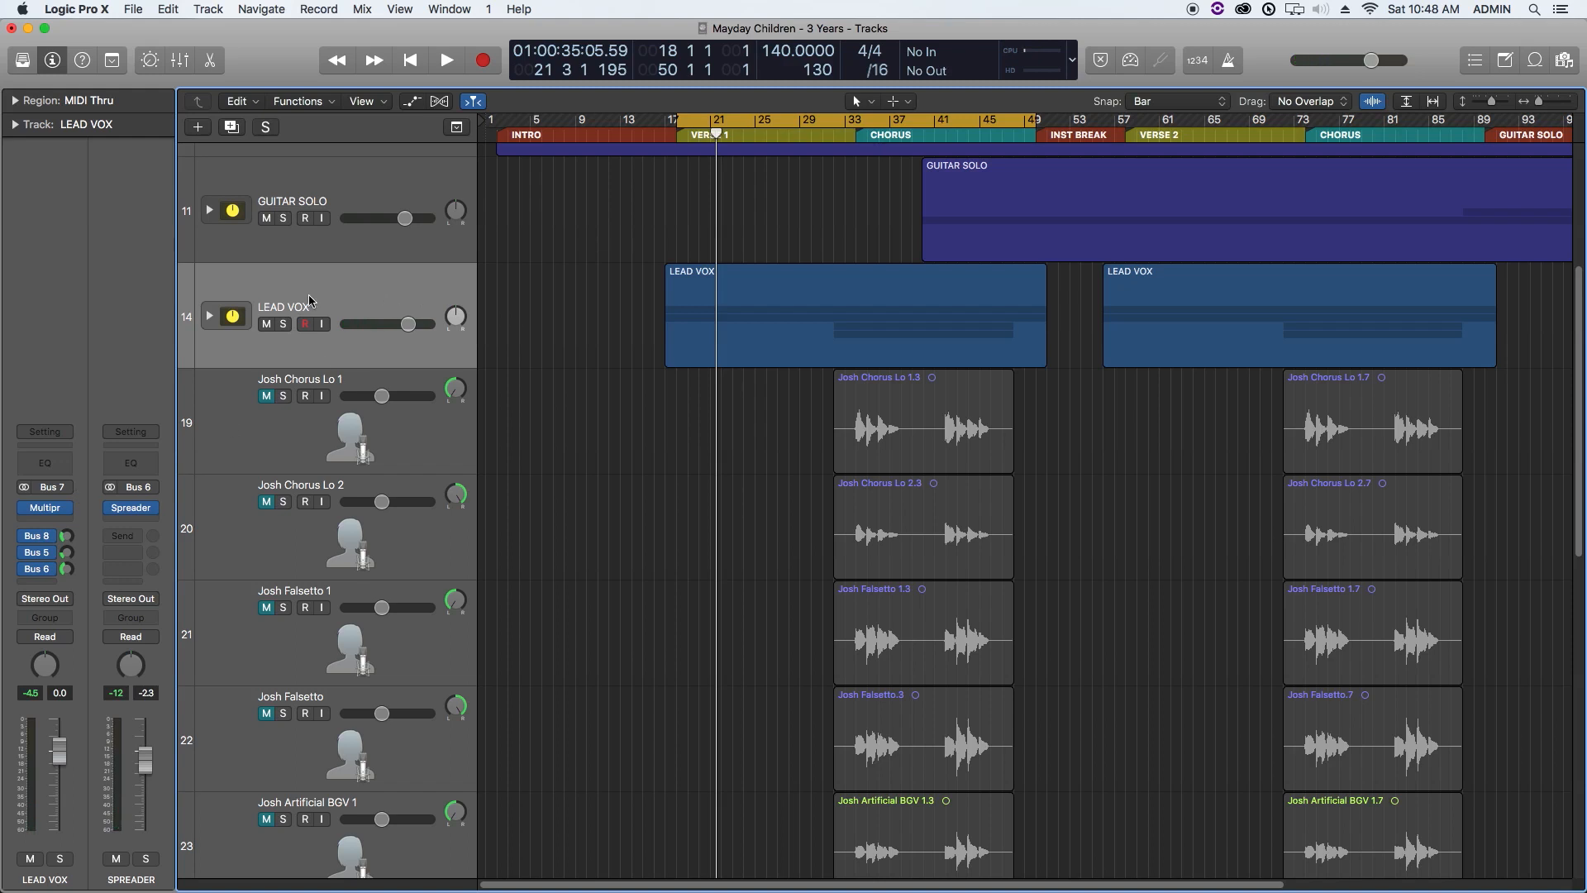
Step: Play the full mix through the first Chorus with cycling off and return the playhead to bar 17
{"action": "key", "text": "space"}
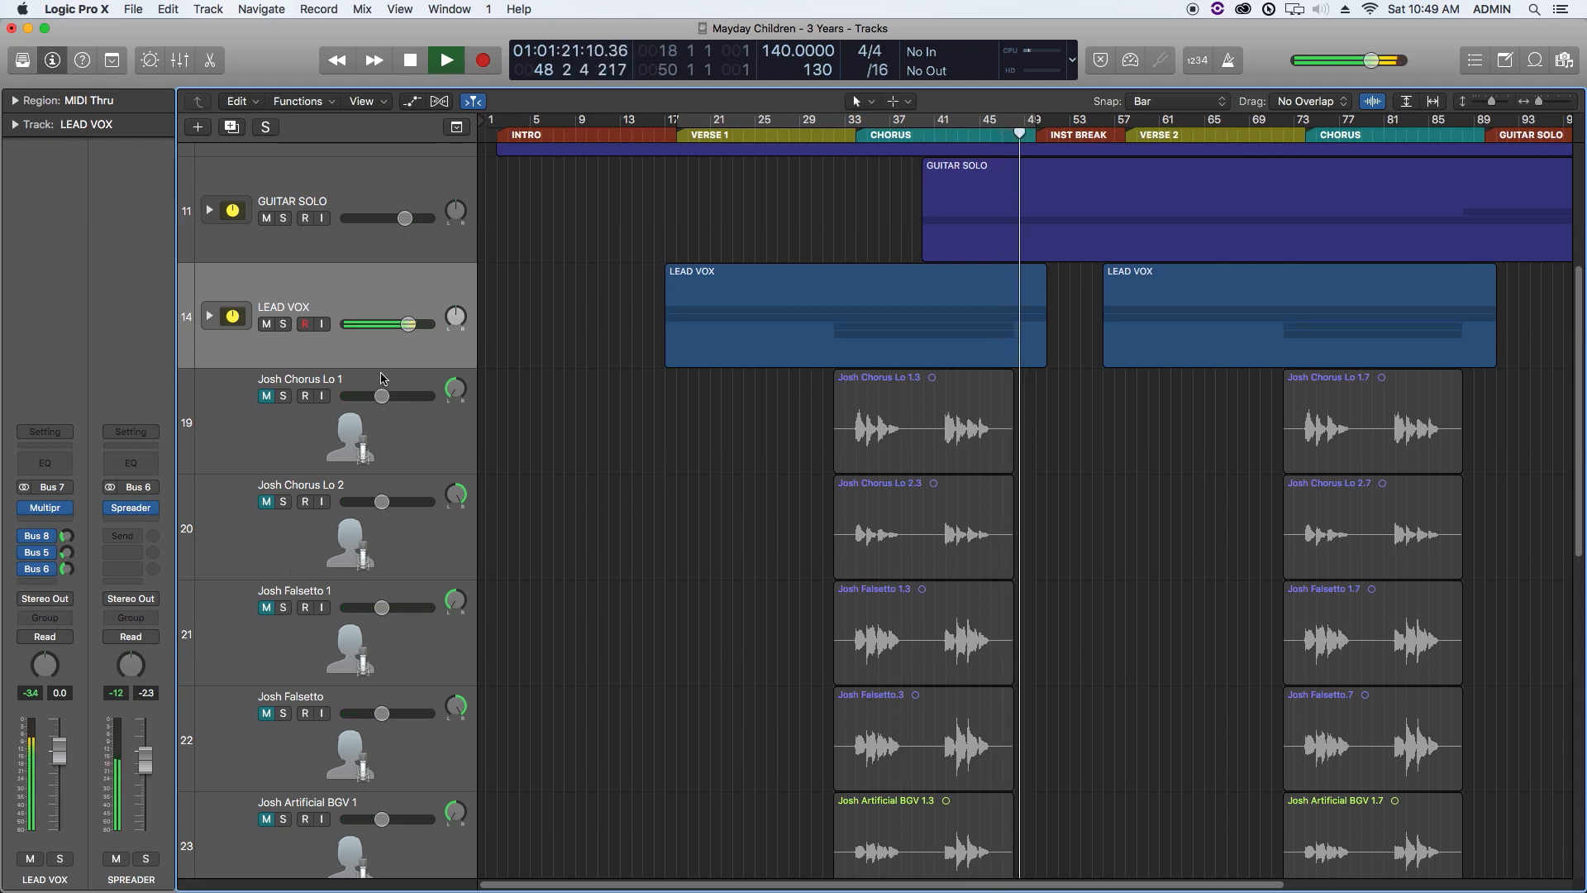
{"action": "key", "text": "space"}
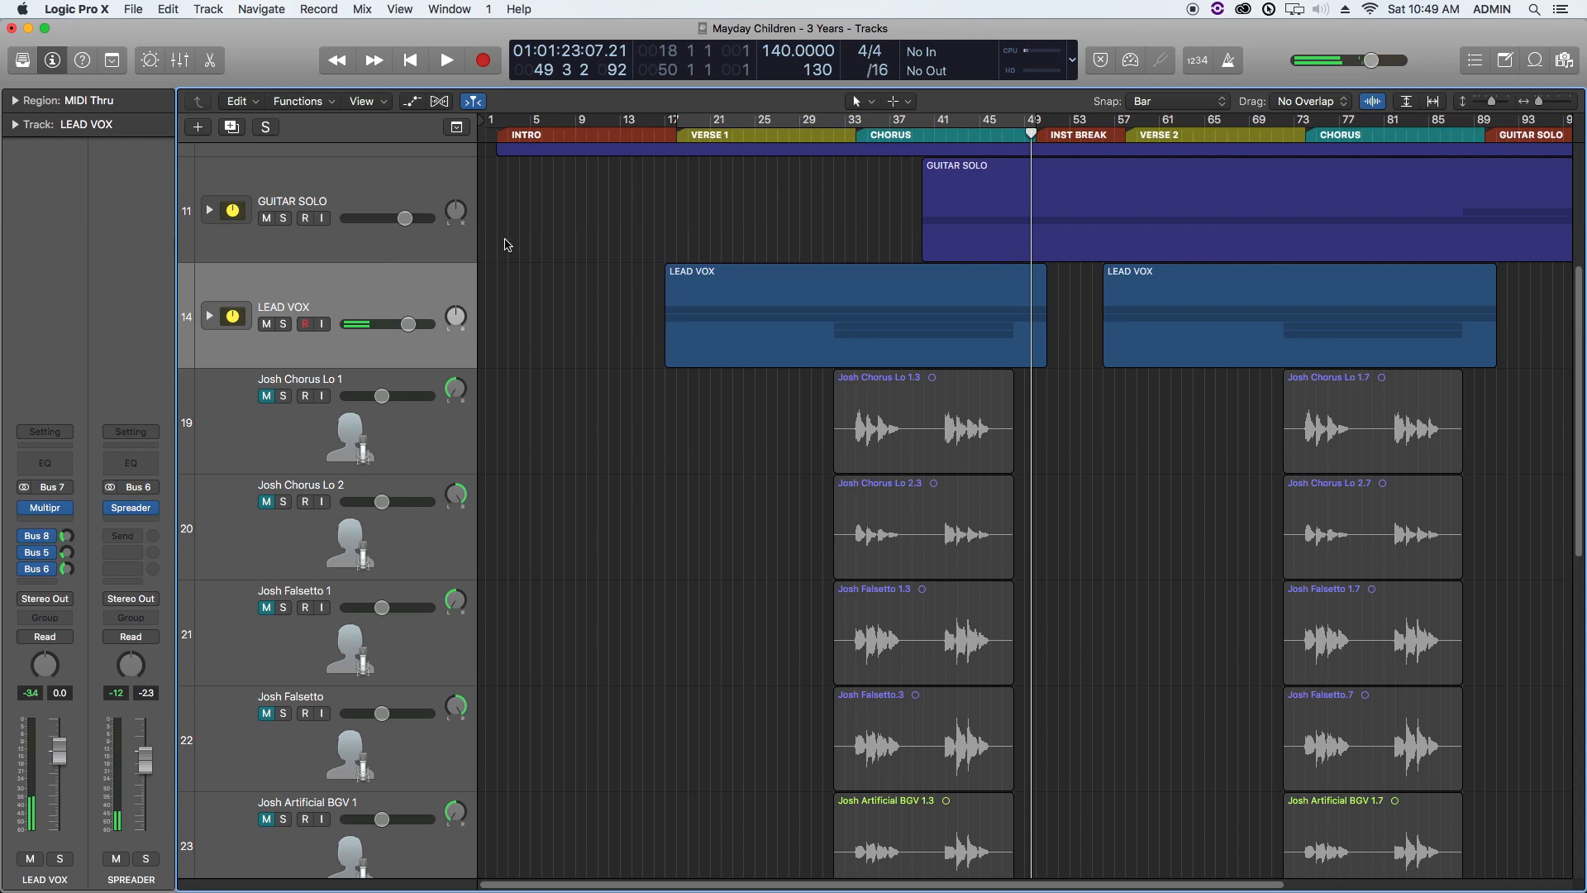
{"action": "left_click", "coordinate": [664, 134]}
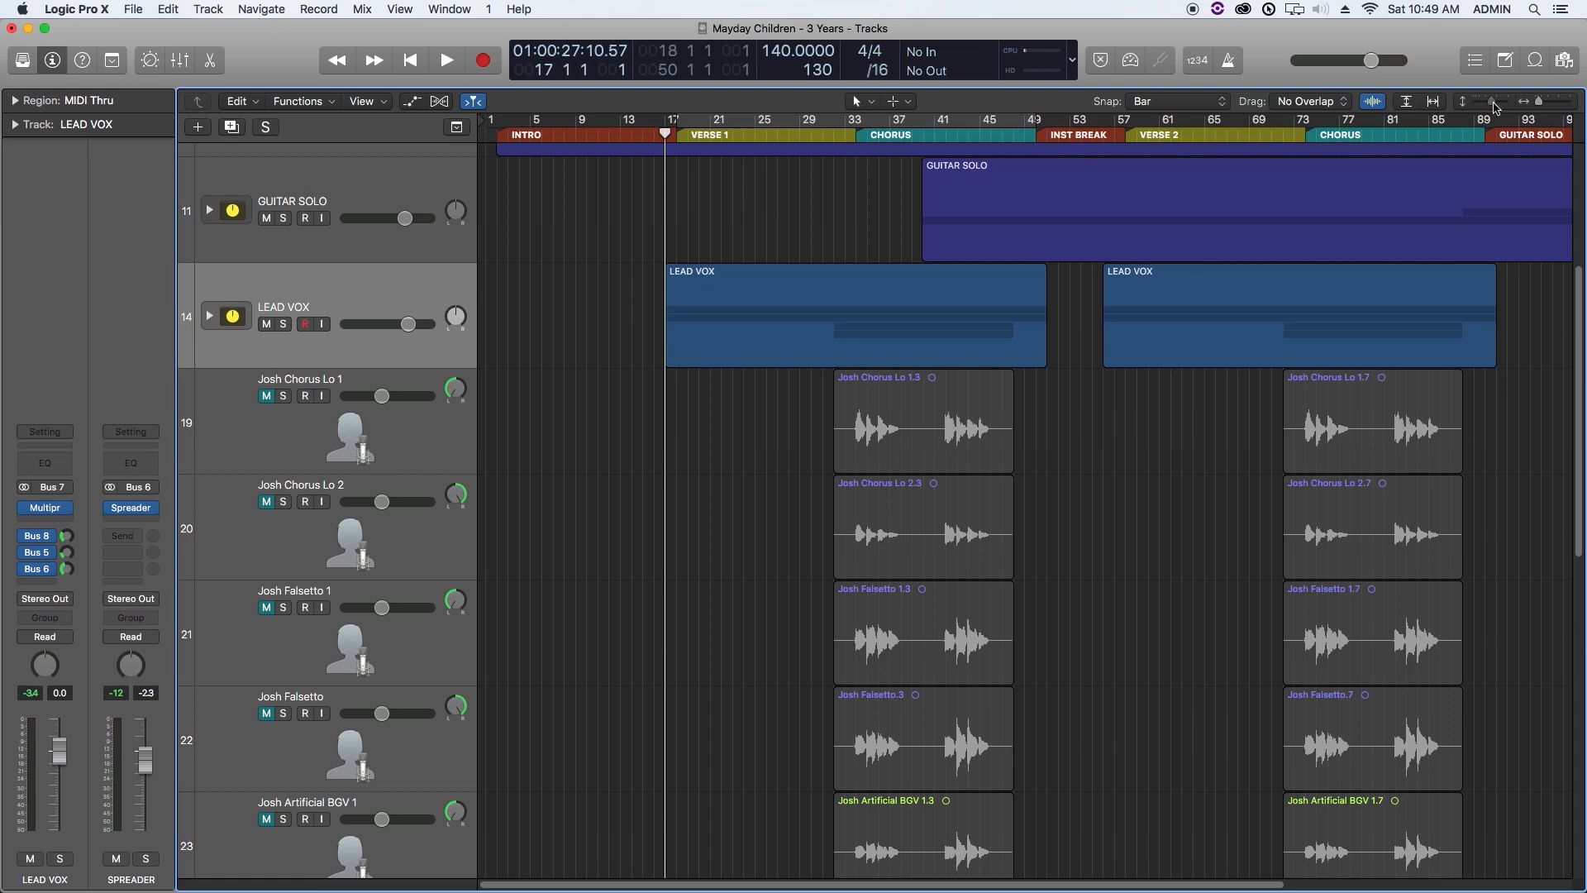
Step: Unmute all the backing vocal tracks below the LEAD VOX stack, tracks 19 to 30
{"action": "left_click_drag", "start_coordinate": [1497, 108], "coordinate": [1486, 108]}
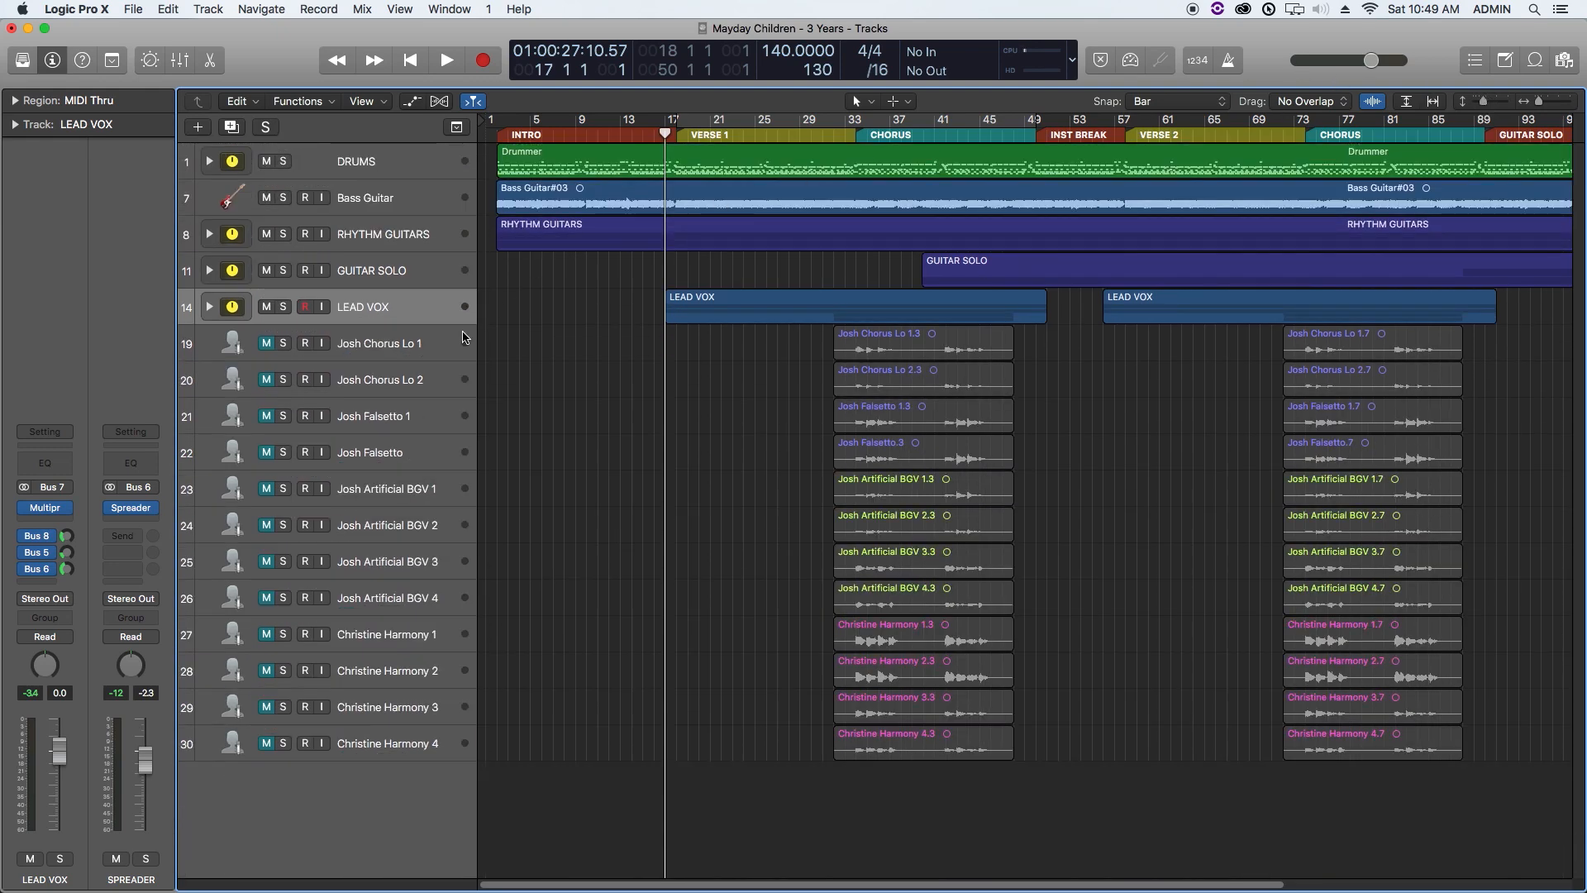
{"action": "left_click", "coordinate": [438, 345]}
{"action": "left_click", "coordinate": [380, 729], "text": "shift"}
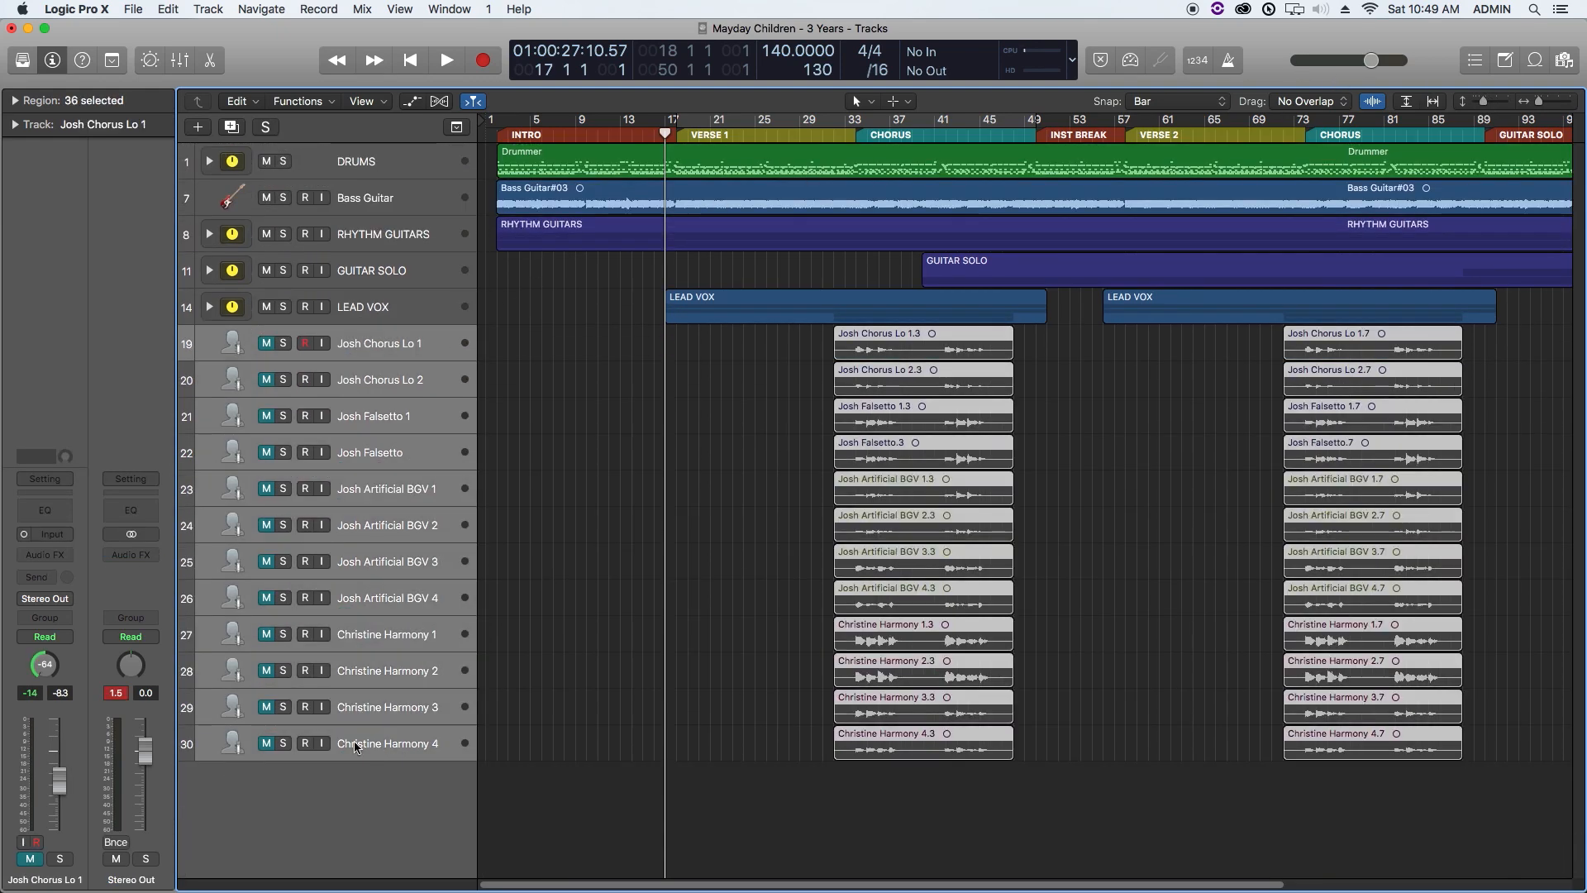
Step: Solo the male backing vocal tracks 19 to 26, play them from the start of the first Chorus, and unsolo them
{"action": "left_click", "coordinate": [397, 349]}
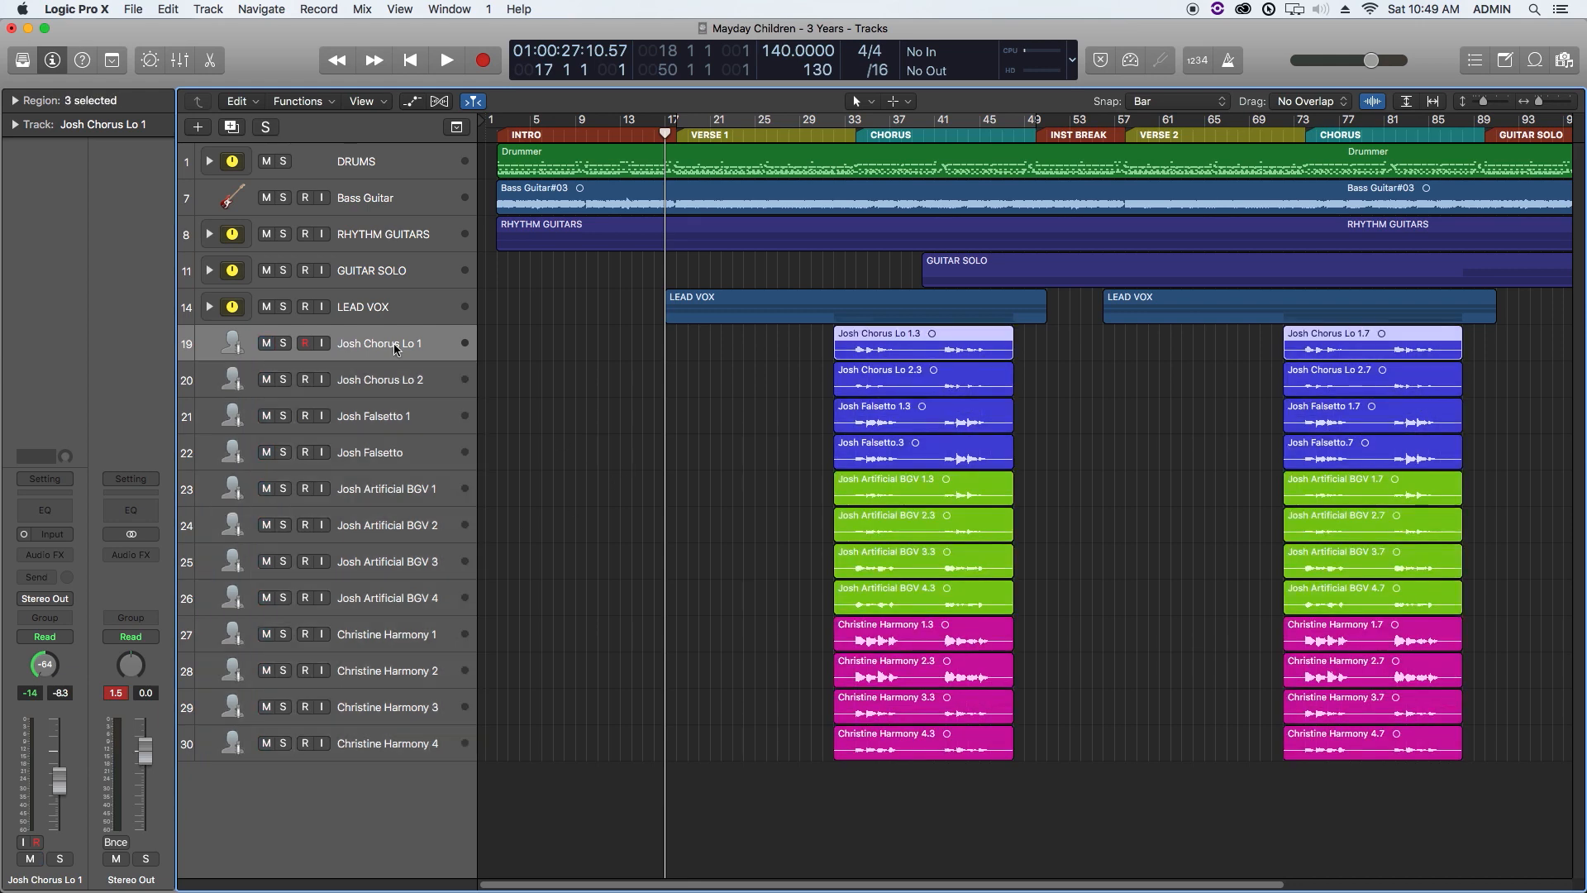
{"action": "left_click", "coordinate": [392, 607], "text": "shift"}
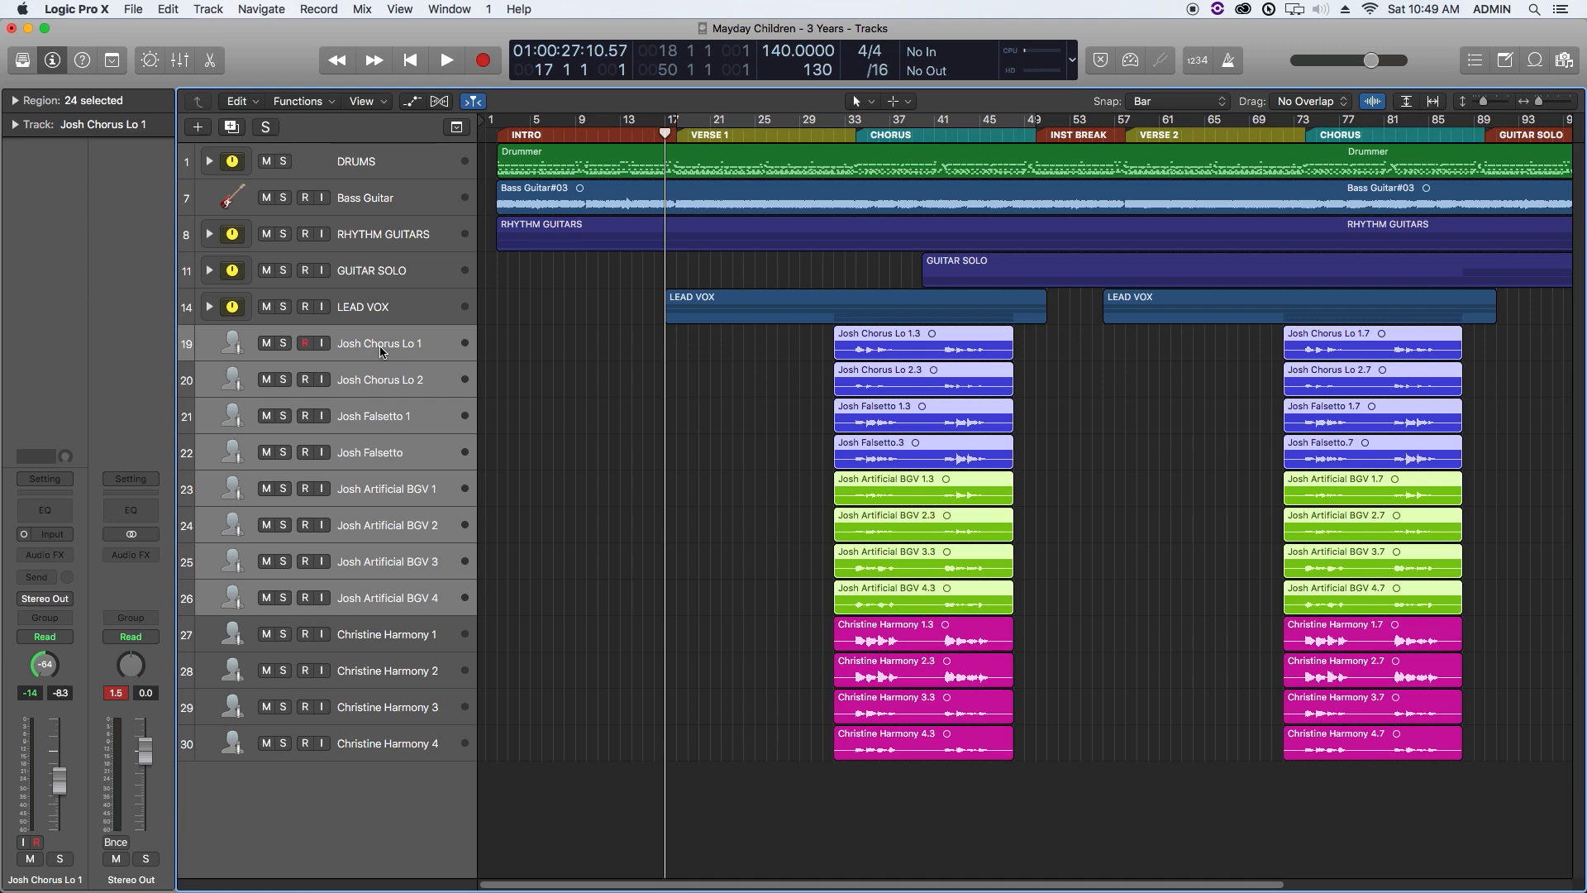
{"action": "key", "text": "x"}
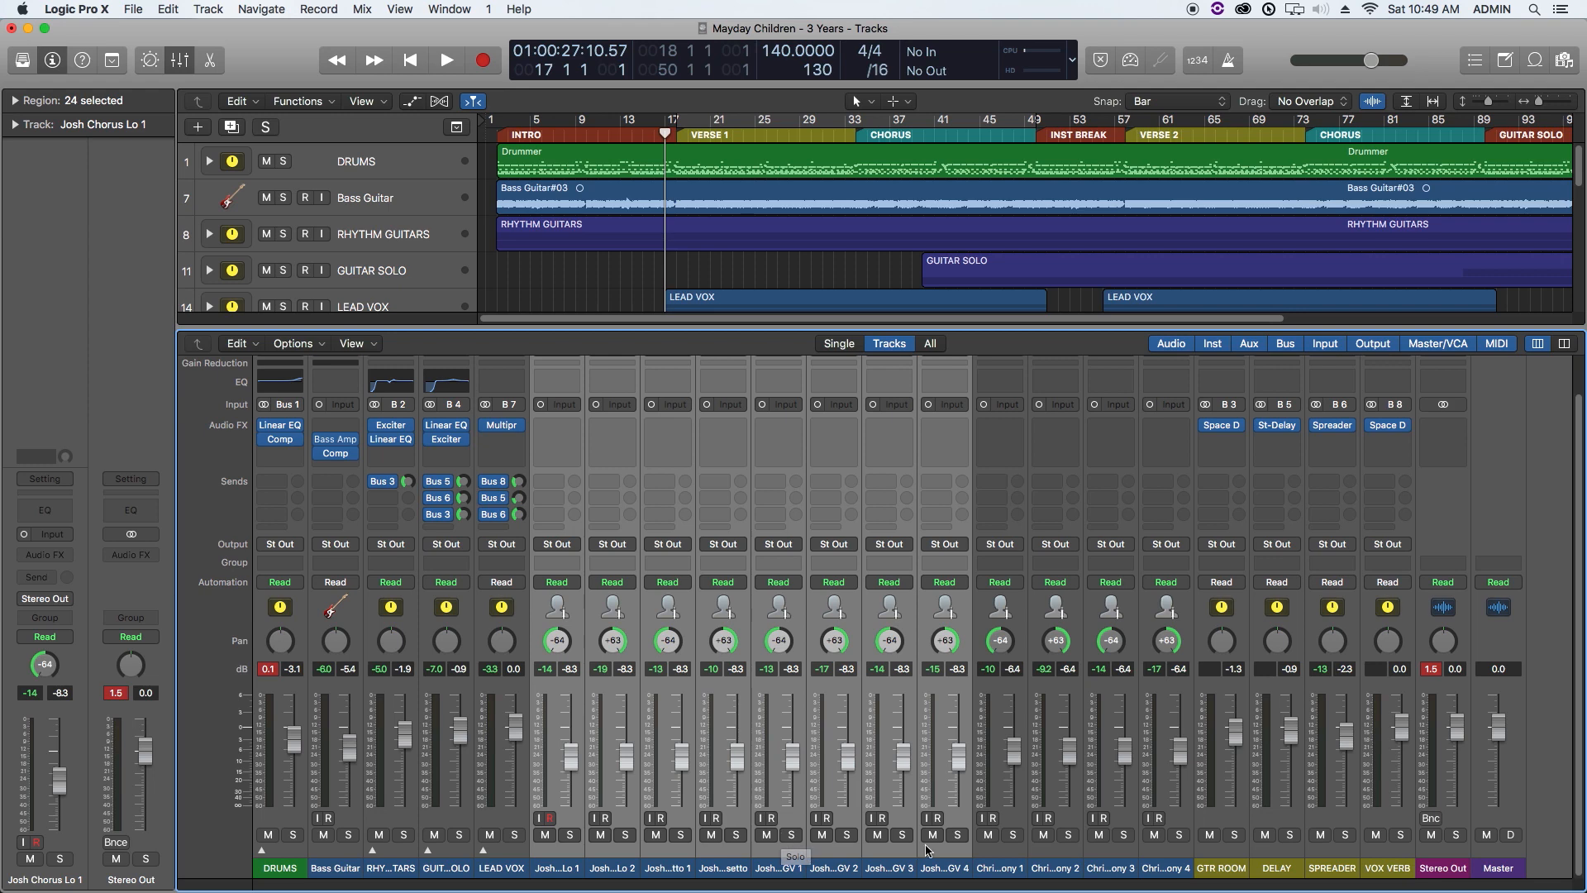
{"action": "left_click", "coordinate": [626, 836]}
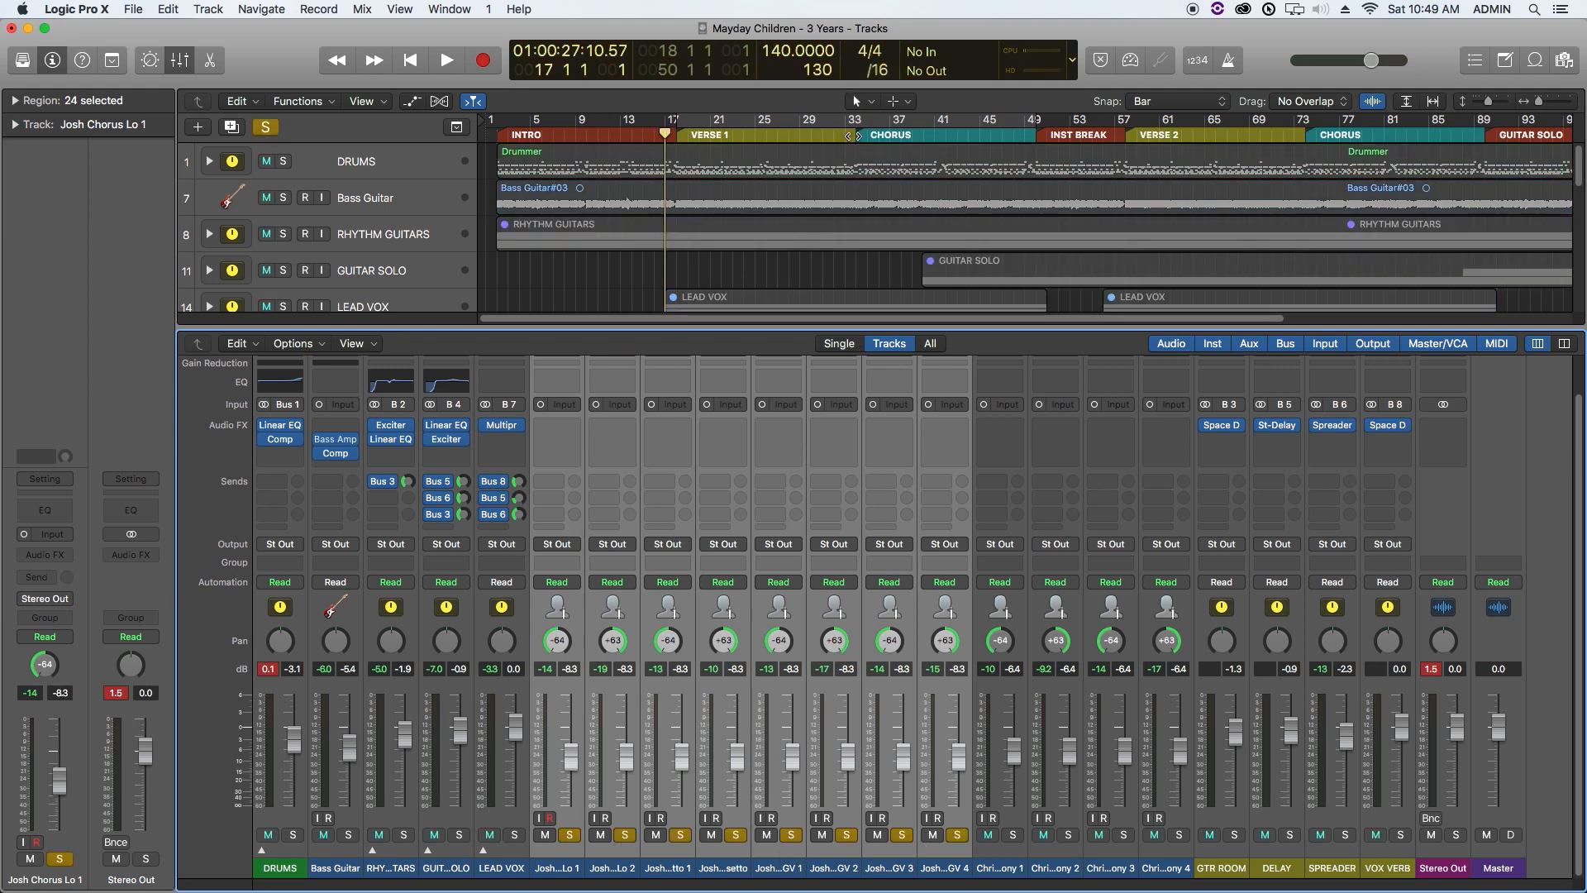
{"action": "left_click", "coordinate": [853, 136]}
{"action": "key", "text": "space"}
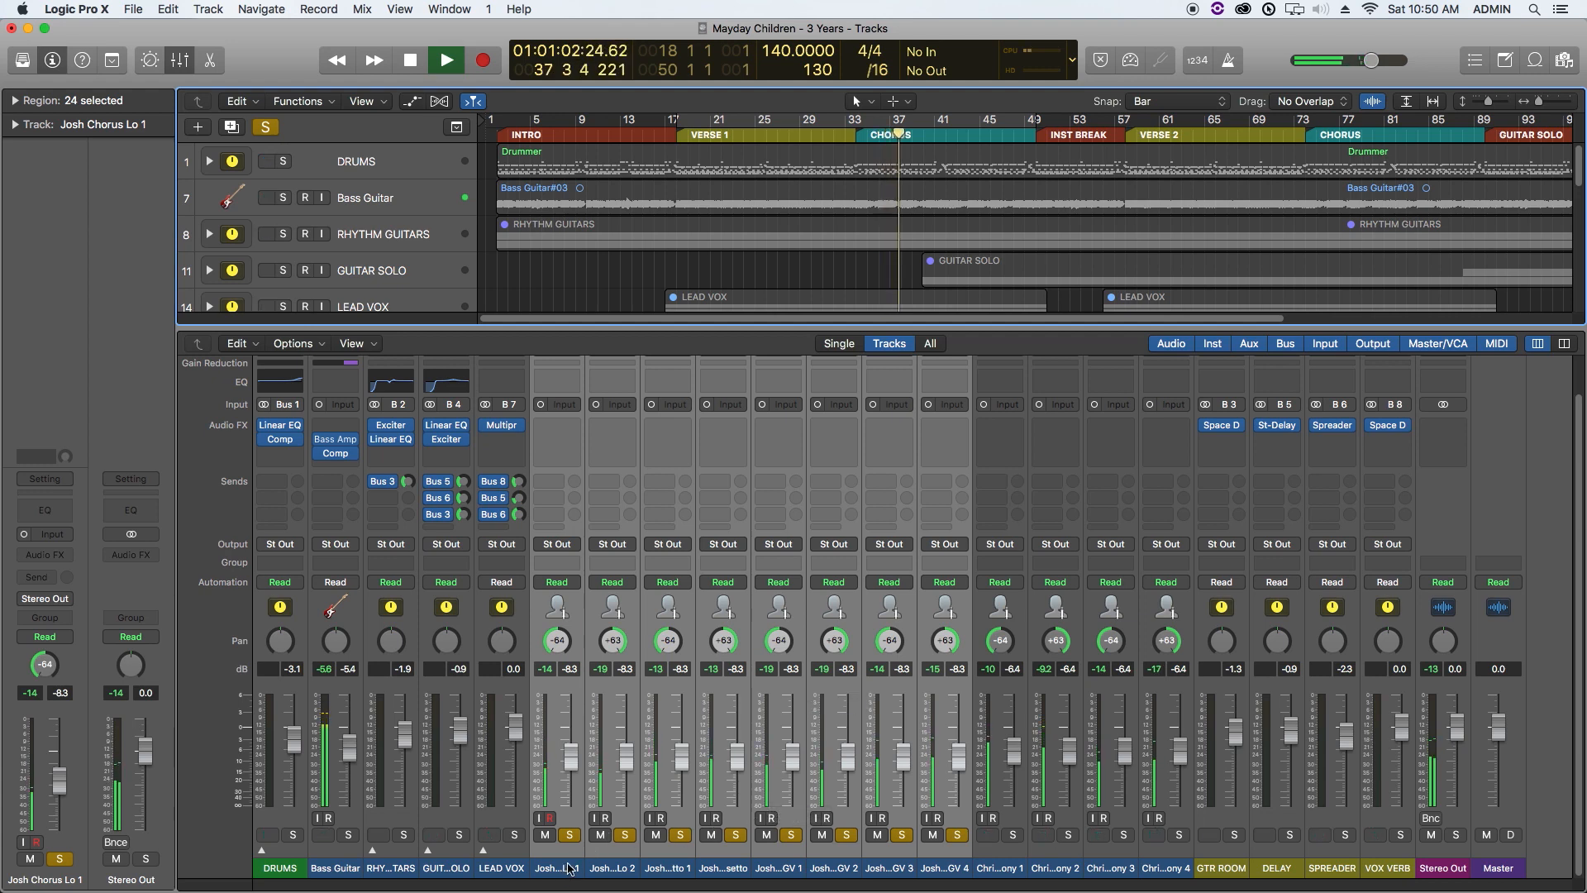
{"action": "key", "text": "space"}
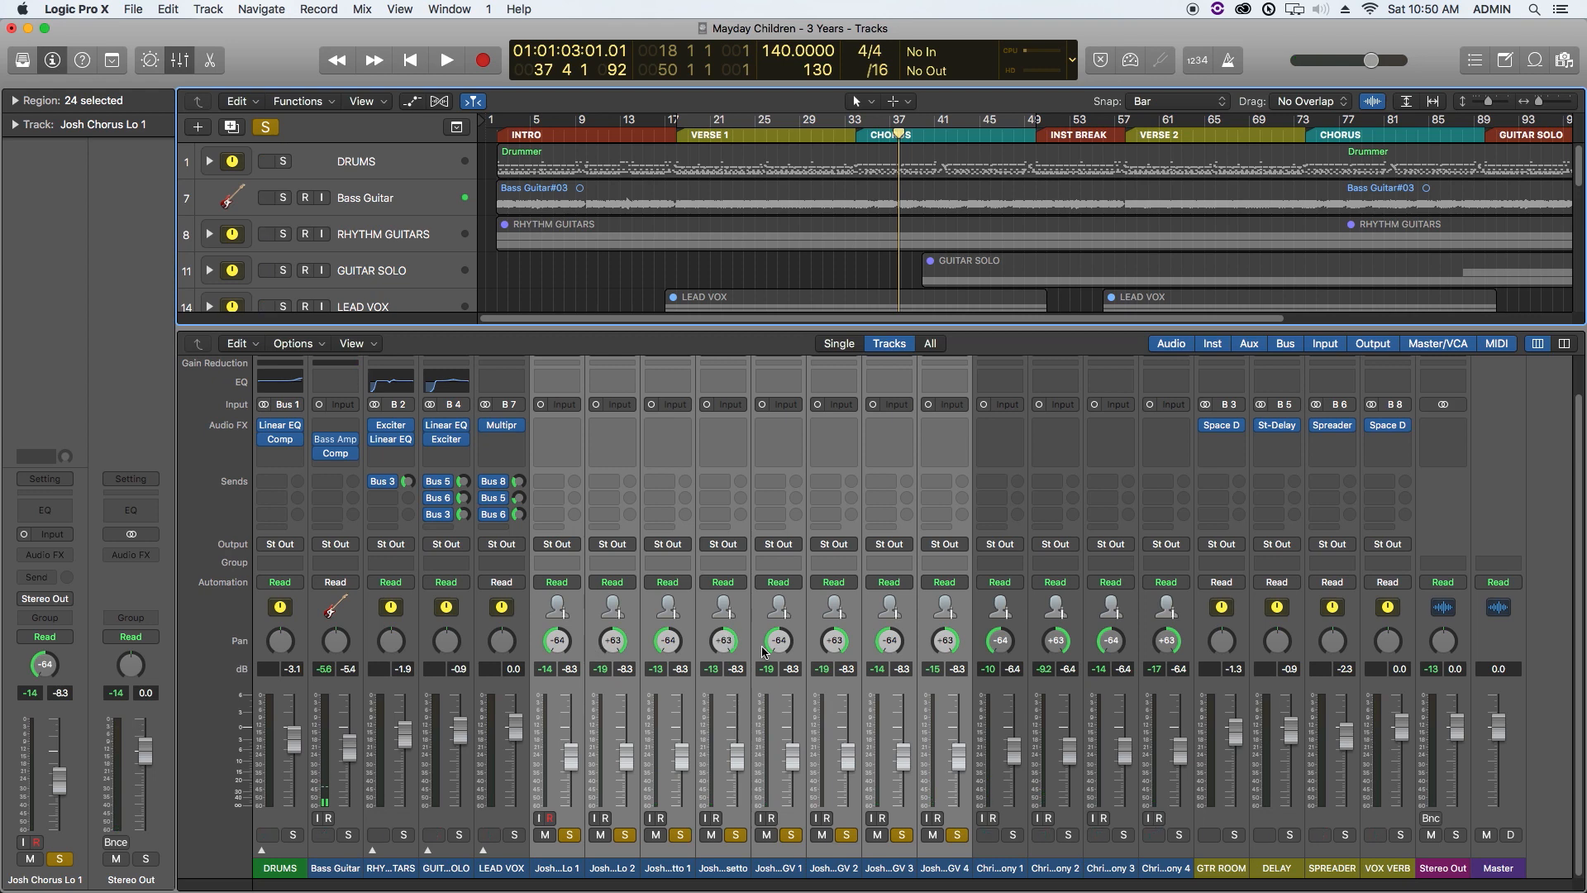
{"action": "left_click", "coordinate": [735, 836]}
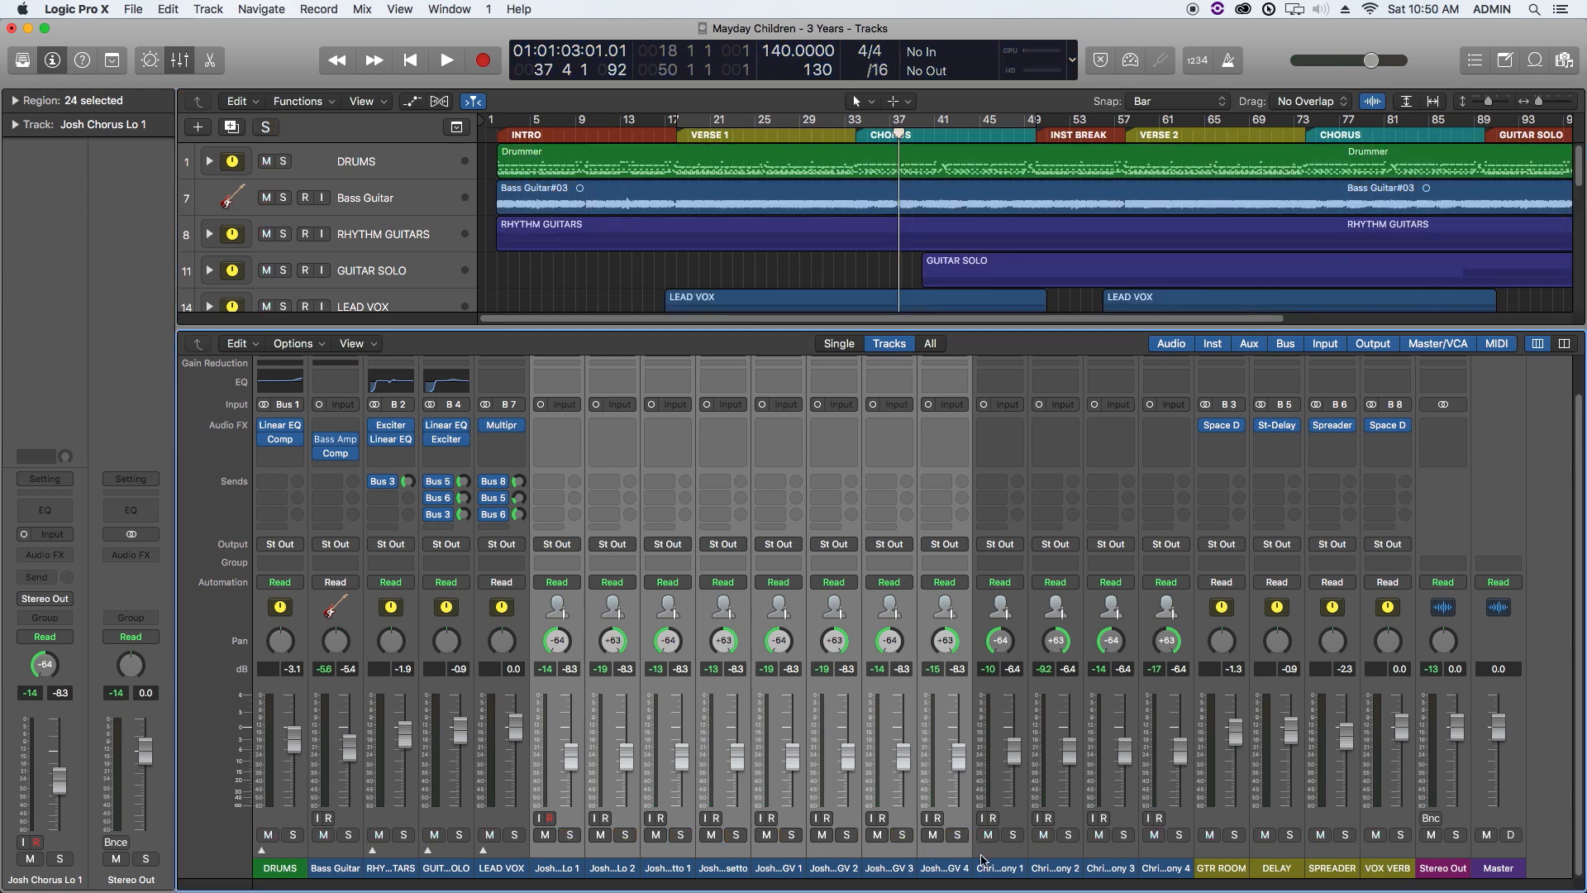
Step: Solo the four female harmony tracks 27 to 30, play them from bar 34 in the first Chorus, and unsolo them
{"action": "left_click_drag", "start_coordinate": [1001, 865], "coordinate": [1152, 846]}
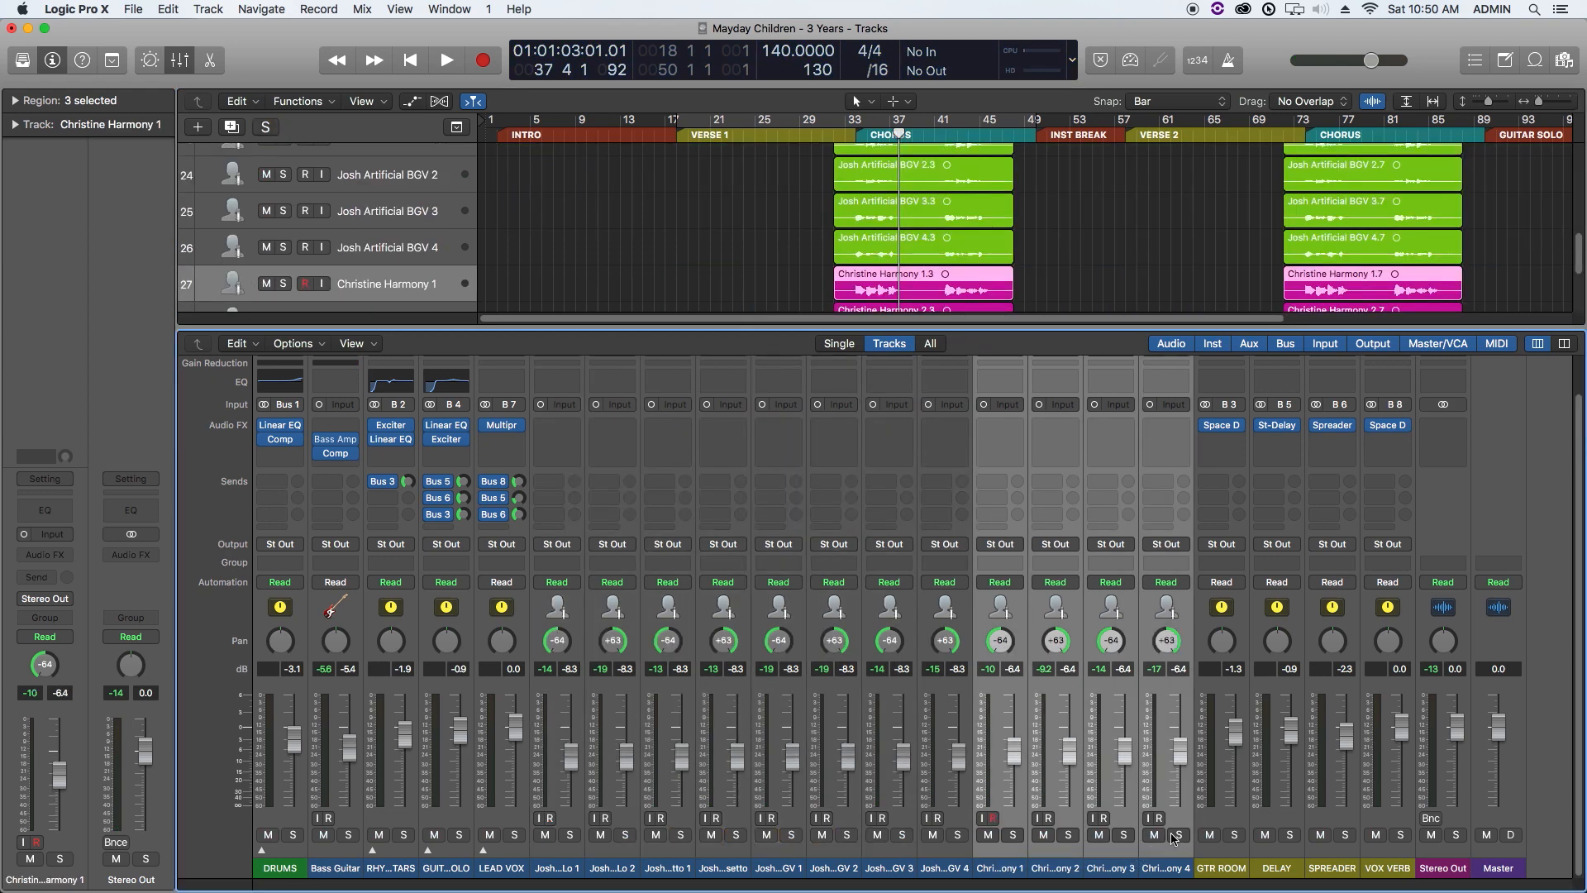
{"action": "left_click", "coordinate": [1177, 836]}
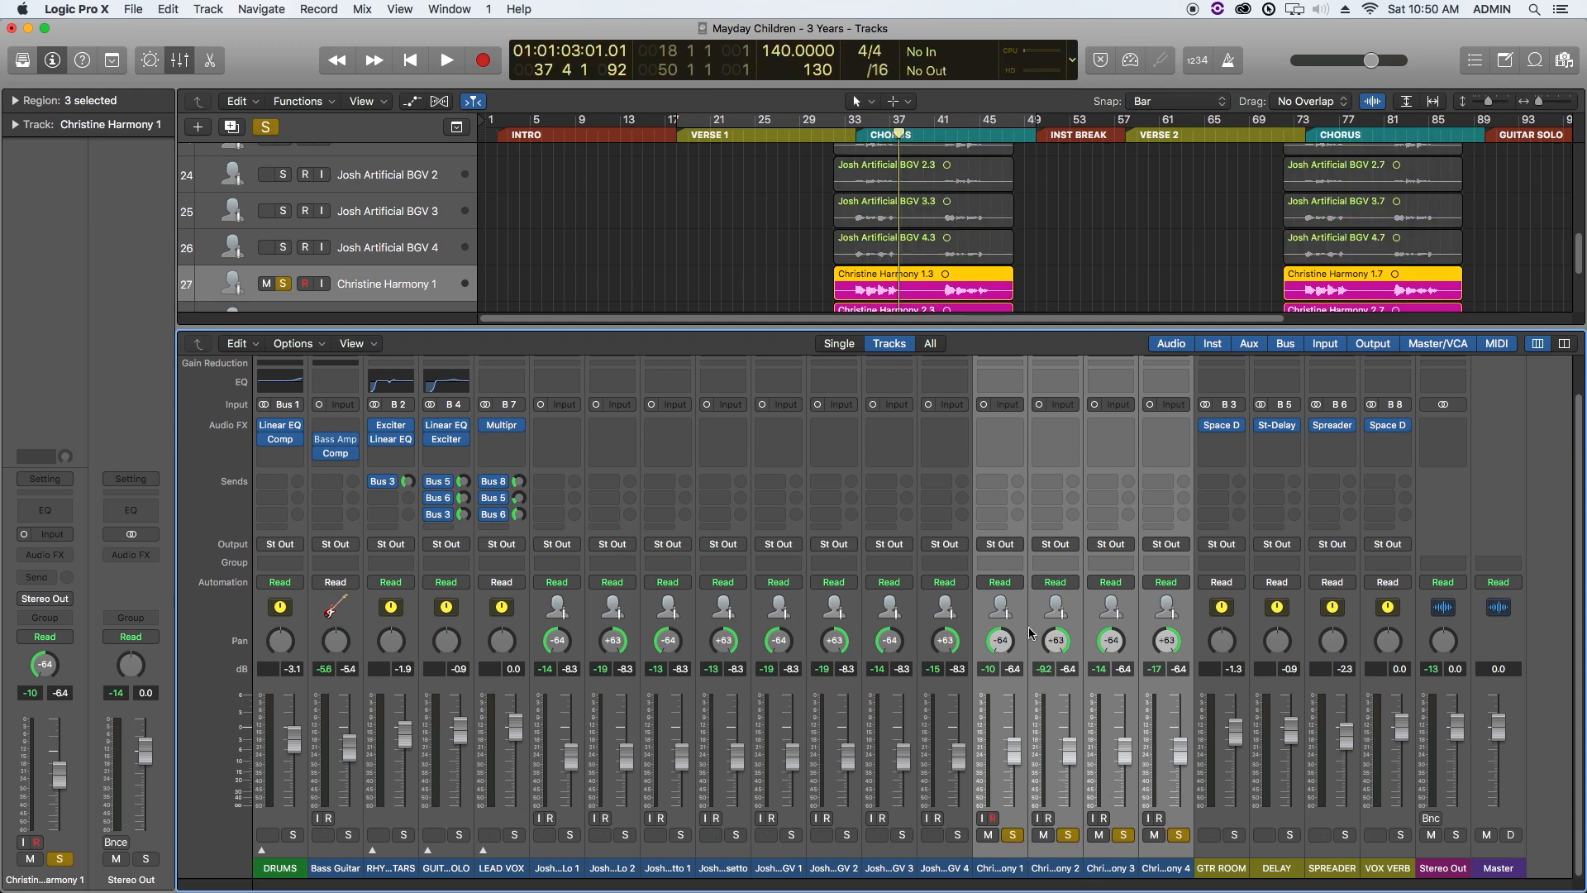
{"action": "left_click", "coordinate": [855, 126]}
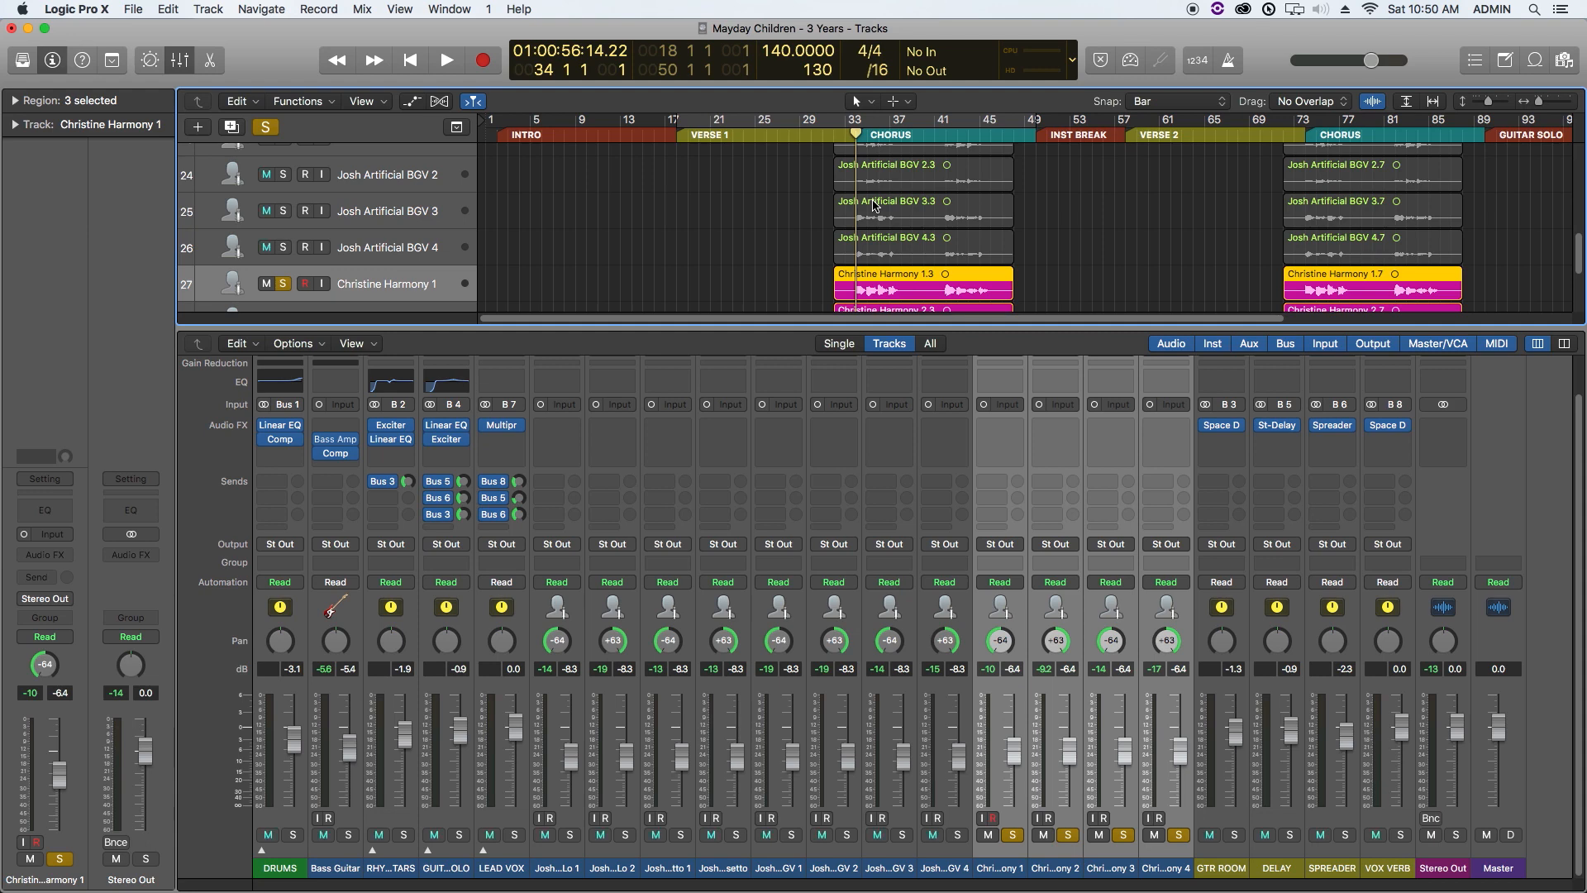
{"action": "key", "text": "space"}
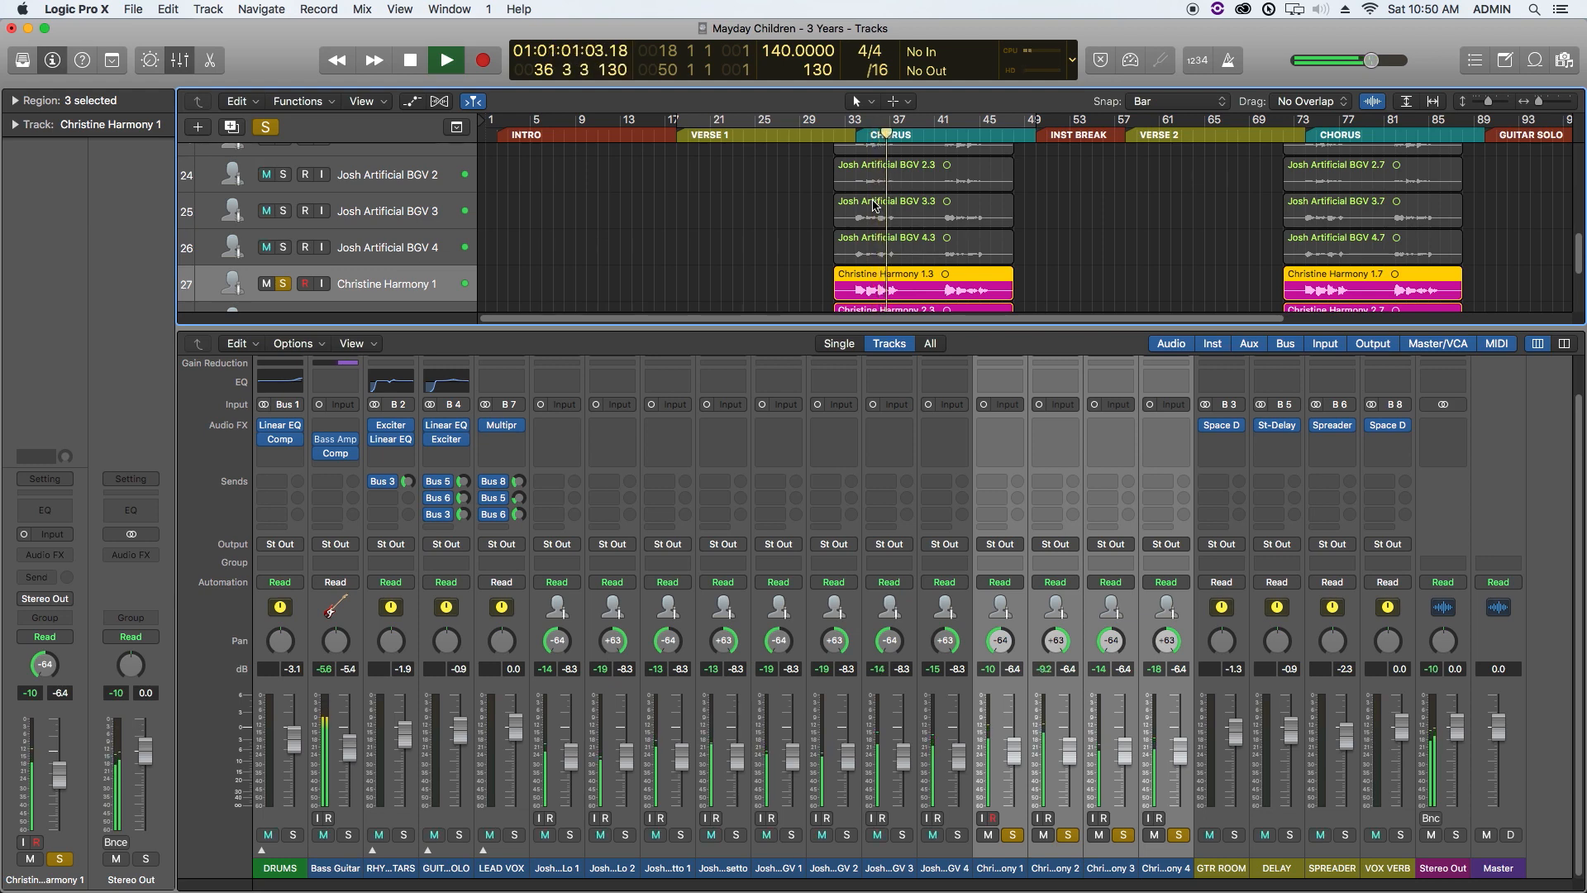
{"action": "key", "text": "space"}
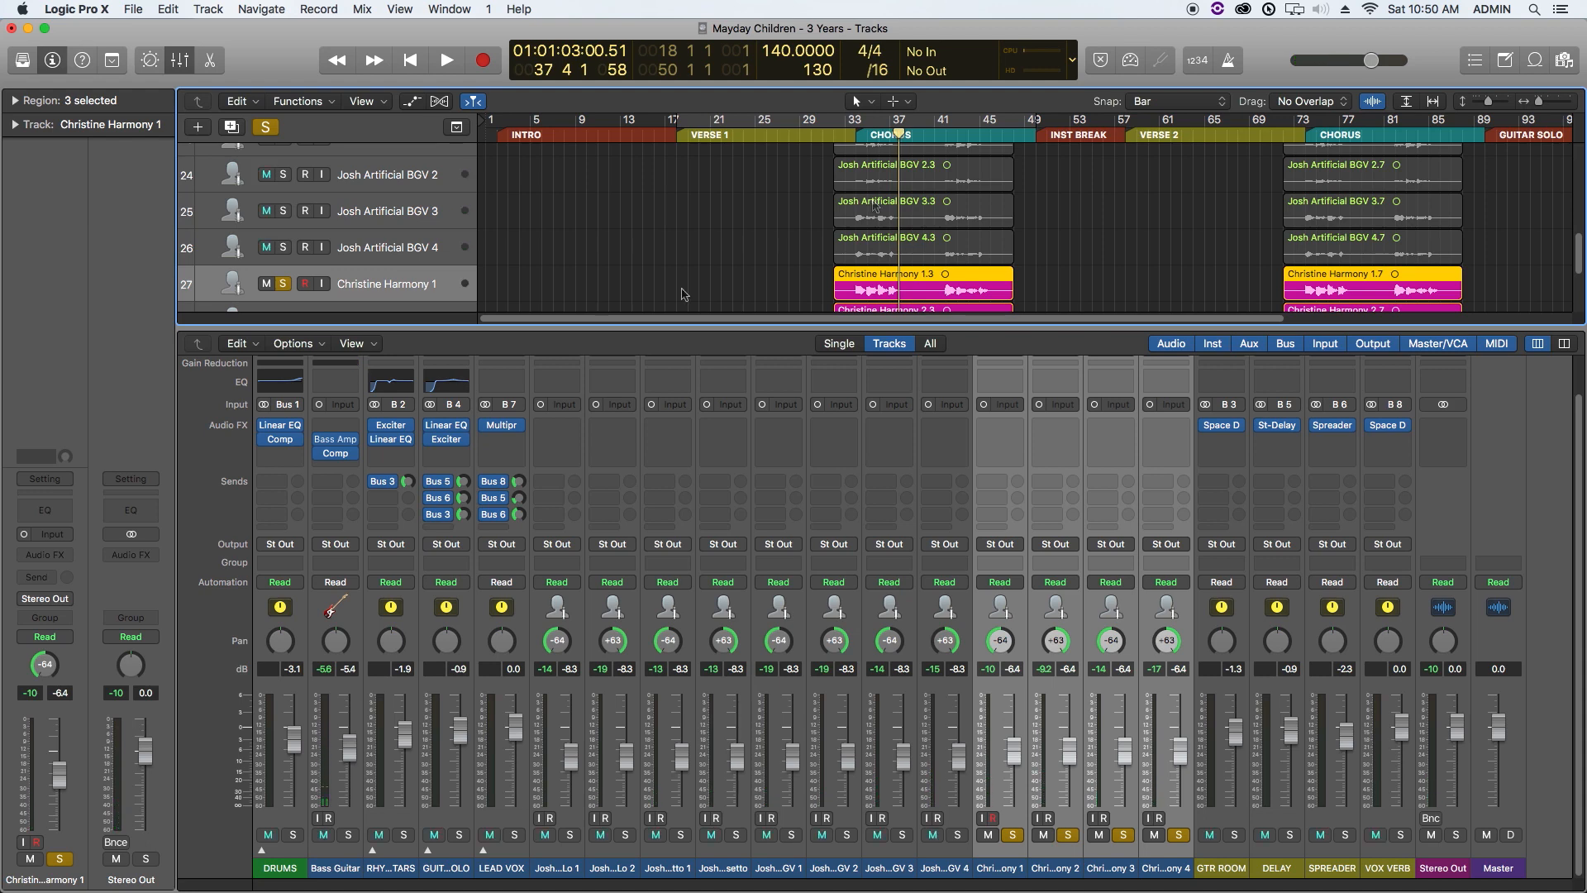
{"action": "key", "text": "x"}
{"action": "left_click", "coordinate": [550, 632]}
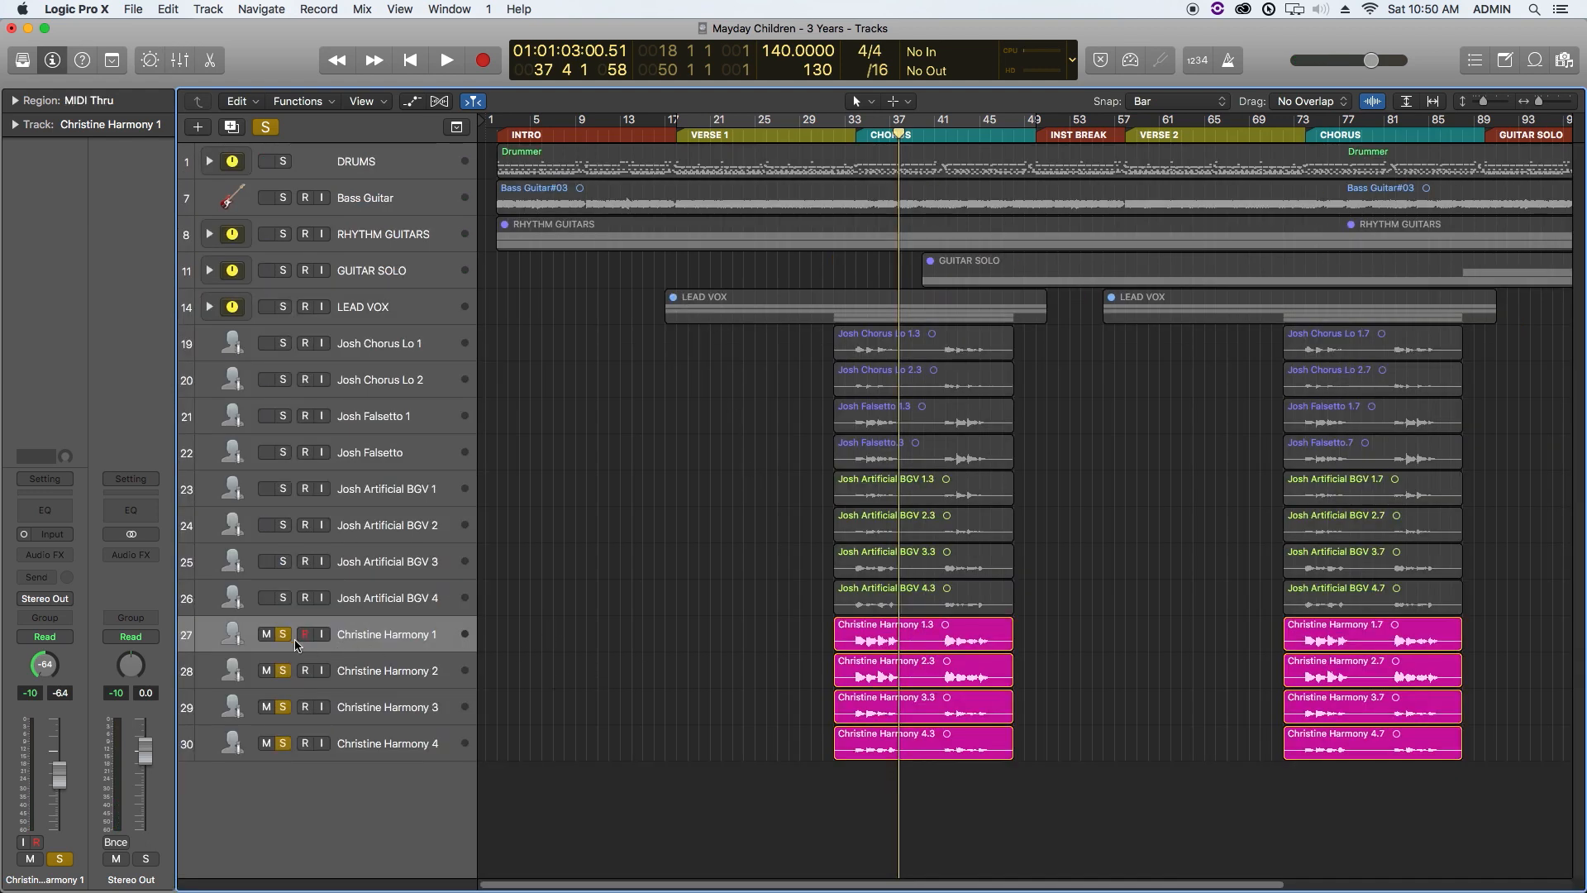
{"action": "left_click_drag", "start_coordinate": [285, 637], "coordinate": [293, 732]}
{"action": "left_click", "coordinate": [283, 742]}
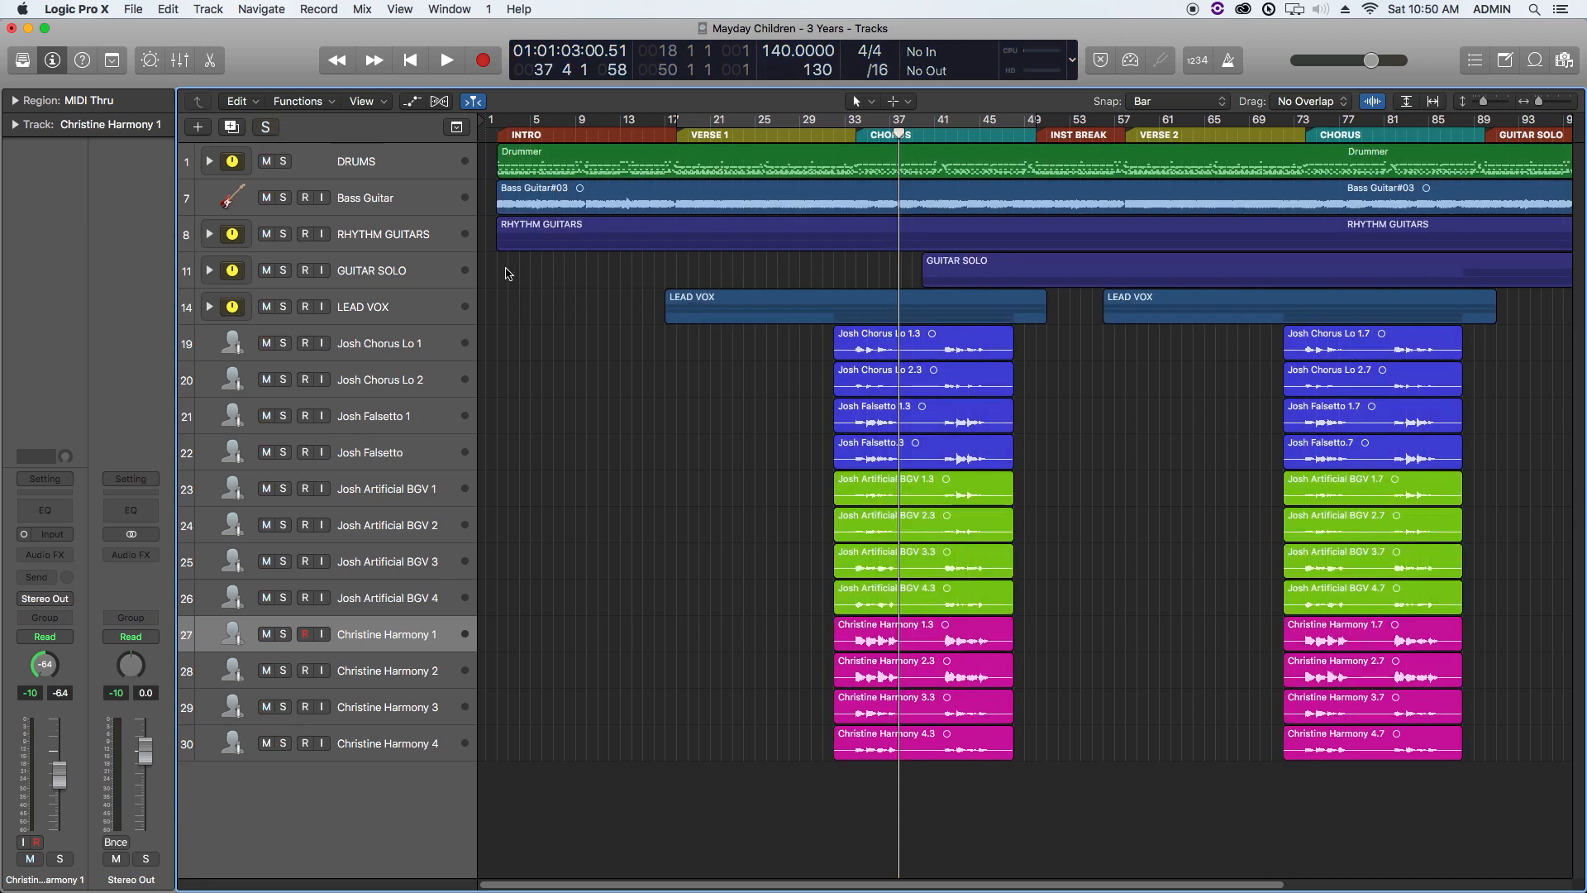
Step: Group the male backing vocal tracks 19 to 26 into a summing stack, name it MALE VOX and collapse it
{"action": "left_click", "coordinate": [417, 351]}
{"action": "left_click", "coordinate": [401, 606], "text": "shift"}
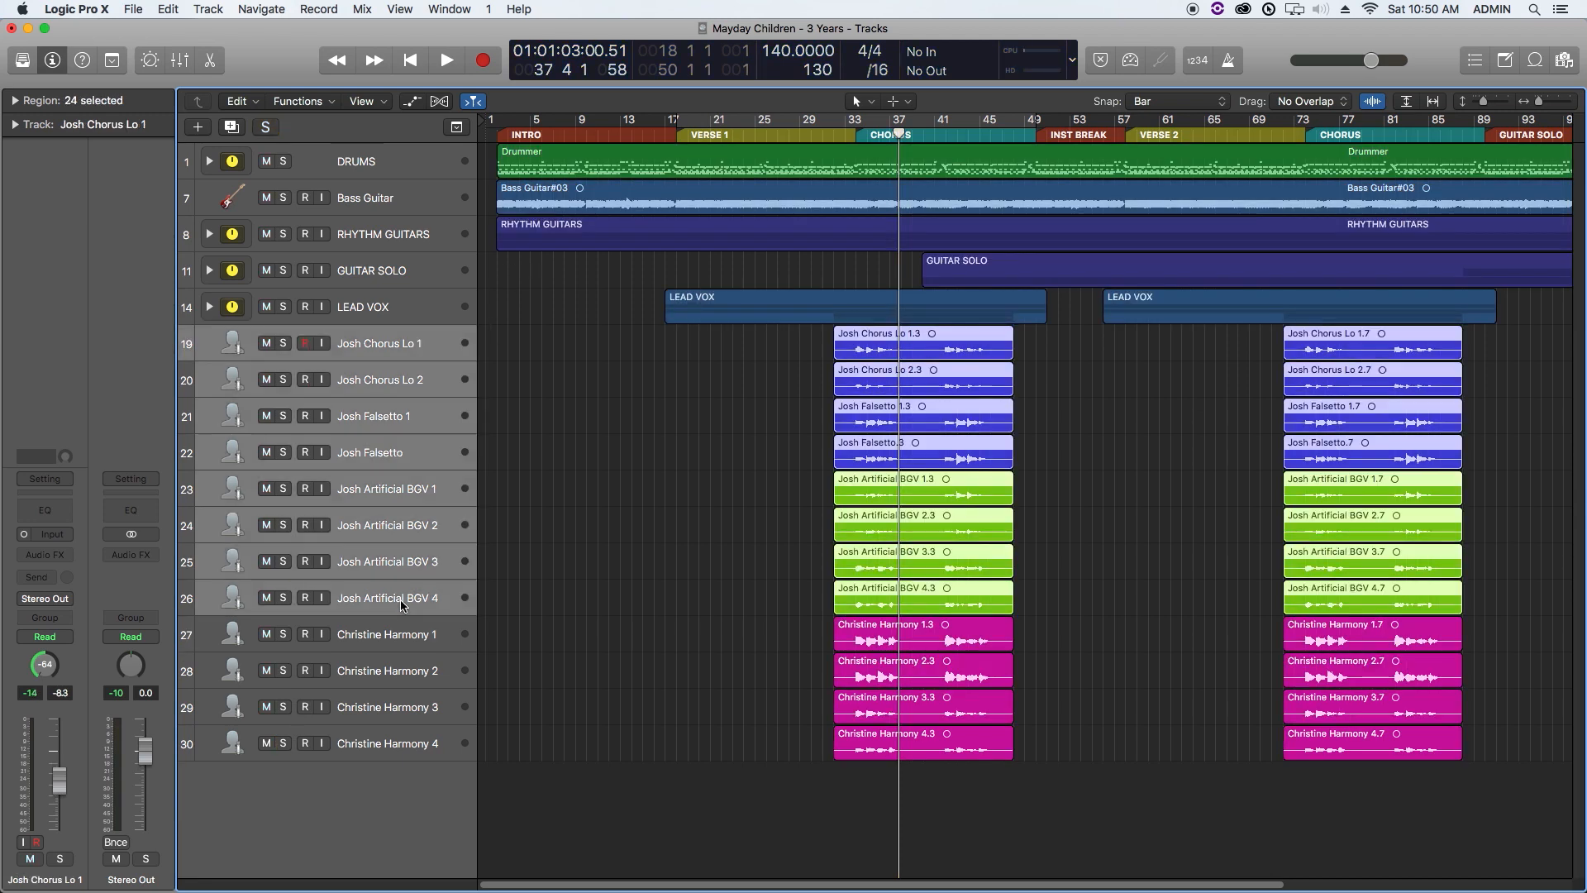
{"action": "left_click", "coordinate": [211, 10]}
{"action": "left_click", "coordinate": [289, 190]}
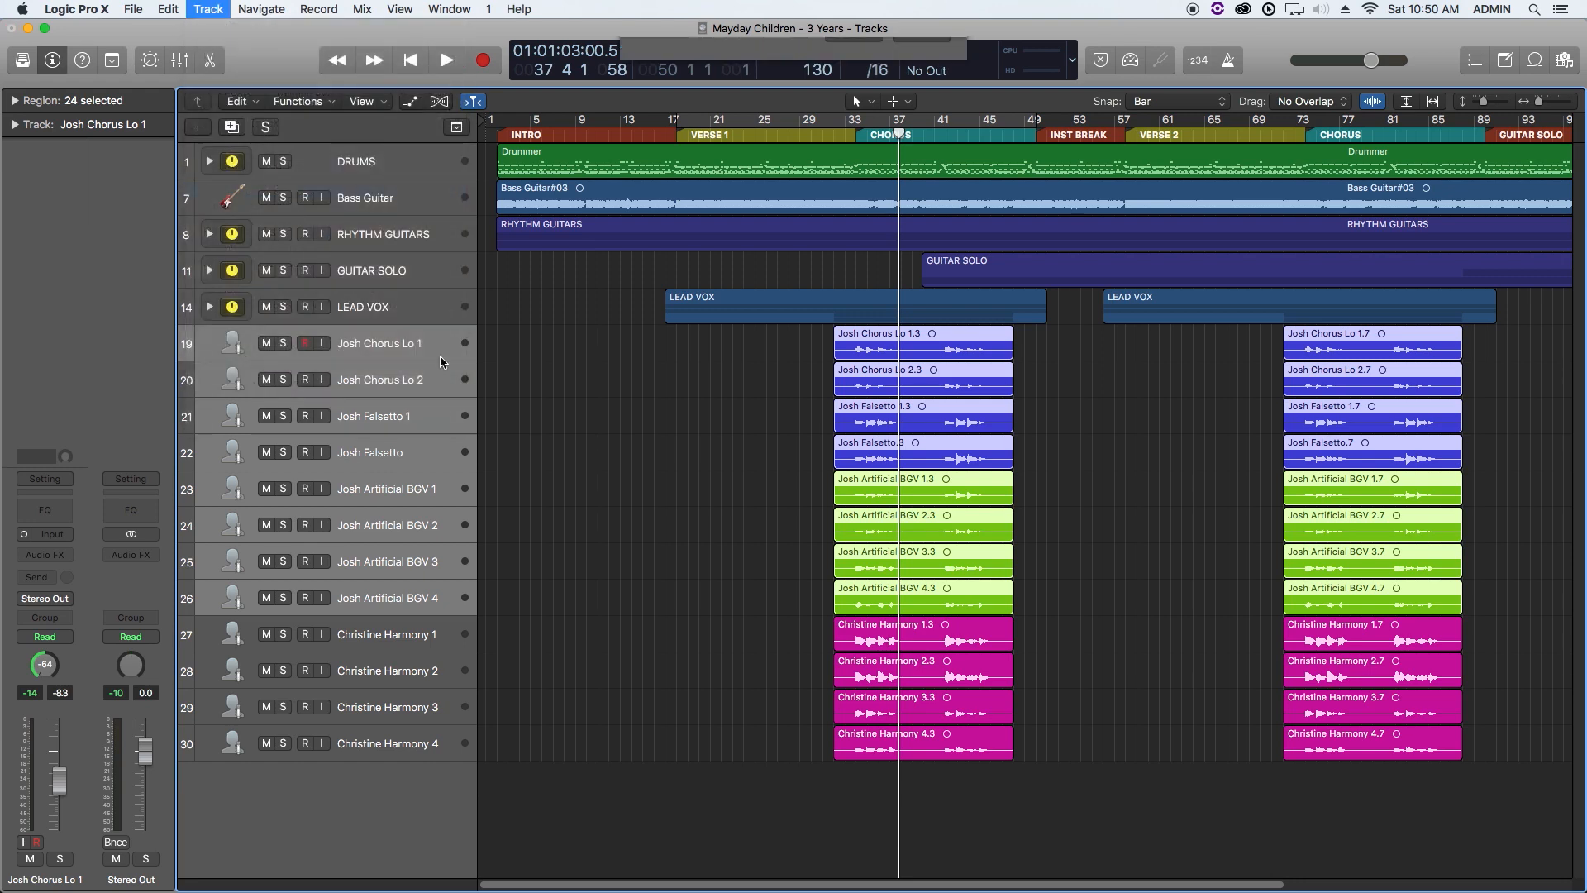
{"action": "left_click", "coordinate": [924, 161]}
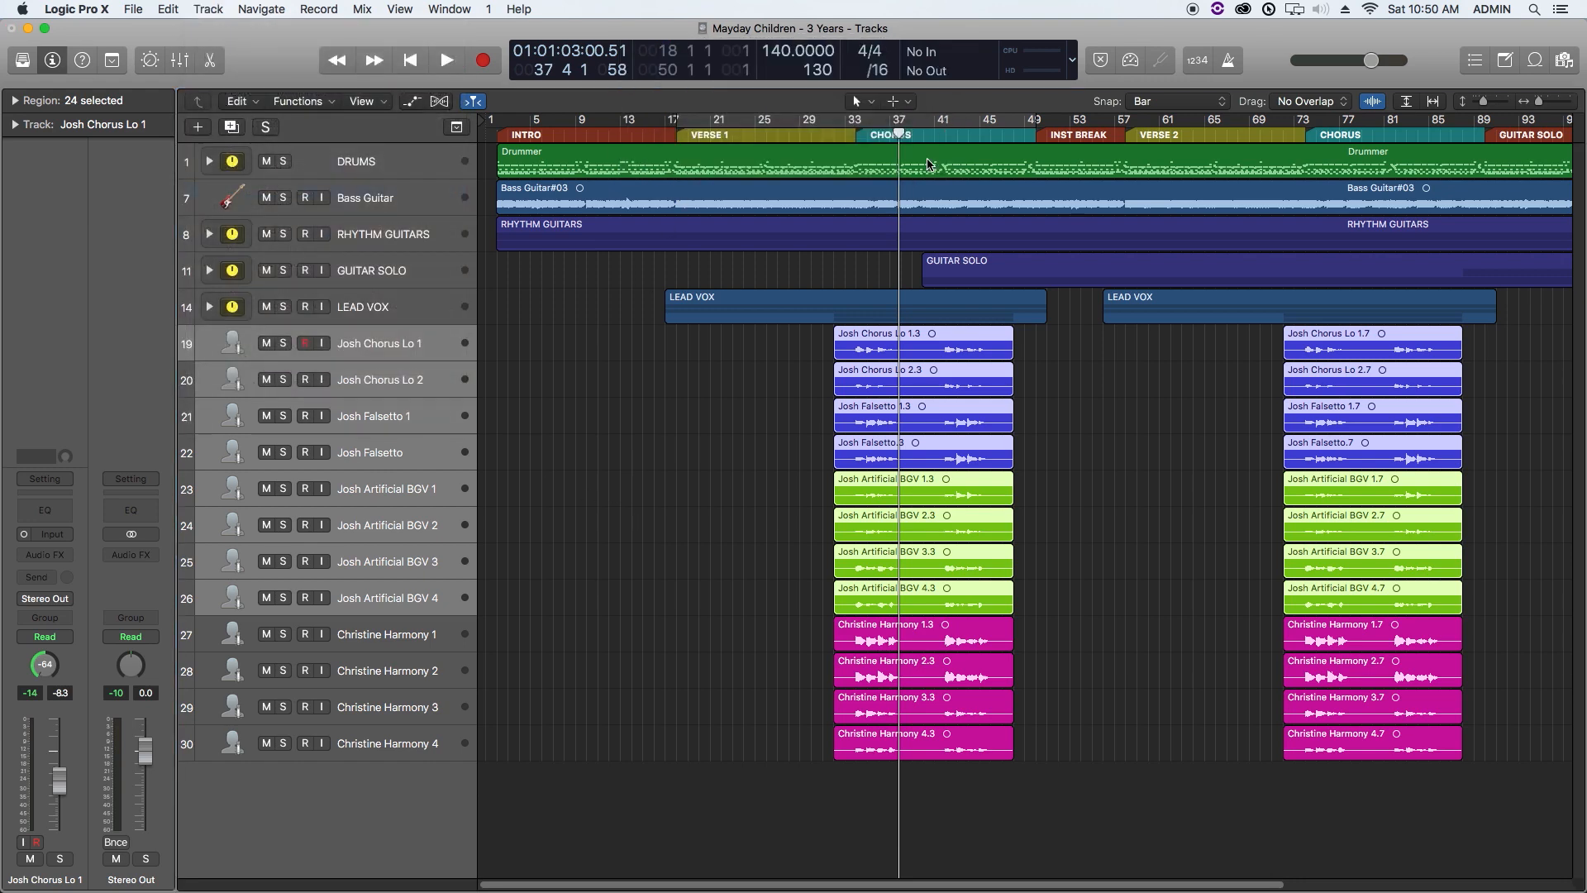
{"action": "double_click", "coordinate": [355, 345]}
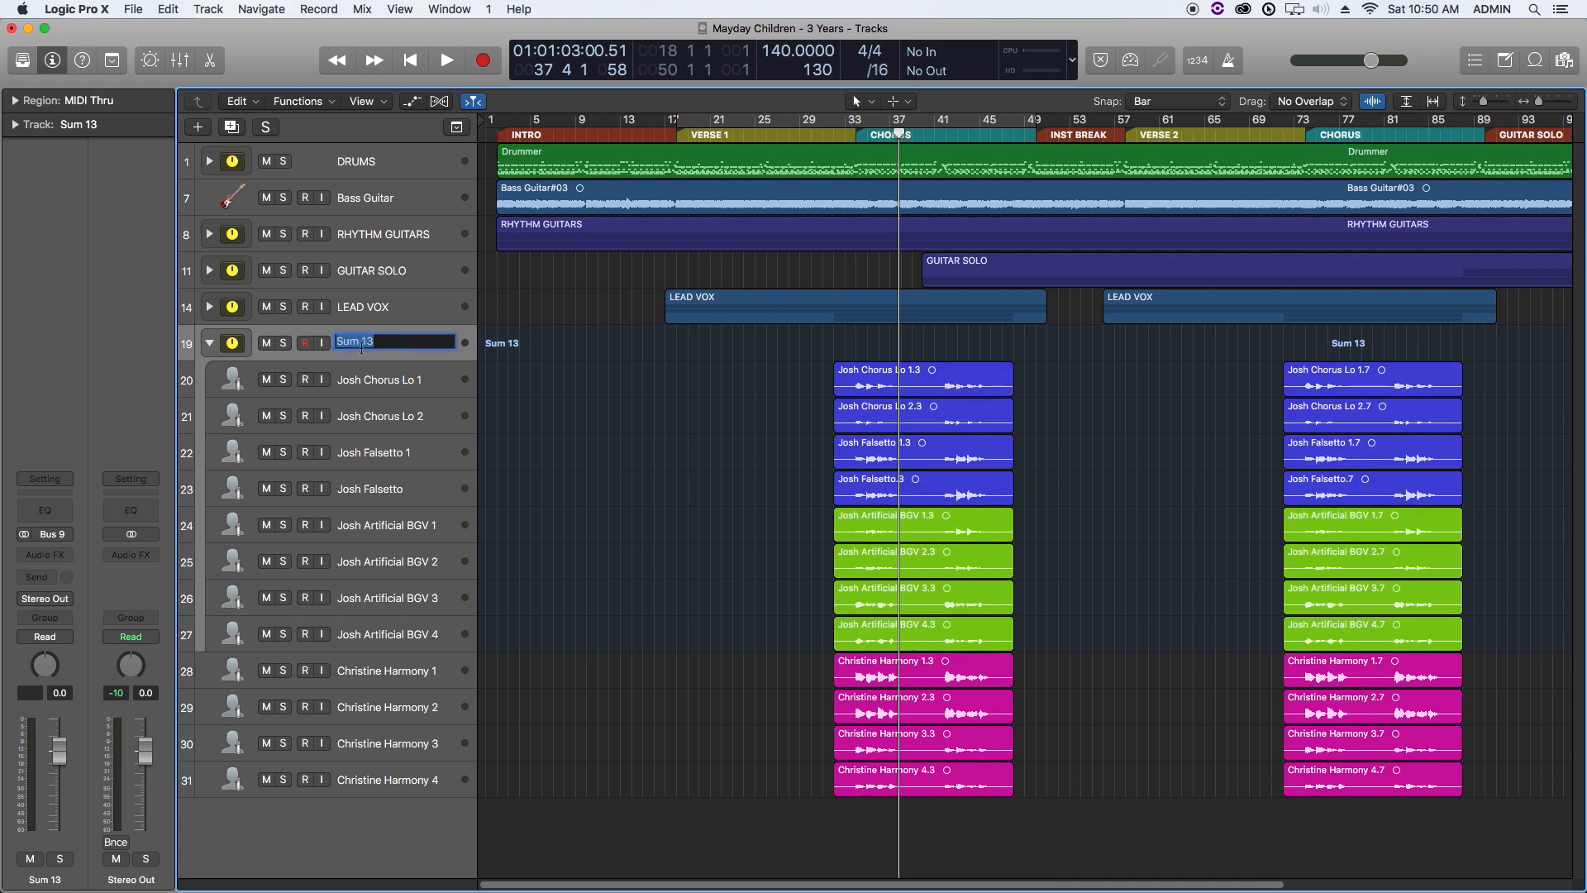
{"action": "type", "text": "MALE VOX"}
{"action": "key", "text": "Return"}
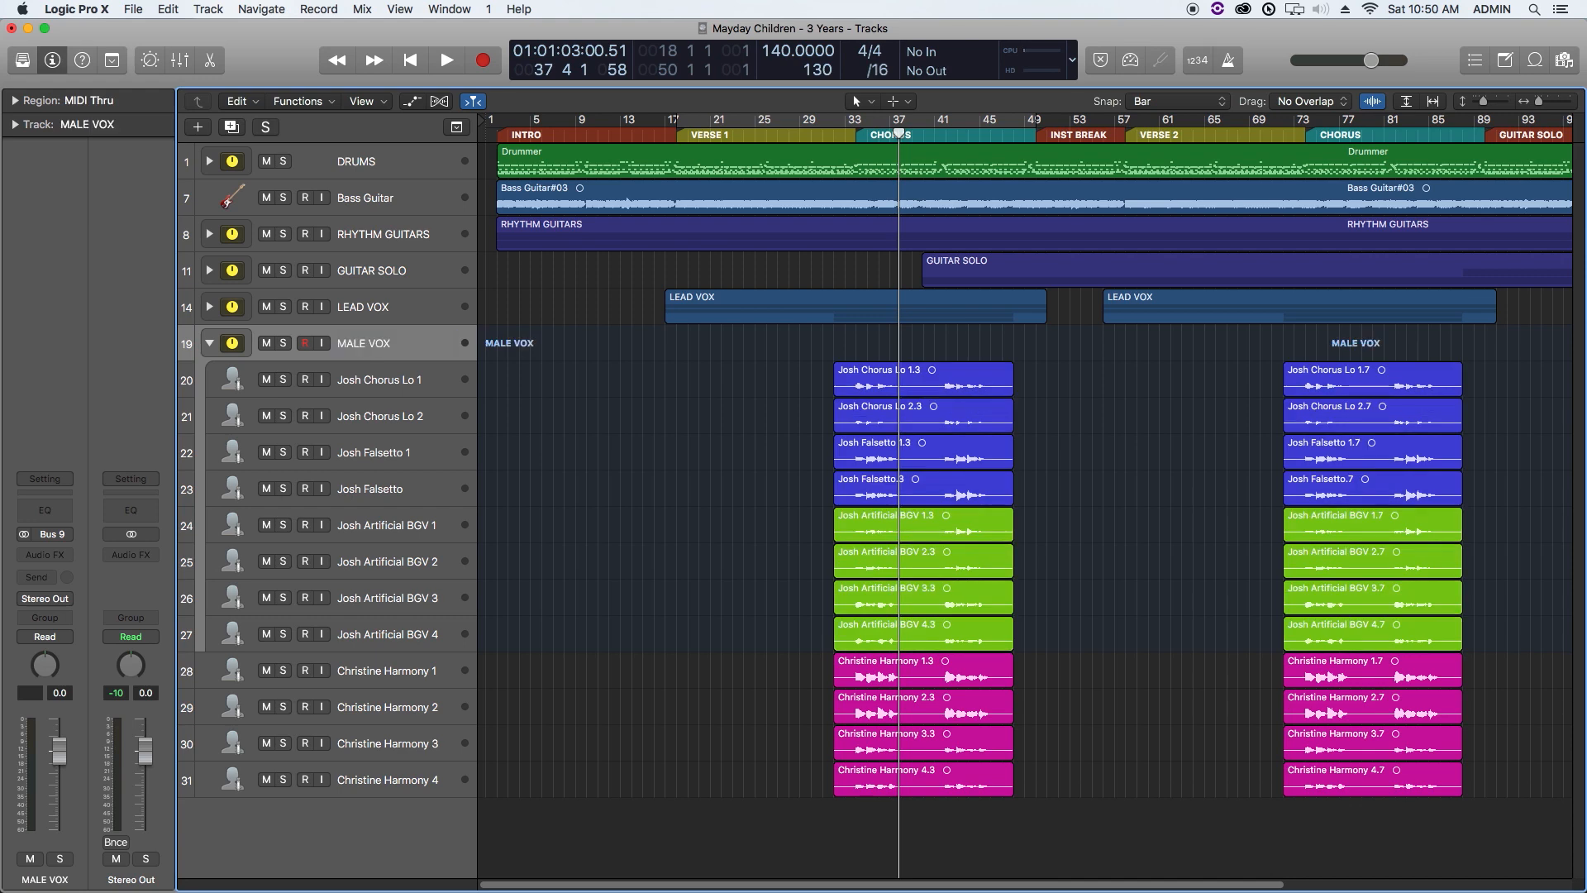
{"action": "left_click", "coordinate": [210, 343]}
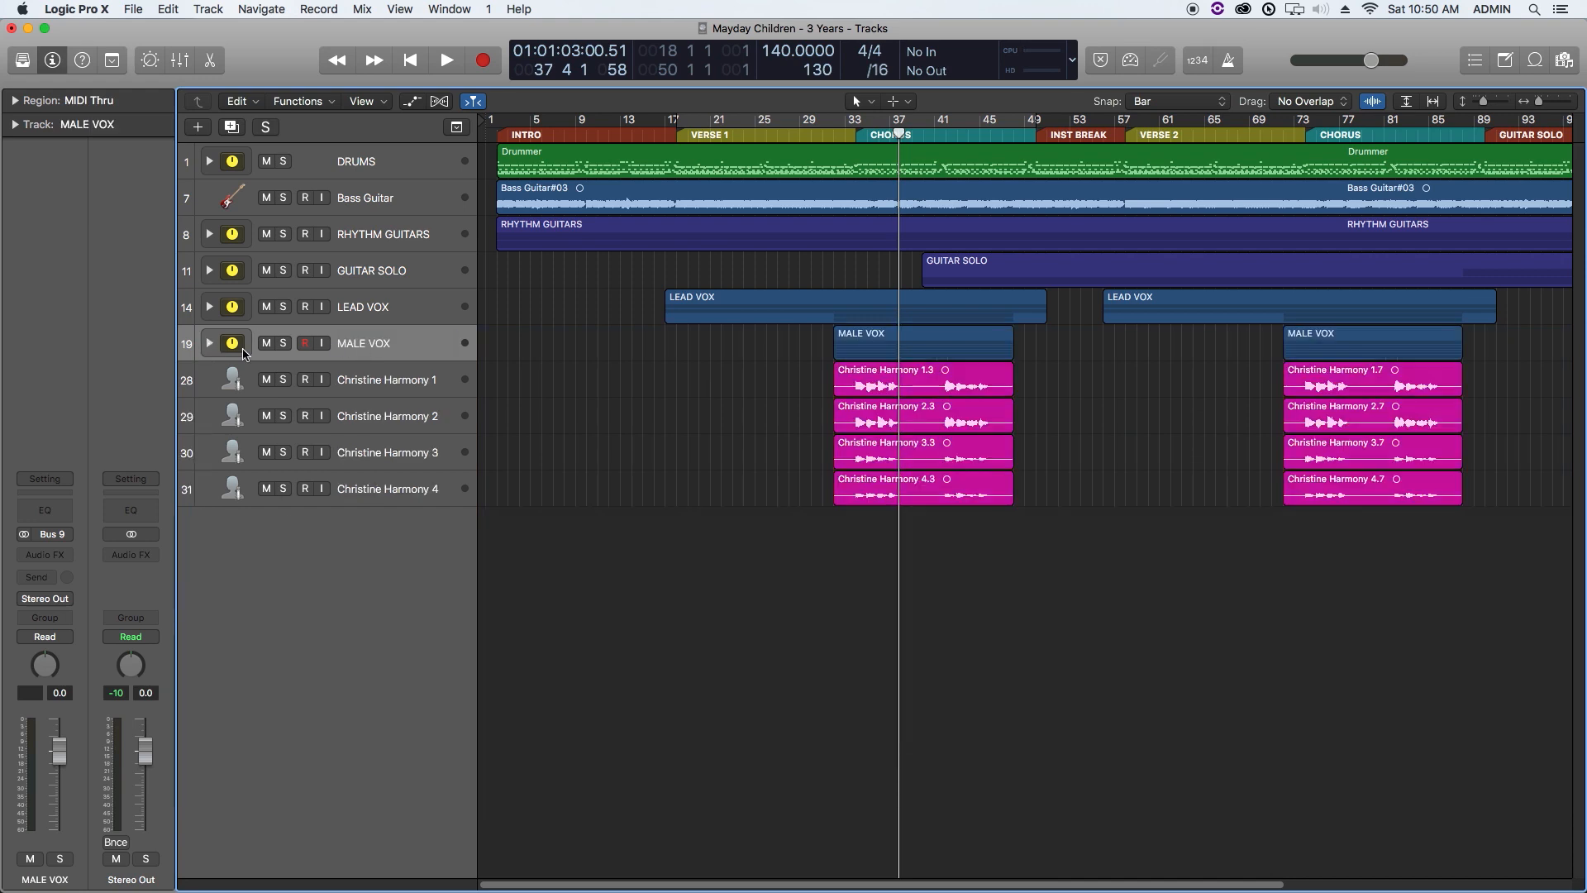
Step: Group the four female harmony tracks 28 to 31 into a collapsed summing stack named FEMALE VOX
{"action": "left_click", "coordinate": [370, 380]}
{"action": "left_click", "coordinate": [374, 493], "text": "shift"}
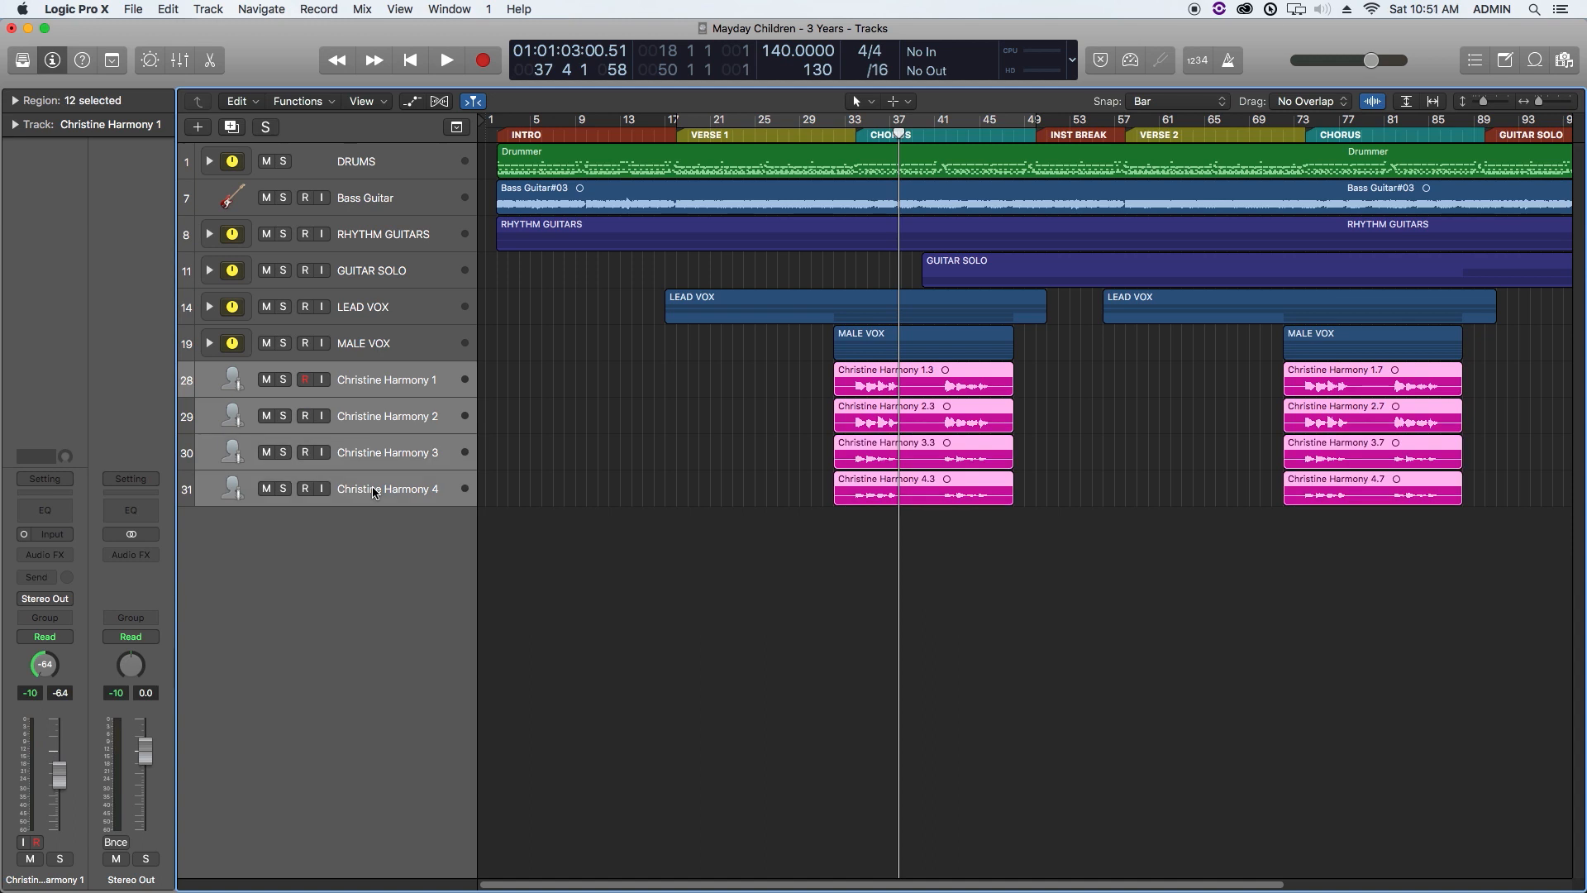
{"action": "key", "text": "shift+super+d"}
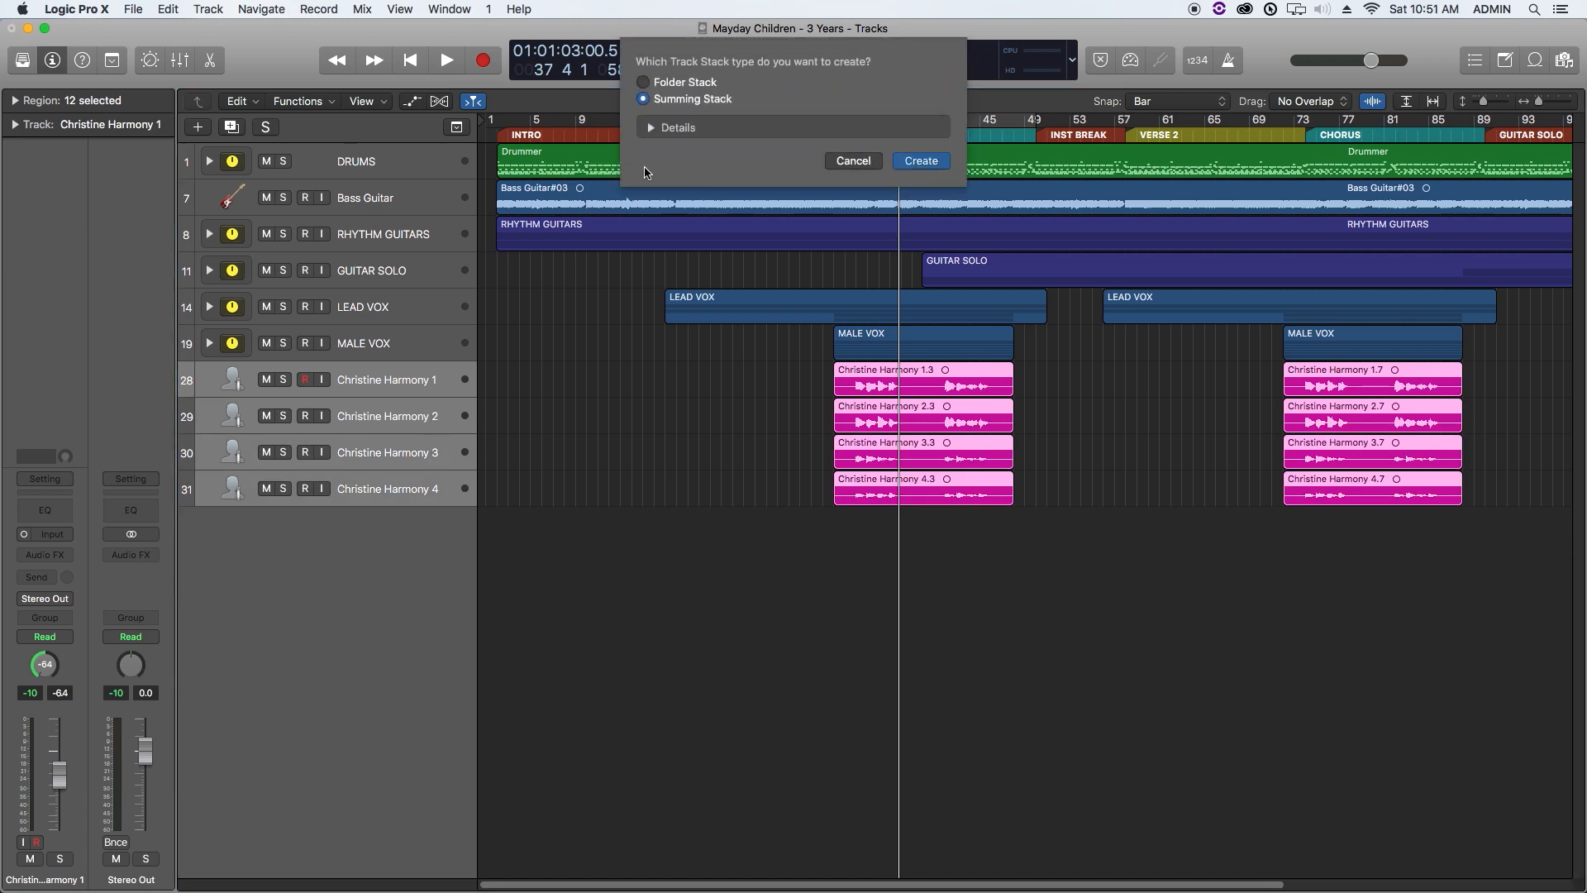
{"action": "left_click", "coordinate": [940, 165]}
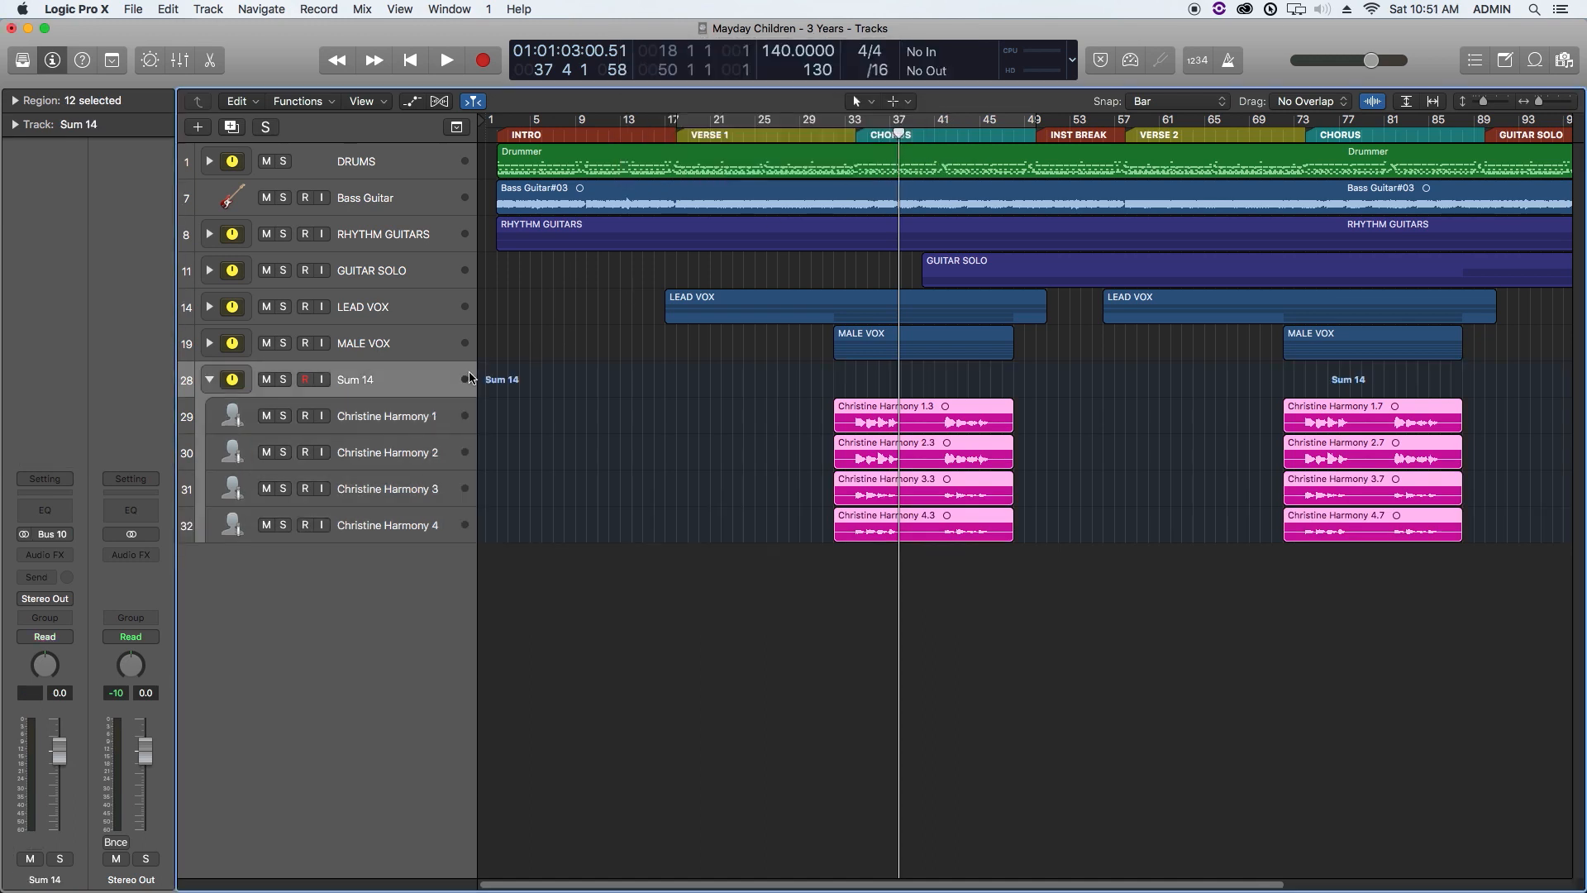
{"action": "left_click", "coordinate": [210, 379]}
{"action": "double_click", "coordinate": [355, 380]}
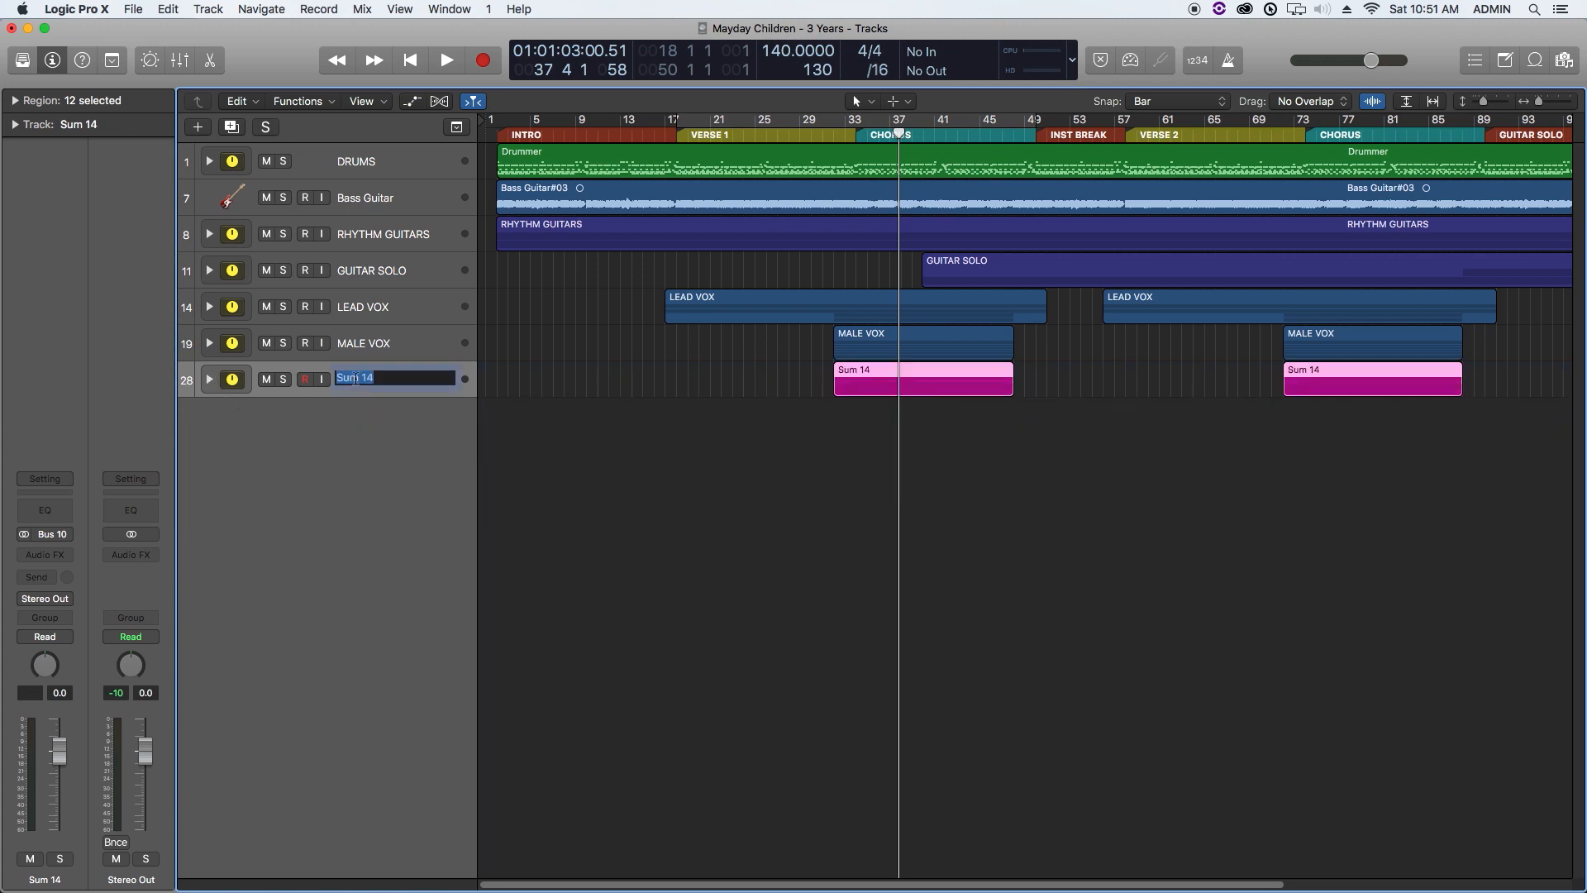
{"action": "type", "text": "FEMALE VOX"}
{"action": "key", "text": "Return"}
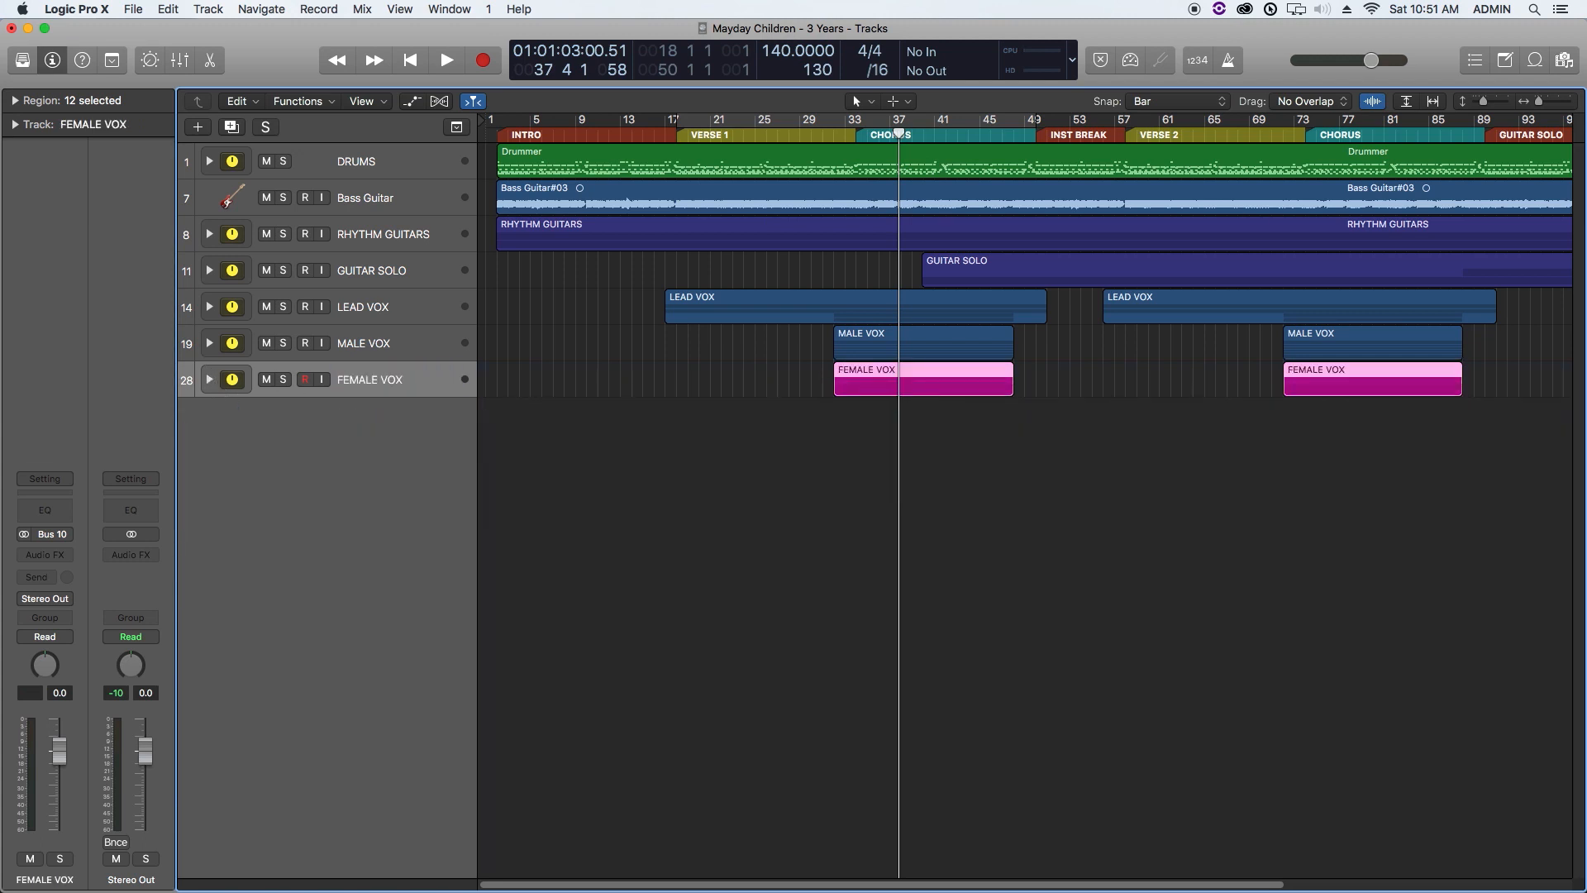
Step: Set the cycle range to the first MALE VOX region, bars 32 to 48, and solo the MALE VOX stack
{"action": "left_click", "coordinate": [883, 354]}
{"action": "key", "text": "super+u"}
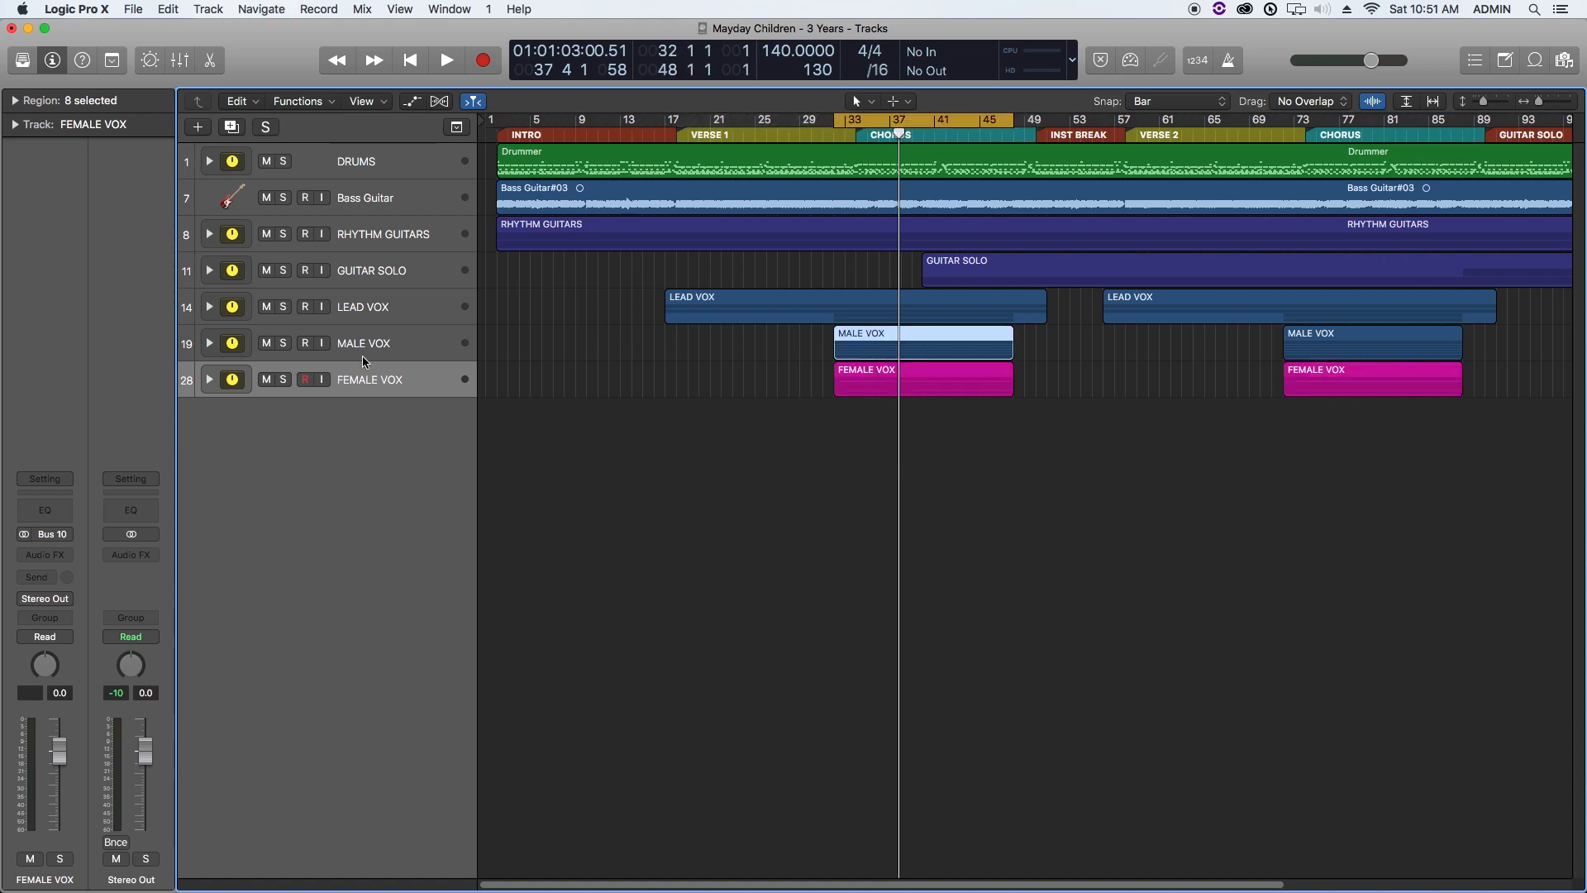
{"action": "left_click", "coordinate": [283, 344]}
{"action": "left_click", "coordinate": [407, 345]}
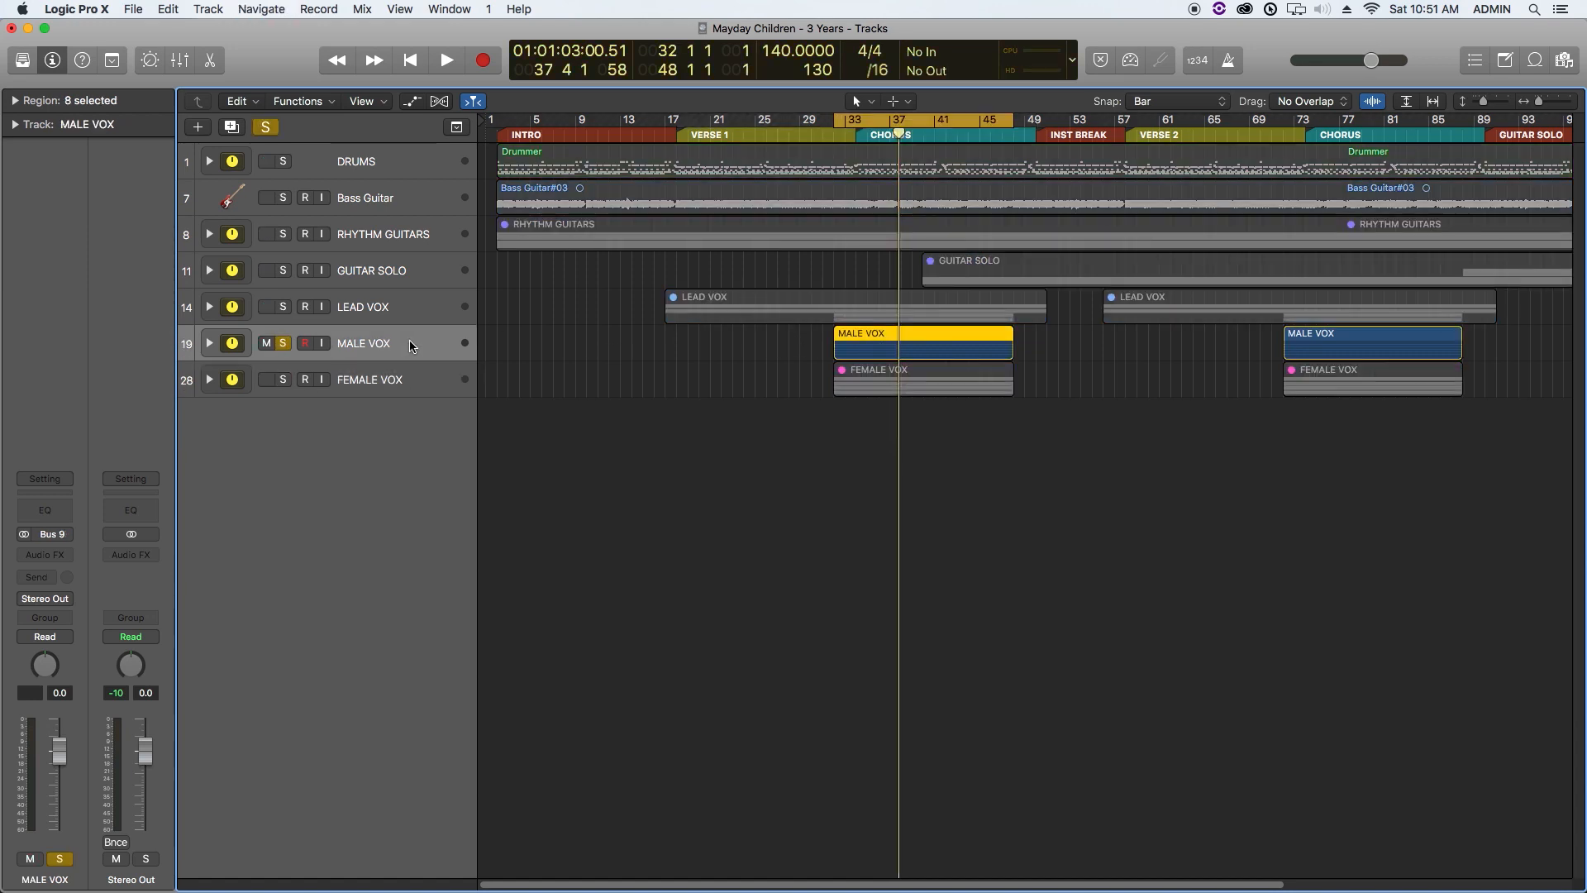
Step: Add a Channel EQ to the MALE VOX stack and enable its low cut at 120 Hz
{"action": "key", "text": "x"}
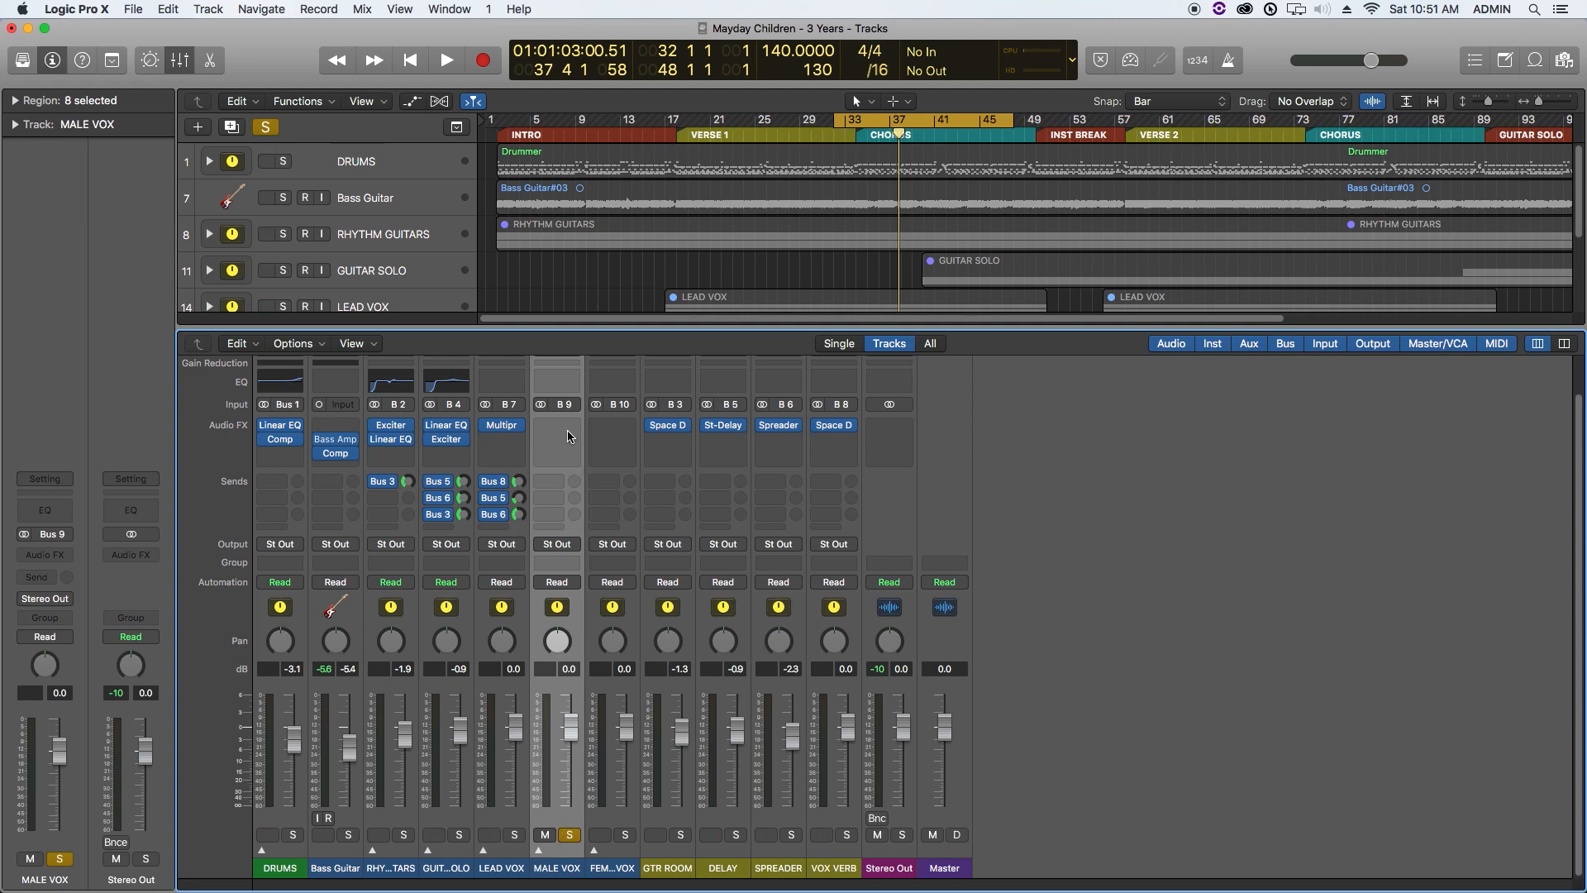
{"action": "left_click", "coordinate": [569, 436]}
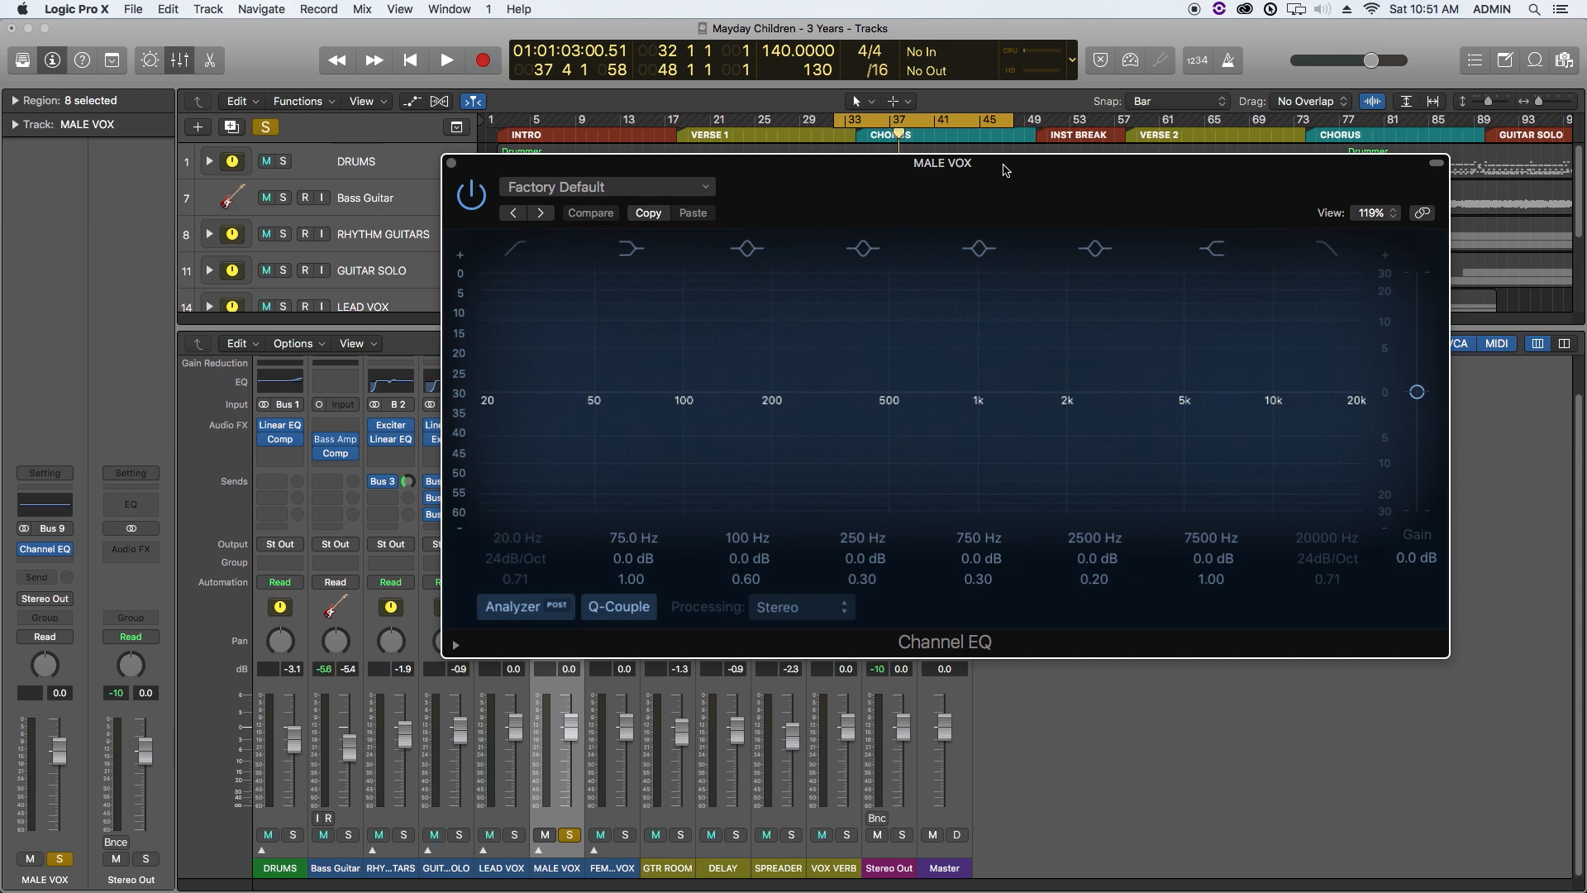
{"action": "left_click", "coordinate": [516, 247]}
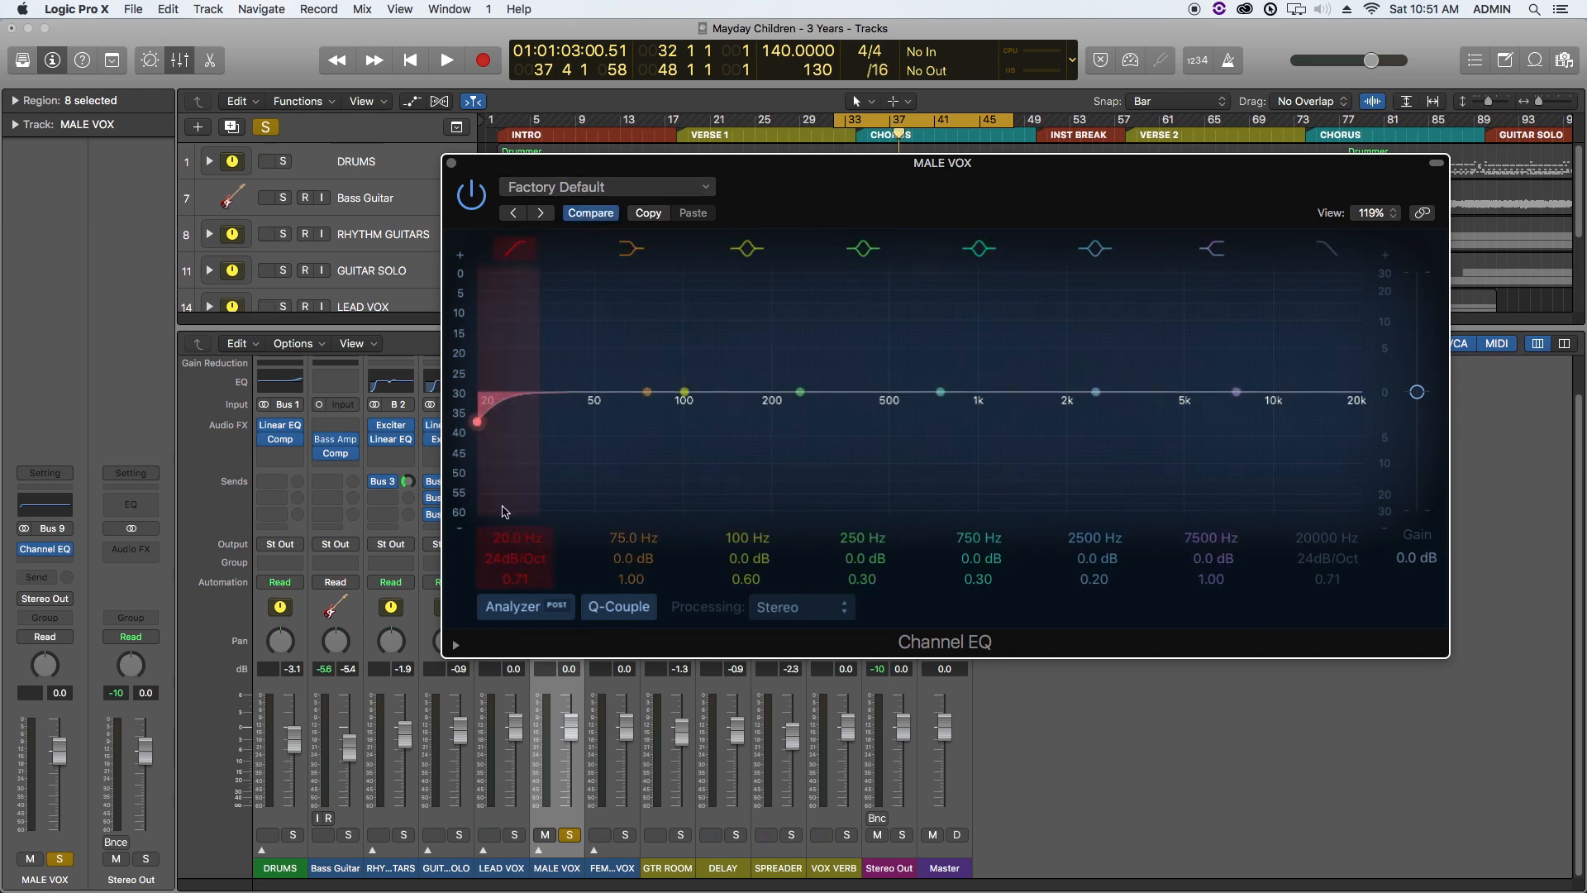
{"action": "type", "text": "120"}
{"action": "key", "text": "Return"}
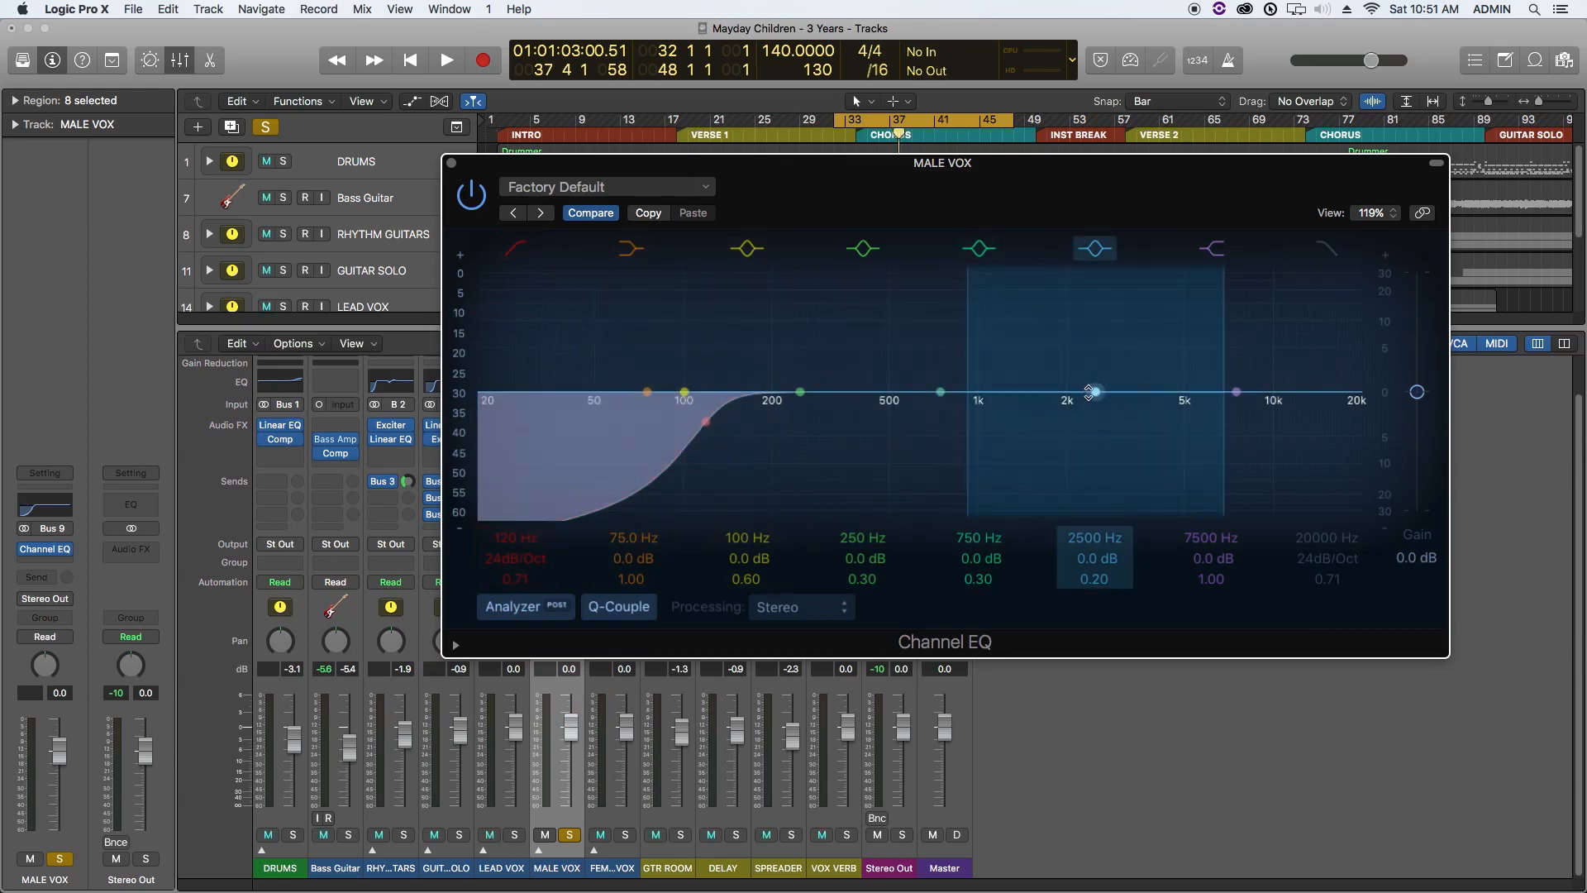
Step: Boost the MALE VOX EQ by 2.0 dB at 2700 Hz with a Q of 2.10, and raise the 7500 Hz high shelf's gain
{"action": "left_click_drag", "start_coordinate": [1096, 392], "coordinate": [1062, 382]}
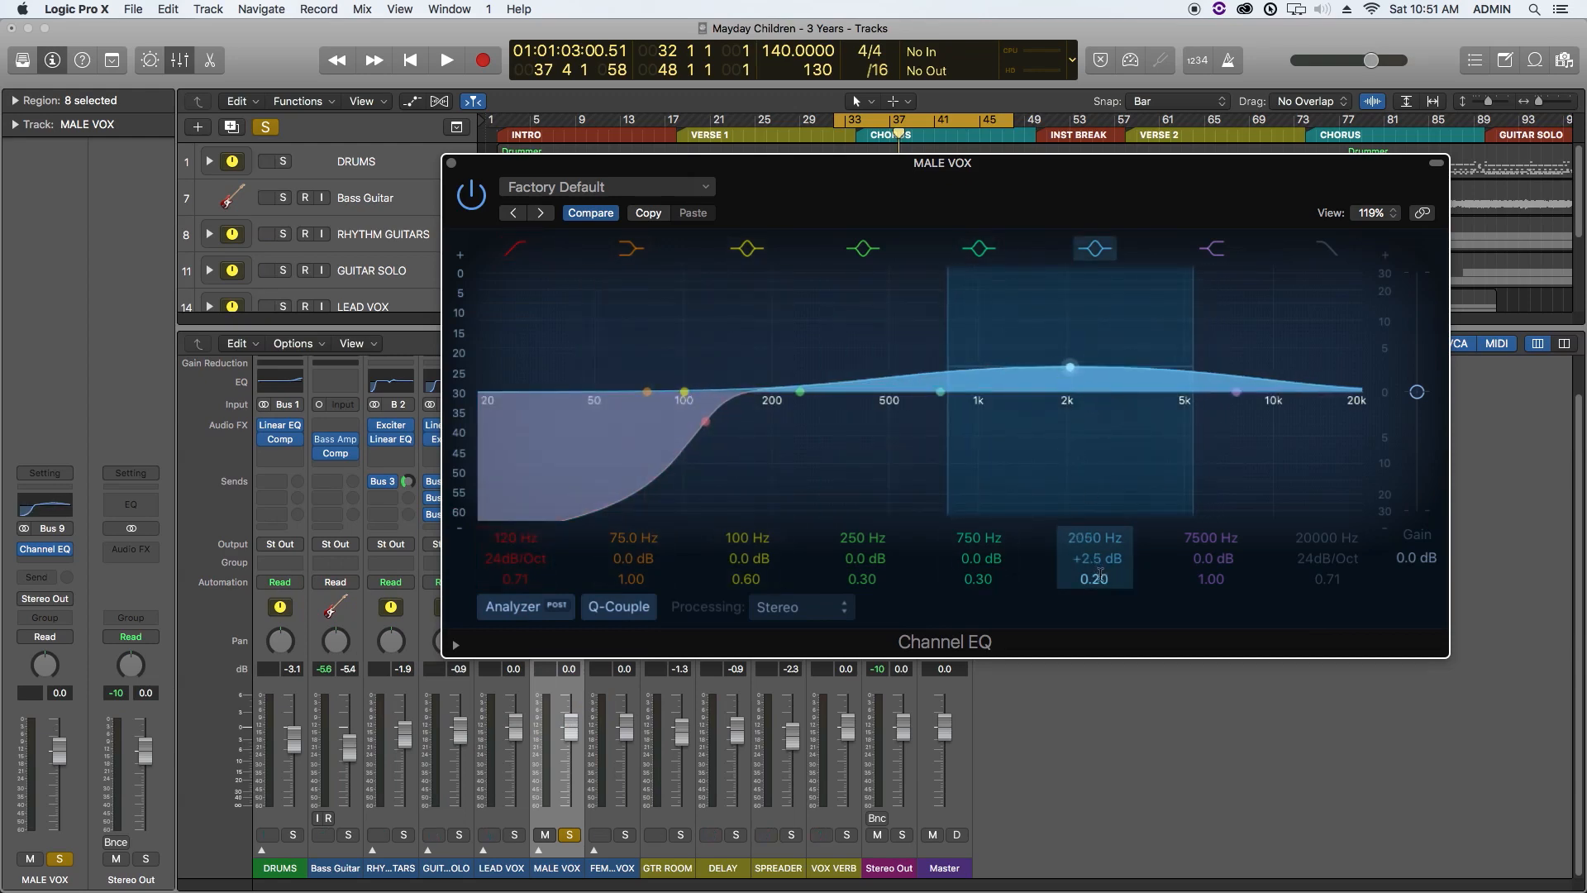
{"action": "mouse_move", "coordinate": [1101, 579]}
{"action": "left_mouse_down"}
{"action": "mouse_move", "coordinate": [1098, 522]}
{"action": "mouse_move", "coordinate": [1098, 563]}
{"action": "left_mouse_up"}
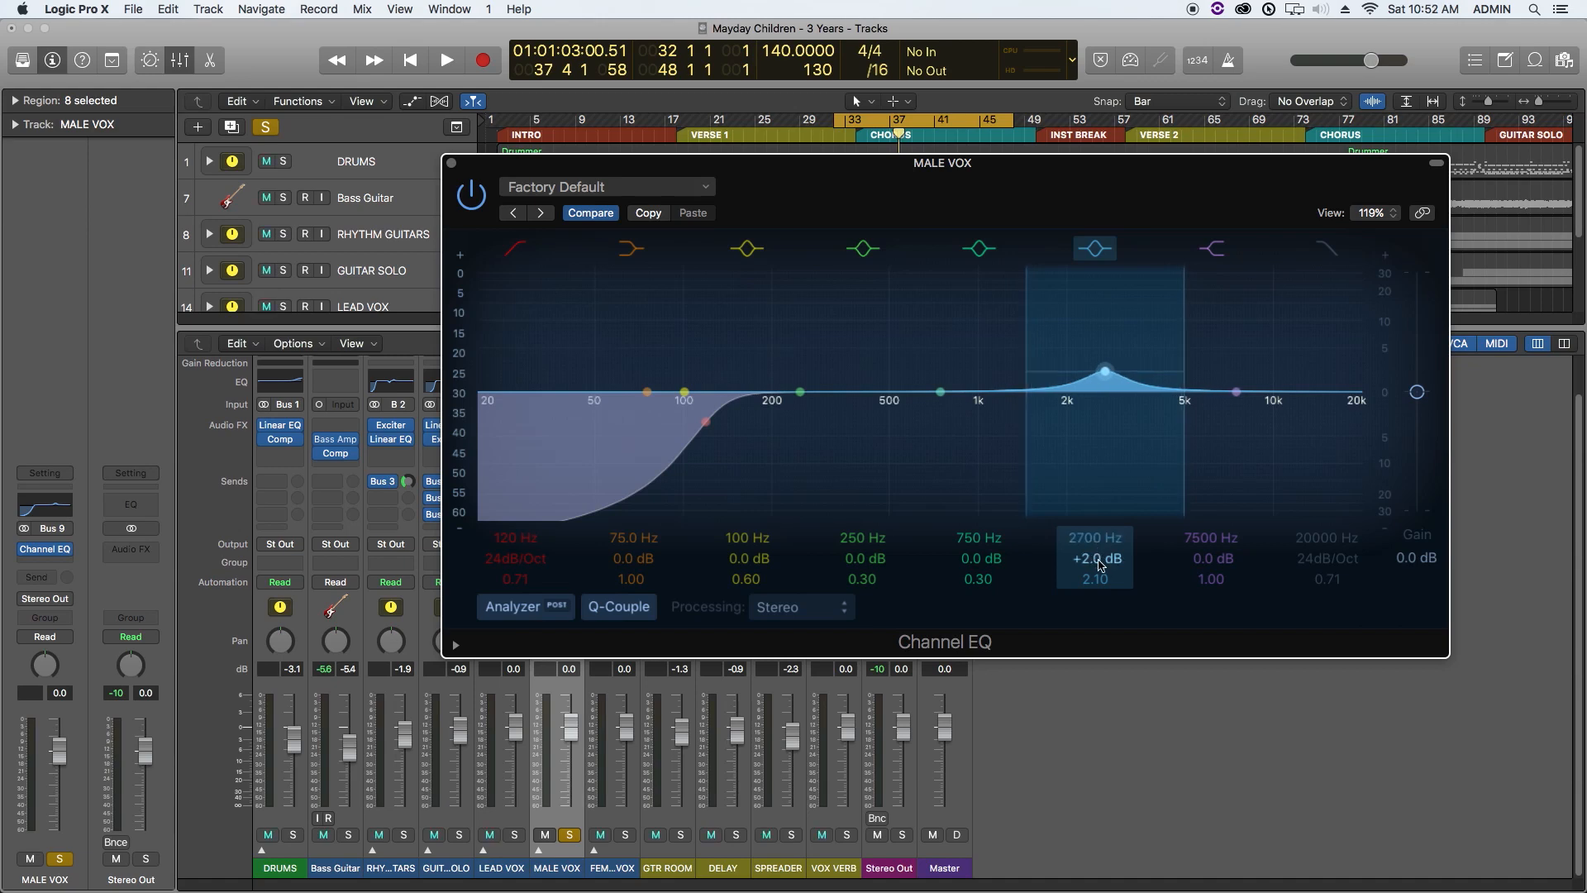
{"action": "left_click_drag", "start_coordinate": [1211, 558], "coordinate": [1211, 548]}
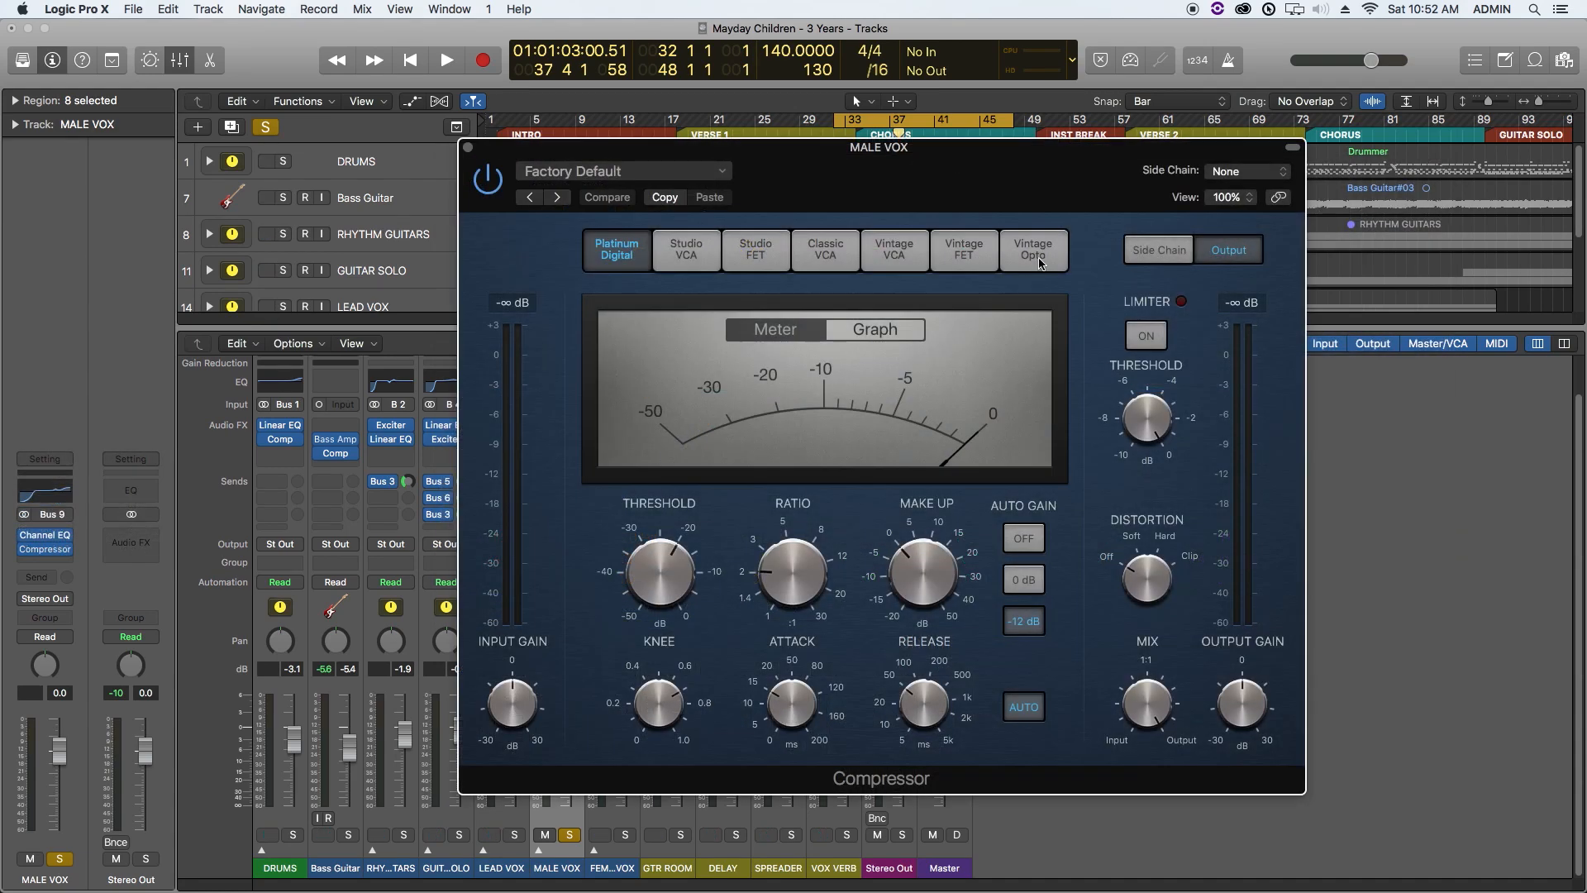
Step: Switch the MALE VOX compressor to Vintage Opto with a -25.5 dB threshold and 4.1:1 ratio, turn auto gain off and adjust the make-up gain
{"action": "left_click", "coordinate": [1038, 261]}
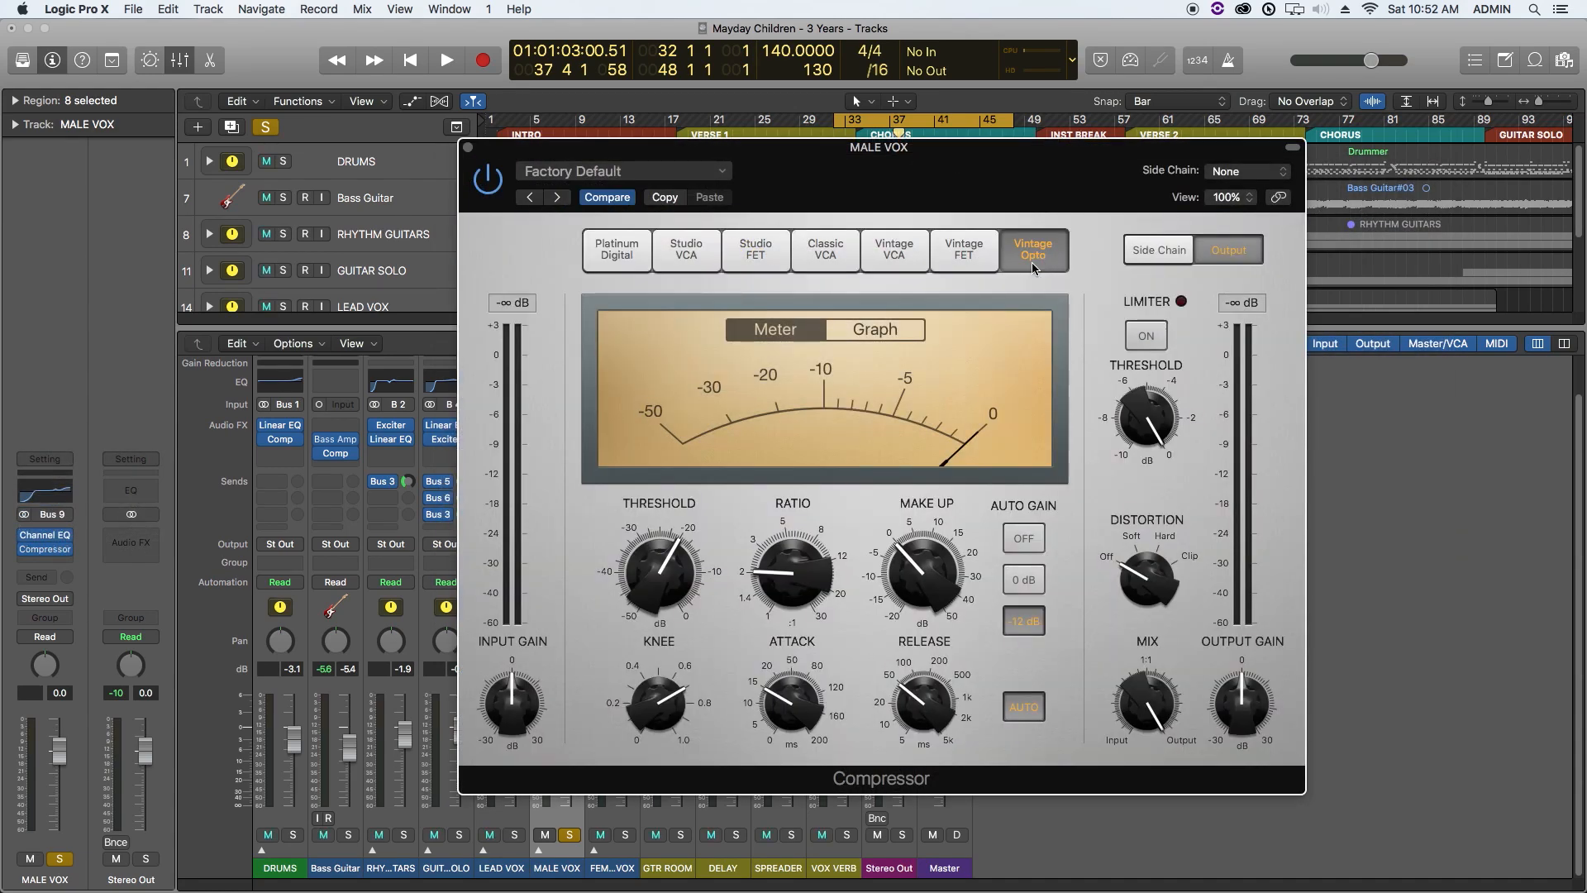
{"action": "left_click_drag", "start_coordinate": [676, 517], "coordinate": [665, 592]}
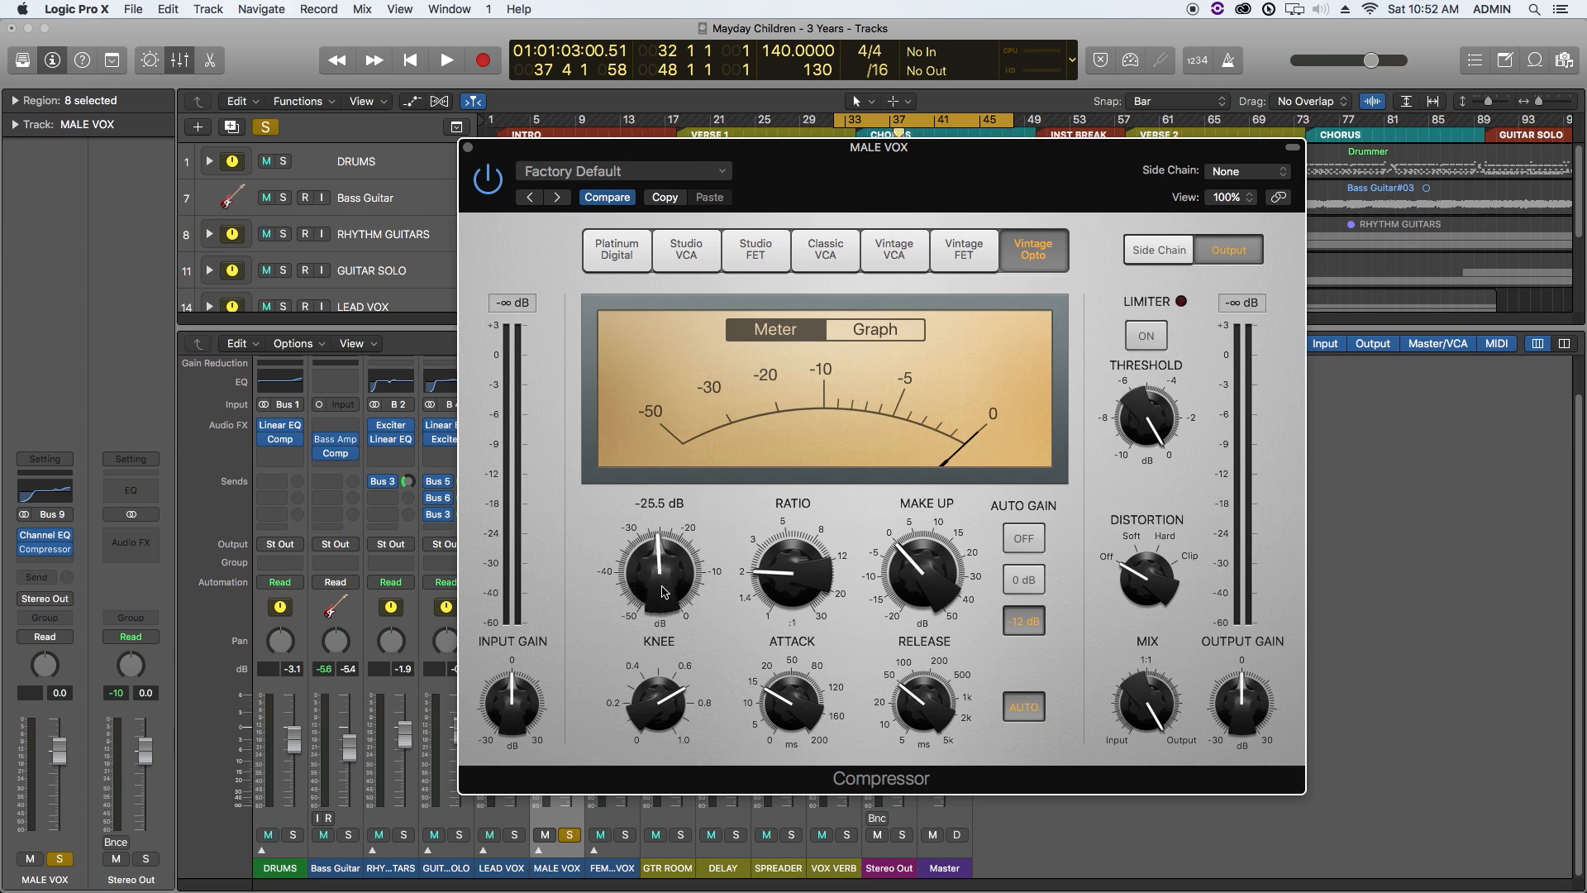
{"action": "left_click_drag", "start_coordinate": [818, 583], "coordinate": [796, 529]}
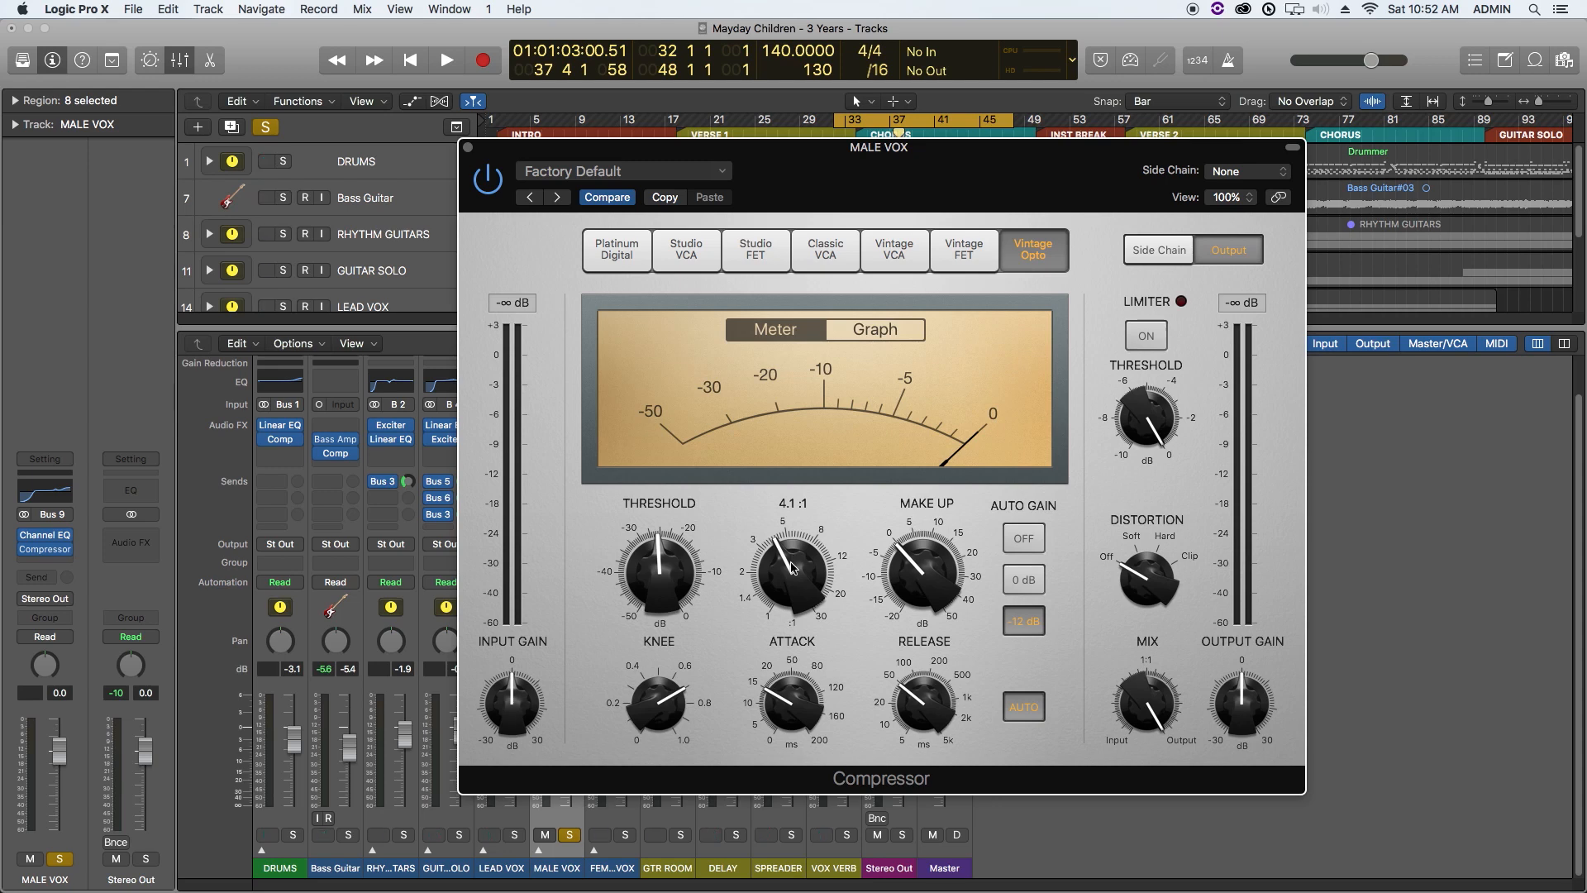
{"action": "left_click", "coordinate": [1026, 543]}
{"action": "left_click_drag", "start_coordinate": [930, 564], "coordinate": [928, 561]}
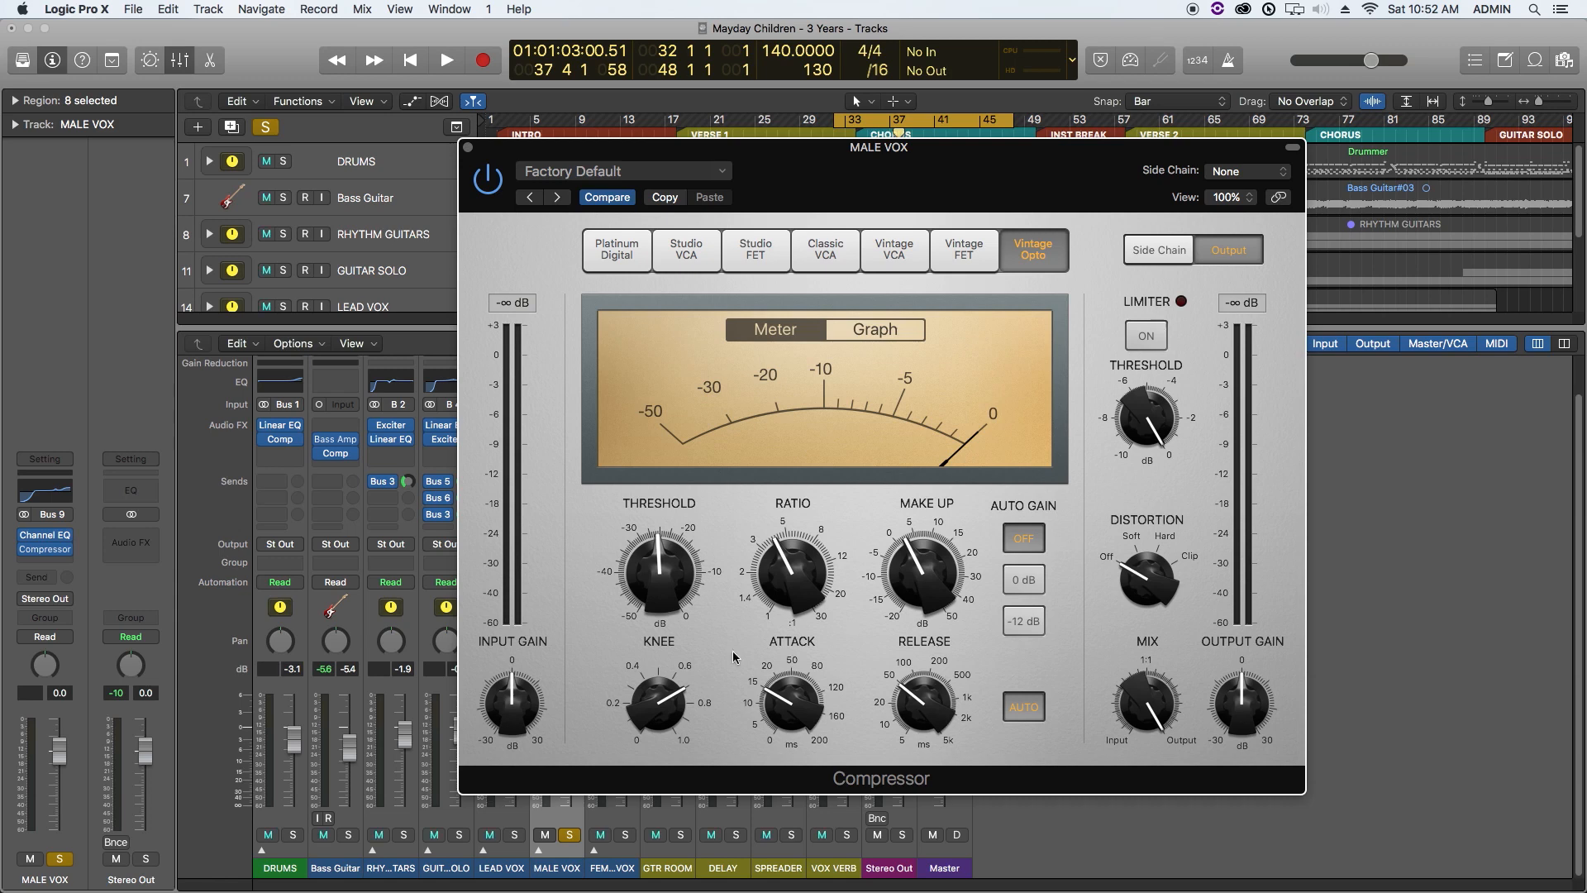
Step: Set the MALE VOX compressor's knee to 1.0 and attack to 0.0 ms, and lengthen the release while keeping auto release on
{"action": "left_click_drag", "start_coordinate": [640, 713], "coordinate": [644, 690]}
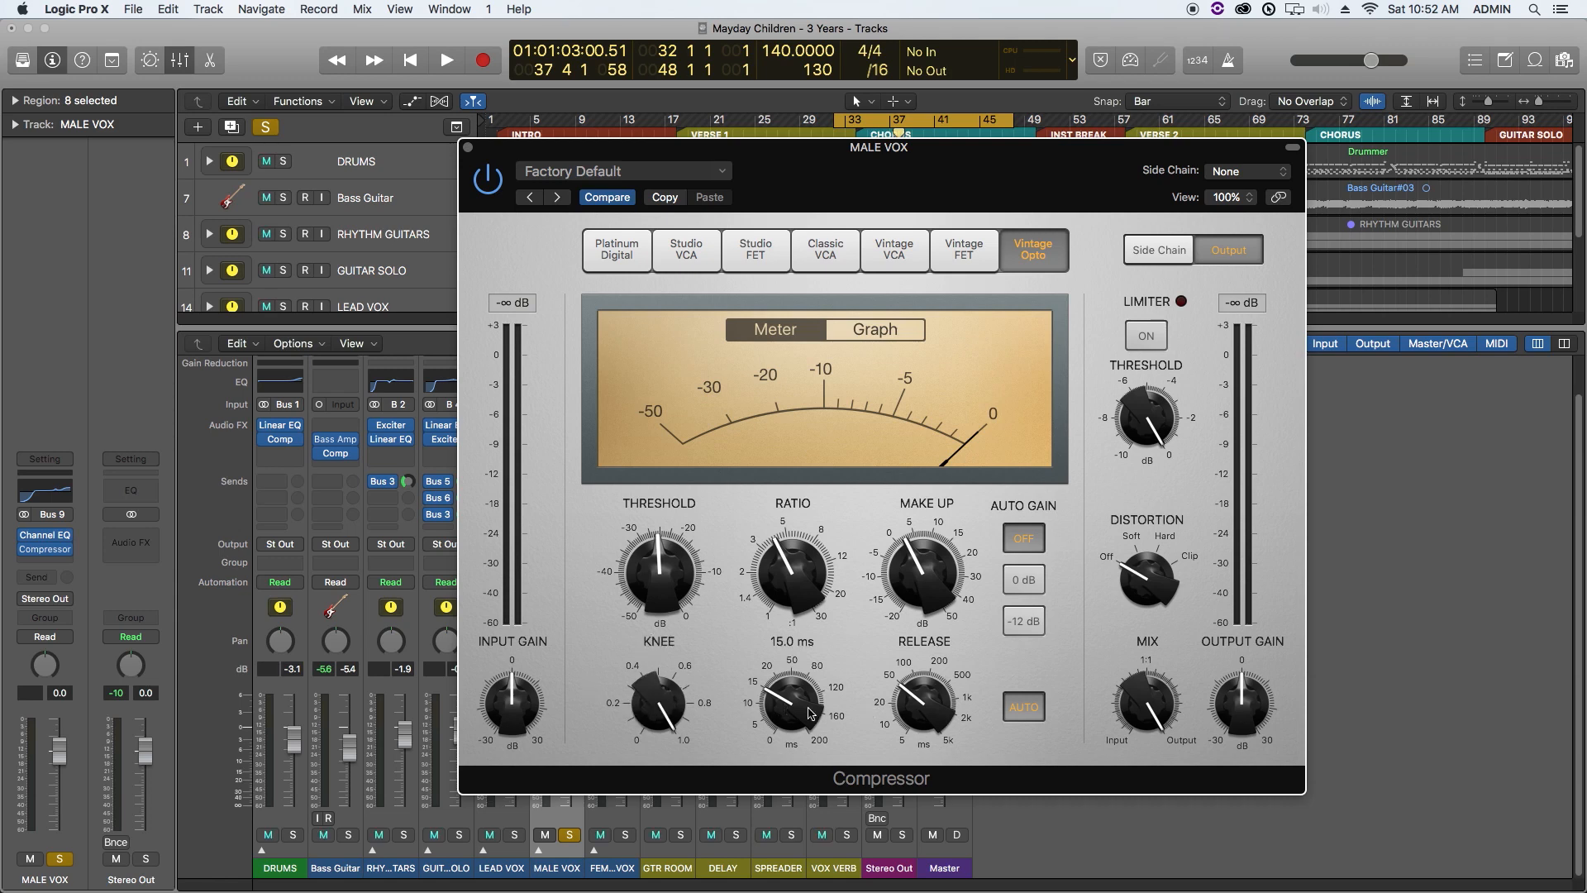
{"action": "left_click_drag", "start_coordinate": [791, 710], "coordinate": [775, 844]}
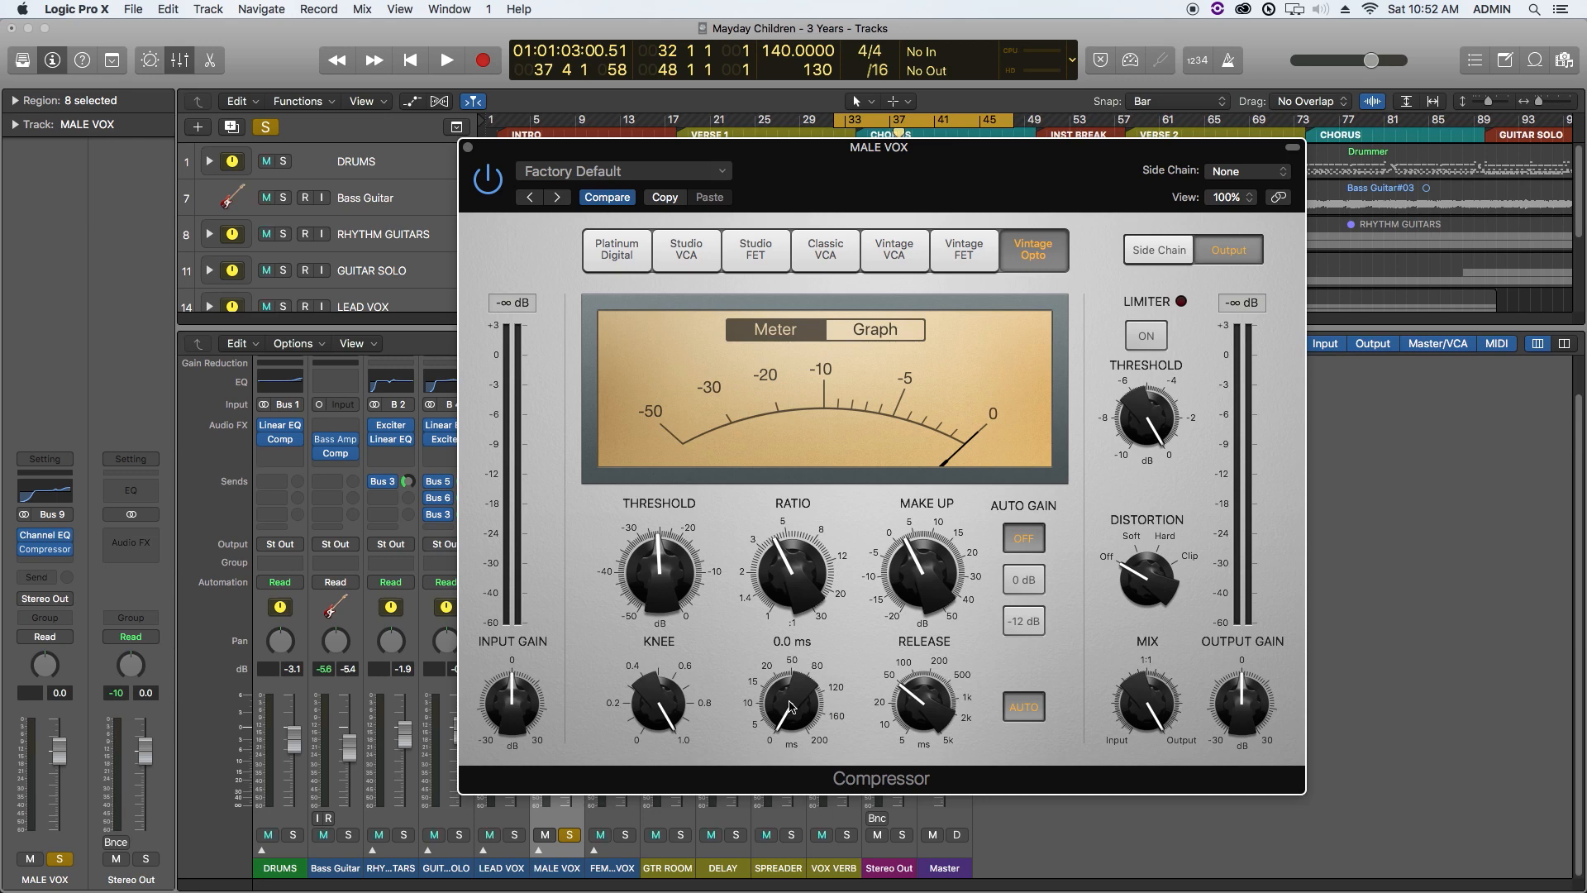
{"action": "left_click_drag", "start_coordinate": [794, 691], "coordinate": [793, 765]}
{"action": "left_click_drag", "start_coordinate": [795, 697], "coordinate": [786, 632]}
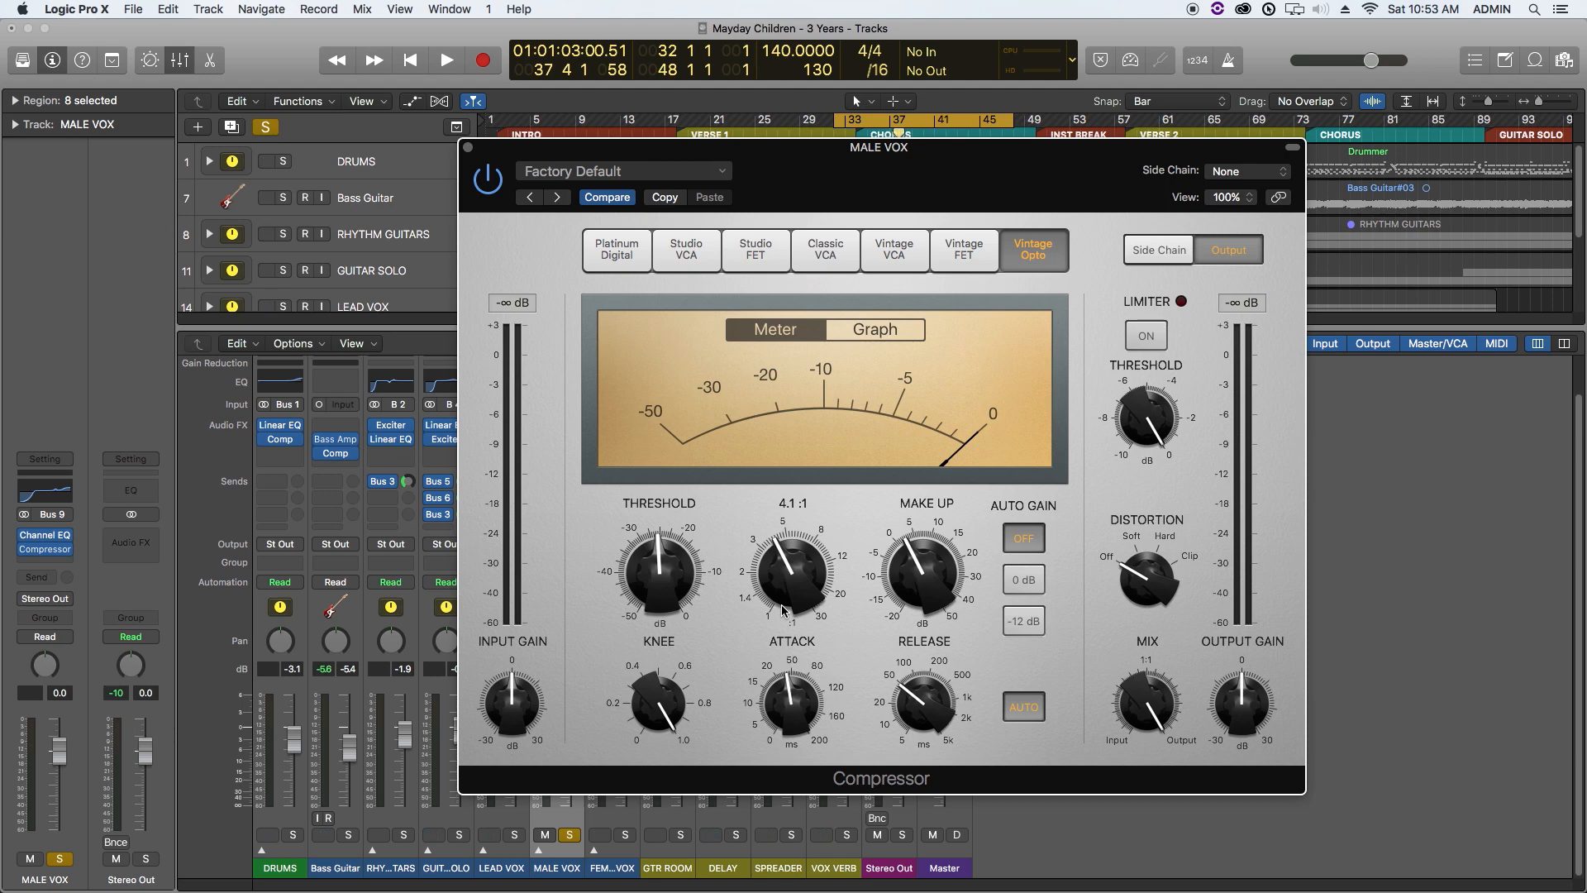
{"action": "left_click_drag", "start_coordinate": [789, 698], "coordinate": [802, 846]}
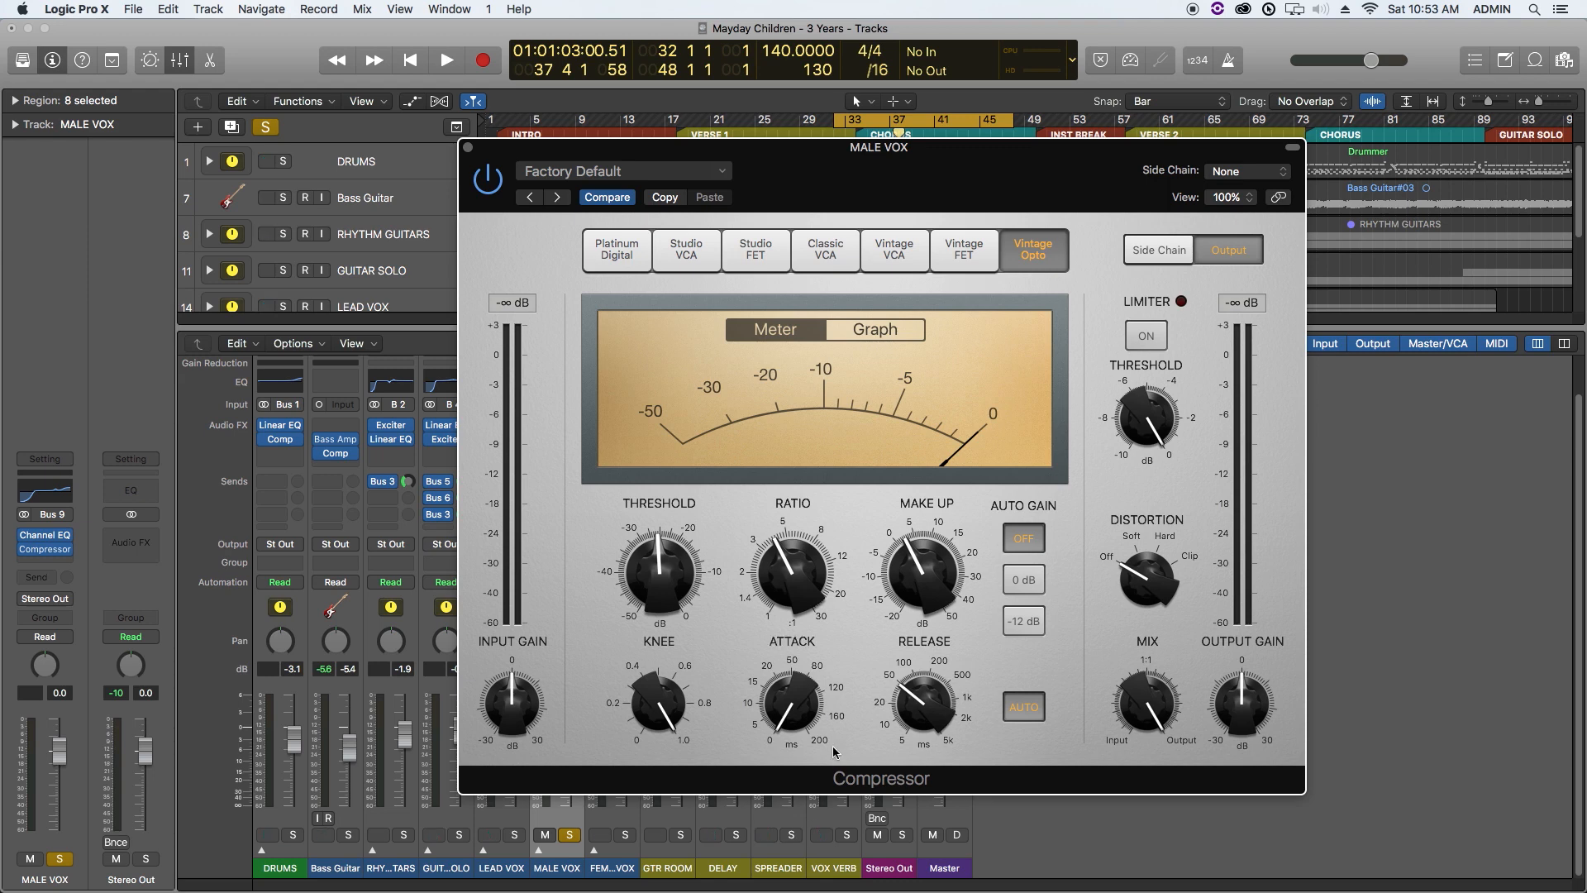
{"action": "left_click_drag", "start_coordinate": [905, 716], "coordinate": [922, 676]}
{"action": "left_click", "coordinate": [1023, 711]}
{"action": "left_click", "coordinate": [1025, 712]}
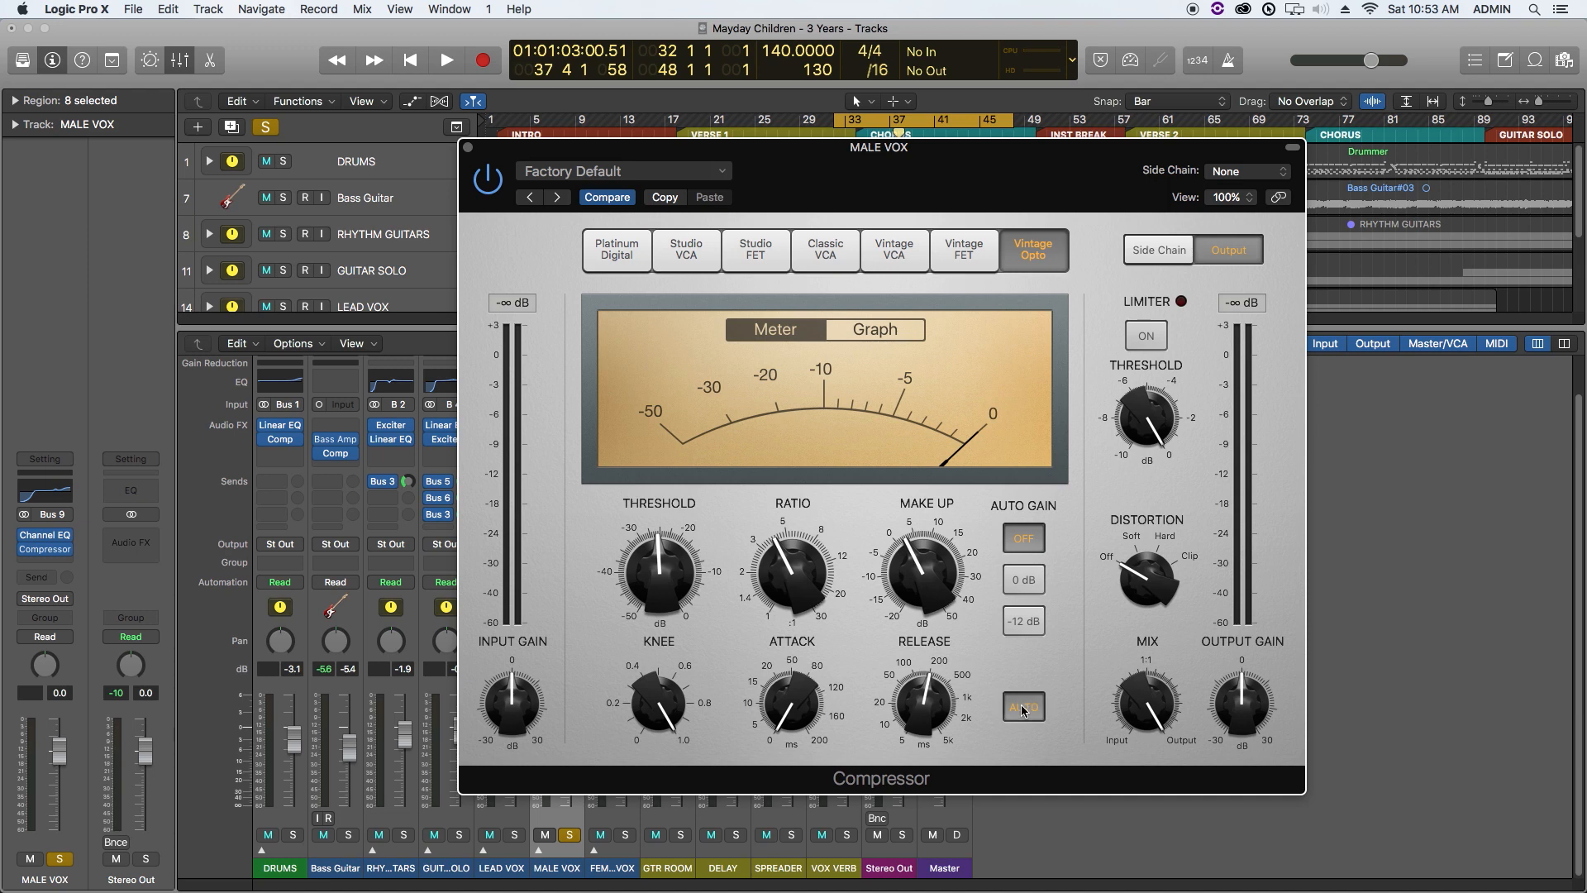
{"action": "left_click_drag", "start_coordinate": [1134, 701], "coordinate": [1143, 590]}
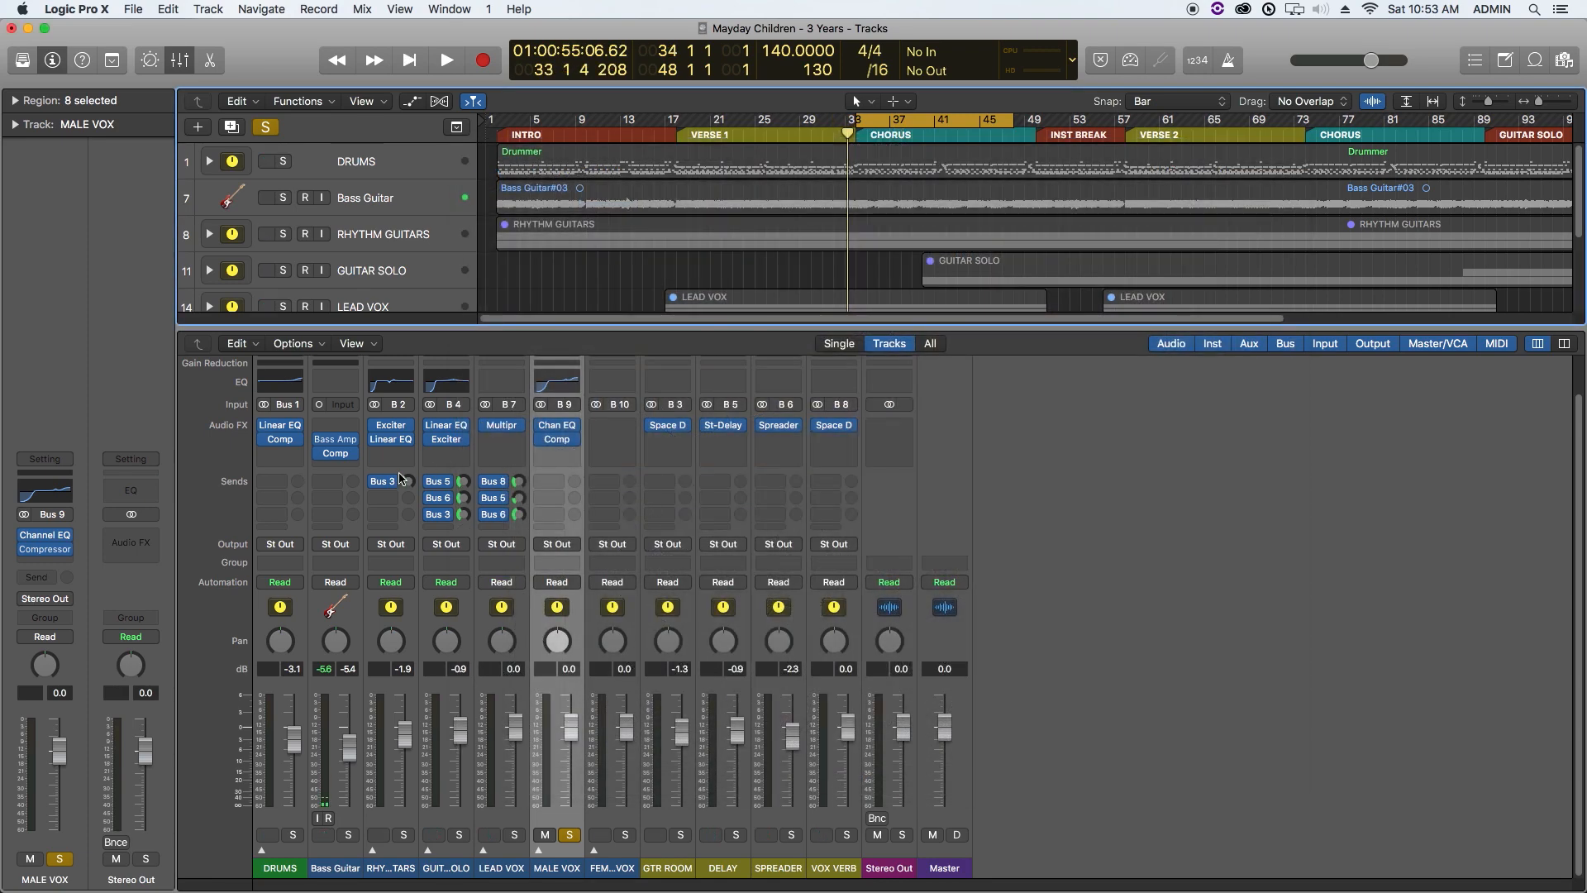
Step: Play the chorus with the MALE VOX Channel EQ and compressor bypassed, and again with both enabled, to compare the sound
{"action": "left_click", "coordinate": [560, 444]}
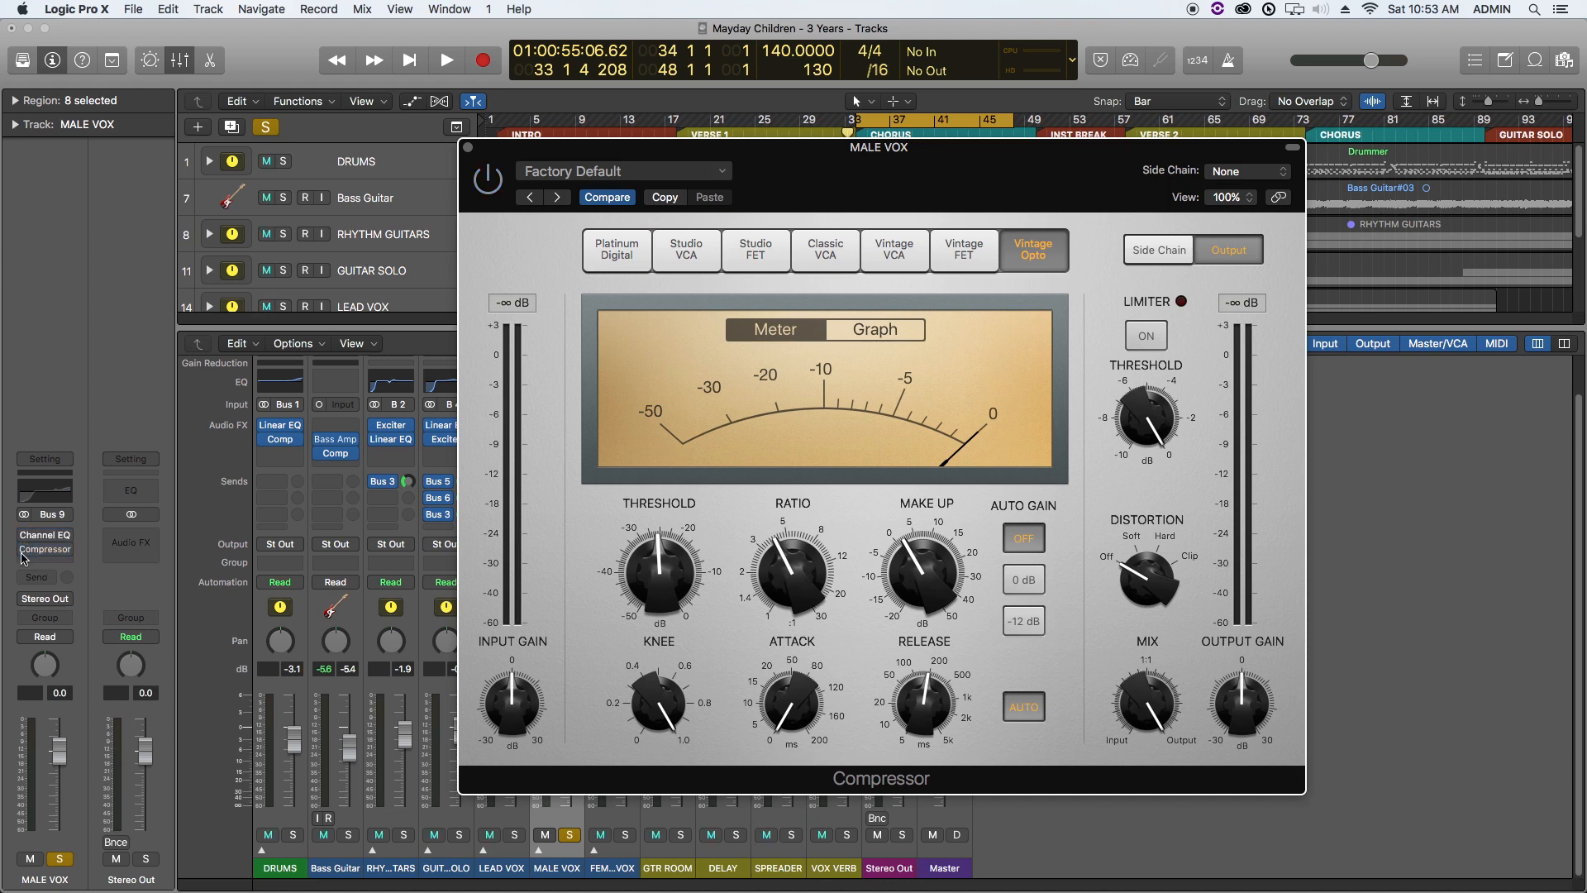
{"action": "key", "text": "space"}
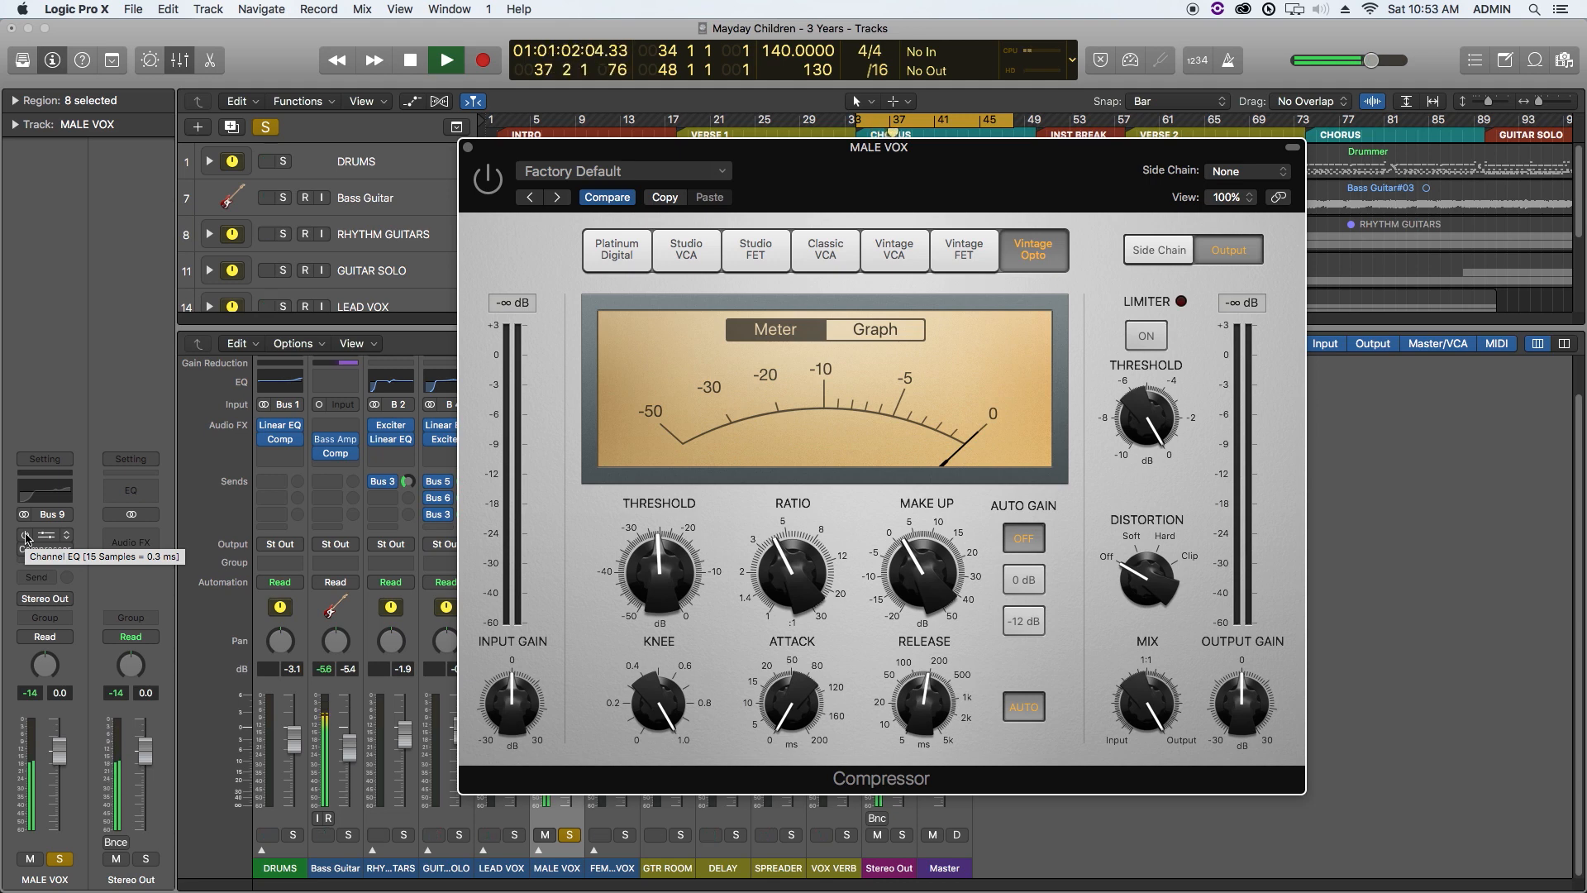
{"action": "key", "text": "space"}
{"action": "left_click_drag", "start_coordinate": [26, 535], "coordinate": [24, 549]}
{"action": "key", "text": "space"}
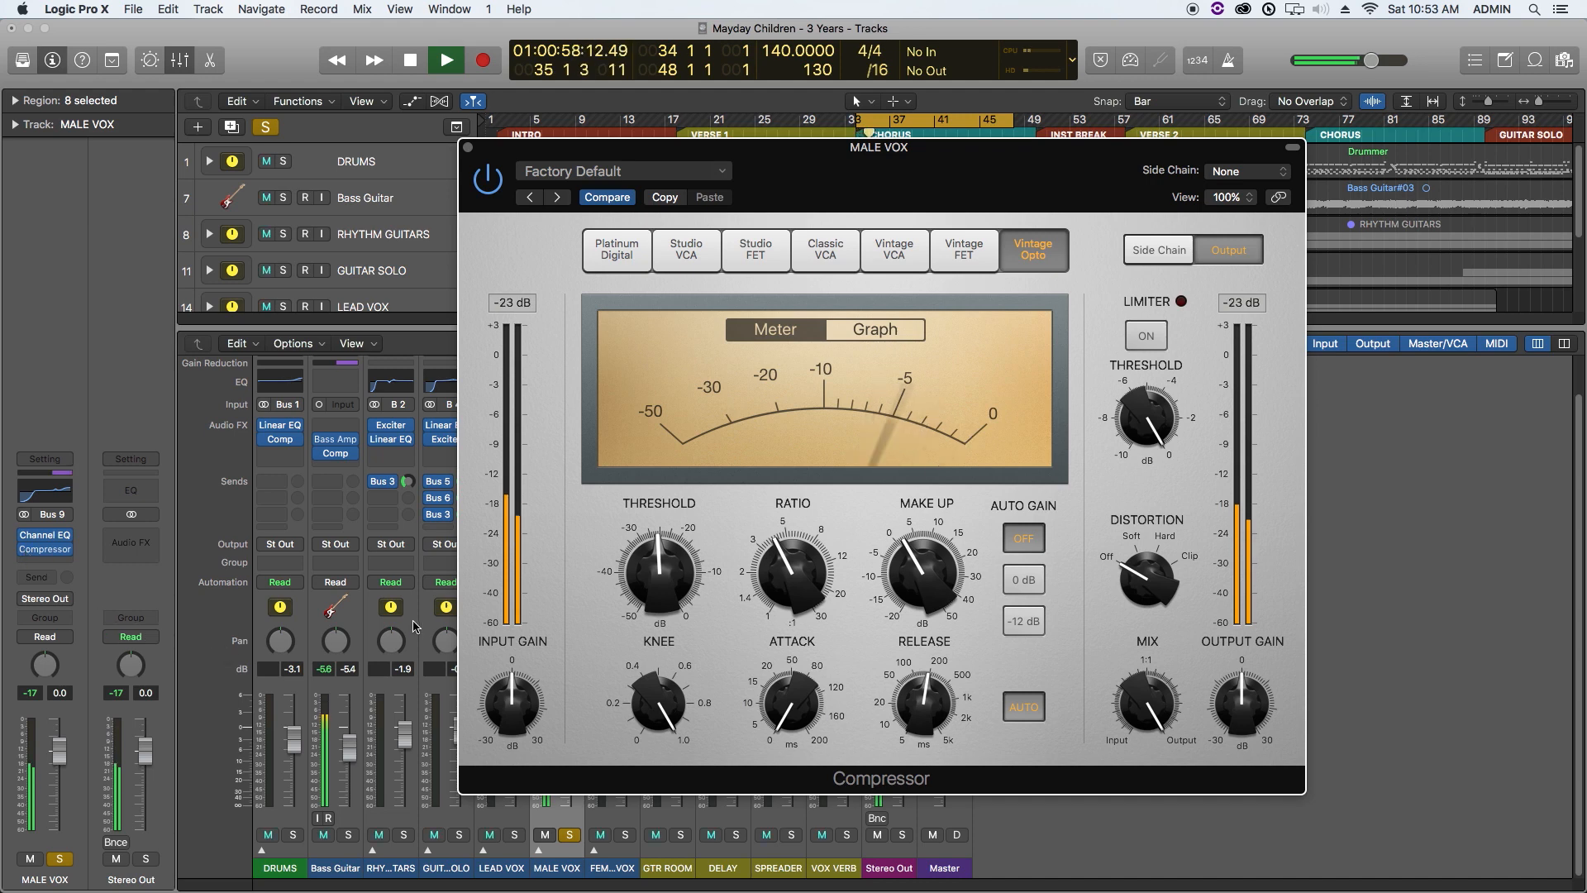
{"action": "mouse_move", "coordinate": [903, 579]}
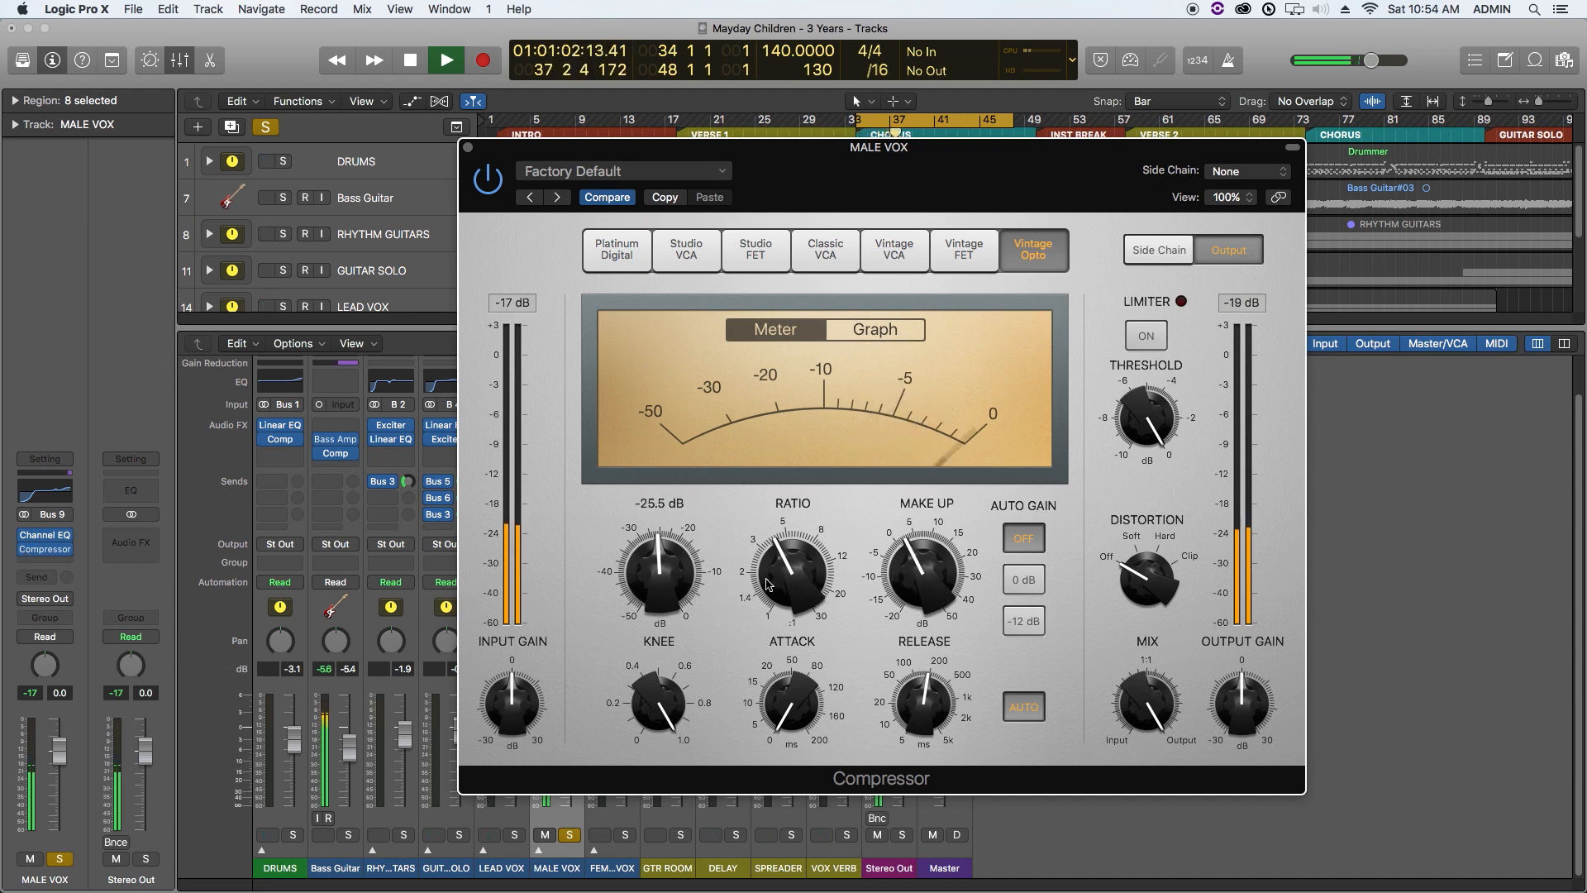
{"action": "mouse_move", "coordinate": [793, 585]}
Step: Set the MALE VOX compressor to a -27.0 dB threshold, 5.4:1 ratio and 4.5 dB make-up gain while listening to the chorus
{"action": "key", "text": "space"}
{"action": "left_click_drag", "start_coordinate": [793, 580], "coordinate": [793, 565]}
{"action": "left_click_drag", "start_coordinate": [665, 580], "coordinate": [665, 594]}
{"action": "left_click_drag", "start_coordinate": [793, 579], "coordinate": [793, 573]}
{"action": "key", "text": "space"}
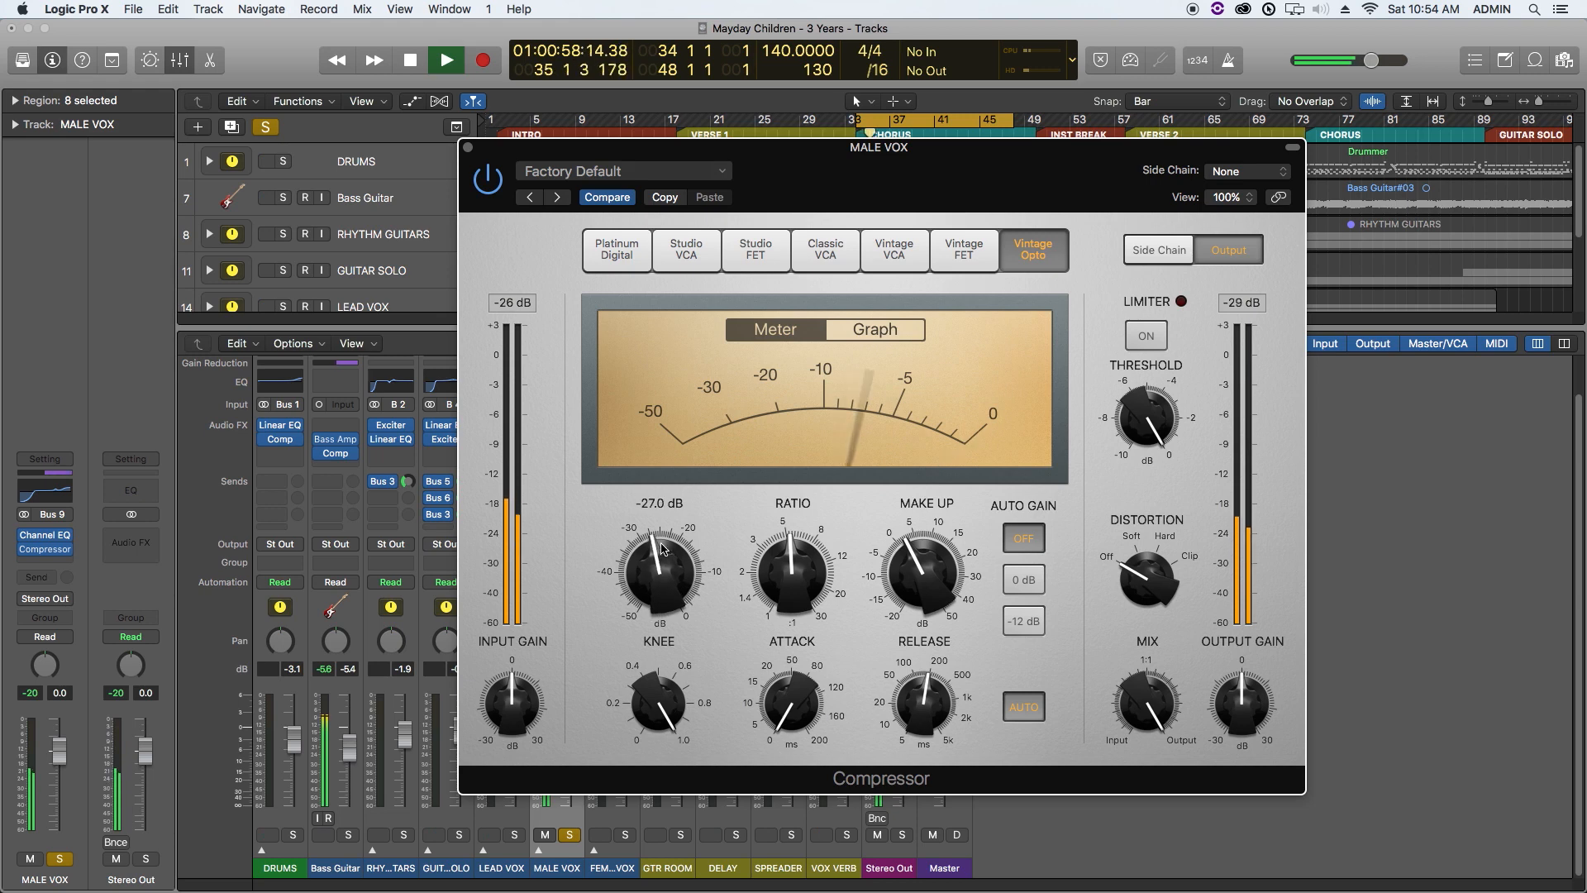
{"action": "left_click_drag", "start_coordinate": [952, 606], "coordinate": [936, 574]}
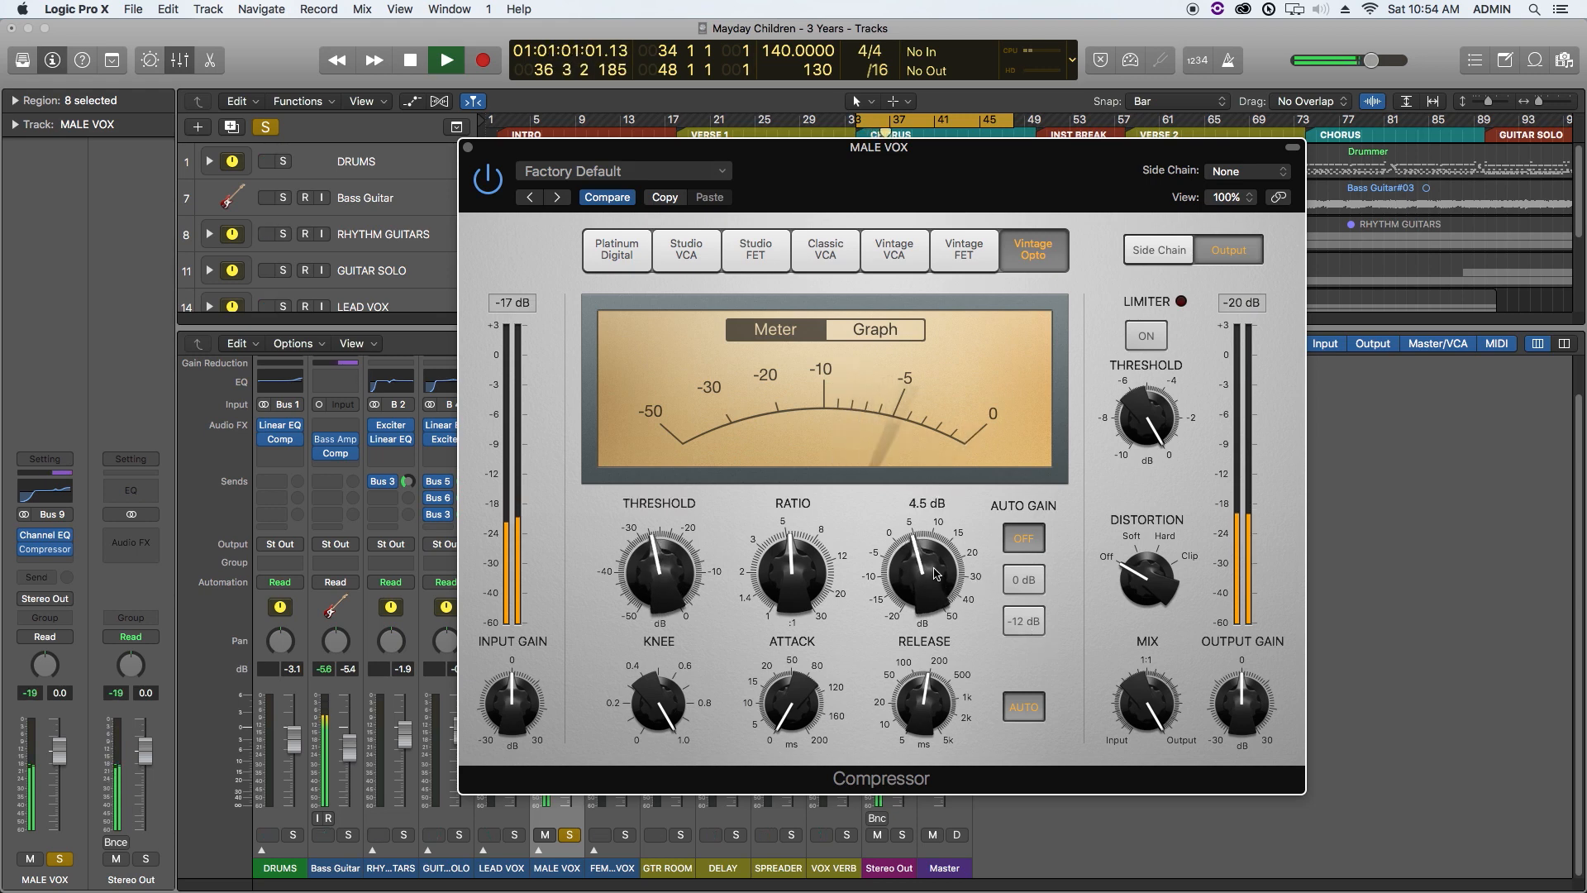
{"action": "key", "text": "space"}
Step: Solo LEAD VOX alongside MALE VOX, fine-tune the MALE VOX make-up gain during playback, and close the compressor
{"action": "left_click", "coordinate": [514, 835]}
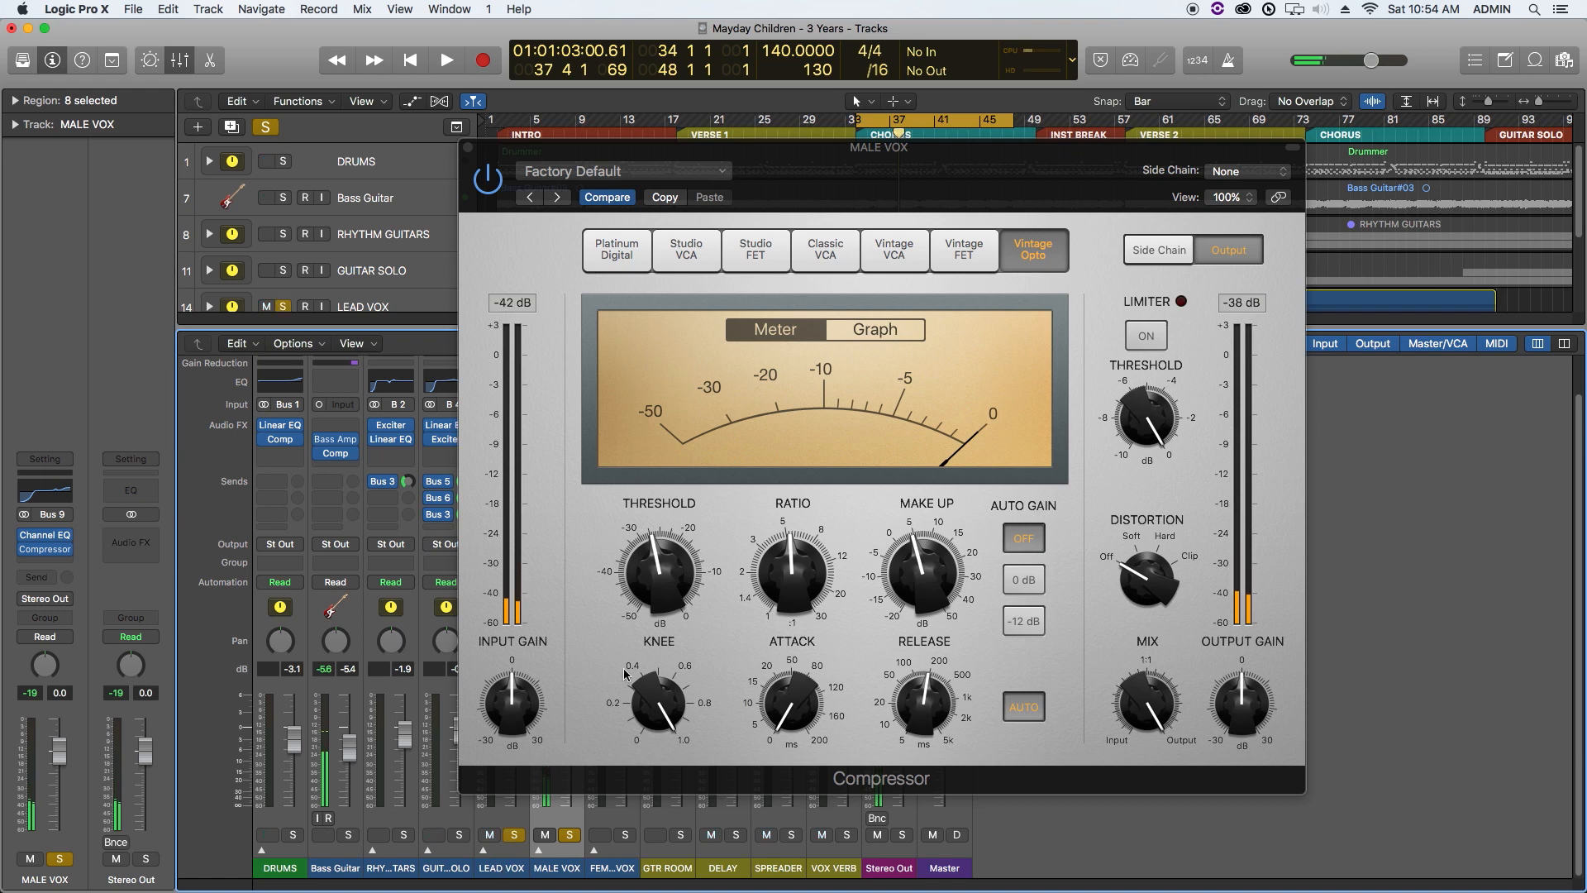
{"action": "key", "text": "space"}
{"action": "left_click_drag", "start_coordinate": [926, 579], "coordinate": [928, 569]}
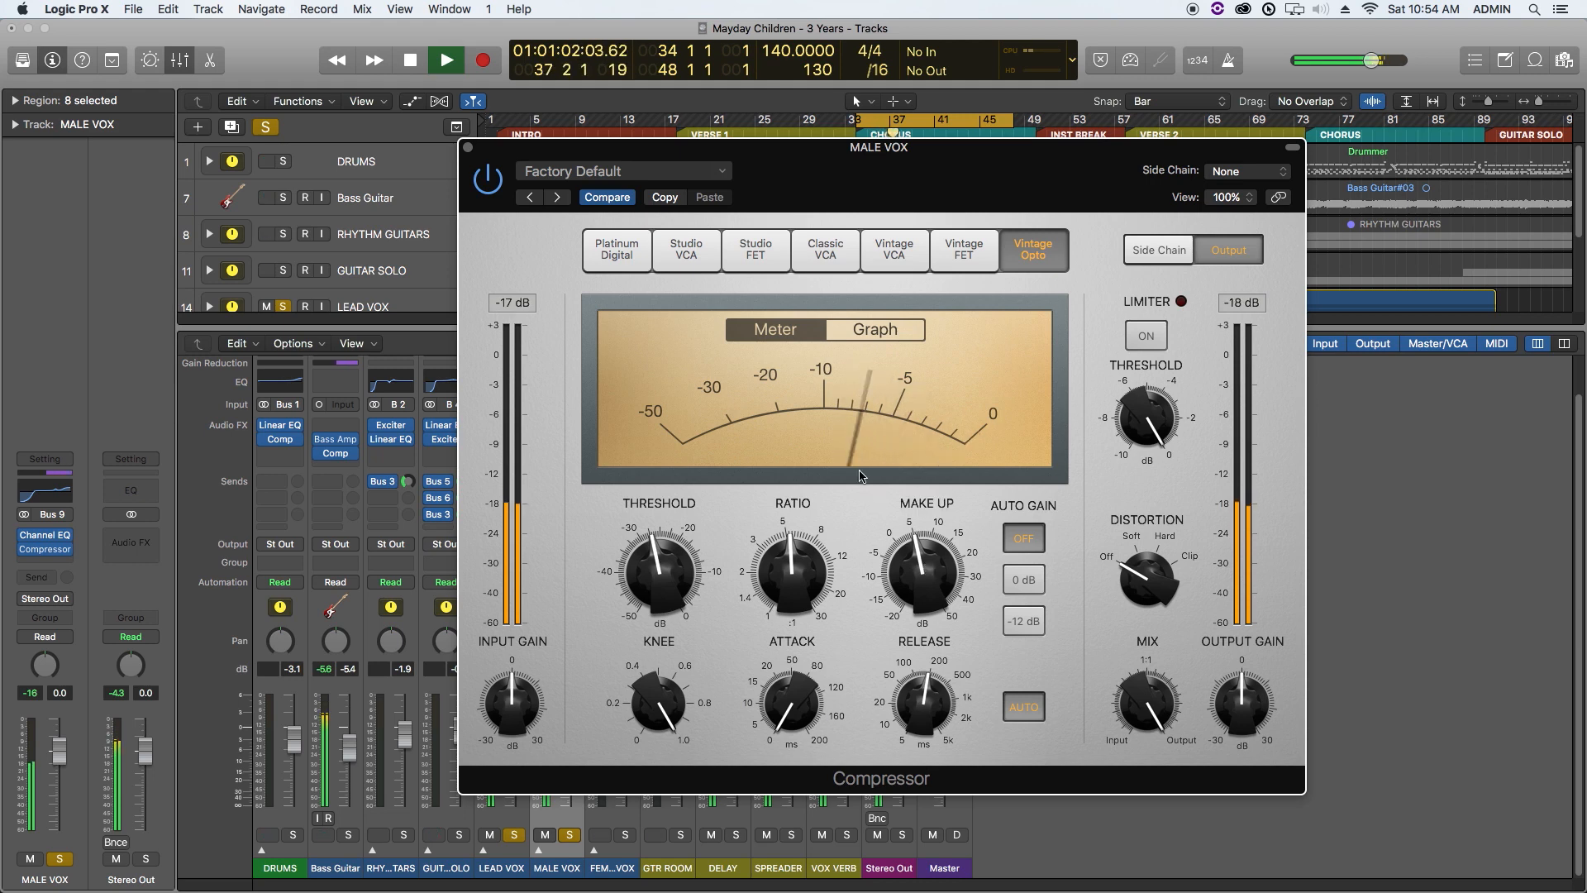
{"action": "key", "text": "space"}
{"action": "left_click", "coordinate": [467, 147]}
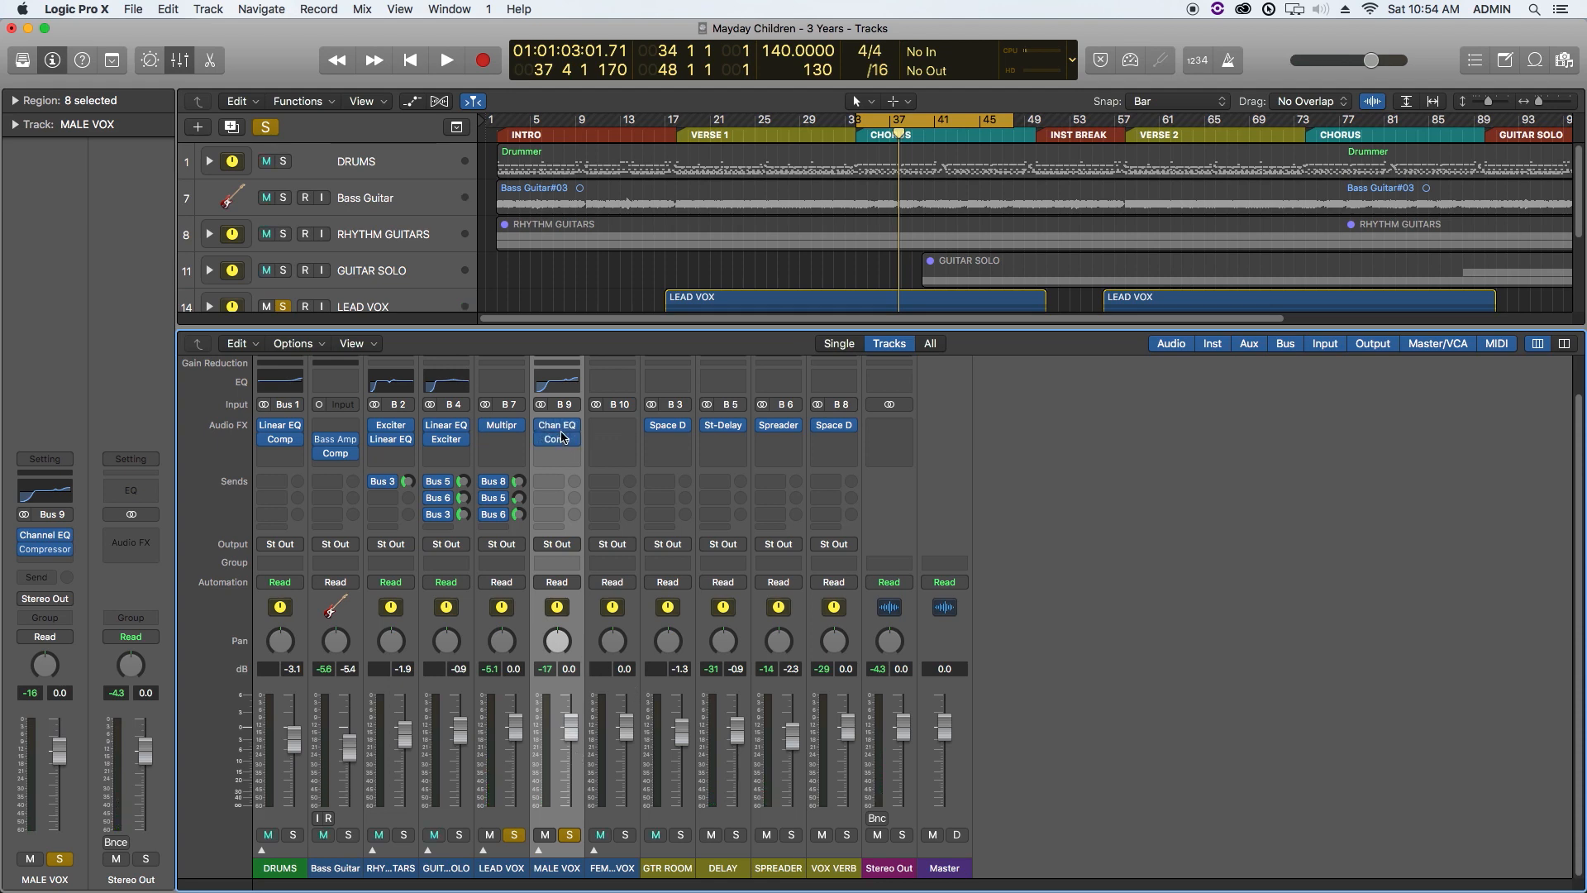
Step: Copy the MALE VOX Channel EQ to FEMALE VOX, setting its low cut to 190 Hz and bell to 2250 Hz and adjusting the 7500 Hz high shelf
{"action": "left_click_drag", "start_coordinate": [563, 428], "coordinate": [613, 426]}
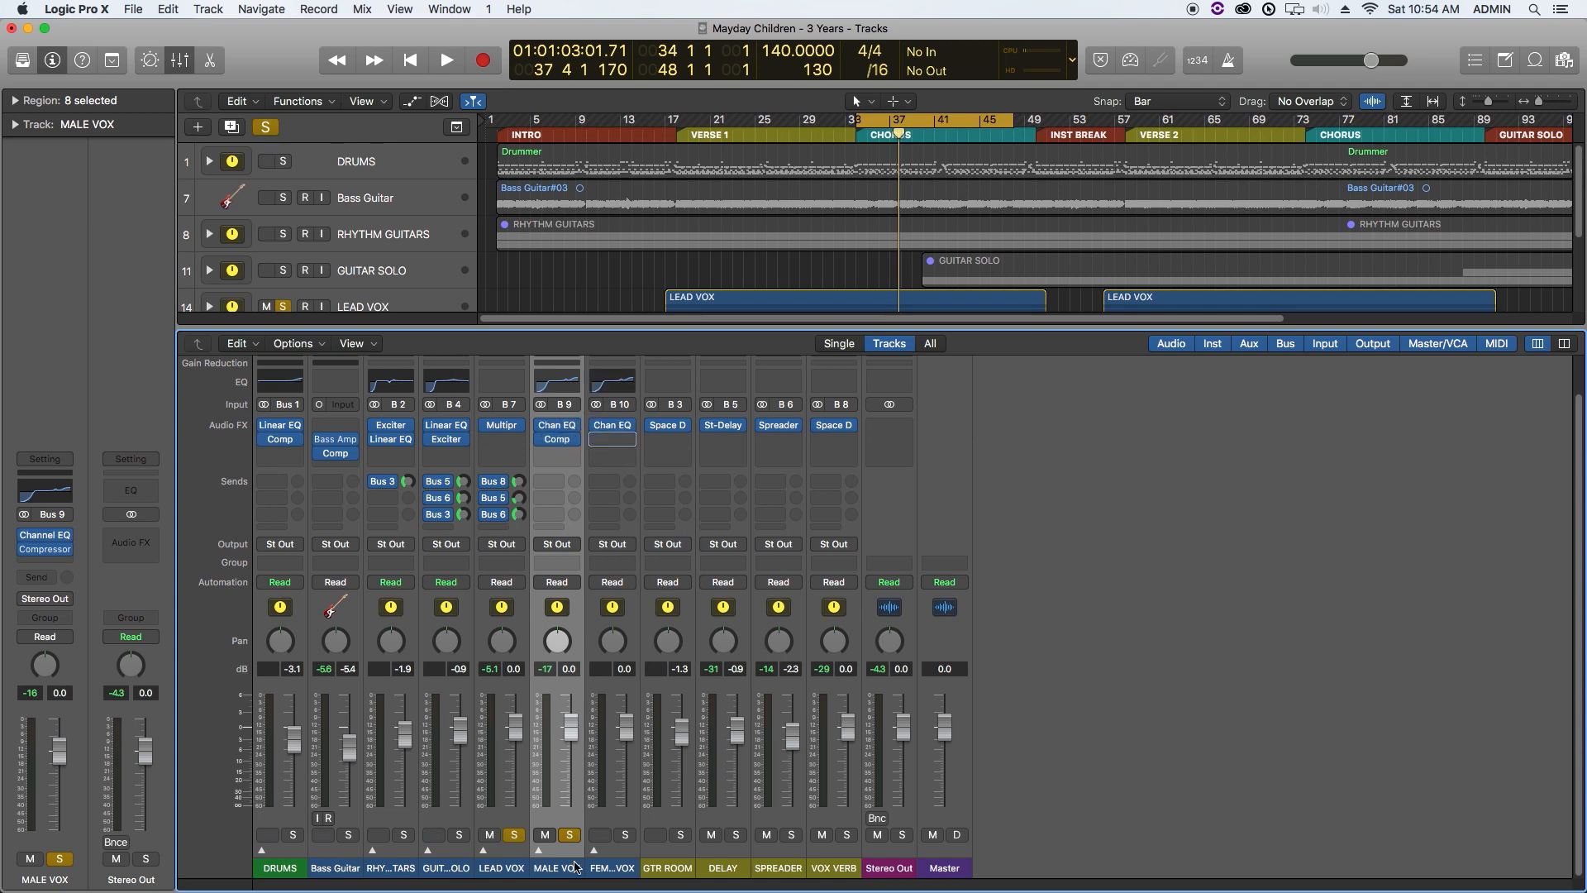
{"action": "left_click", "coordinate": [613, 425]}
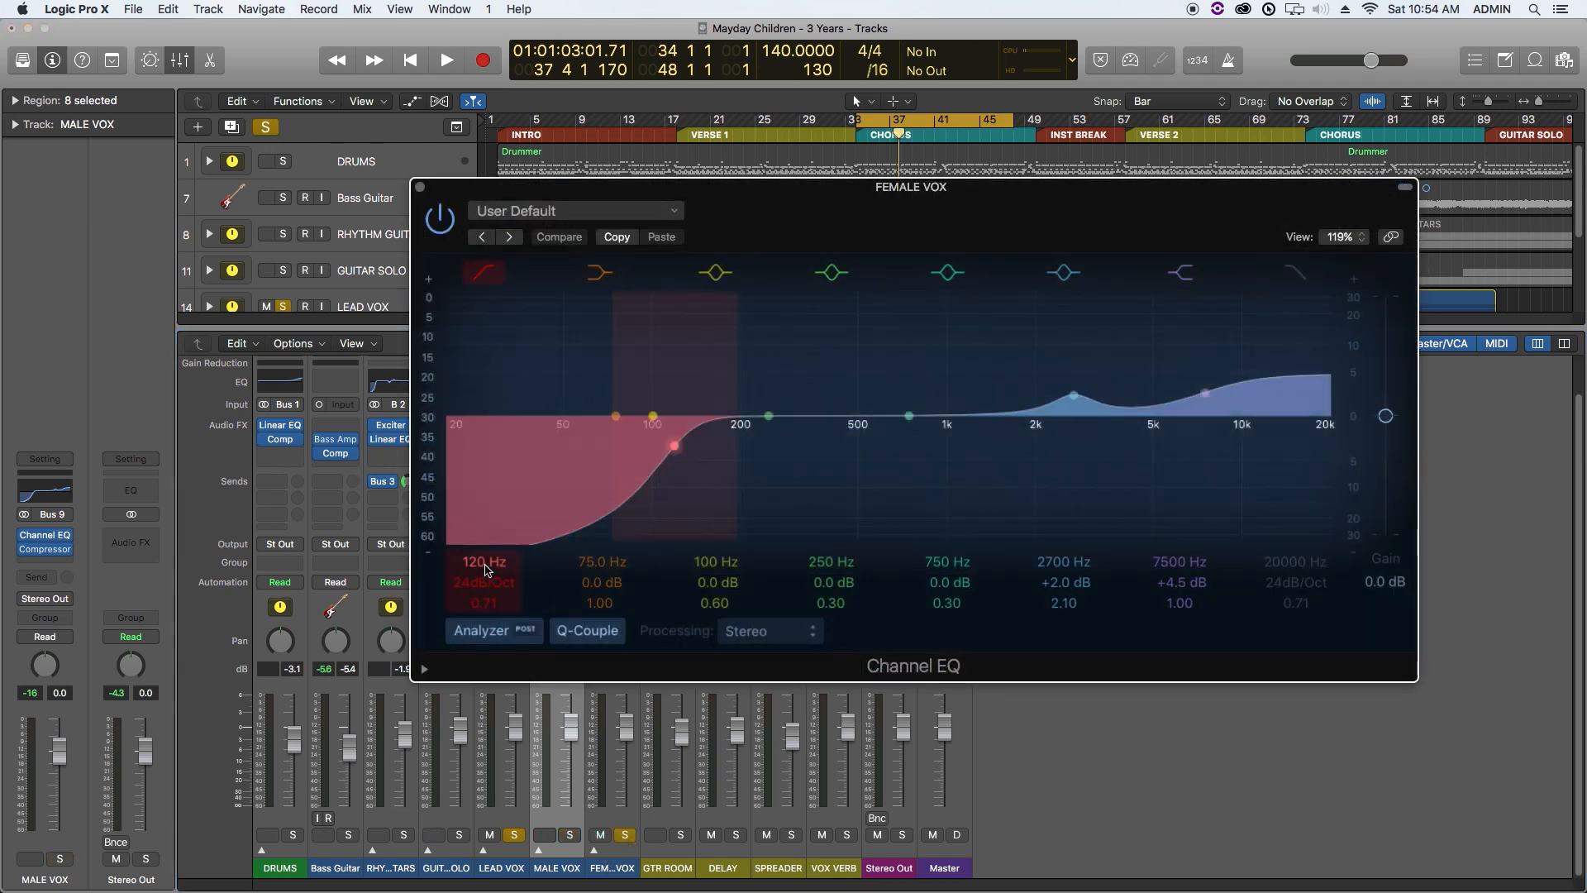
{"action": "left_click_drag", "start_coordinate": [484, 566], "coordinate": [484, 540]}
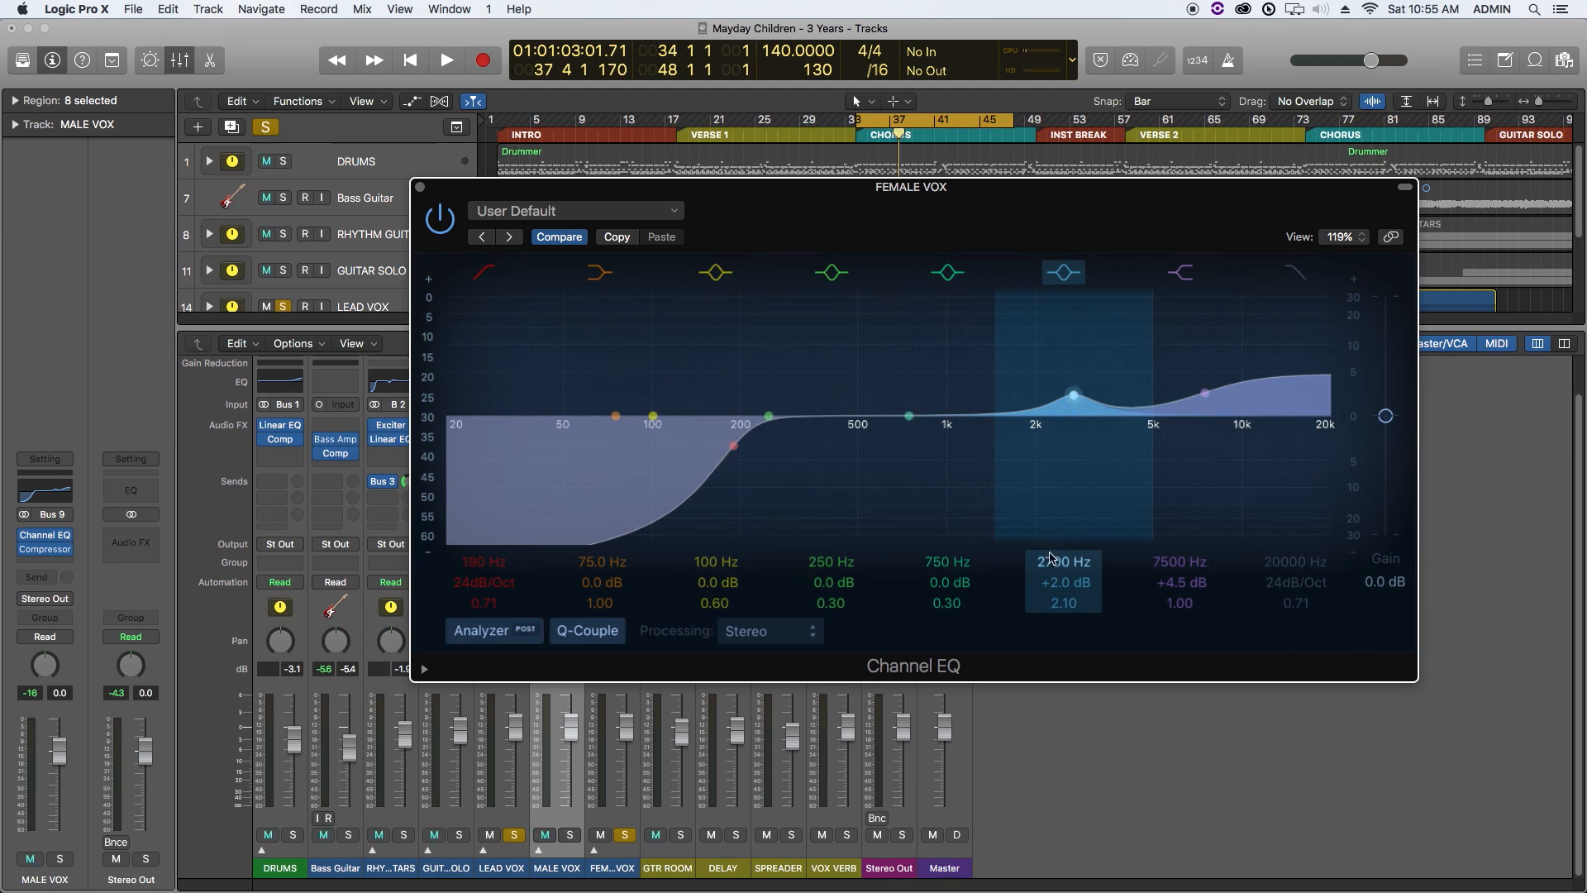
{"action": "left_click_drag", "start_coordinate": [1064, 561], "coordinate": [1064, 583]}
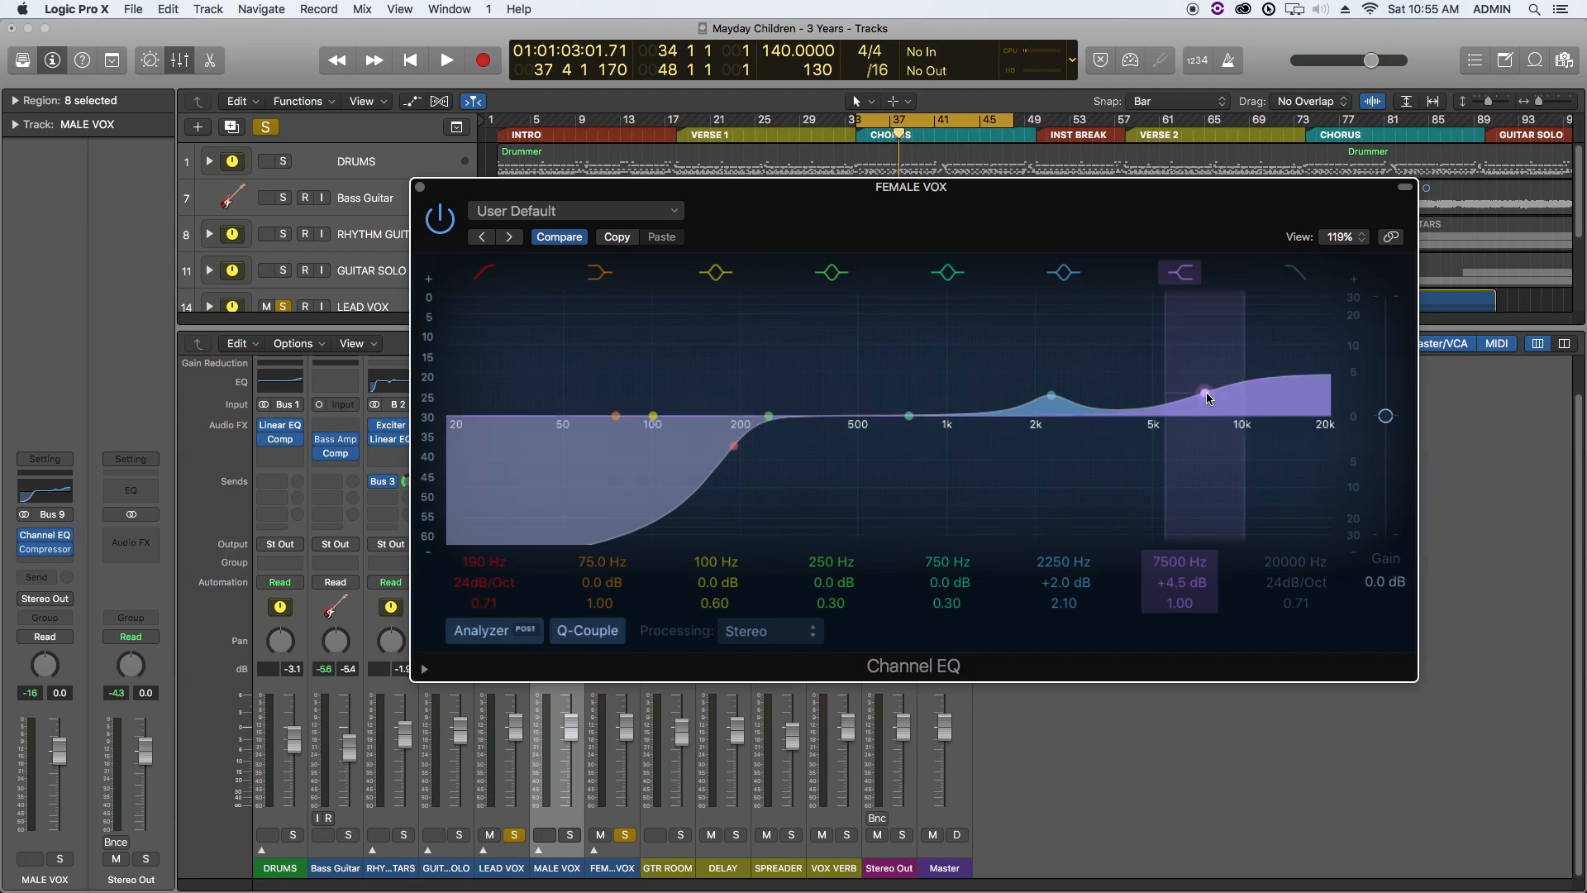
{"action": "left_click_drag", "start_coordinate": [1208, 398], "coordinate": [1206, 405]}
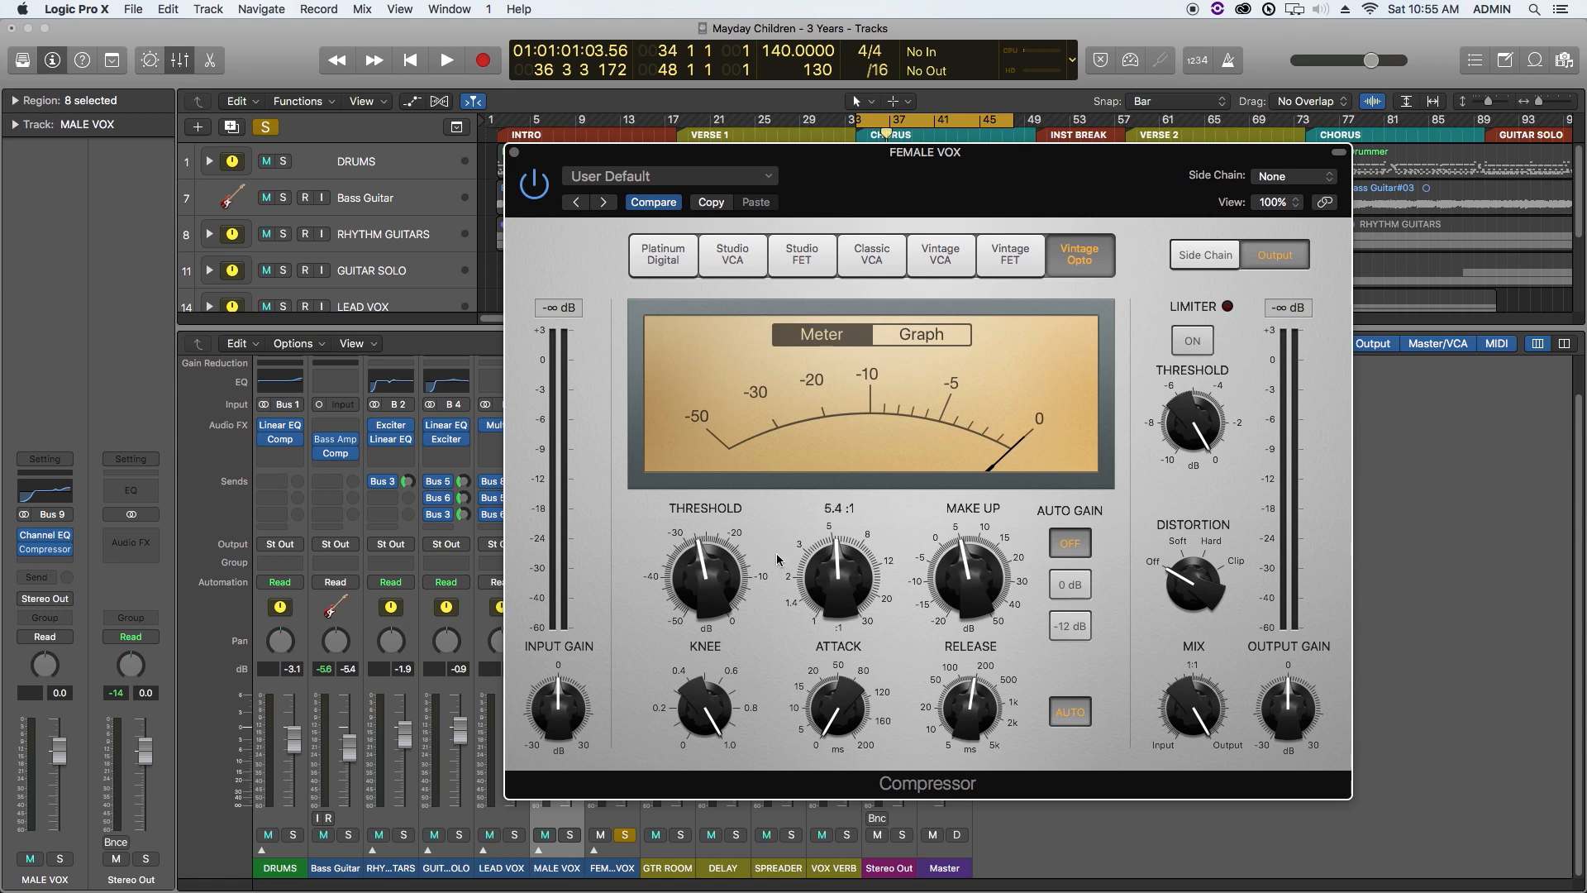
Step: Set the FEMALE VOX compressor's threshold to -22.5 dB and ratio to 4.4:1 while playing the chorus, and close it
{"action": "left_click_drag", "start_coordinate": [728, 581], "coordinate": [715, 583]}
{"action": "key", "text": "space"}
{"action": "left_click_drag", "start_coordinate": [711, 582], "coordinate": [714, 571]}
{"action": "left_click_drag", "start_coordinate": [856, 572], "coordinate": [856, 588]}
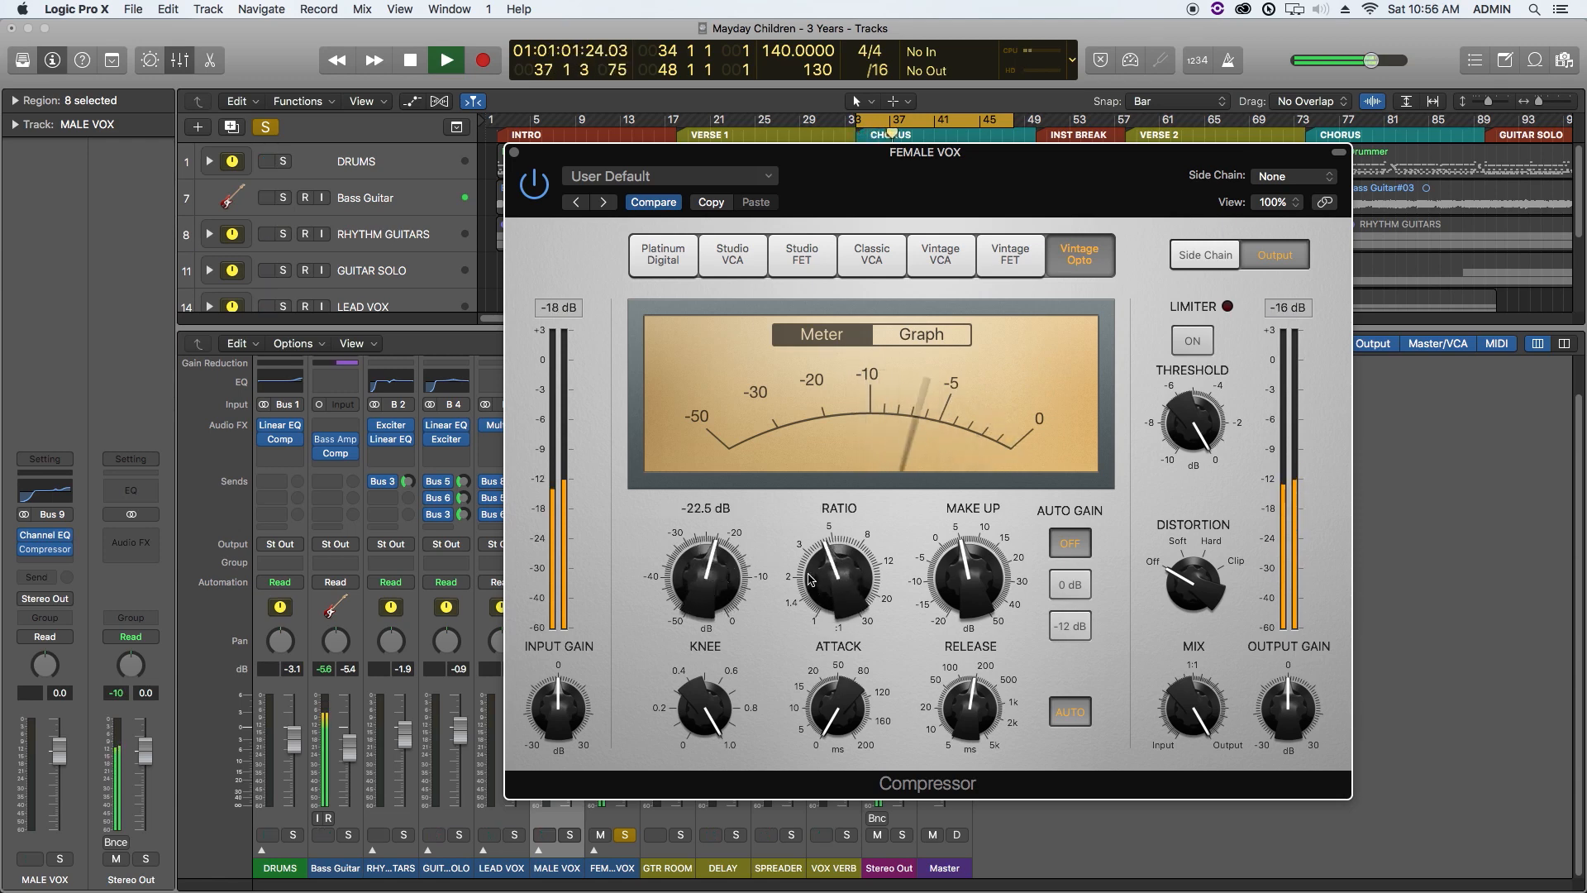
{"action": "key", "text": "space"}
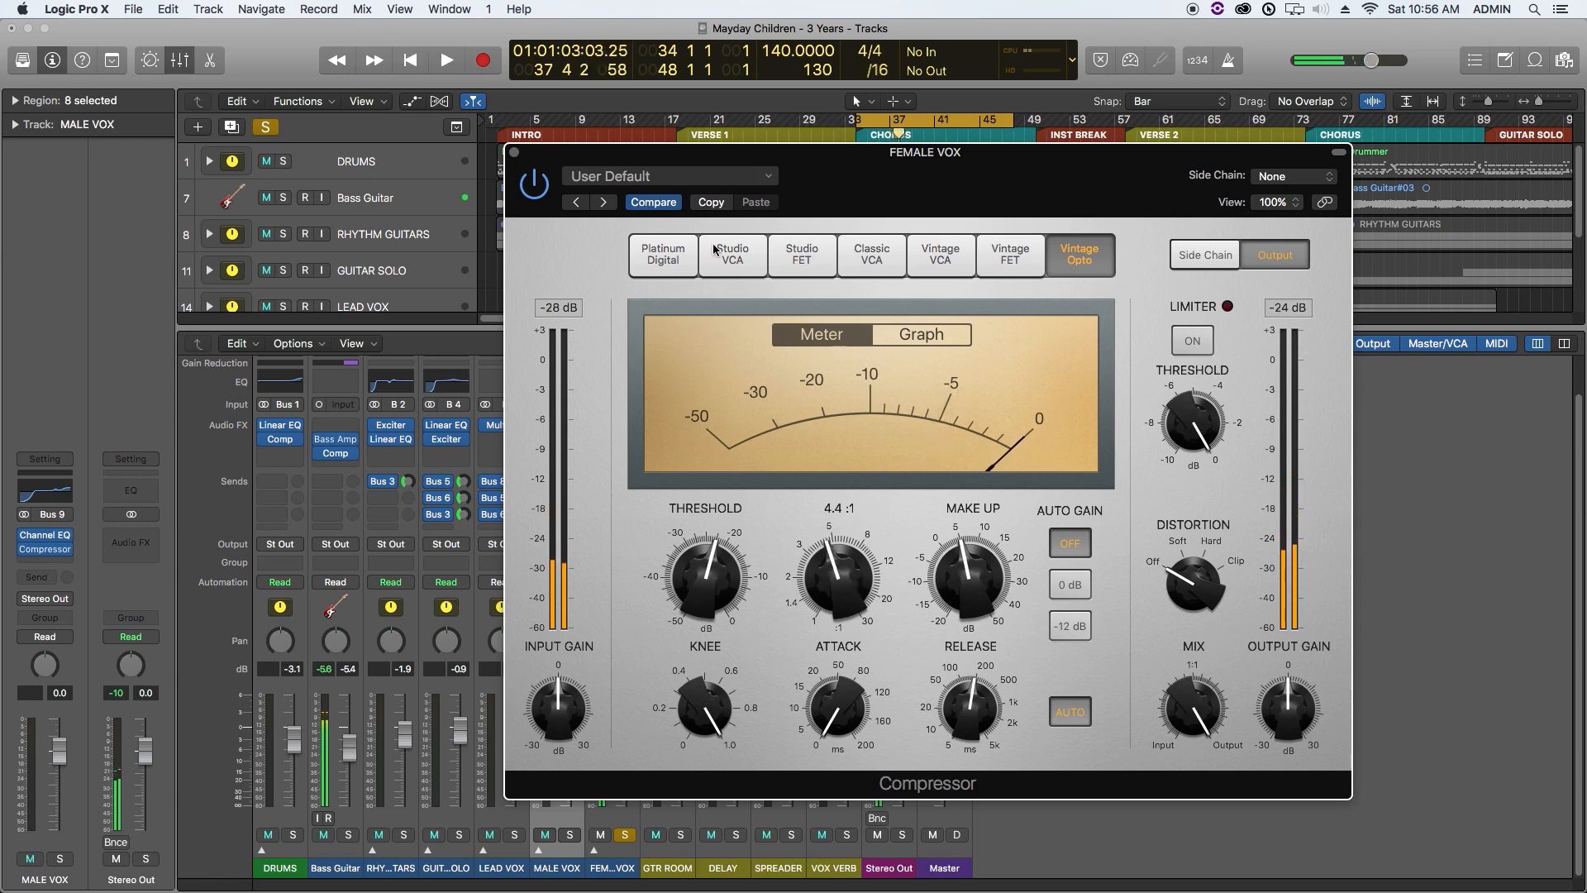
{"action": "left_click", "coordinate": [514, 152]}
Step: Solo MALE VOX and LEAD VOX alongside FEMALE VOX, select all three channel strips, and play the chorus
{"action": "left_click", "coordinate": [570, 836]}
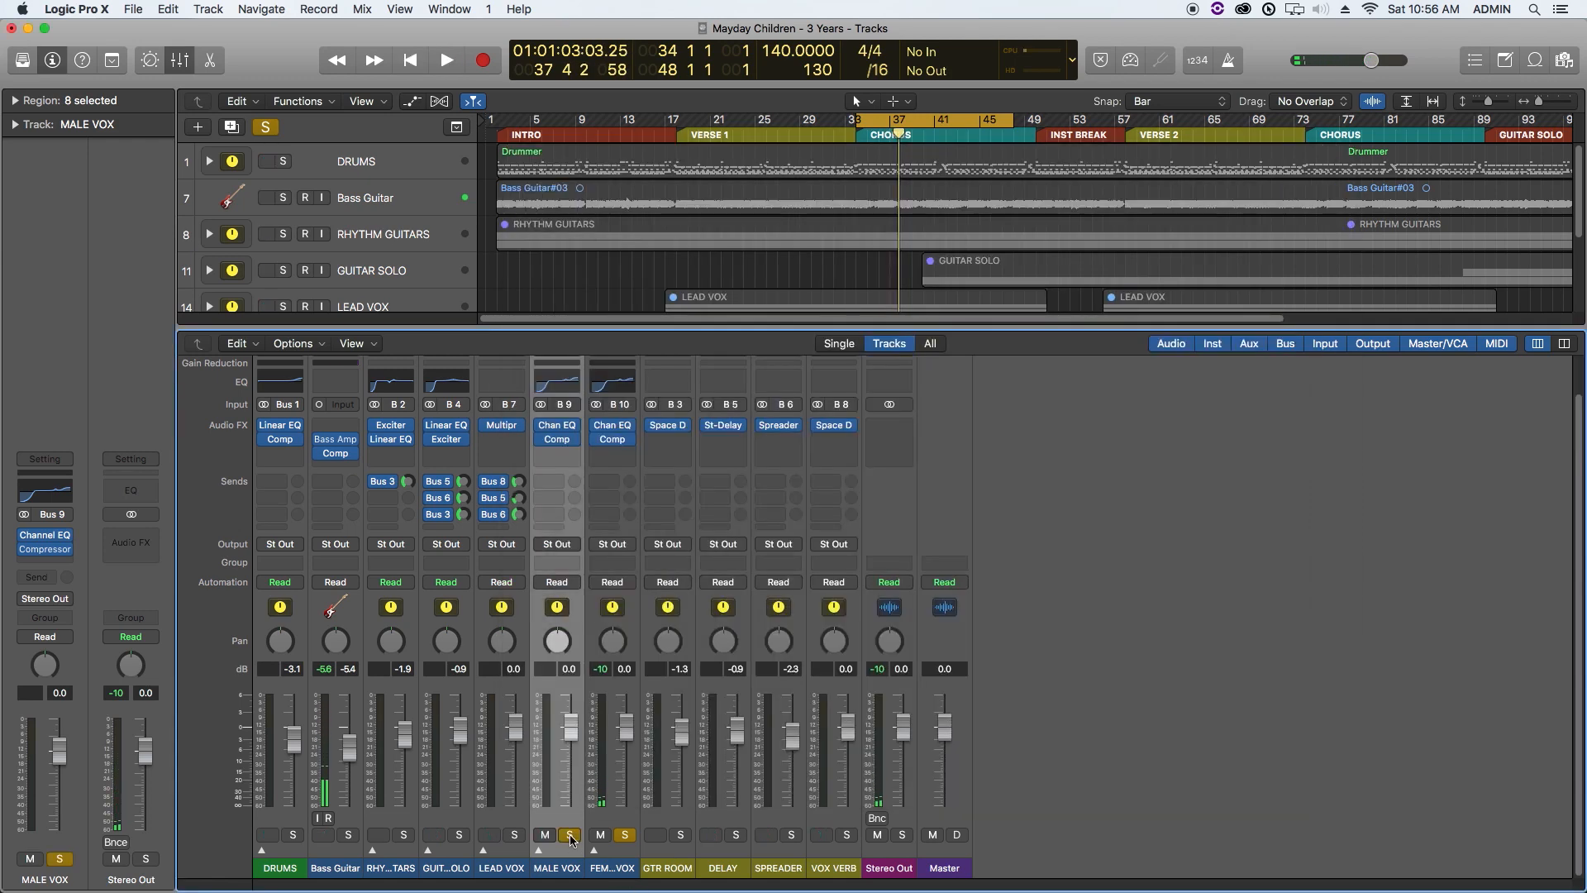
{"action": "left_click", "coordinate": [515, 836]}
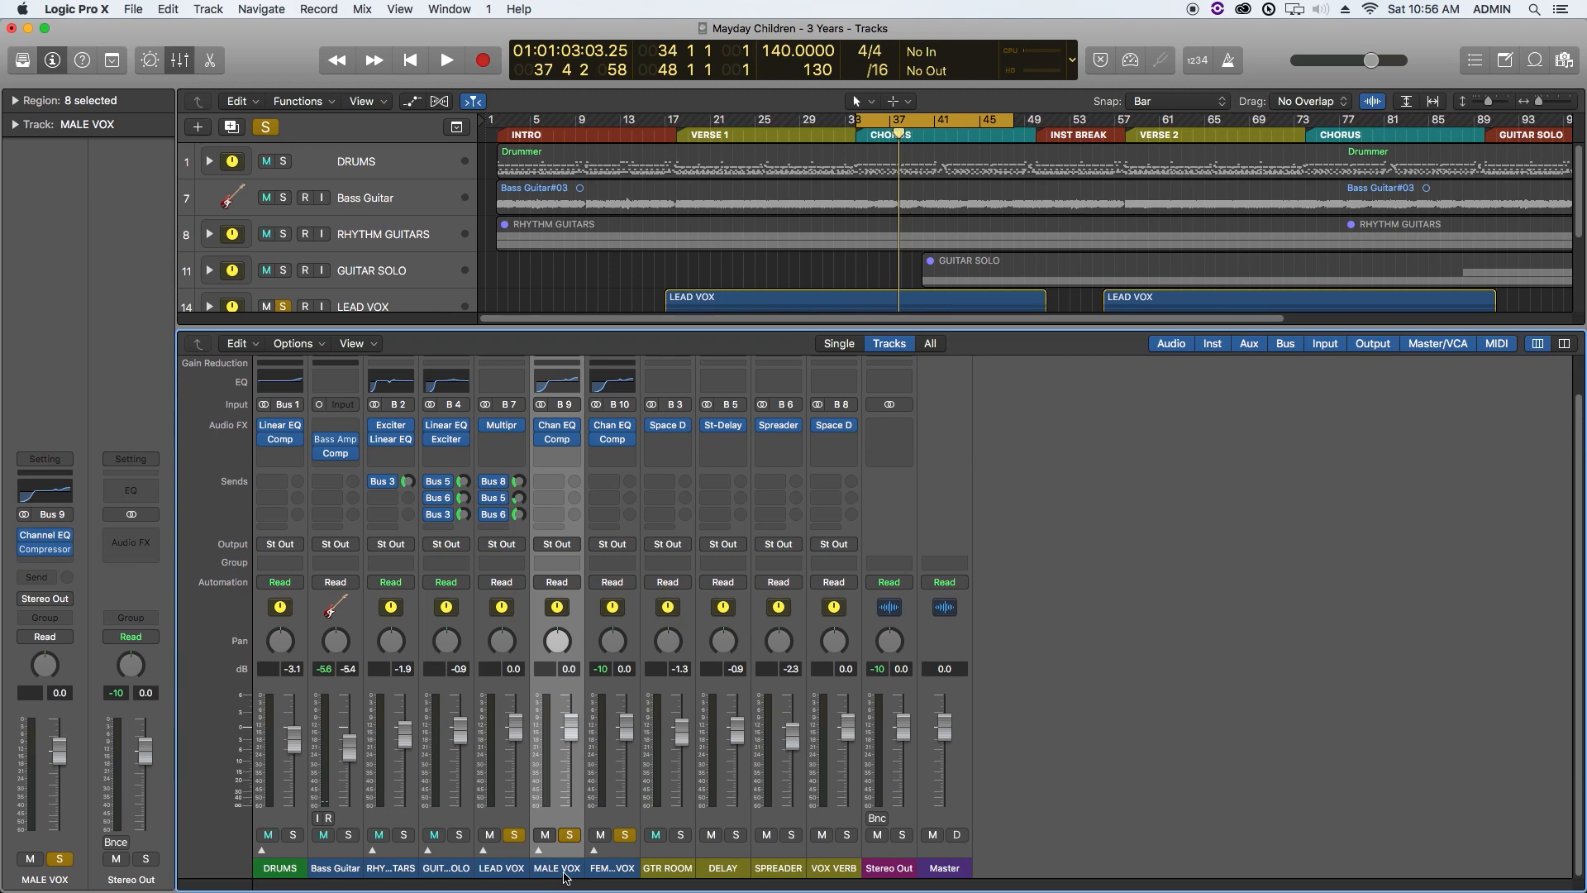
{"action": "left_click_drag", "start_coordinate": [614, 865], "coordinate": [520, 870]}
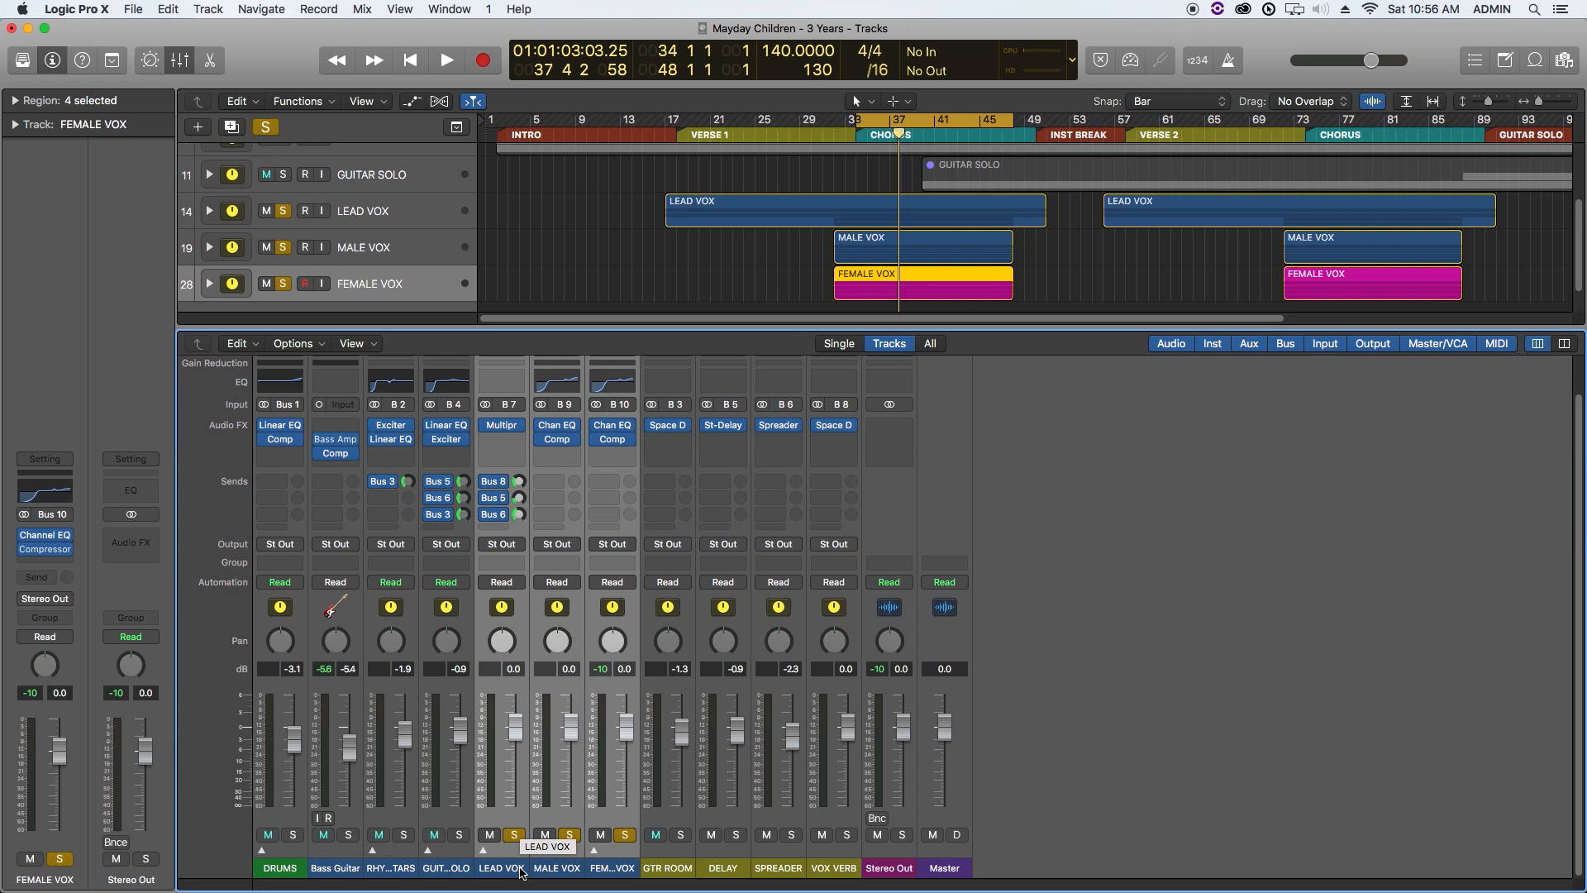
{"action": "key", "text": "space"}
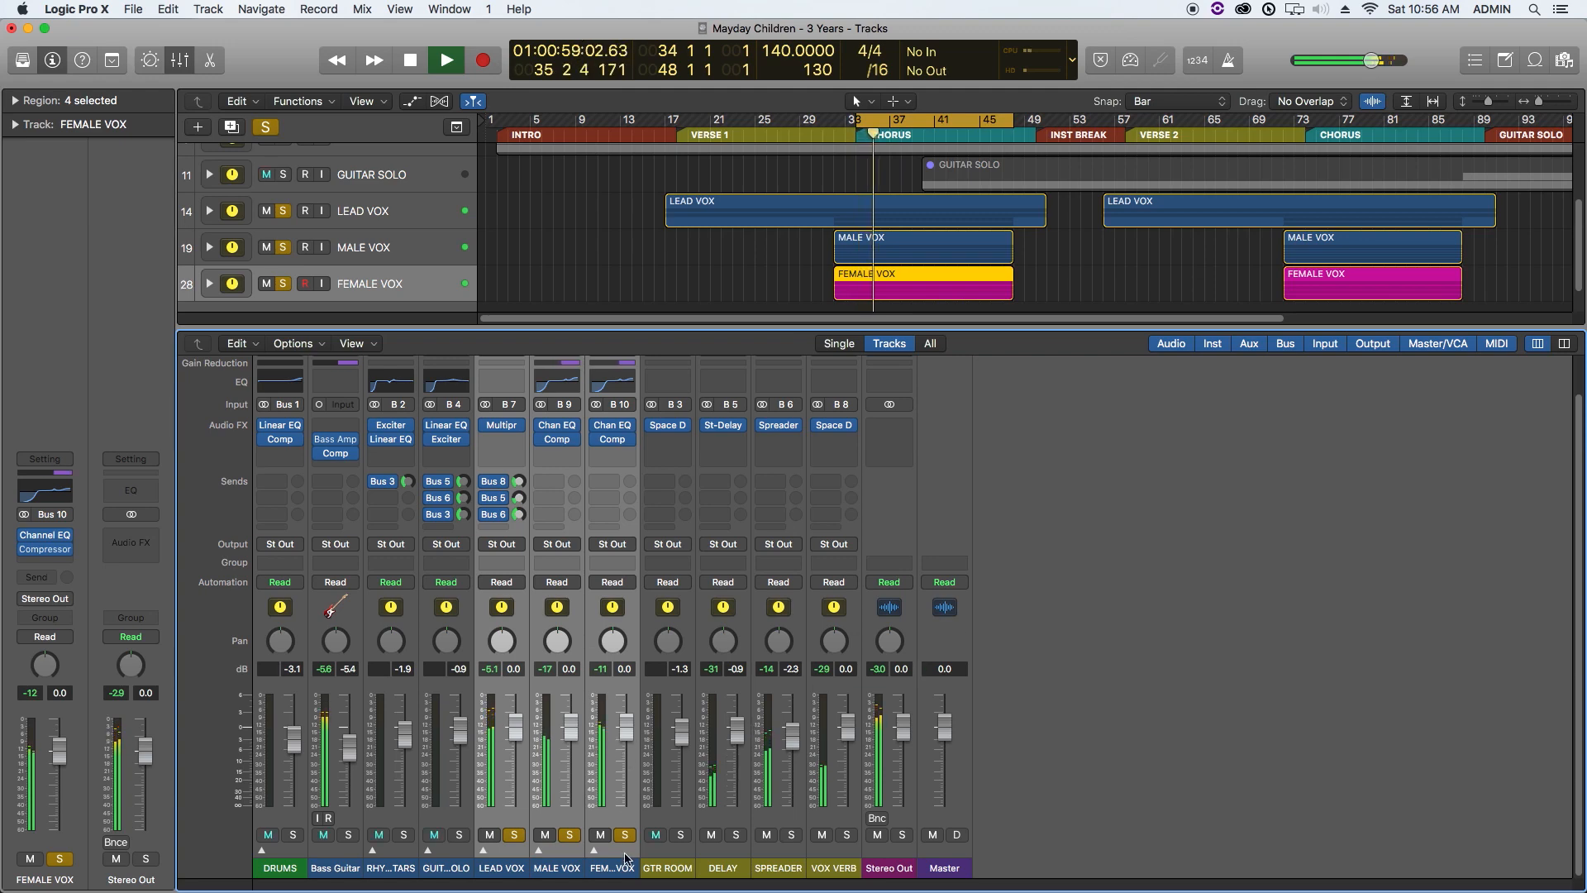
Step: Raise the FEMALE VOX compressor's make-up gain slightly against the other vocals, close the compressor and stop playback
{"action": "left_click", "coordinate": [613, 439]}
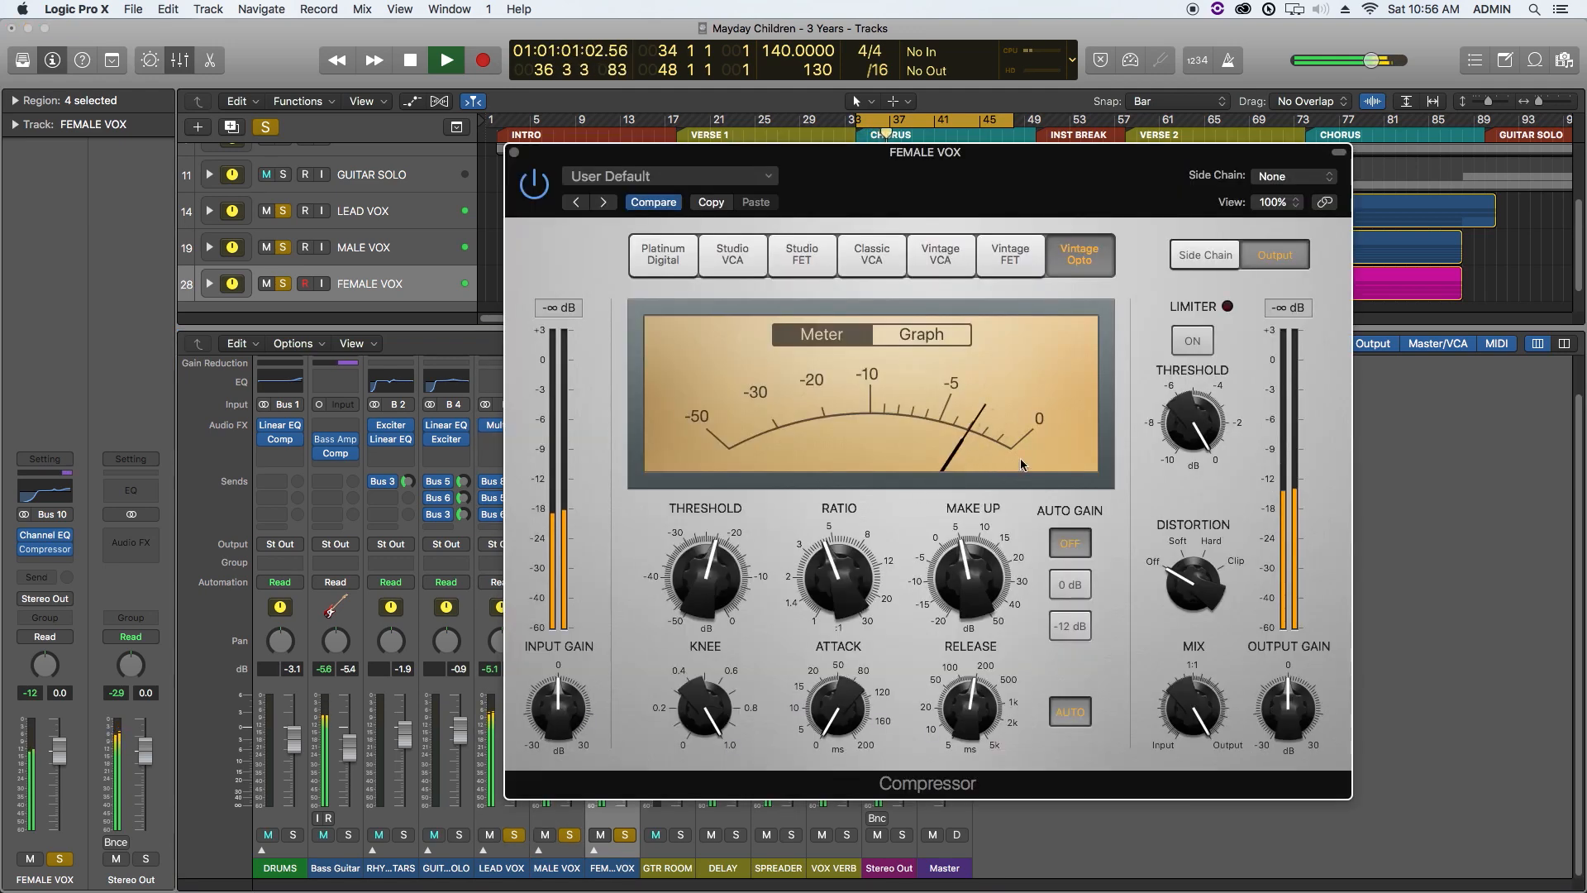
{"action": "left_click_drag", "start_coordinate": [971, 559], "coordinate": [973, 564]}
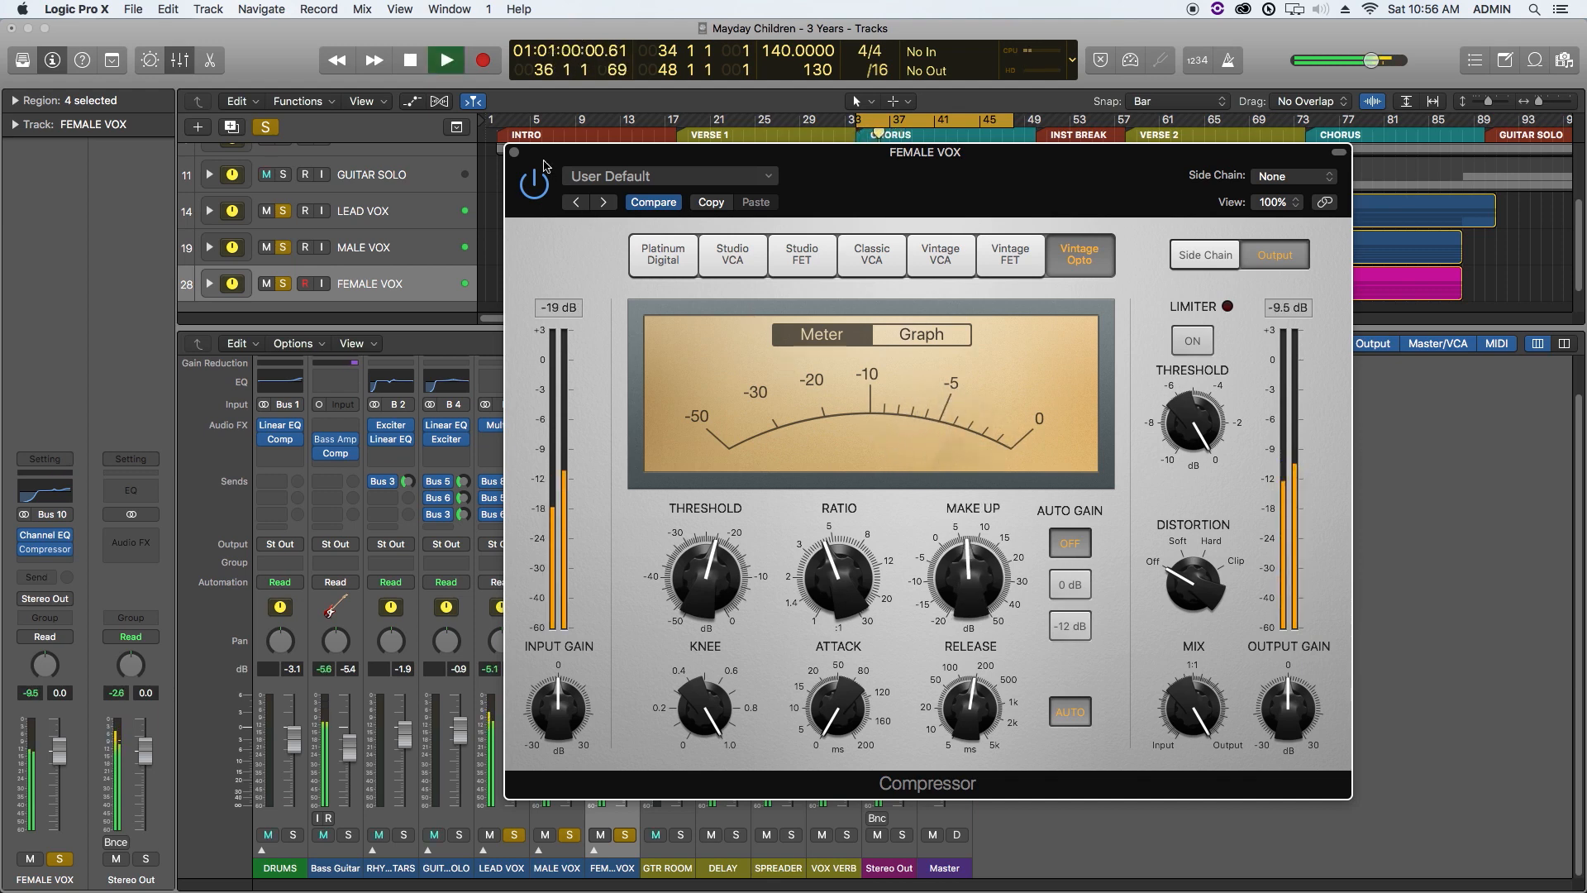
{"action": "left_click", "coordinate": [515, 155]}
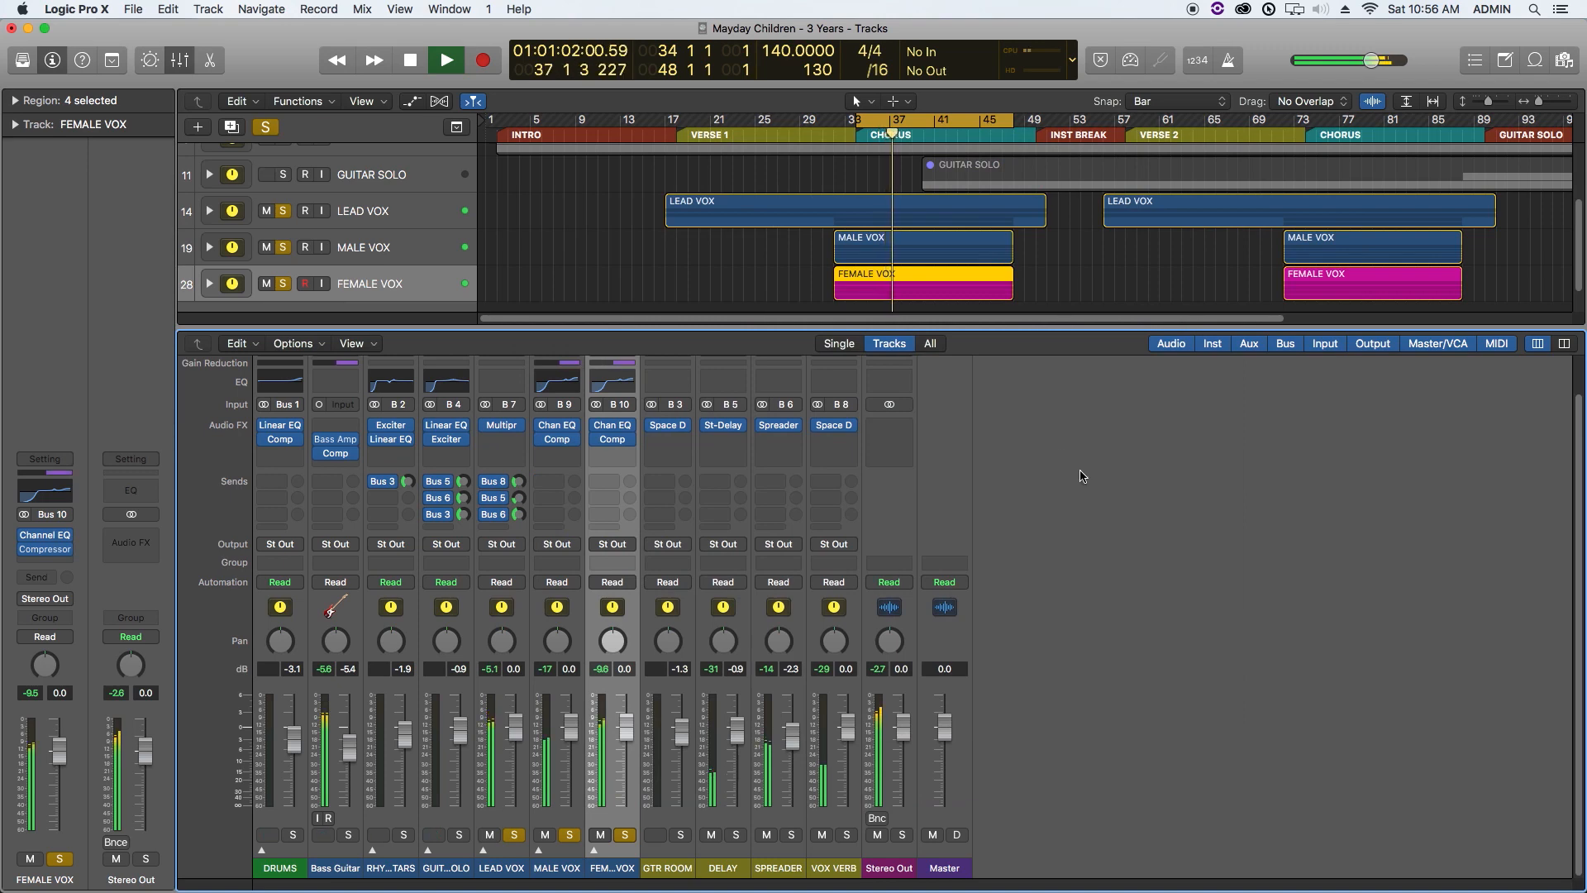
{"action": "key", "text": "space"}
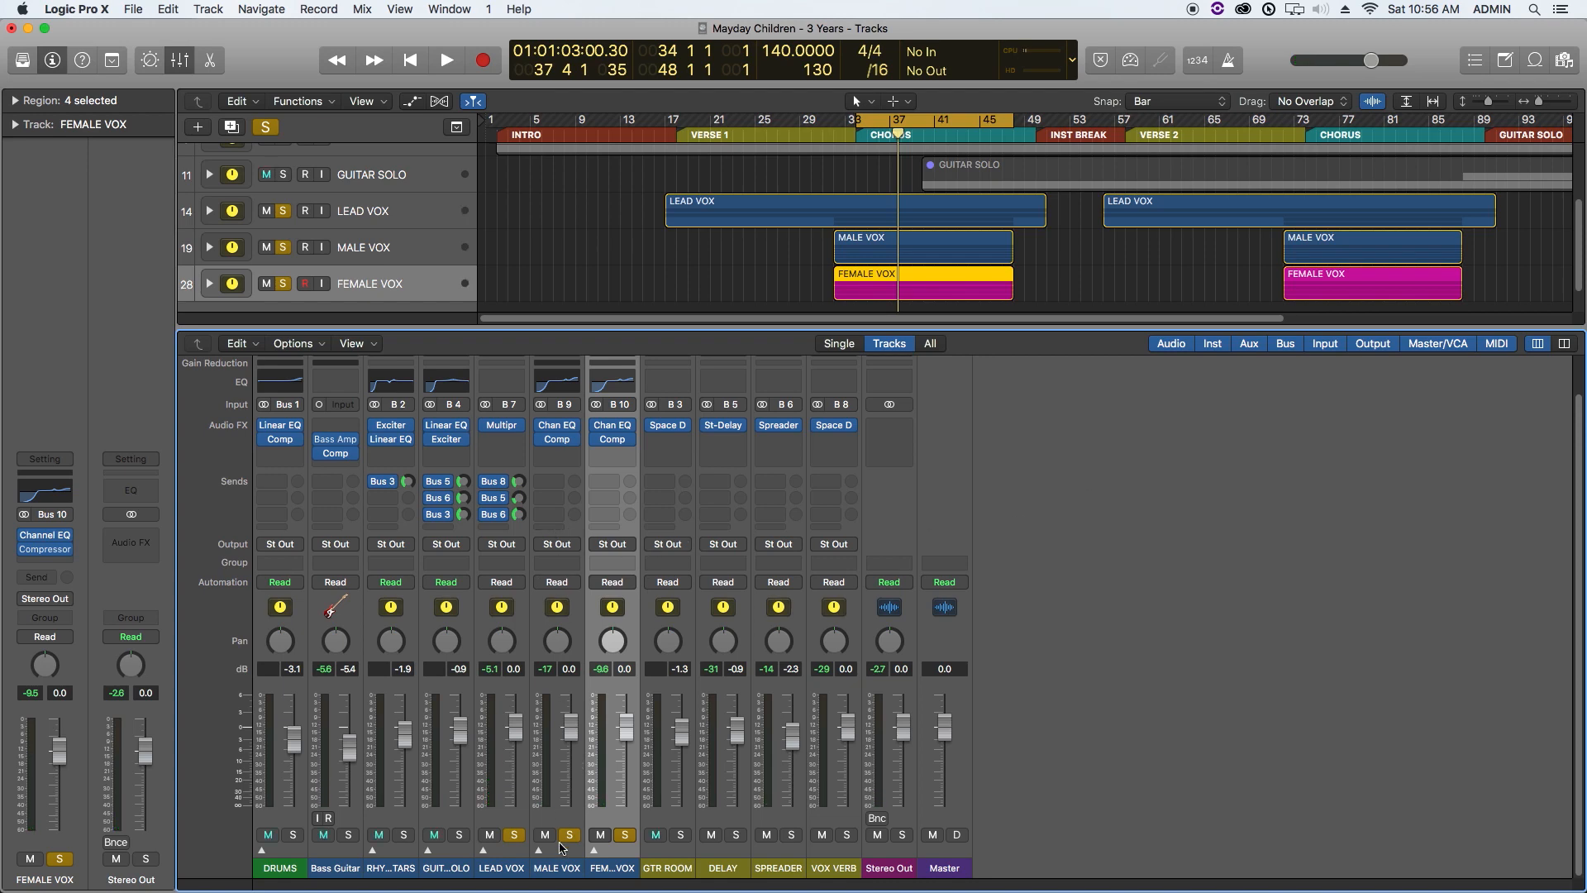
Step: Select MALE VOX together with FEMALE VOX, add a send to Bus 8 (VOX VERB) on both, and raise its level
{"action": "left_click", "coordinate": [567, 869]}
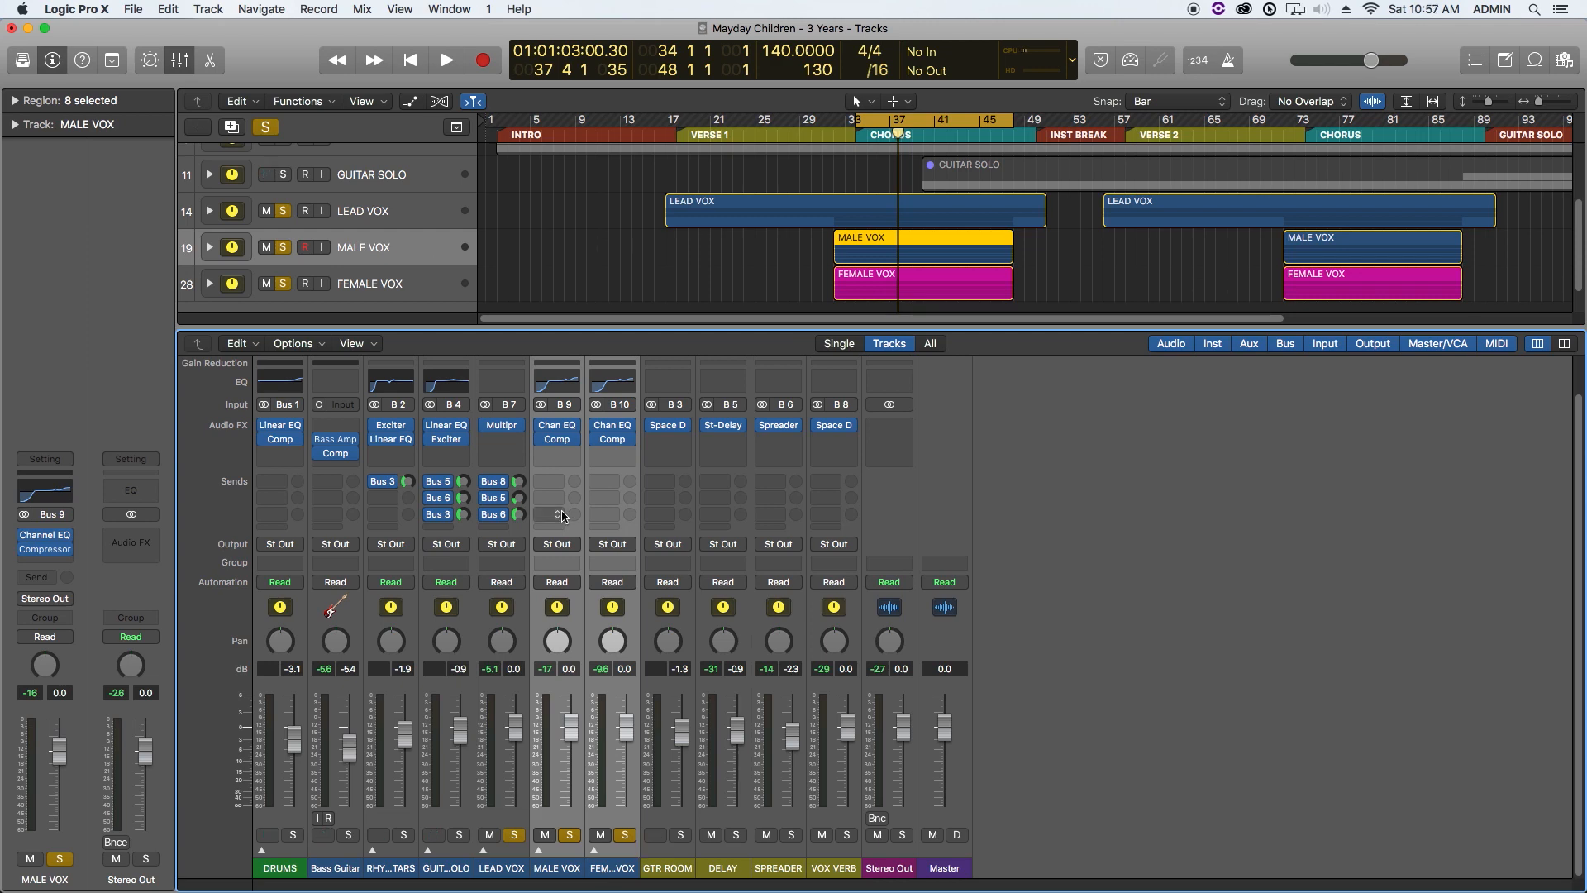
{"action": "left_click", "coordinate": [561, 484]}
{"action": "mouse_move", "coordinate": [580, 553]}
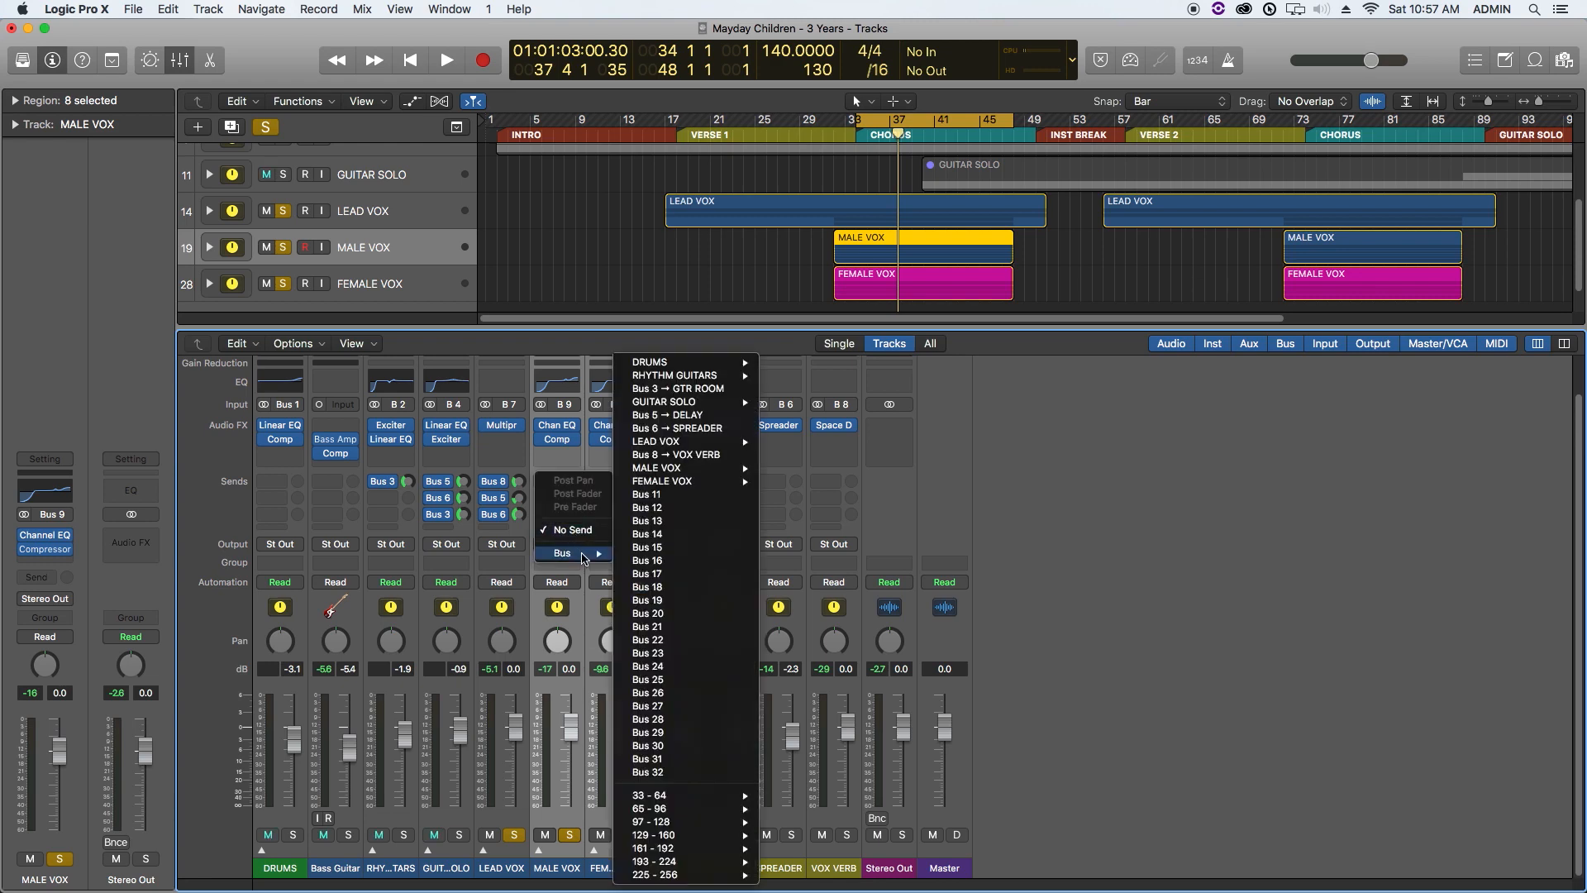
{"action": "left_click", "coordinate": [671, 455]}
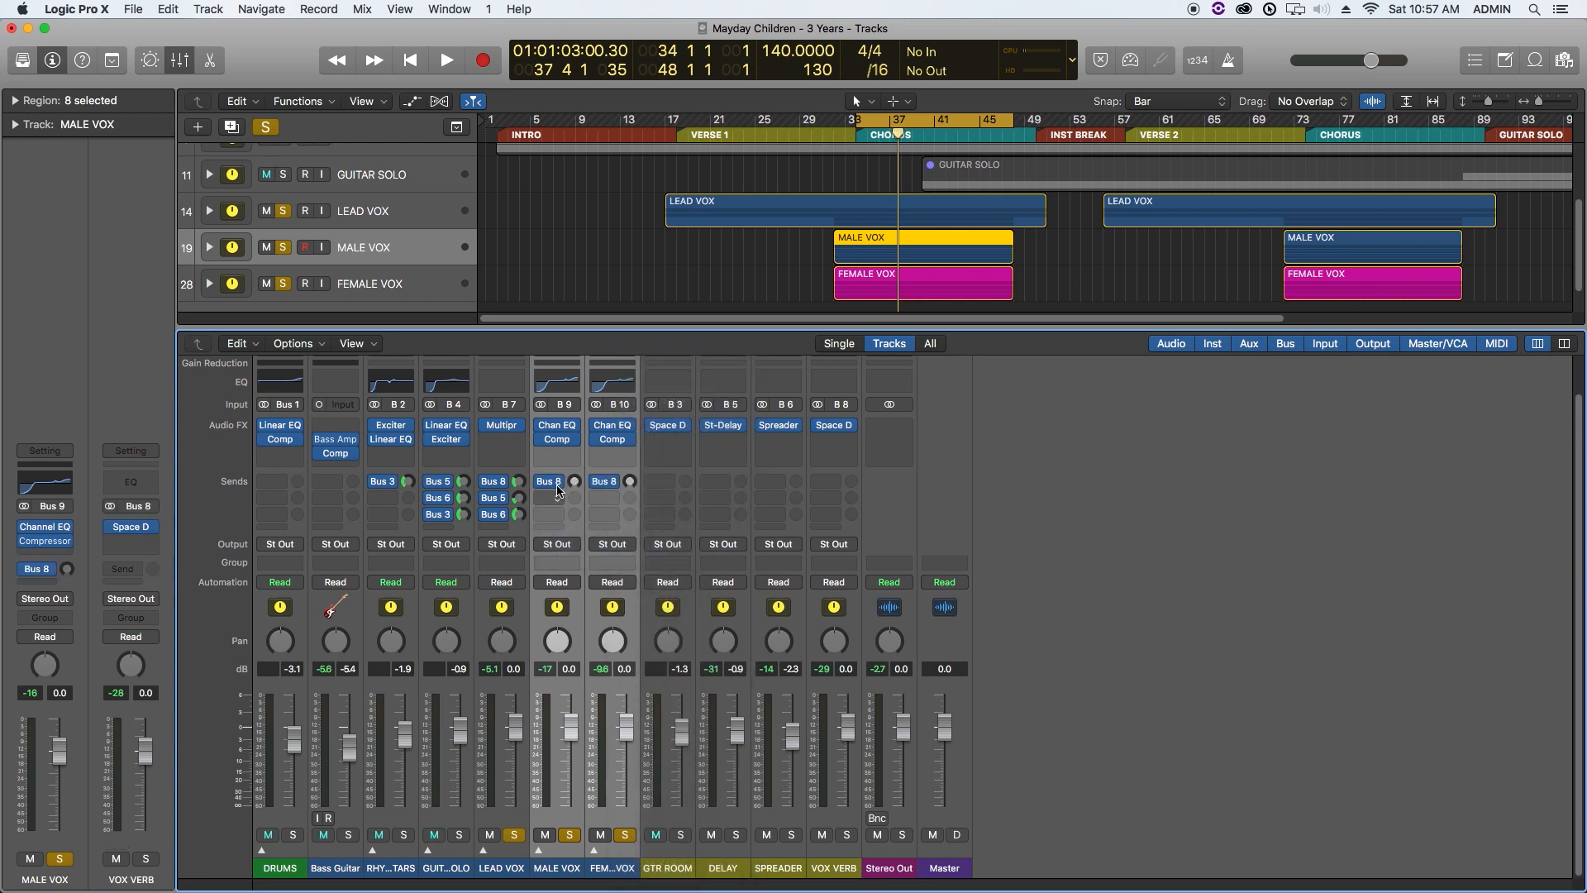
{"action": "left_click_drag", "start_coordinate": [575, 484], "coordinate": [576, 455]}
Step: Add a second send to Bus 6 (SPREADER) on MALE VOX and FEMALE VOX, with its level at -12.2 dB
{"action": "left_click", "coordinate": [555, 498]}
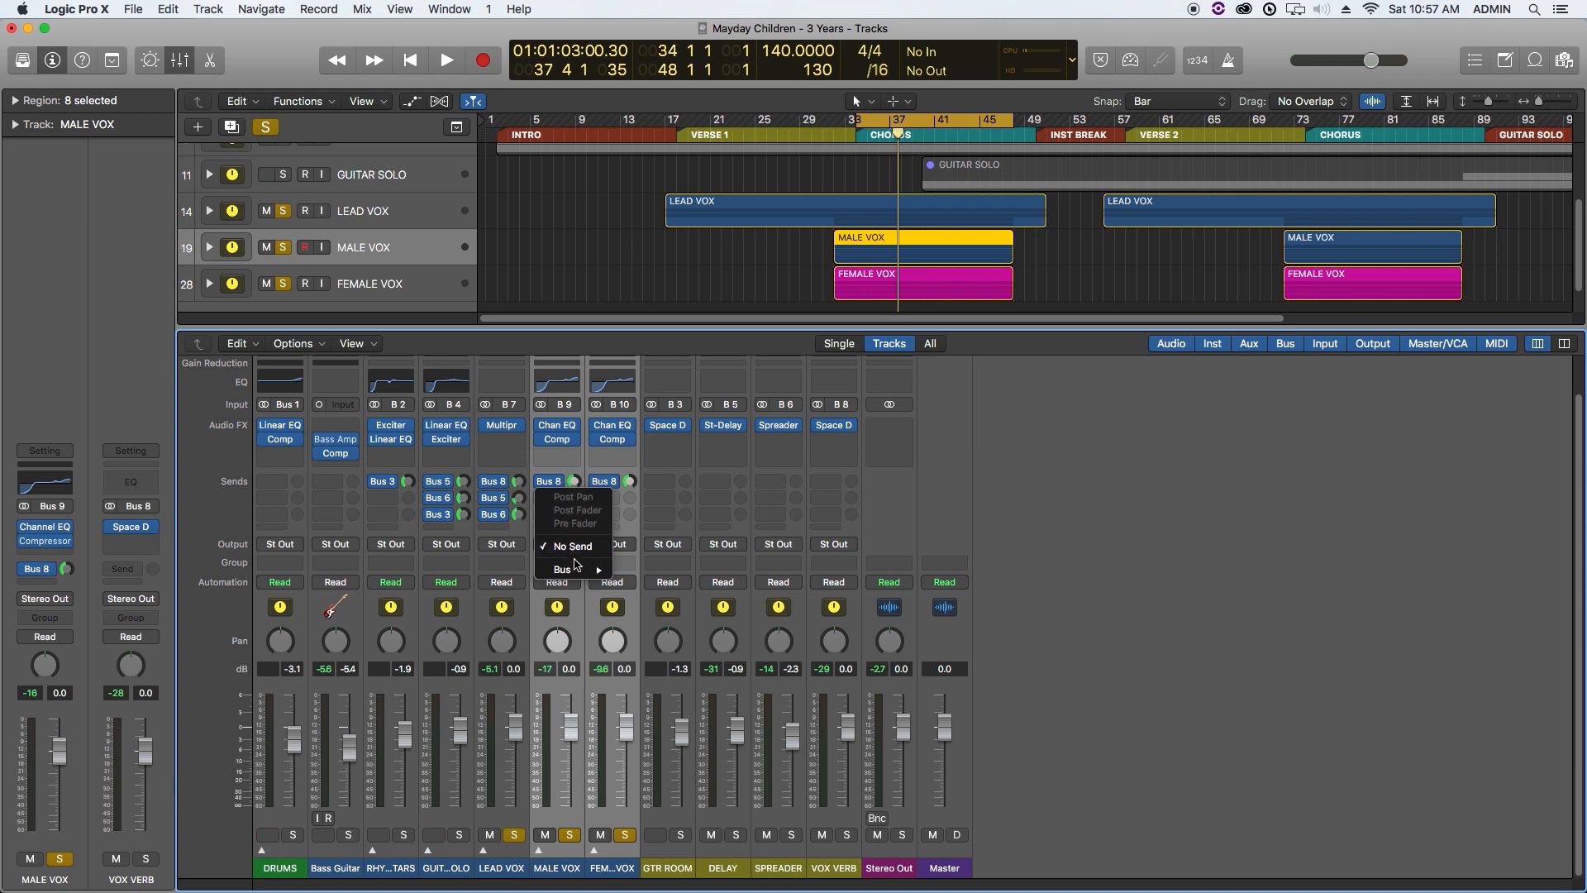
{"action": "mouse_move", "coordinate": [577, 567]}
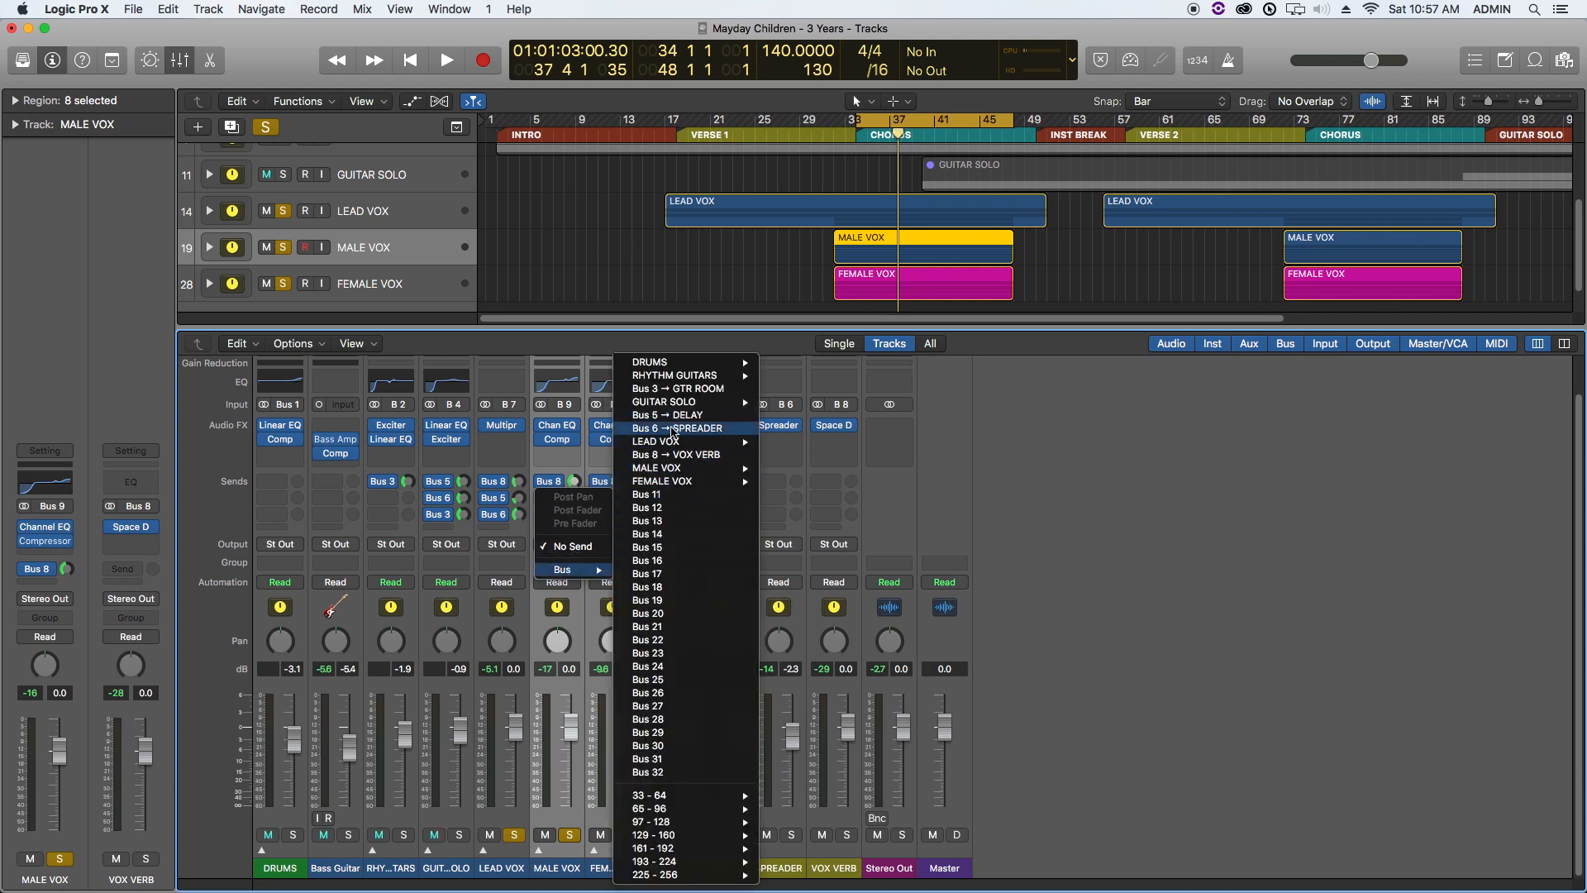
{"action": "left_click", "coordinate": [688, 429]}
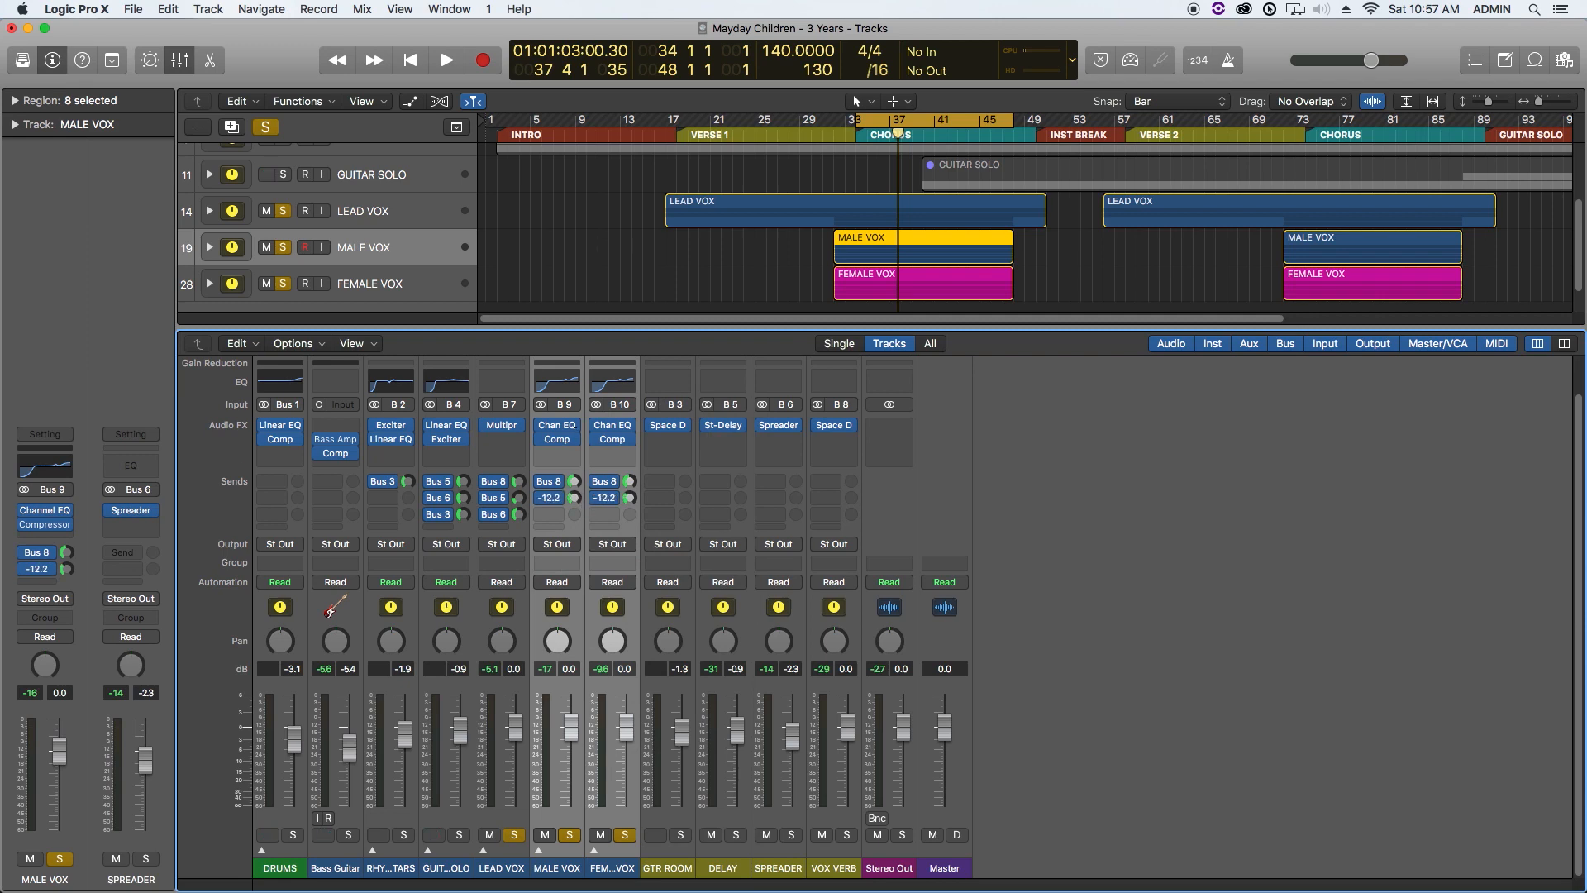
{"action": "left_click_drag", "start_coordinate": [576, 425], "coordinate": [575, 432]}
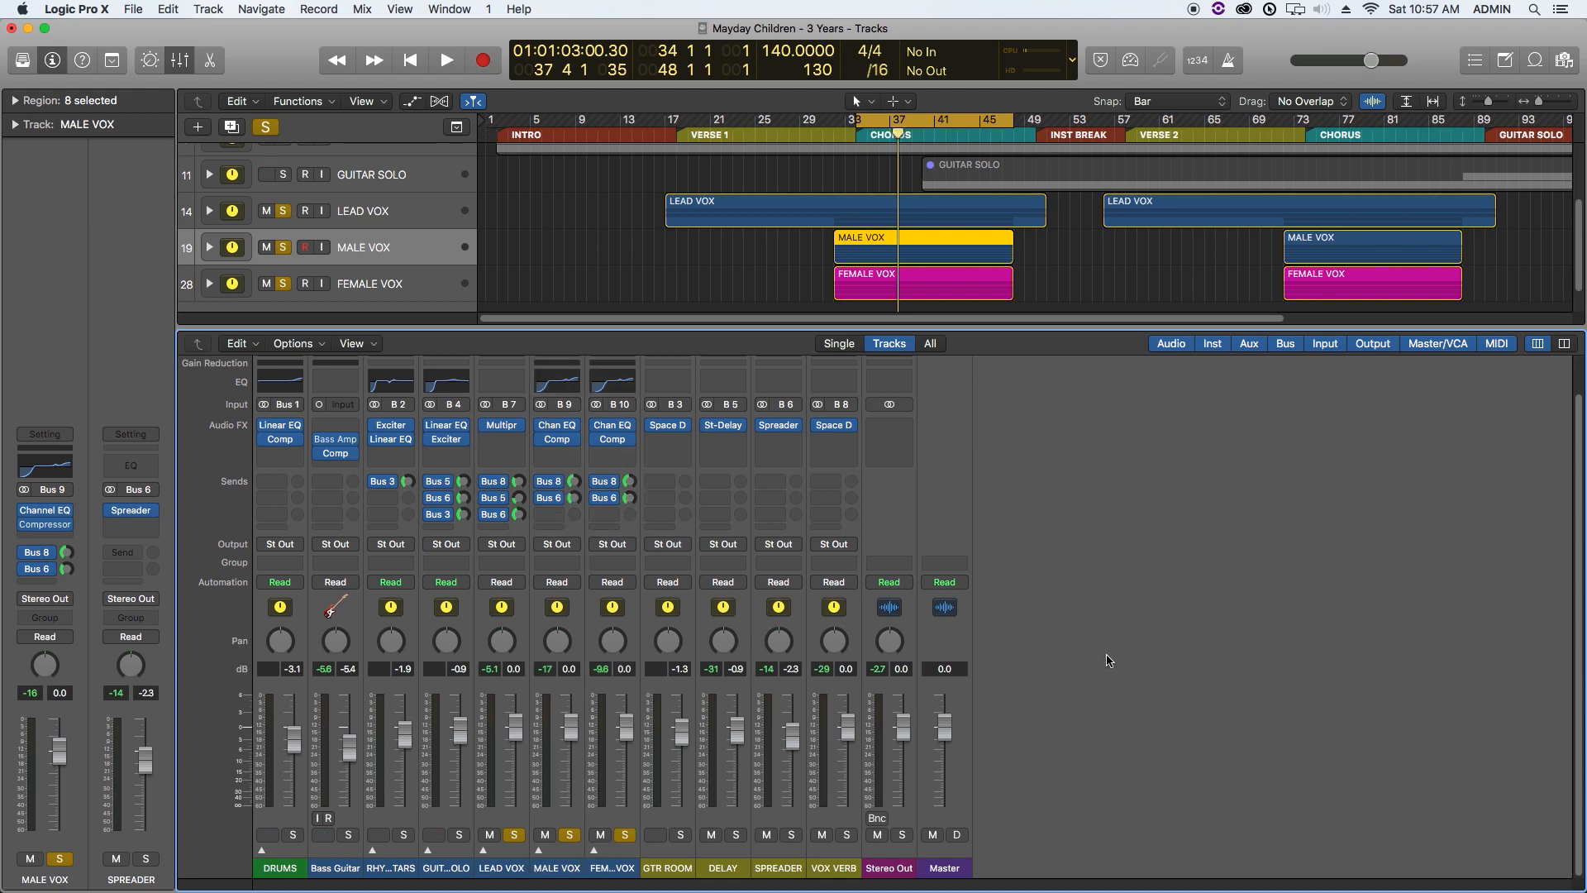
Step: Play the soloed vocals briefly, stop, and take LEAD VOX, MALE VOX and FEMALE VOX out of solo together
{"action": "key", "text": "space"}
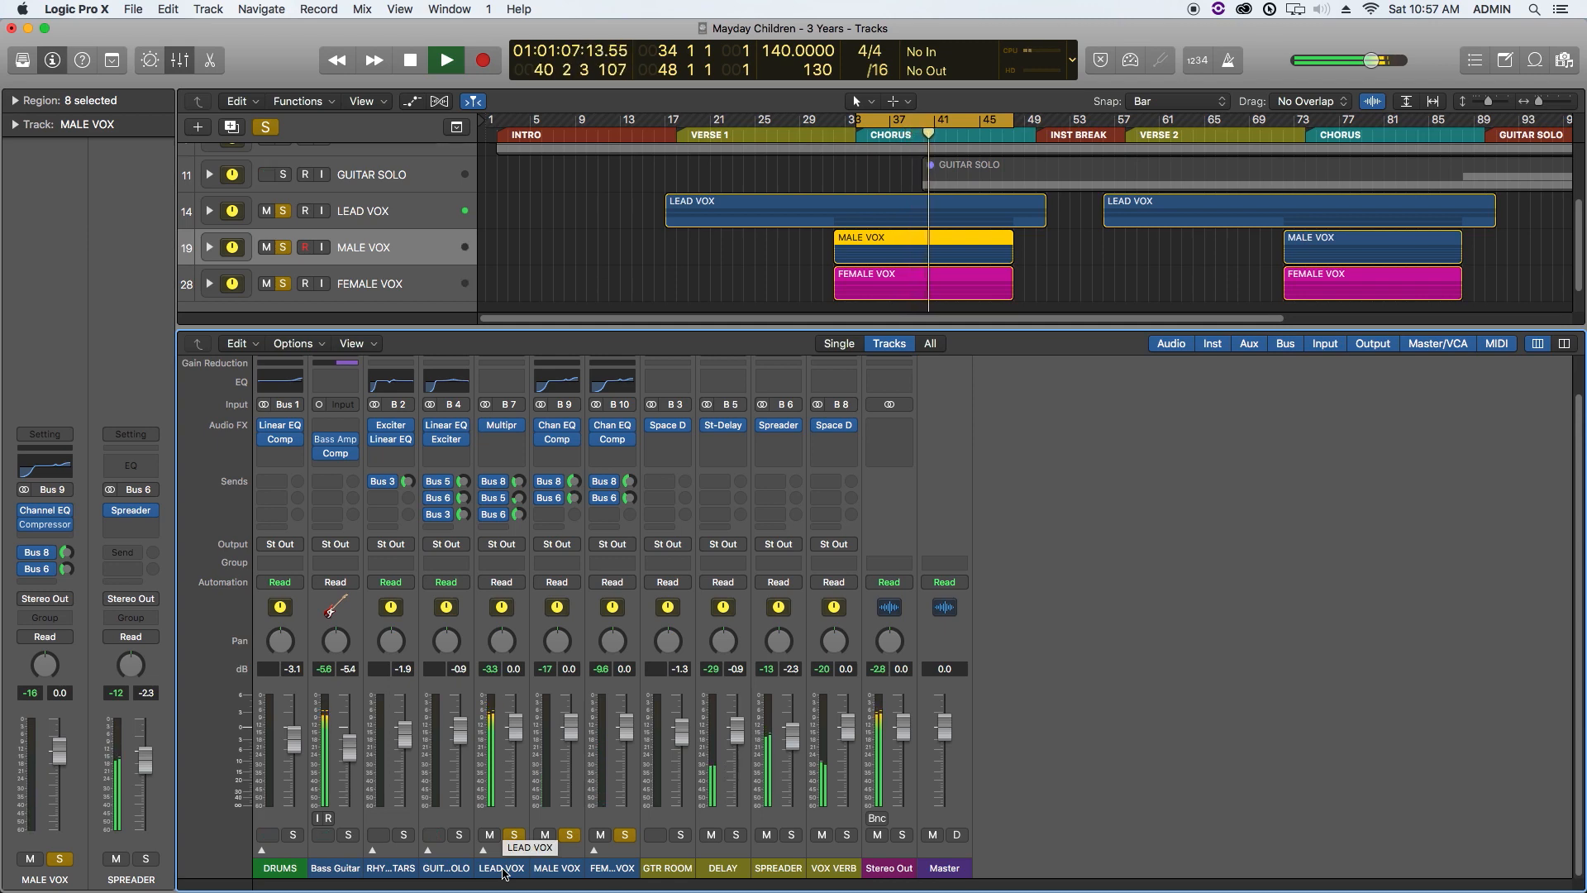
{"action": "key", "text": "space"}
{"action": "left_click_drag", "start_coordinate": [504, 868], "coordinate": [601, 860]}
{"action": "left_click", "coordinate": [626, 835]}
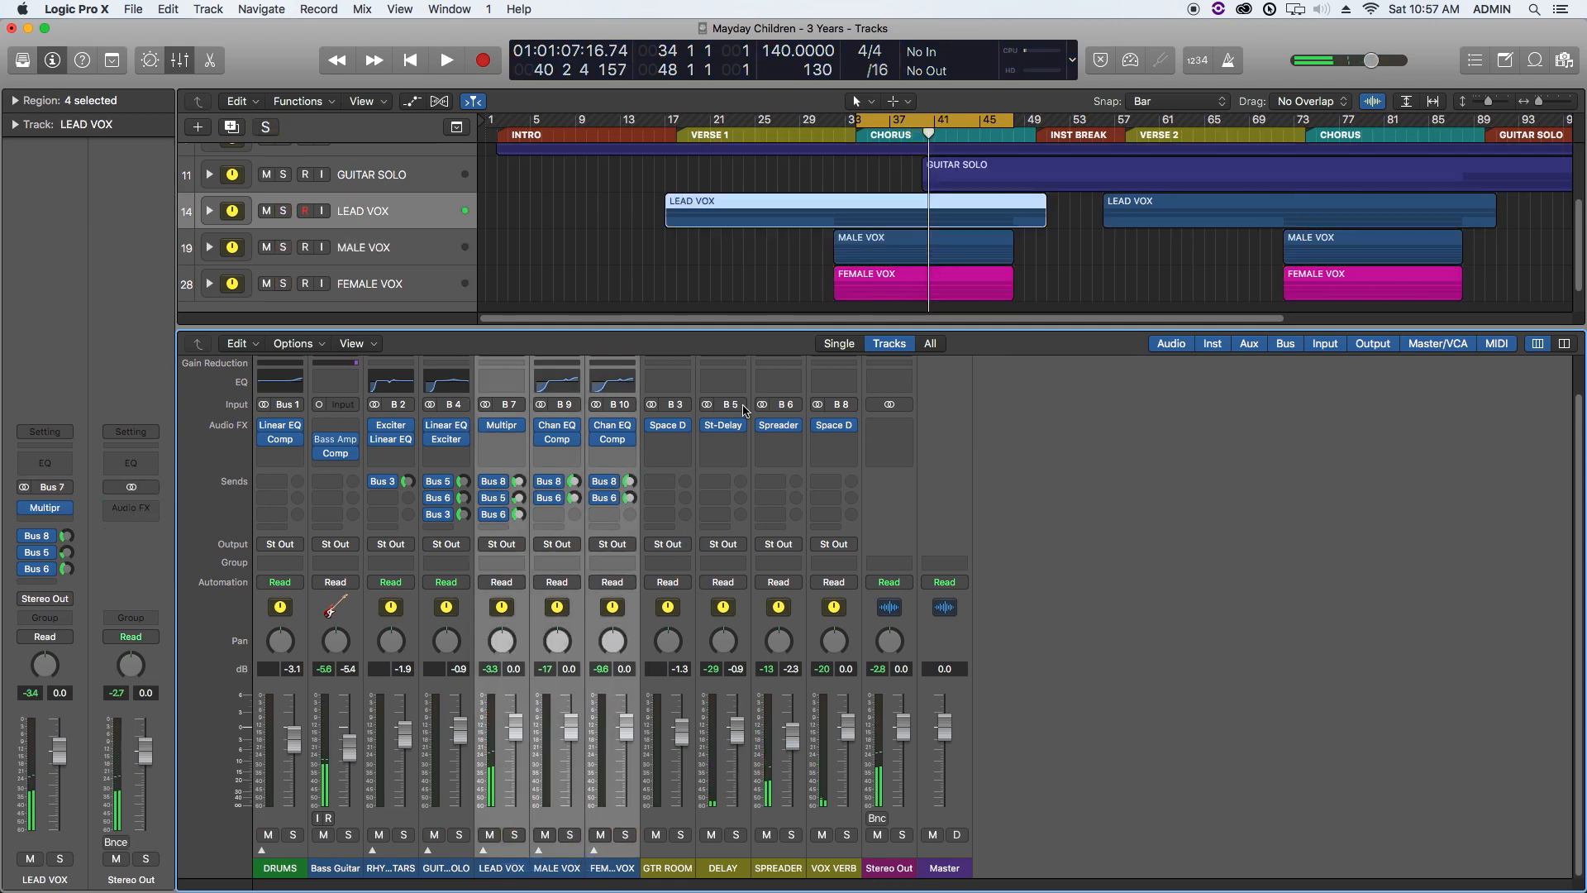
Step: Extend the cycle range to 17 bars from bar 33 and play the full mix, raising the LEAD VOX fader to 1.1 dB
{"action": "left_click_drag", "start_coordinate": [858, 116], "coordinate": [851, 117]}
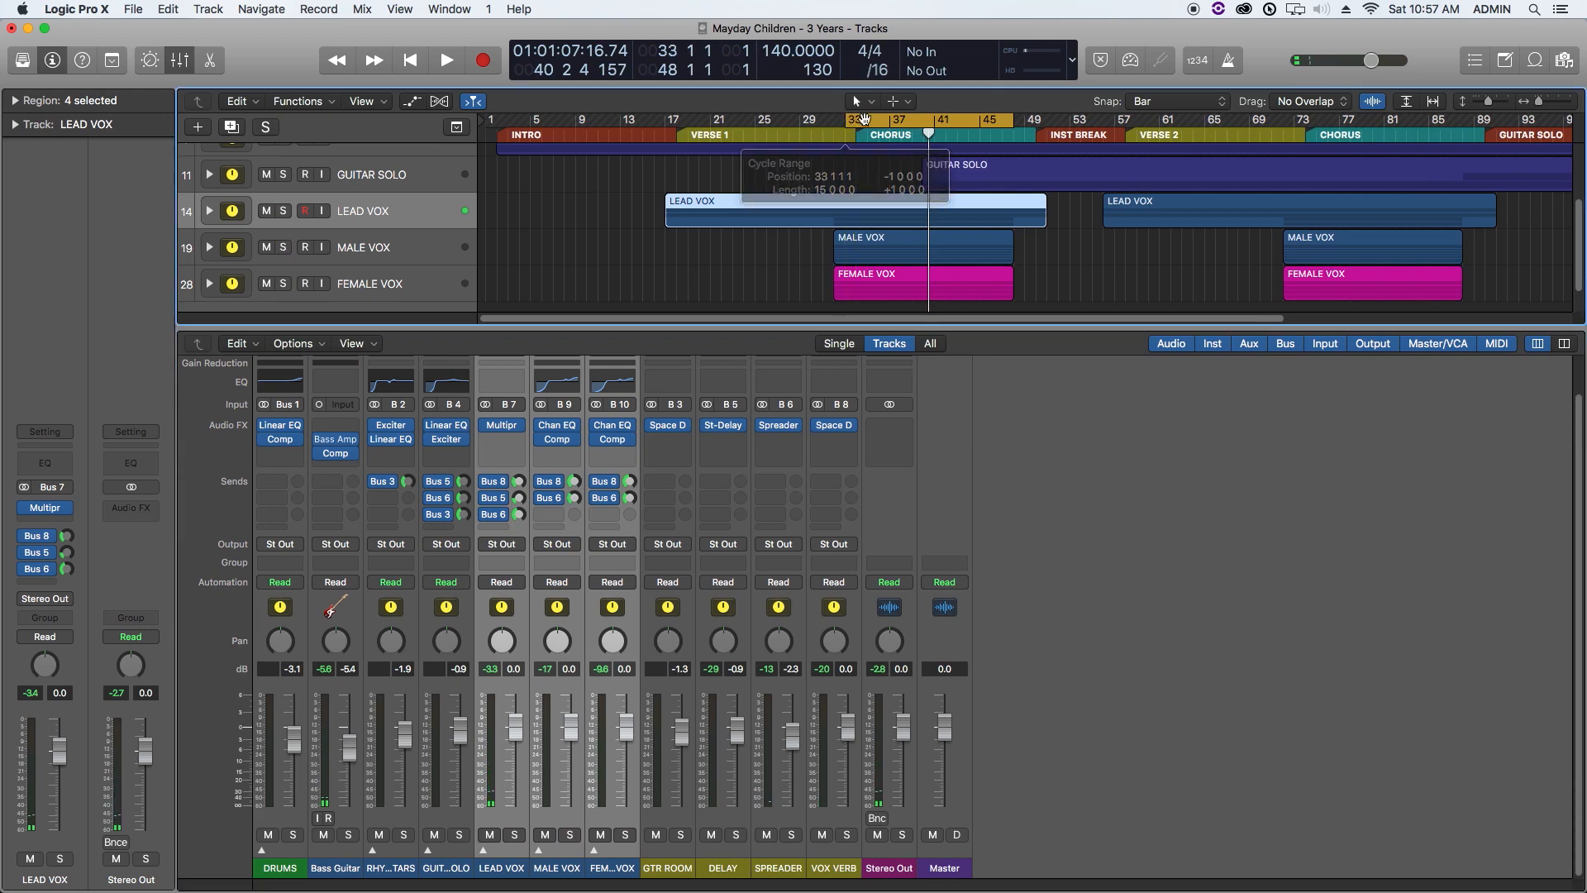
{"action": "left_click_drag", "start_coordinate": [1014, 117], "coordinate": [1030, 118]}
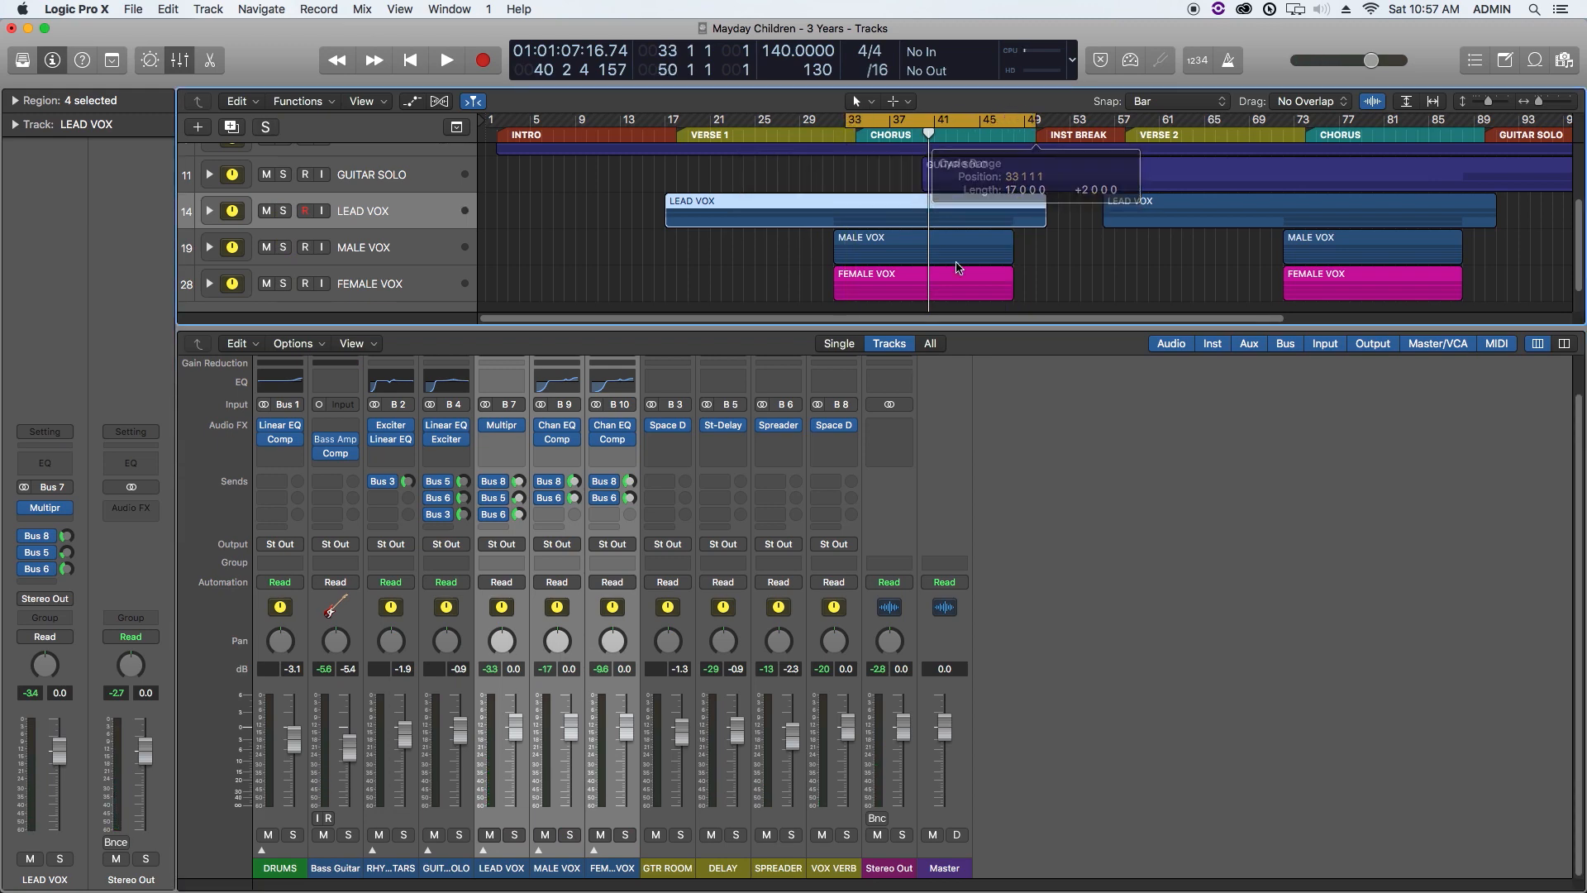
{"action": "left_click", "coordinate": [1105, 744]}
{"action": "key", "text": "space"}
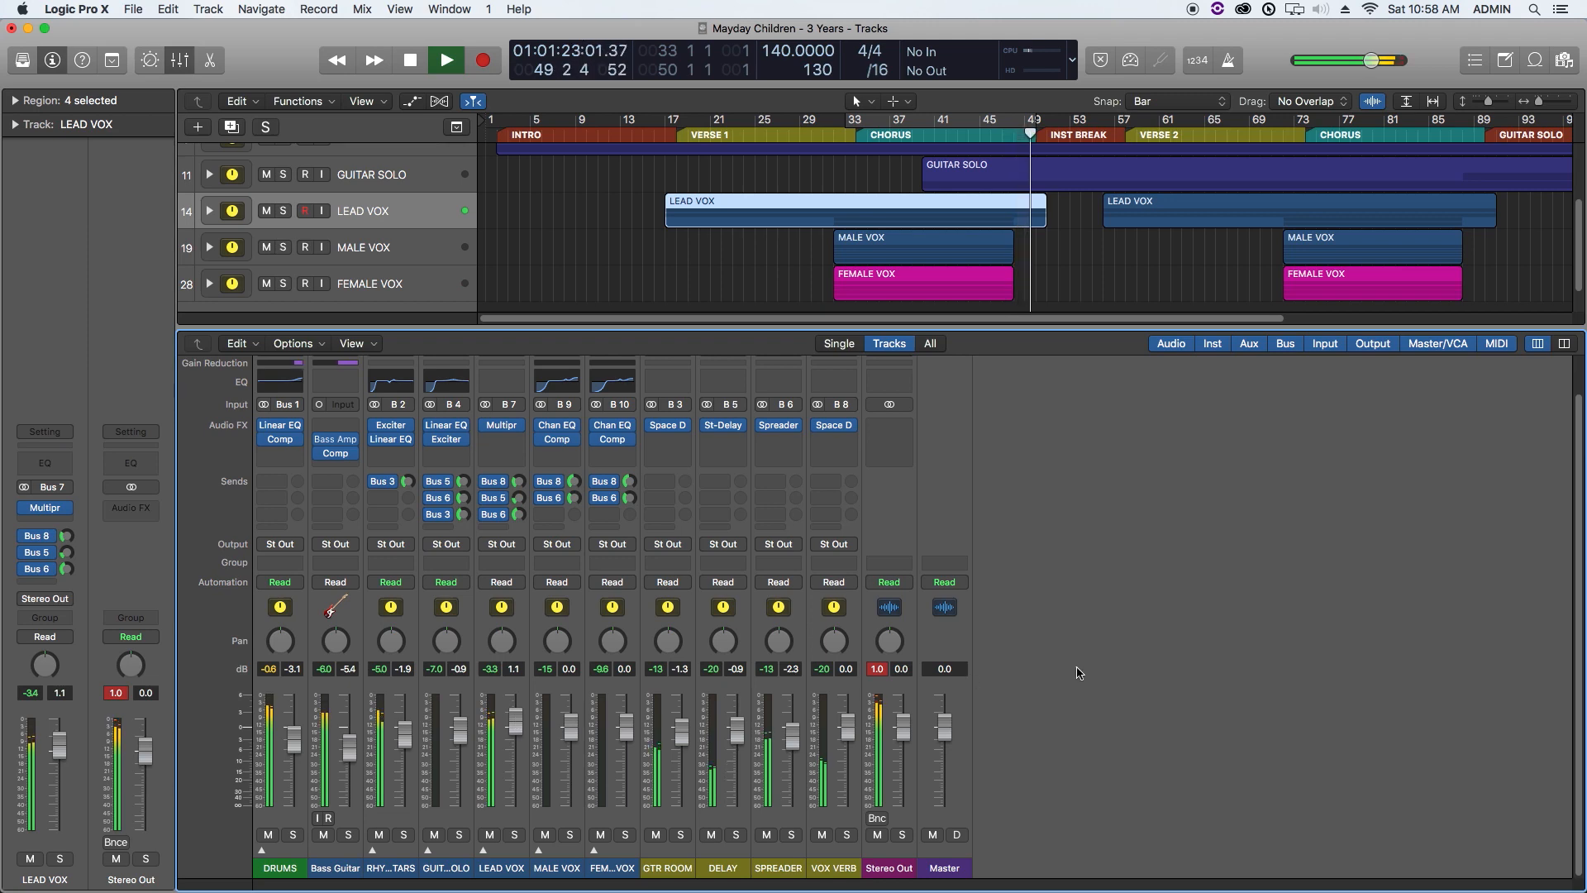
{"action": "key", "text": "space"}
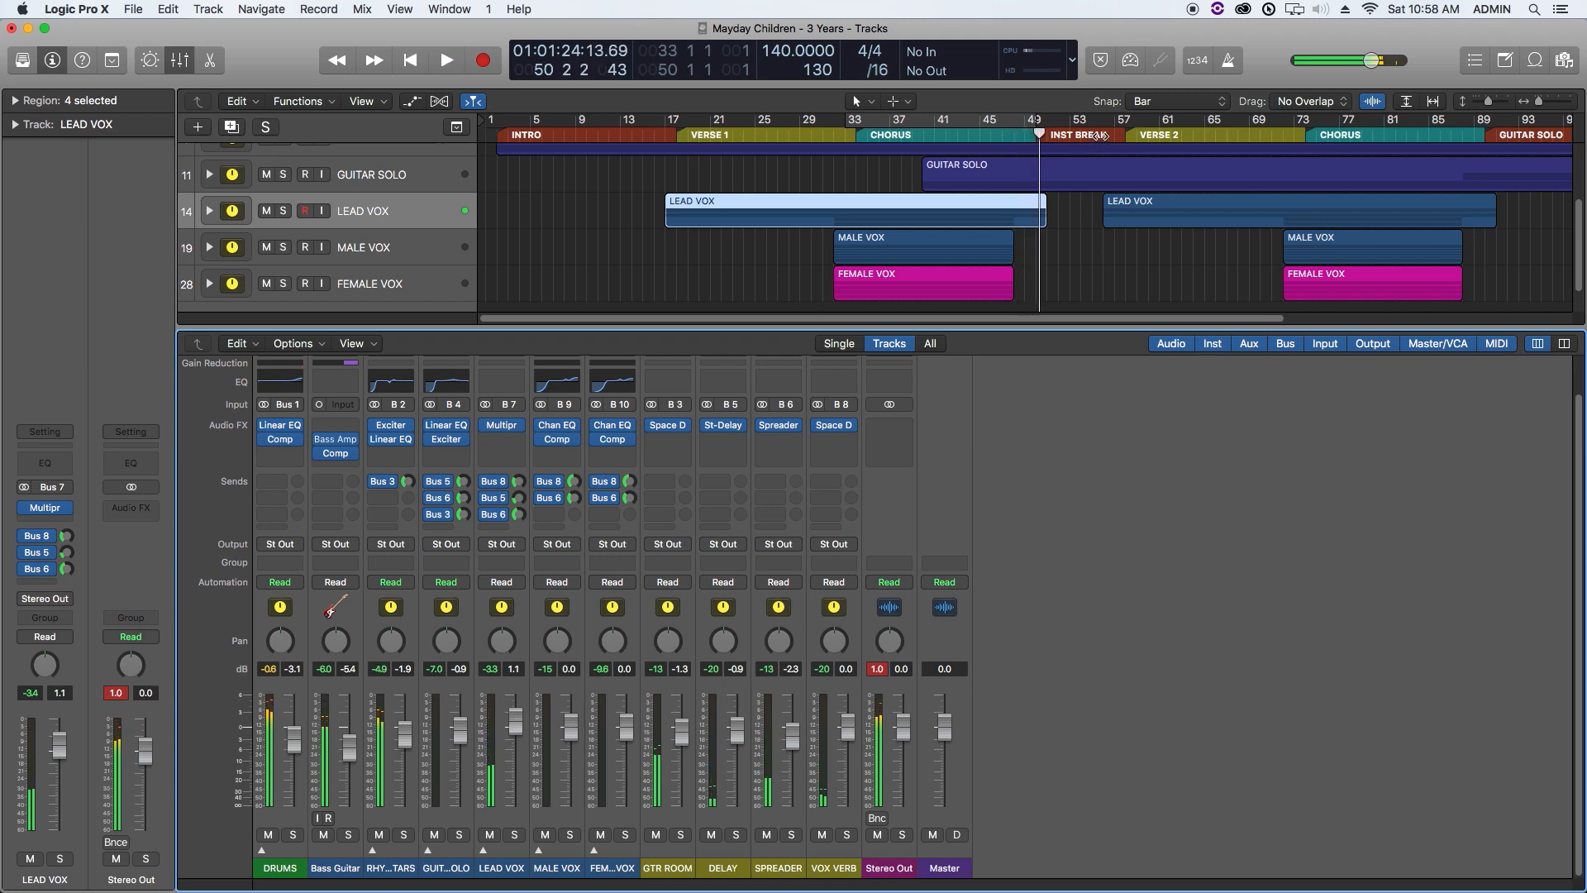
Step: Move the playhead to bar 57 and play the full mix from VERSE 2 into the second CHORUS
{"action": "left_click", "coordinate": [1101, 138]}
{"action": "left_click_drag", "start_coordinate": [1118, 138], "coordinate": [1119, 139]}
{"action": "left_click", "coordinate": [1155, 251]}
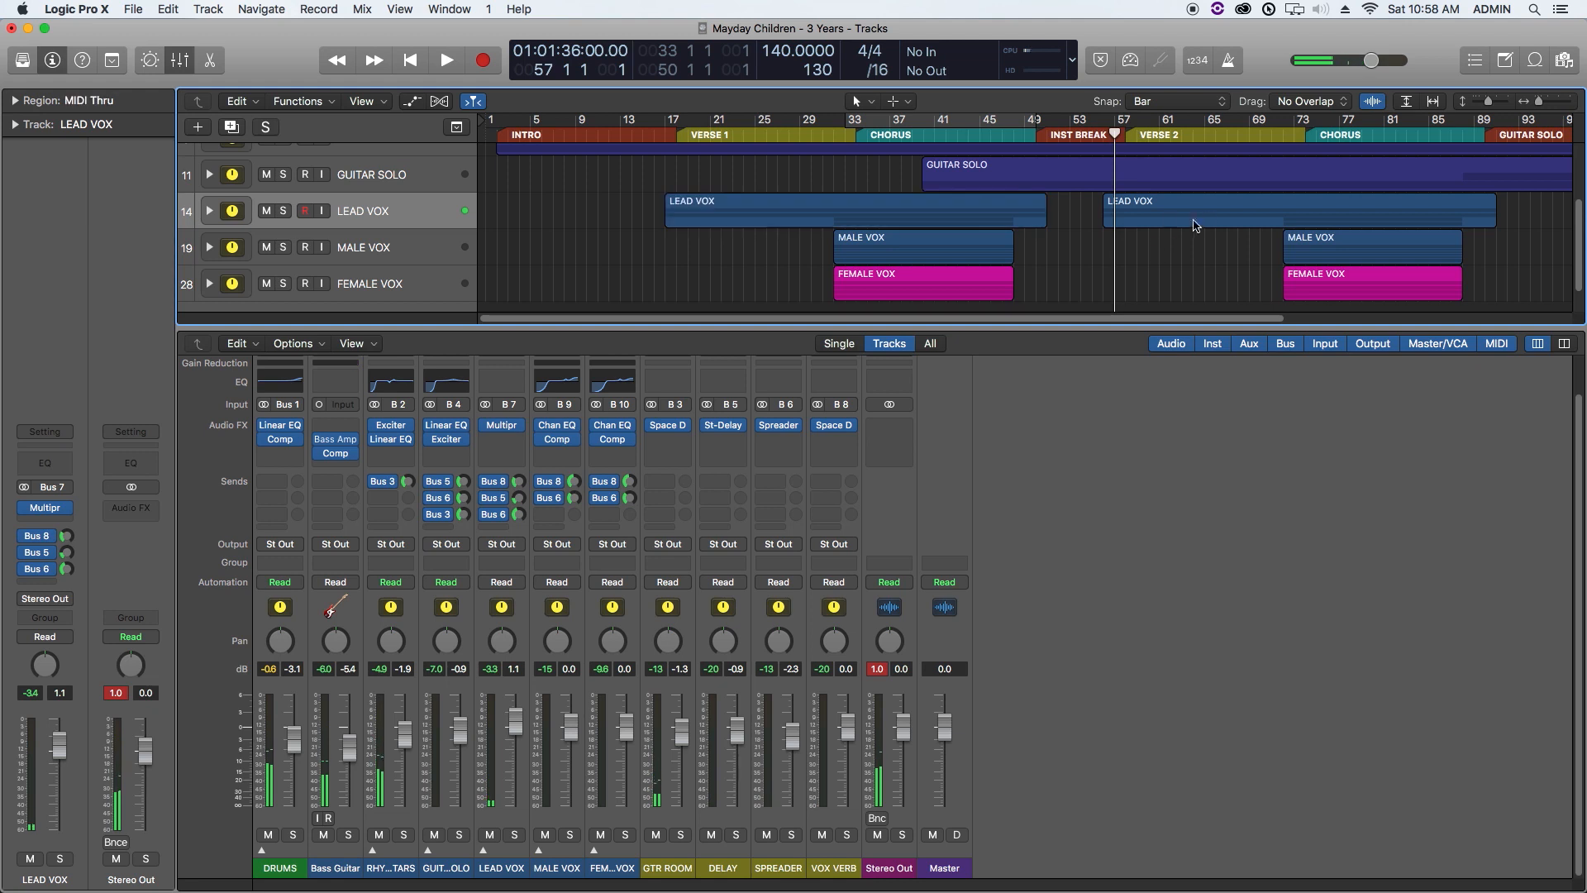
{"action": "scroll", "coordinate": [1212, 212], "scroll_direction": "right", "scroll_amount": 2}
{"action": "key", "text": "space"}
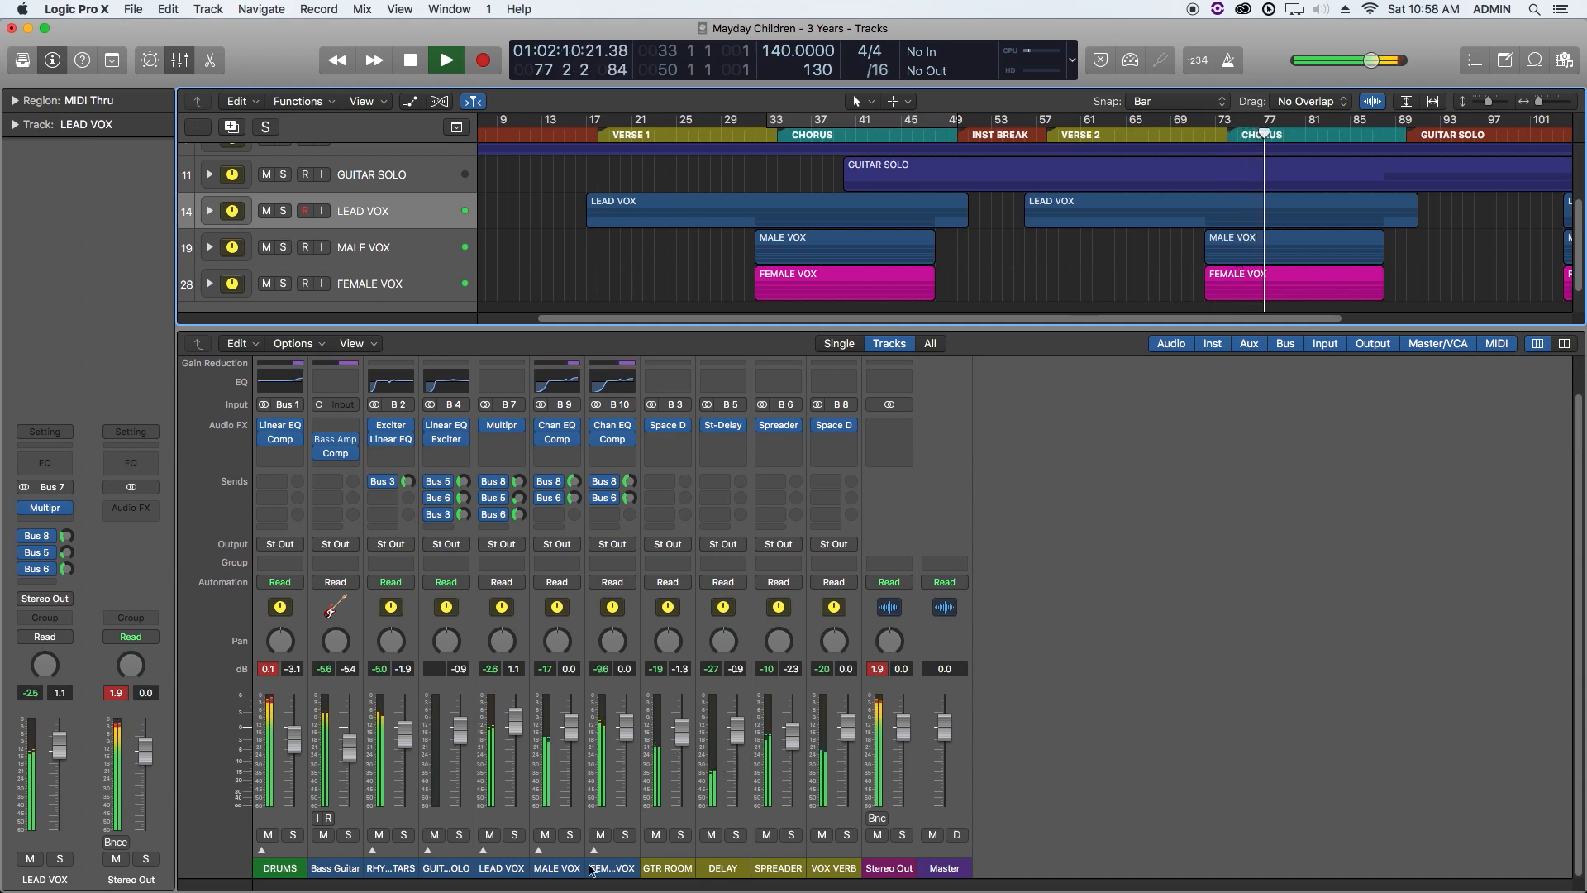
Step: Stop playback, select MALE VOX and FEMALE VOX, and raise their Bus 8 sends together to -5.0 dB
{"action": "key", "text": "space"}
{"action": "left_click_drag", "start_coordinate": [567, 862], "coordinate": [605, 866]}
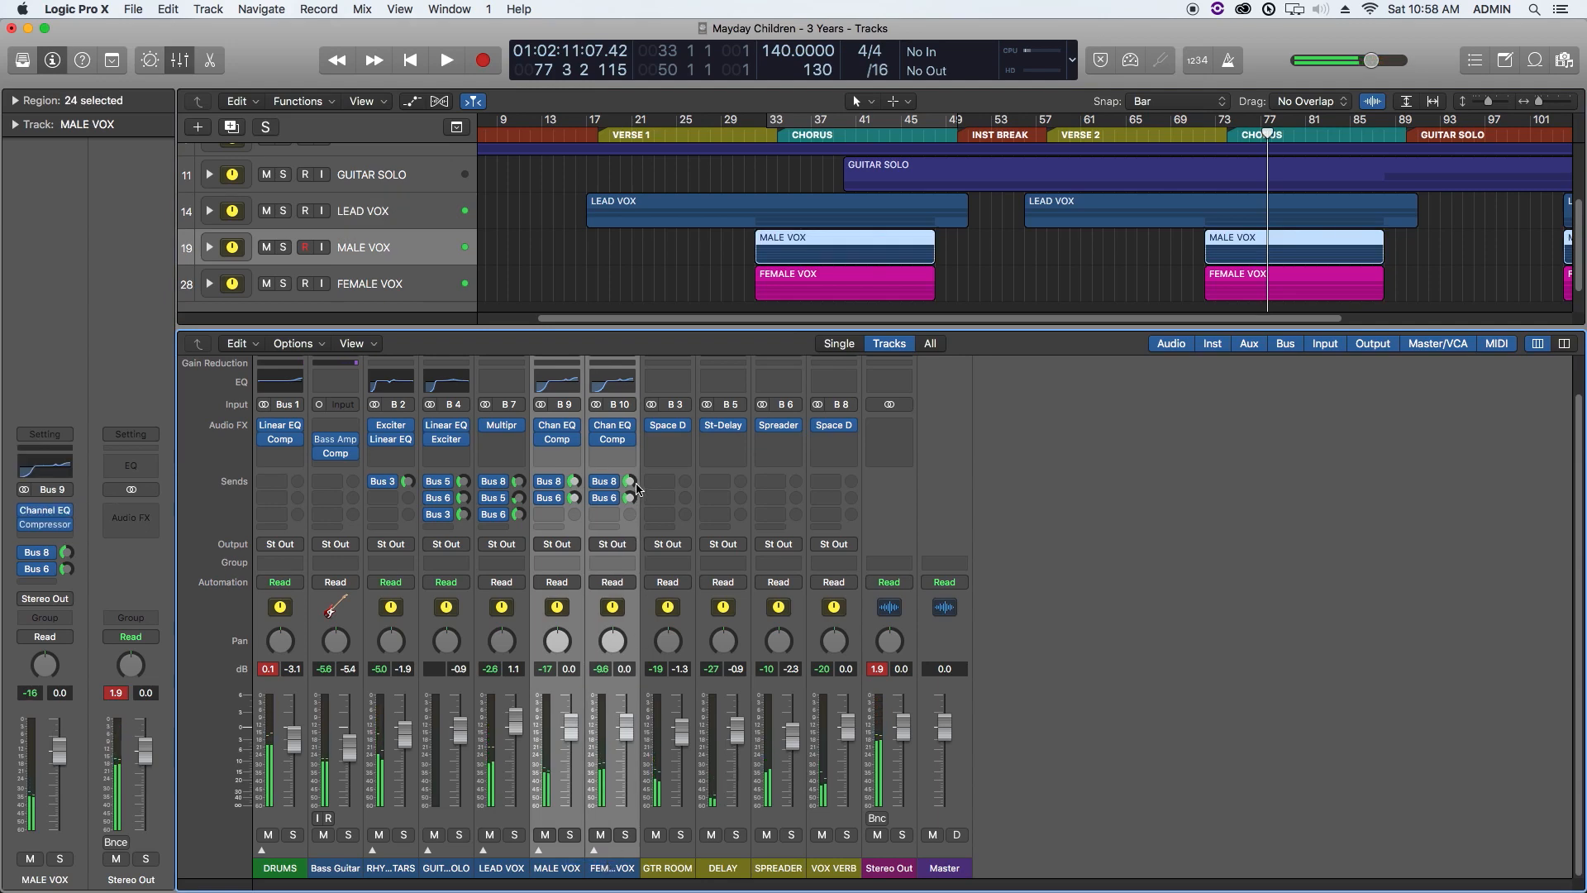
{"action": "left_click_drag", "start_coordinate": [631, 482], "coordinate": [634, 468]}
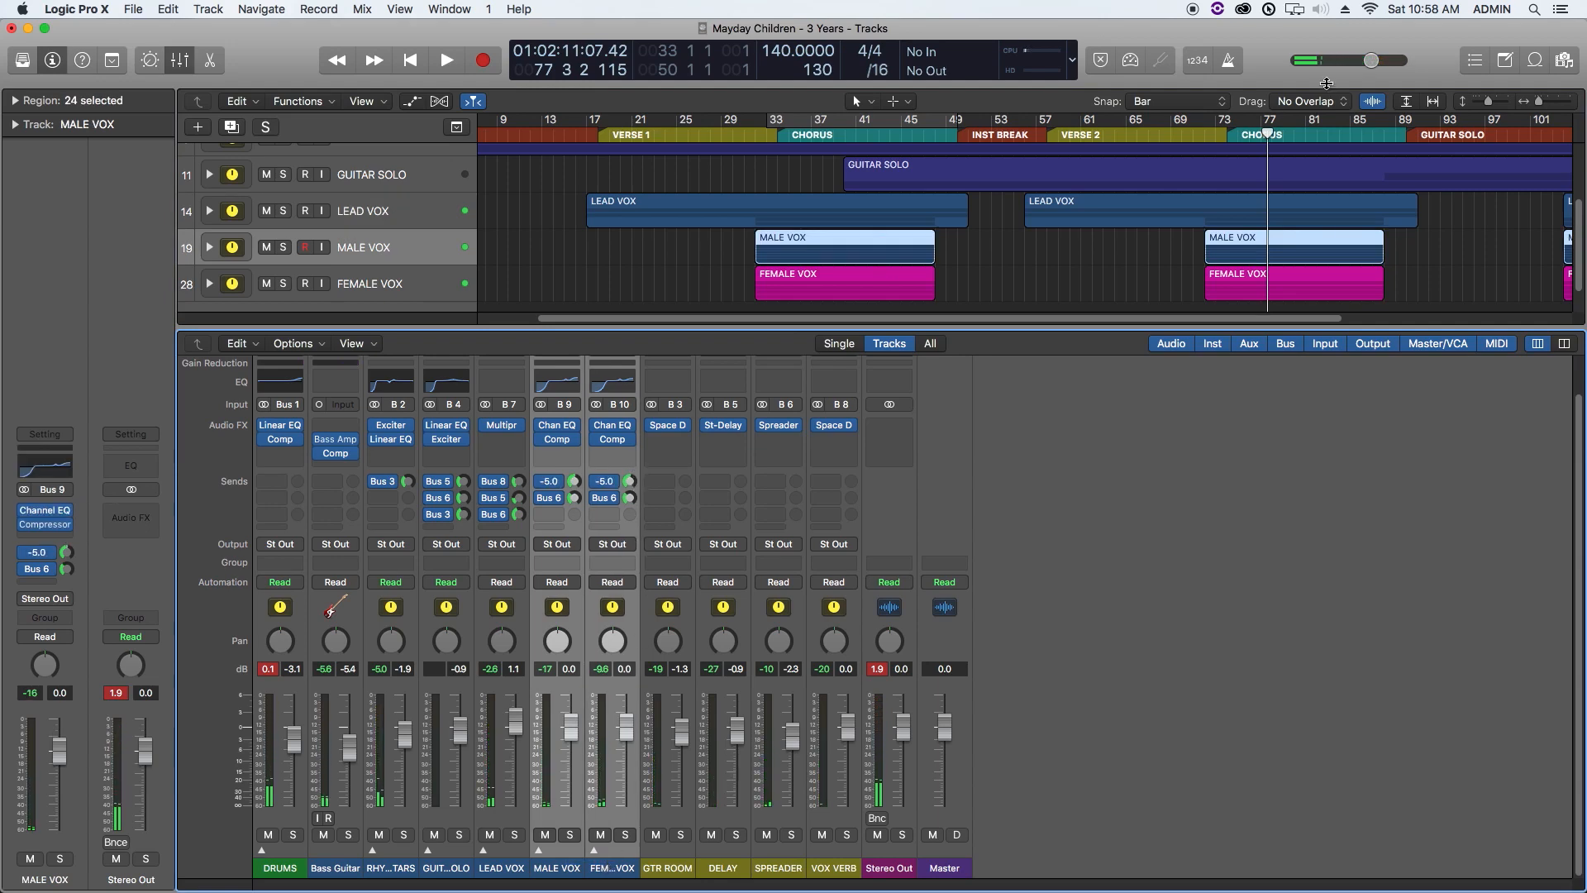
Step: Play from the start of the second CHORUS, briefly solo VOX VERB to check the reverb, and stop playback
{"action": "left_click", "coordinate": [1228, 133]}
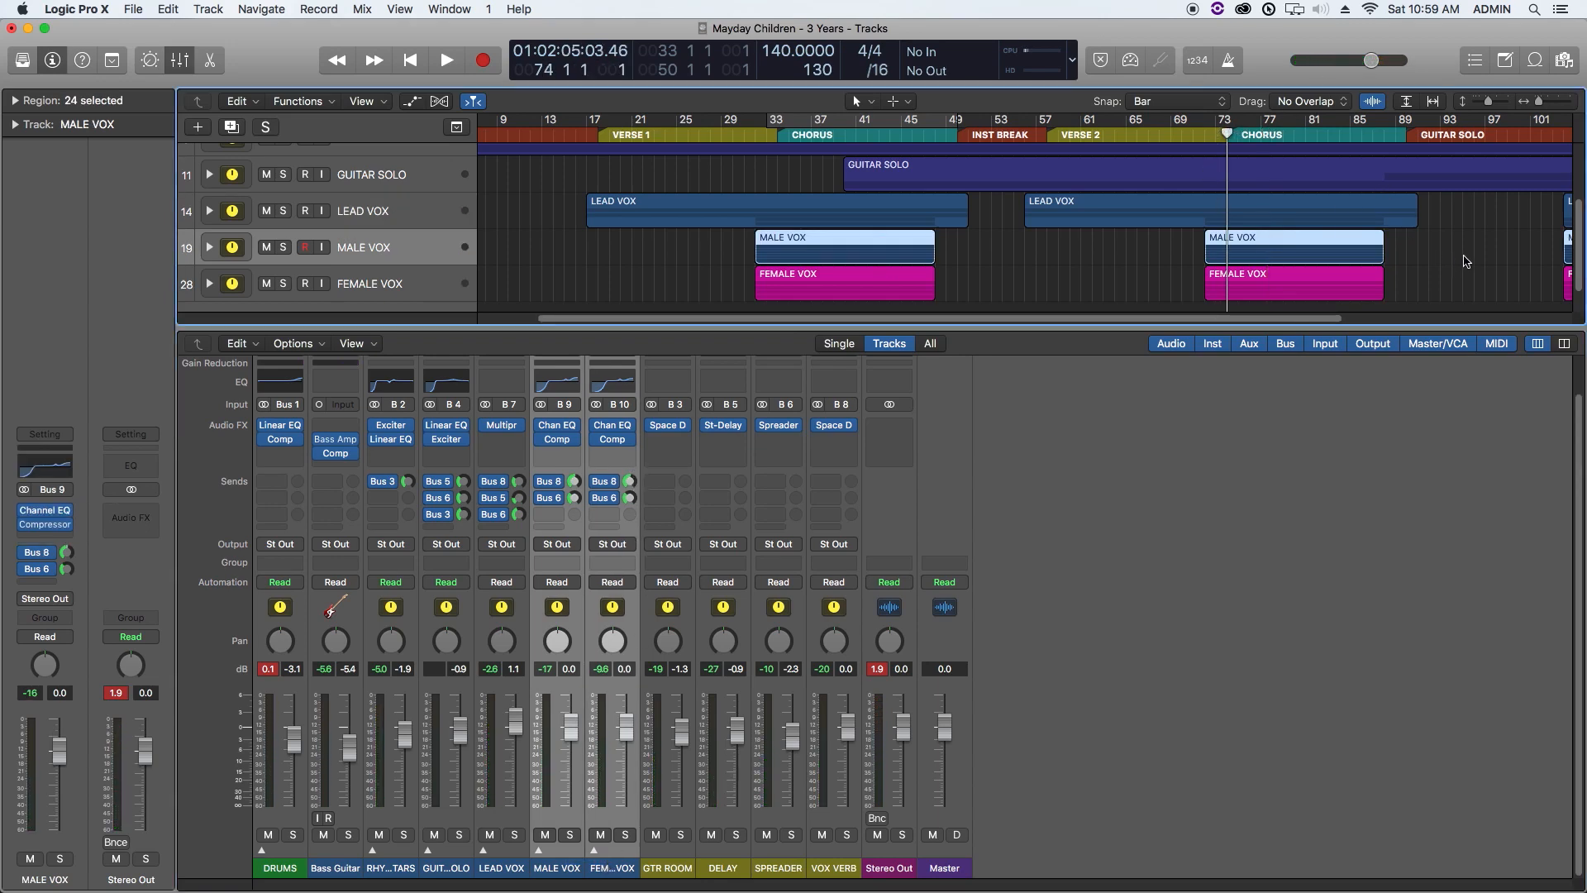
{"action": "key", "text": "space"}
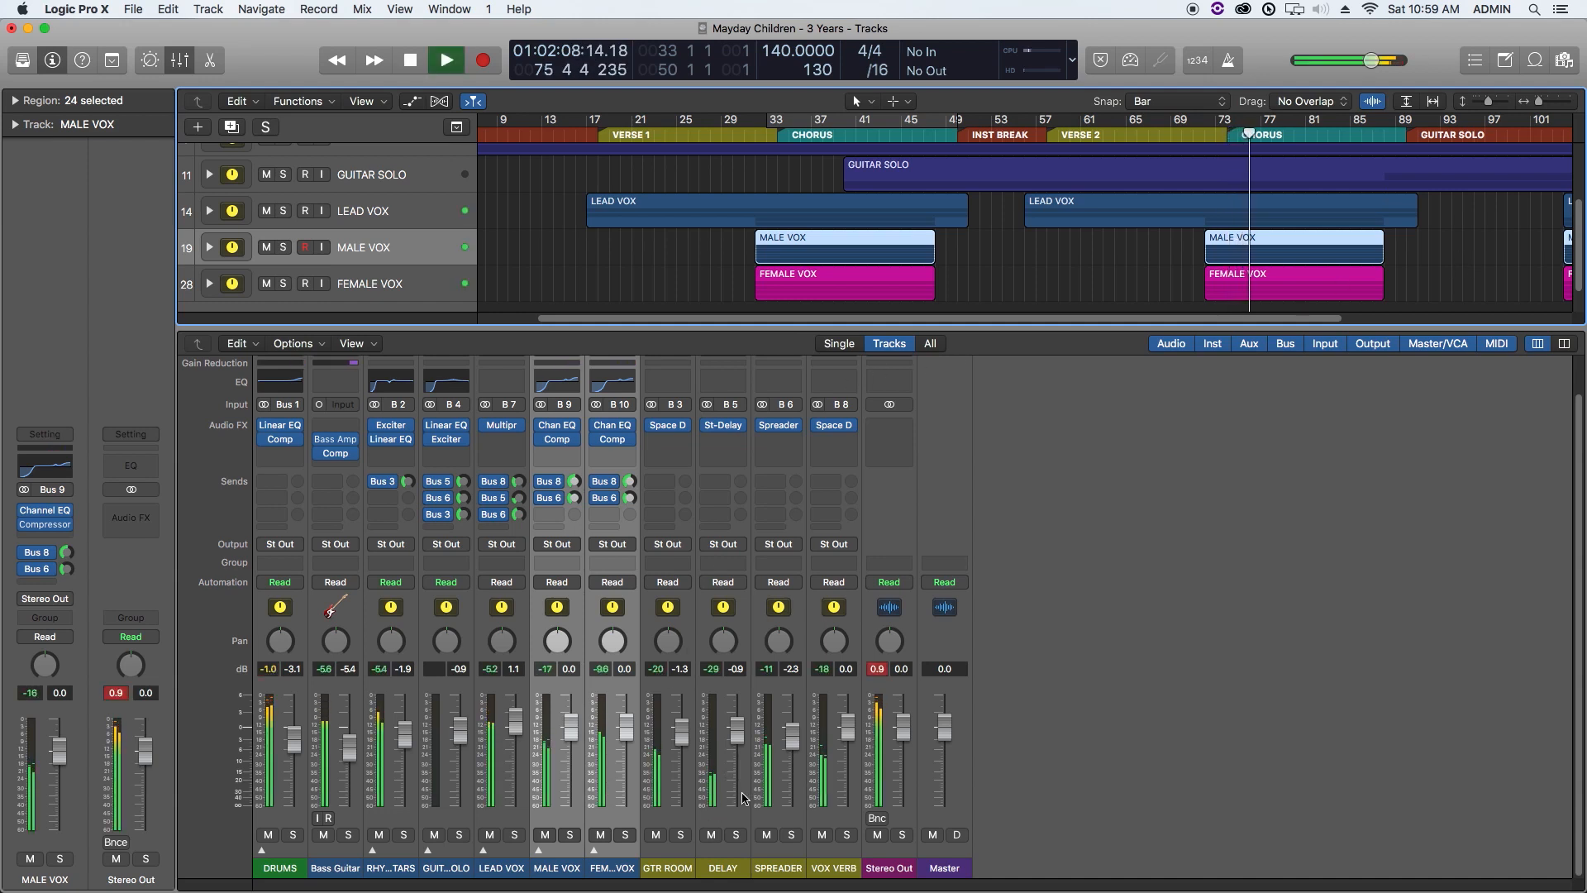
{"action": "left_click", "coordinate": [848, 835]}
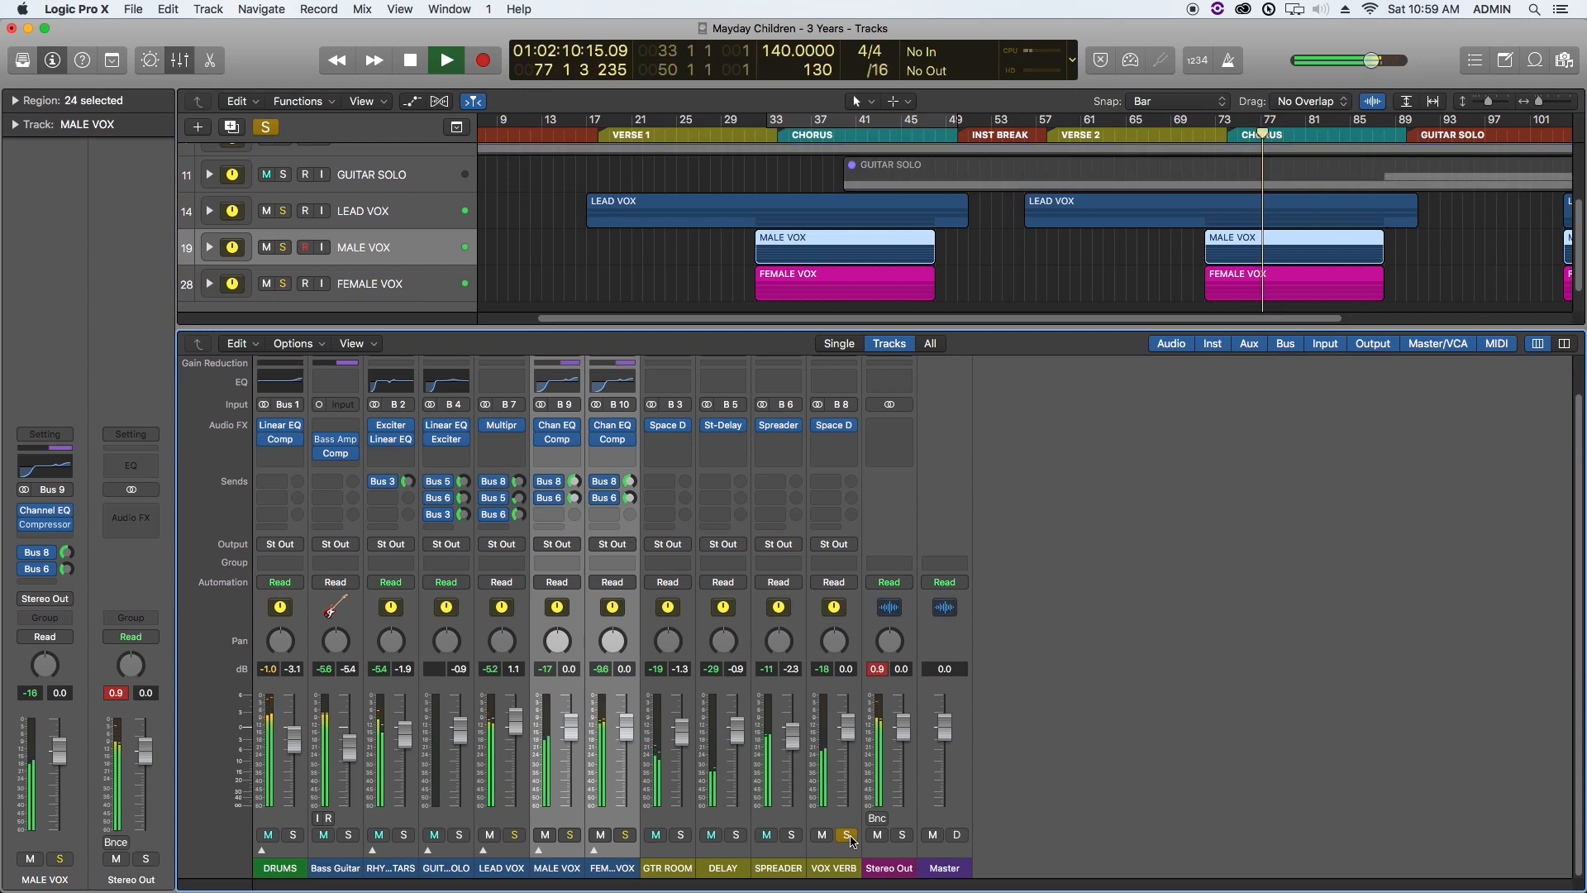
{"action": "left_click", "coordinate": [848, 836]}
{"action": "left_click", "coordinate": [1212, 697]}
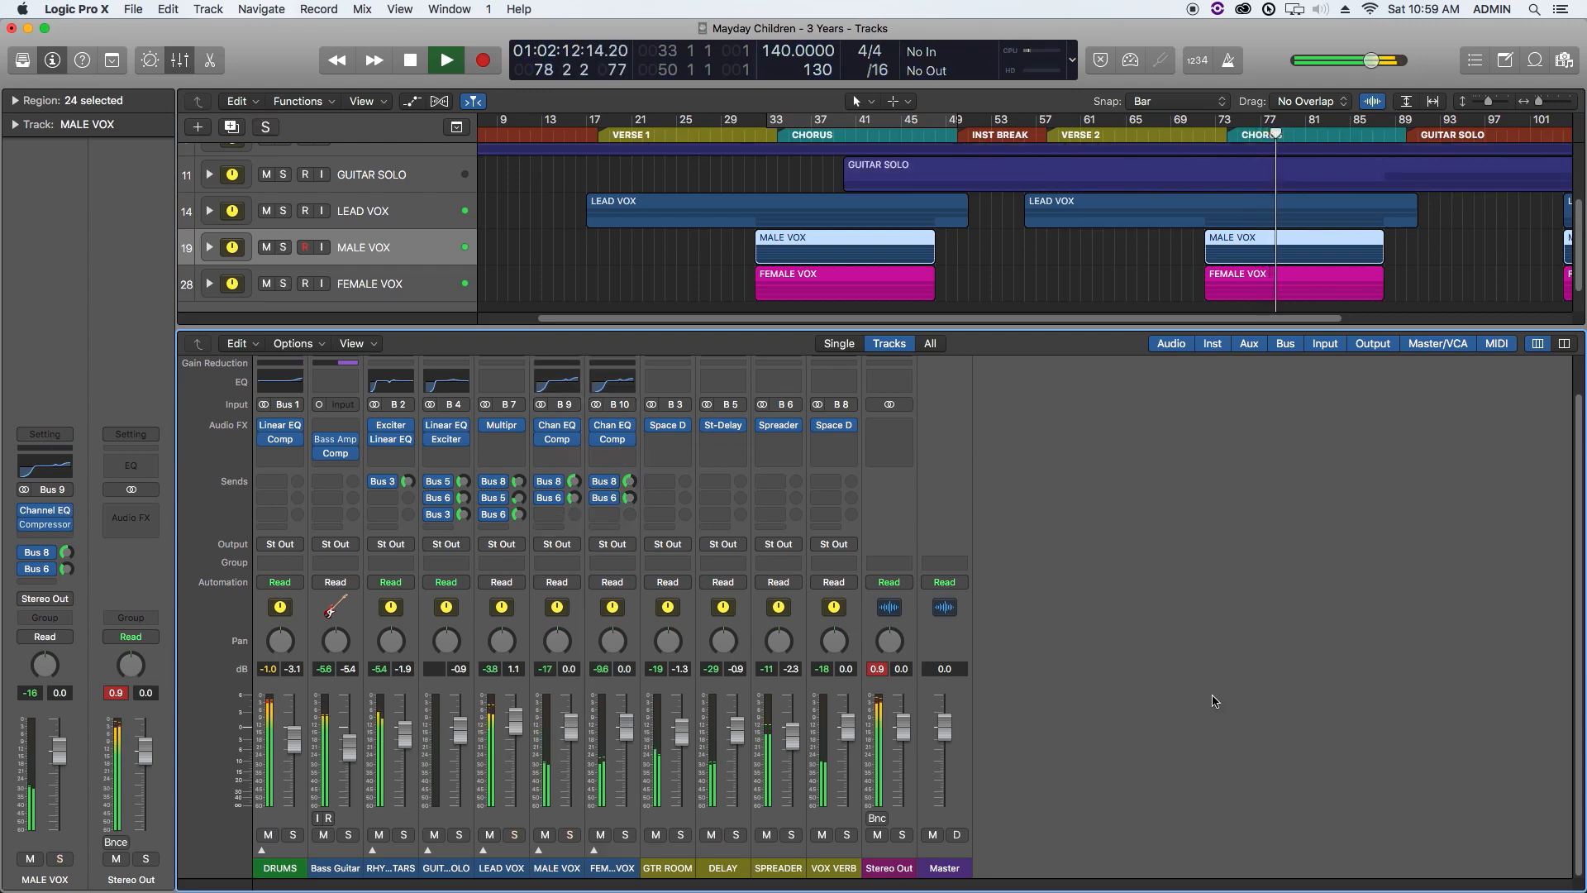
{"action": "key", "text": "space"}
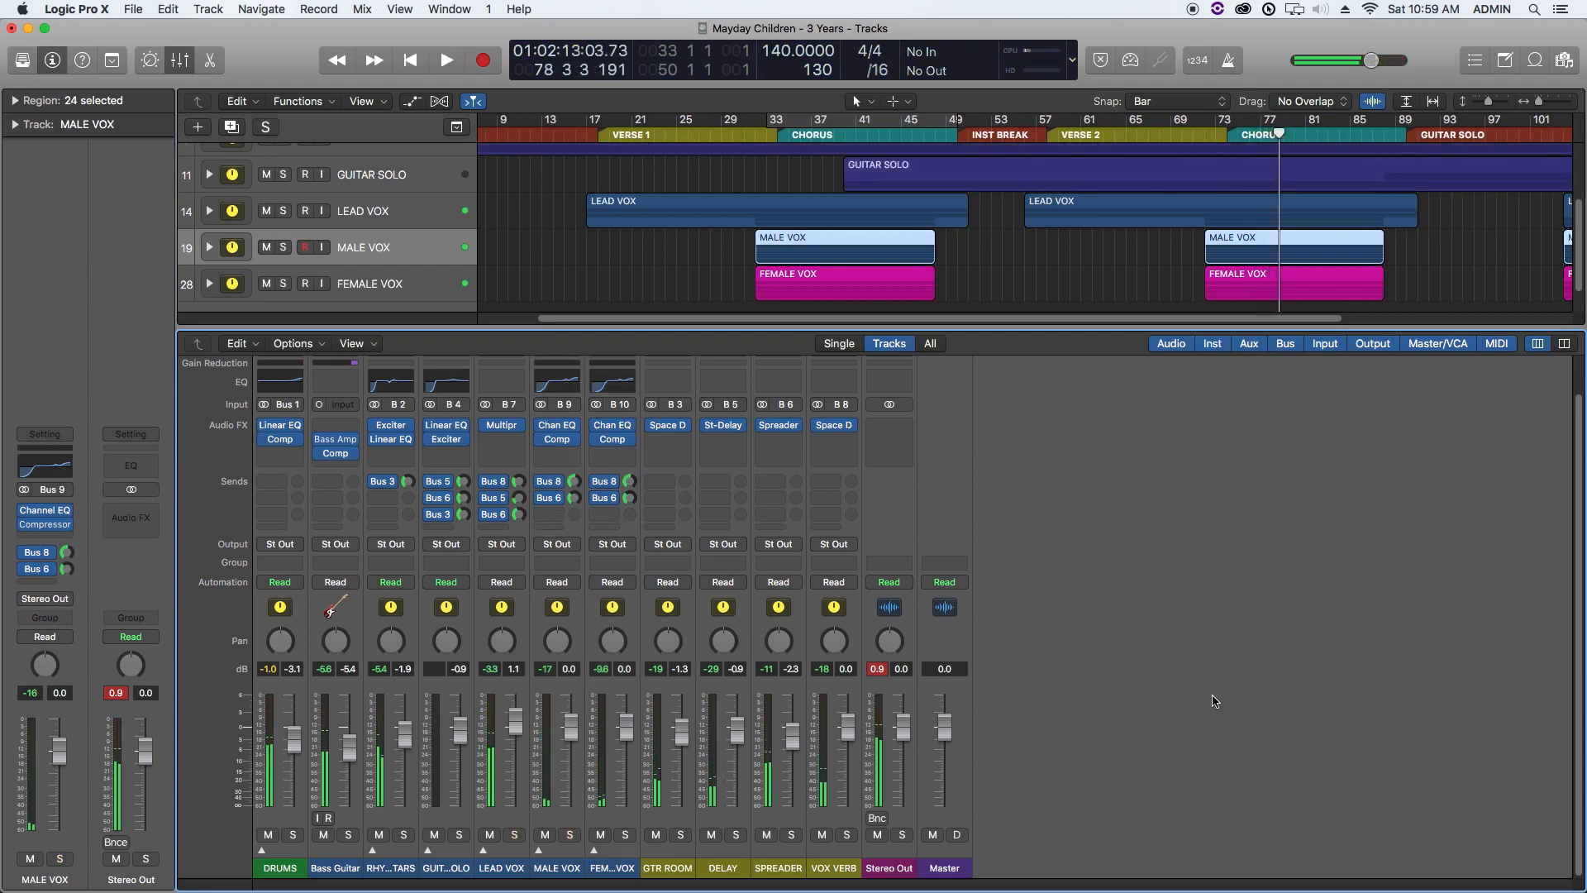